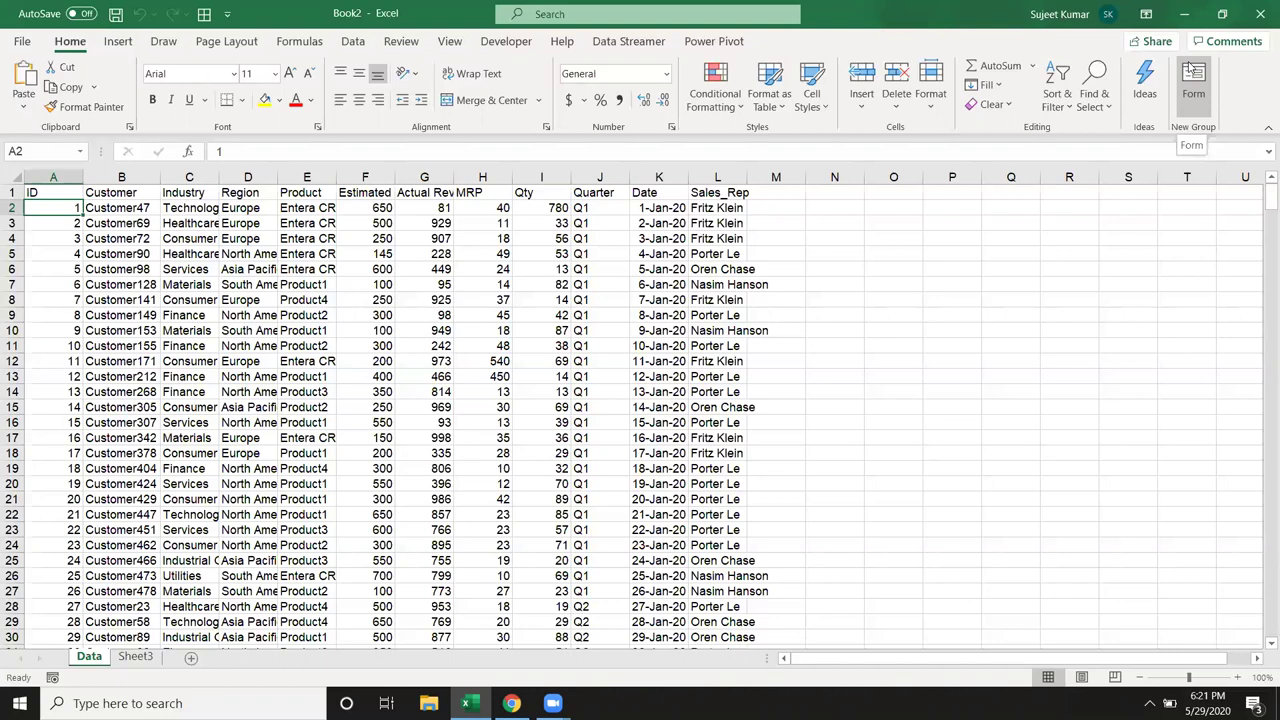
Check the data's column headers from Industry through Date
left_click(200, 189)
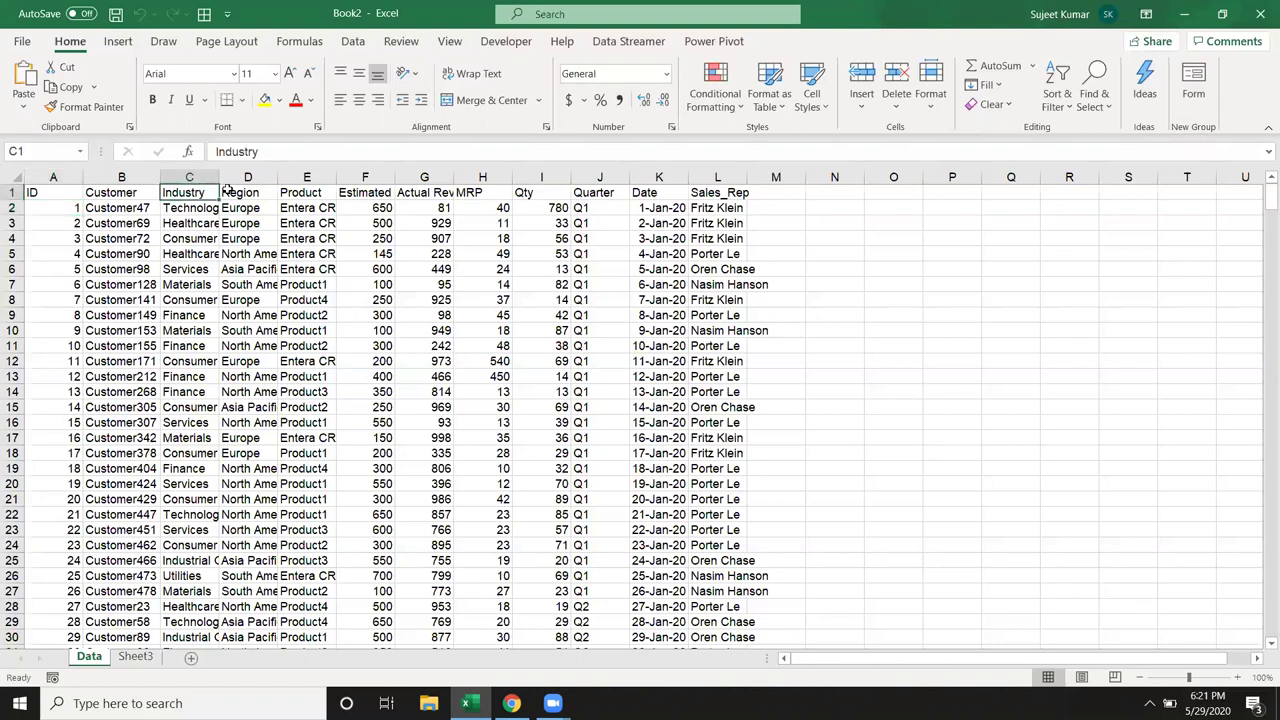
left_click(242, 192)
left_click(295, 188)
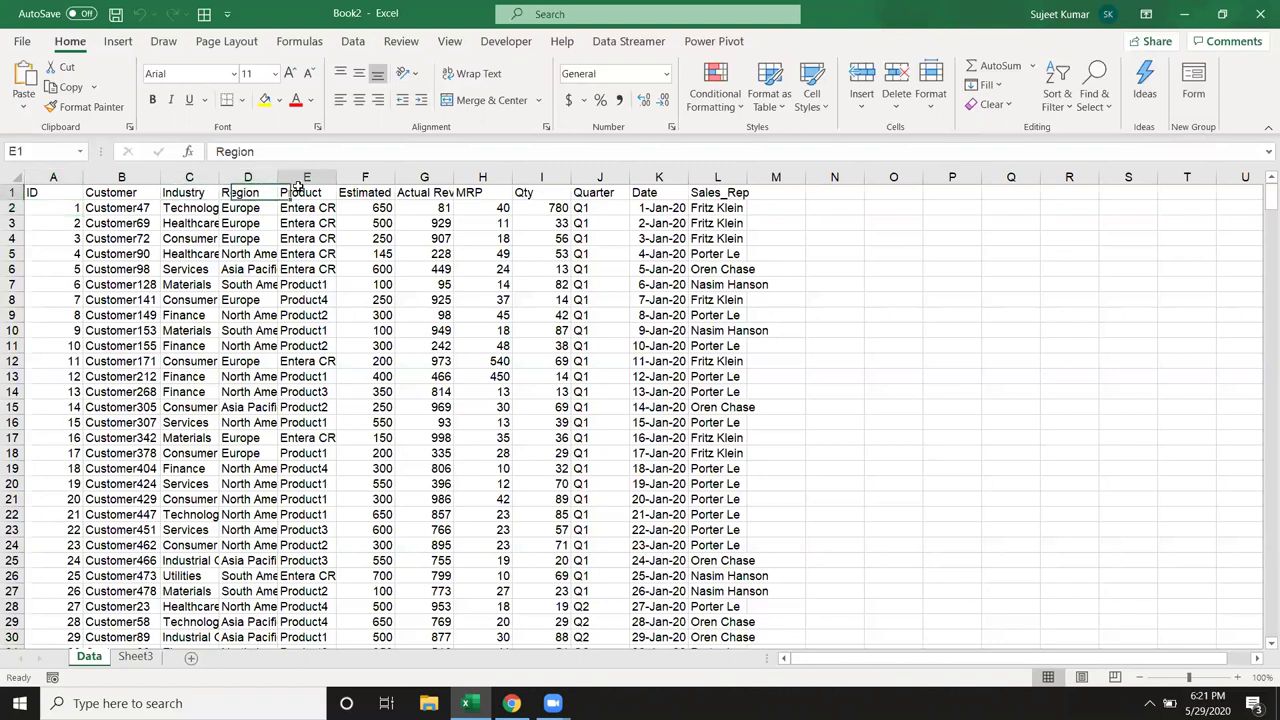
left_click(351, 187)
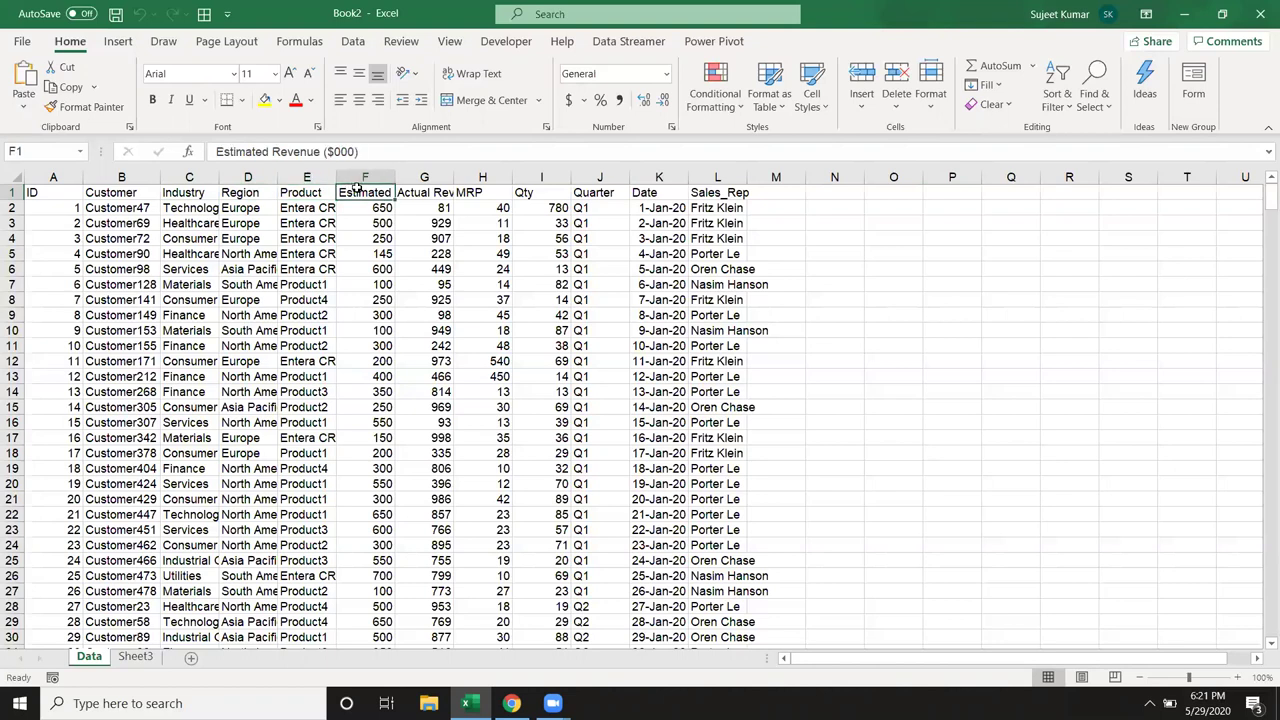
left_click(411, 186)
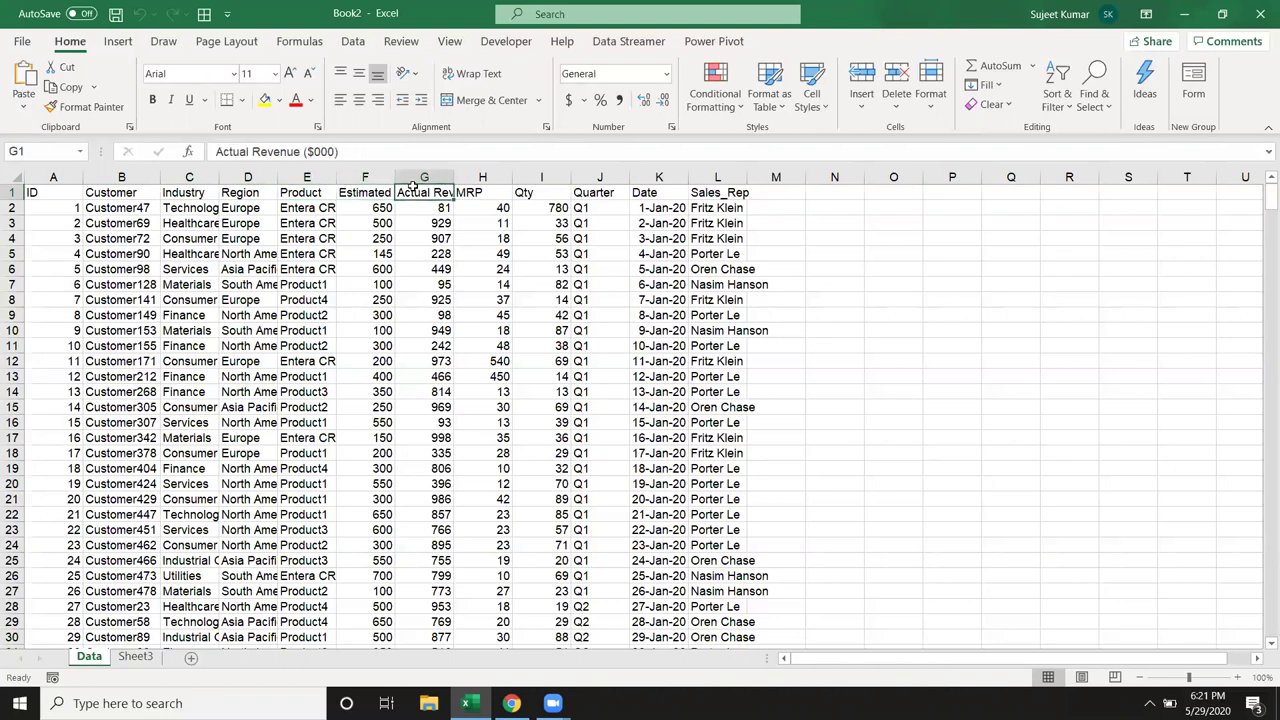
left_click(472, 190)
left_click(548, 193)
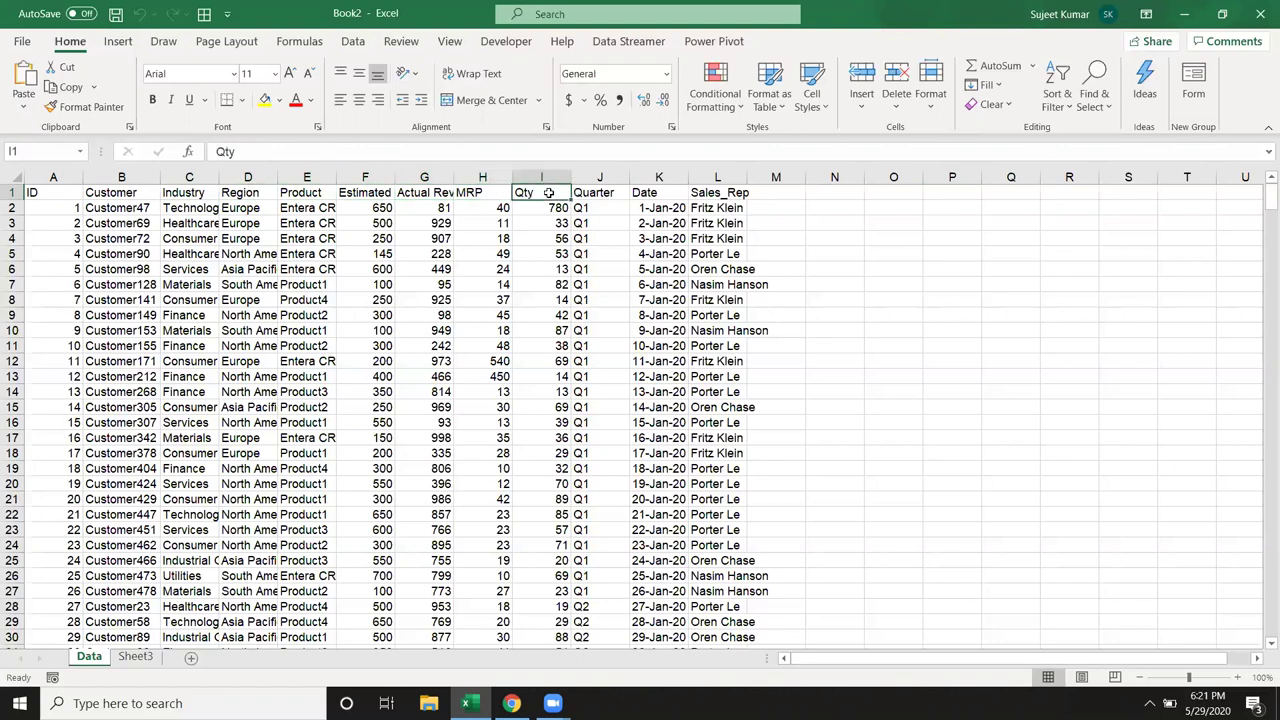
left_click(588, 191)
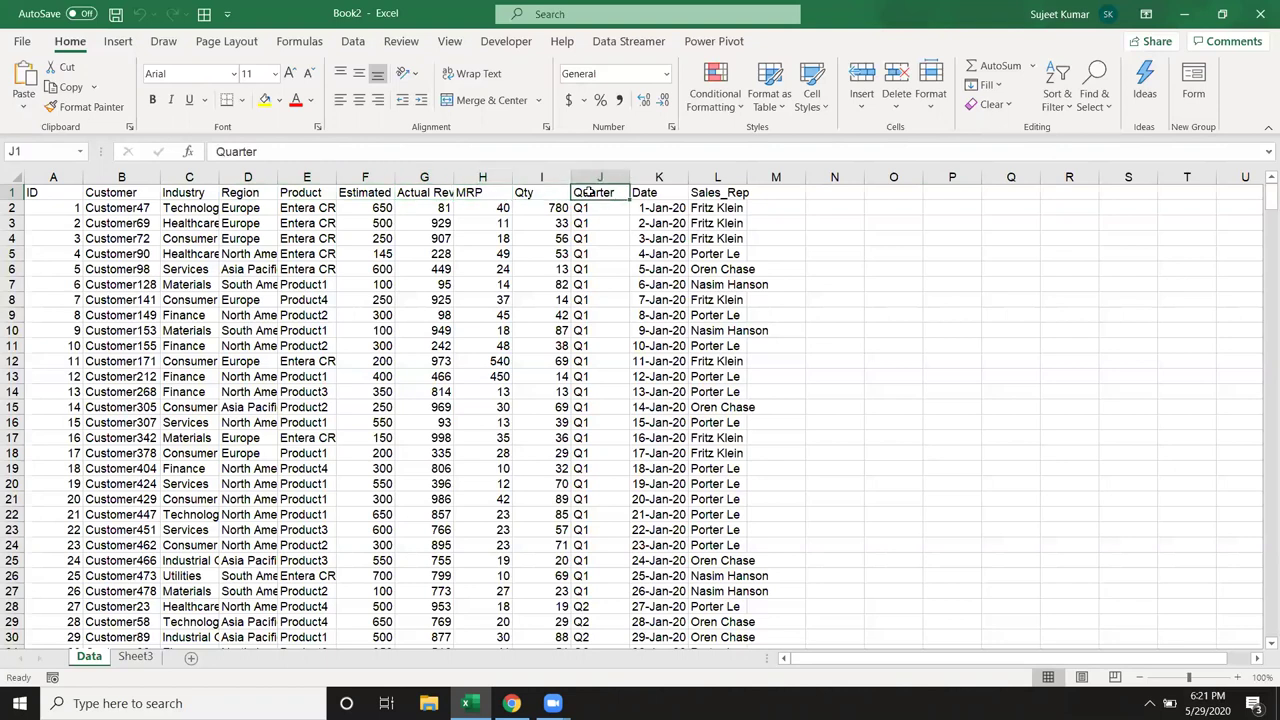
left_click_drag(666, 206, 668, 190)
Rename the Date header in K1 to 'Year'
left_click(668, 190)
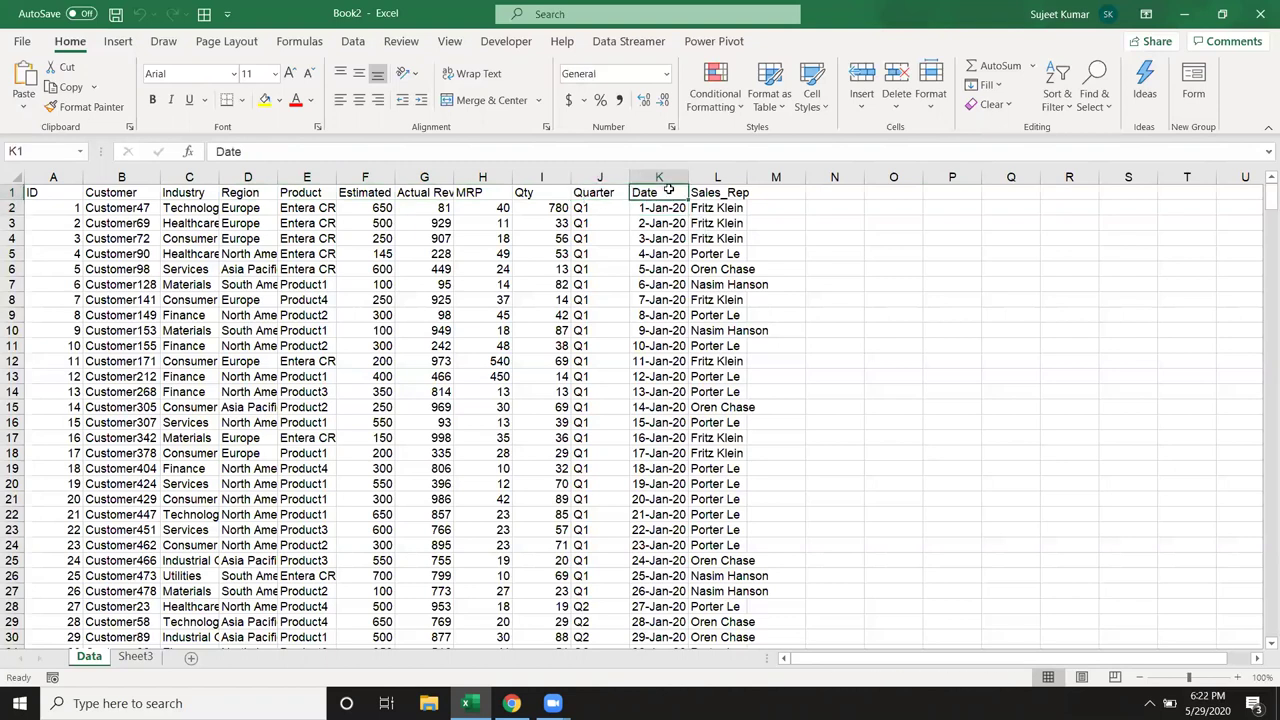
type("Ye")
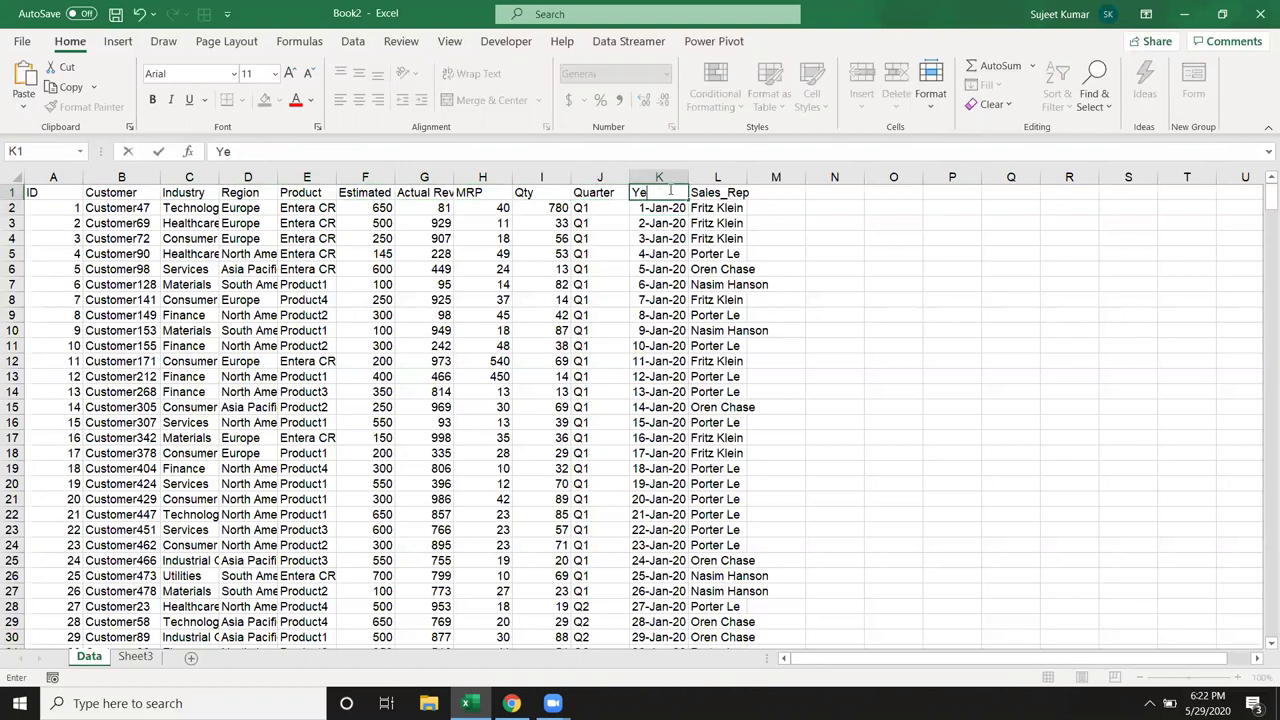
type("ar")
key("Return")
Enter =RANDBETWEEN(2003,2010) in K2 and show it in General number format
type("=r")
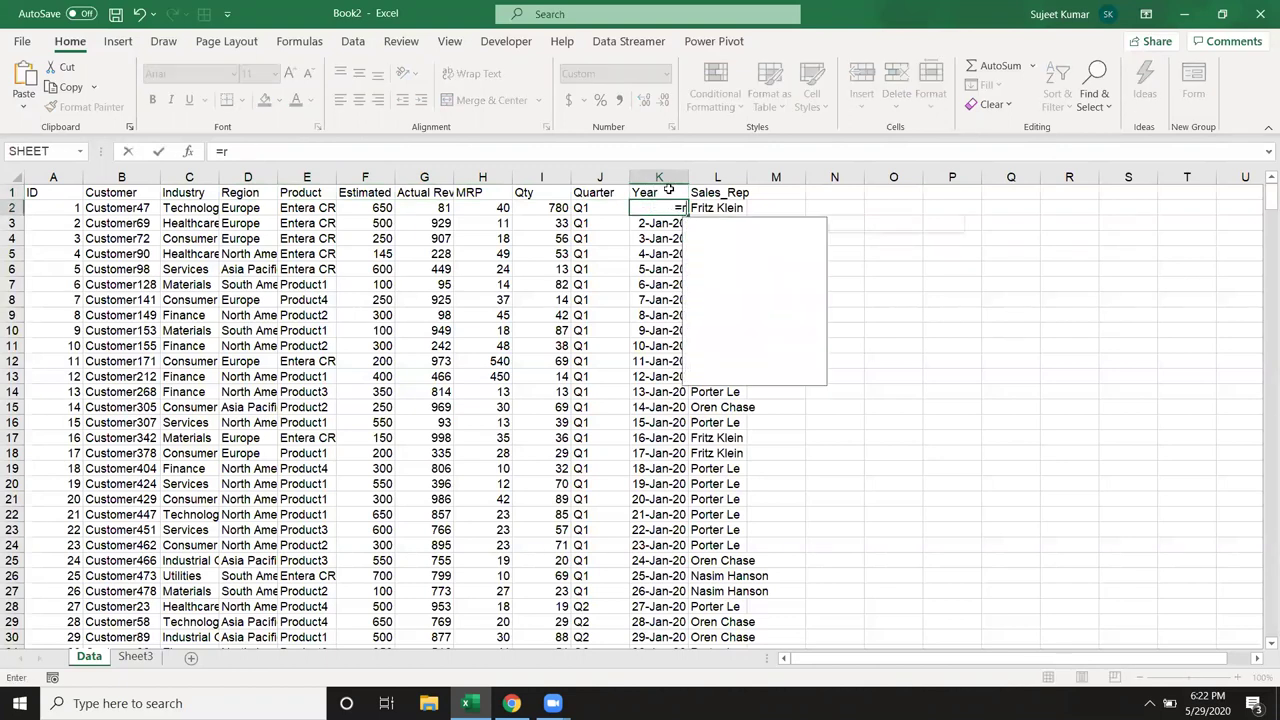
type("a")
key("Down")
key("Down")
key("Down")
key("Tab")
type("2")
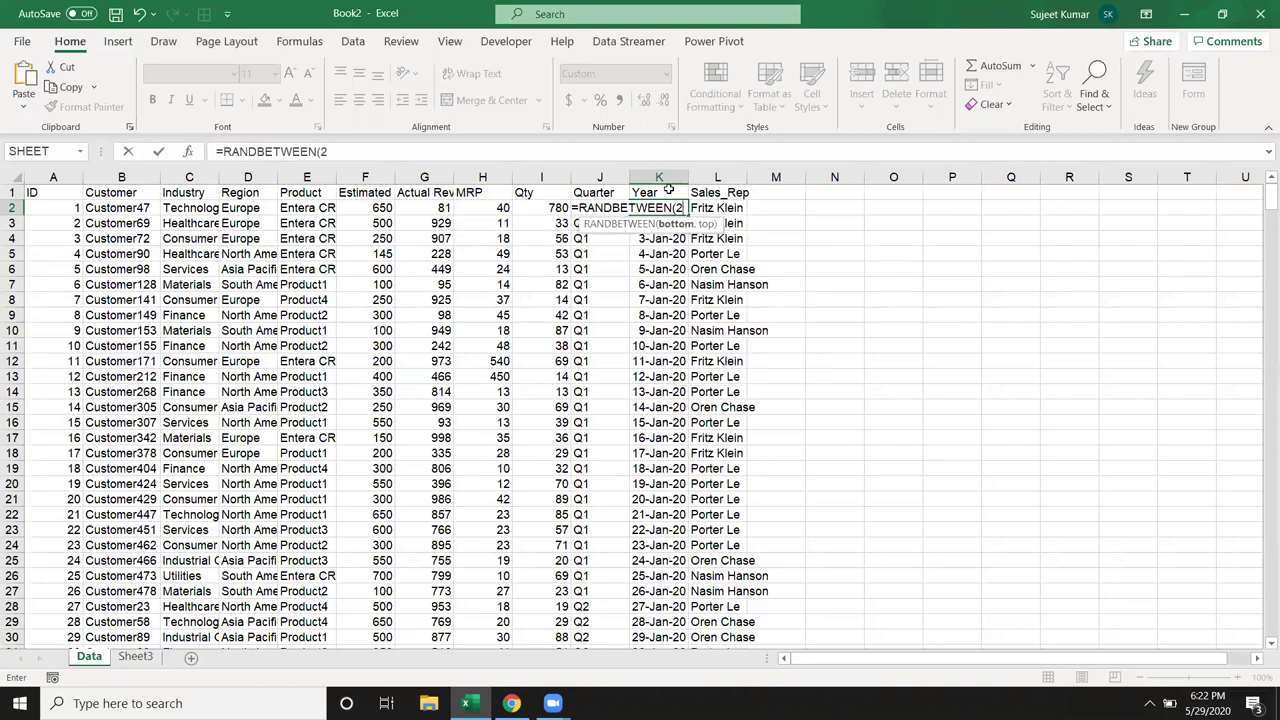
type("007")
key("BackSpace")
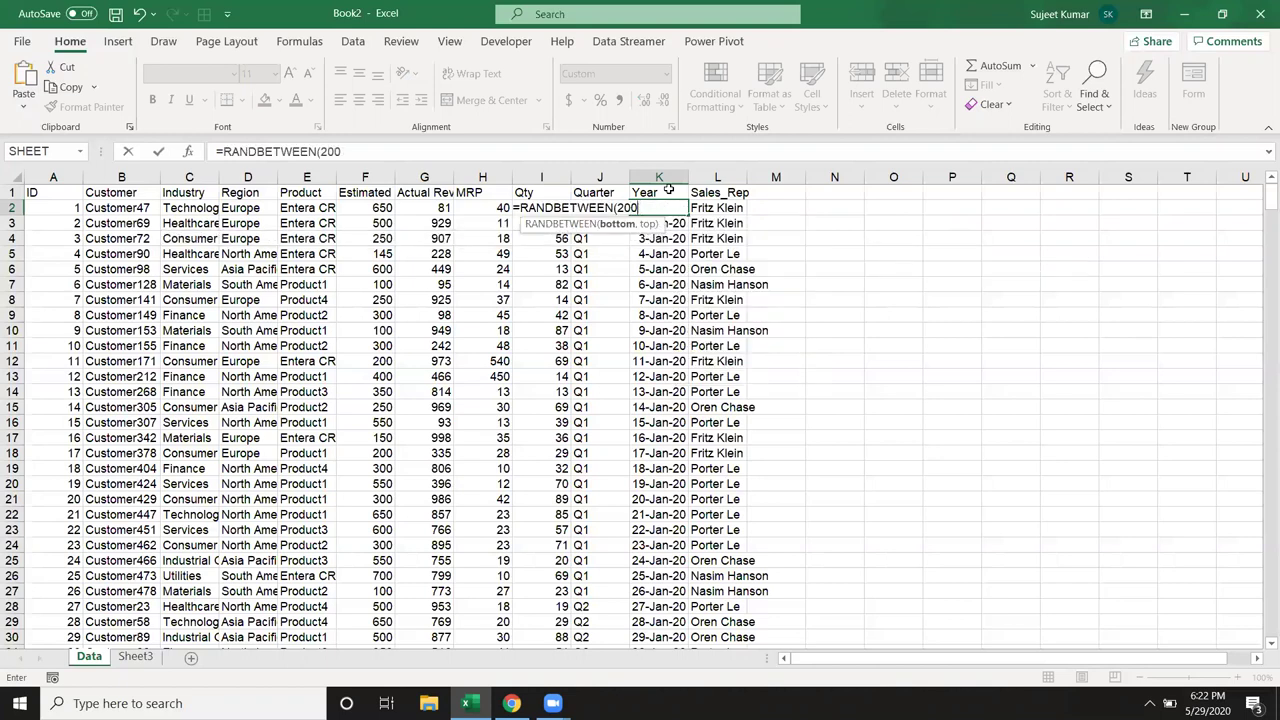
type("3,")
type("2010")
key("Return")
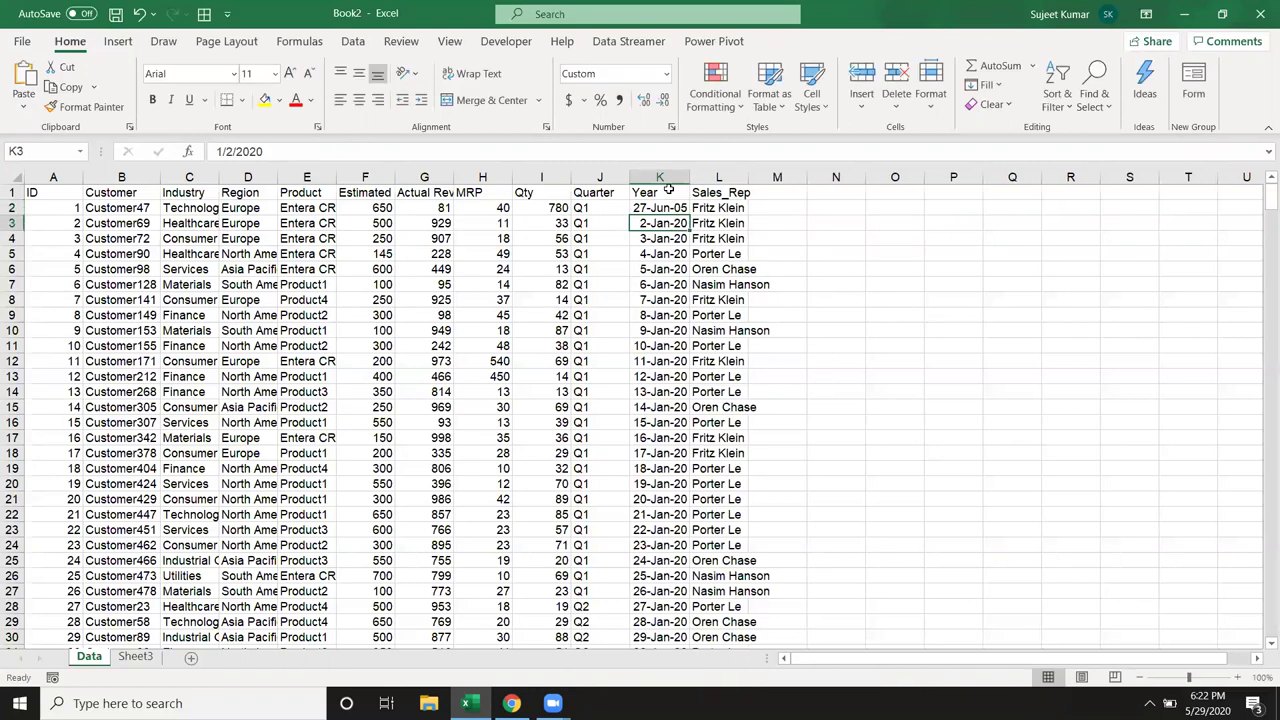
key("Up")
key("ctrl+shift+asciitilde")
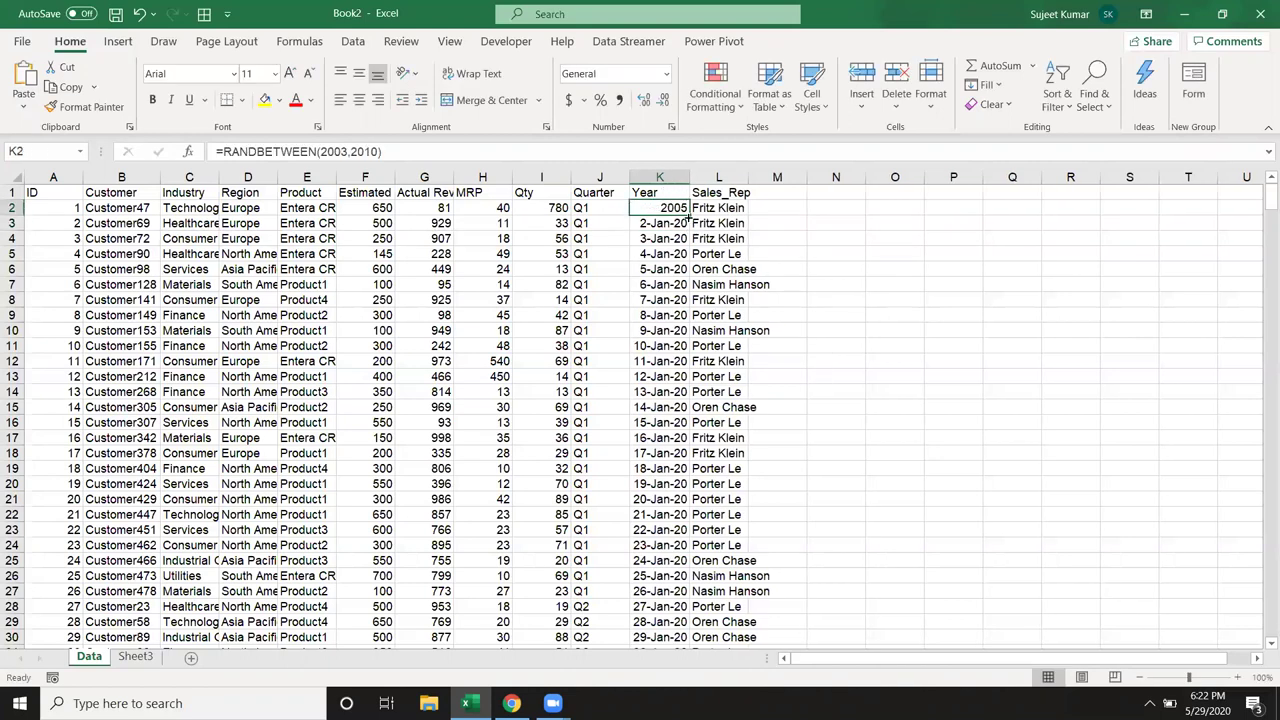
Fill the year formula down column K, then paste the column back as static values
double_click(688, 216)
key("ctrl+c")
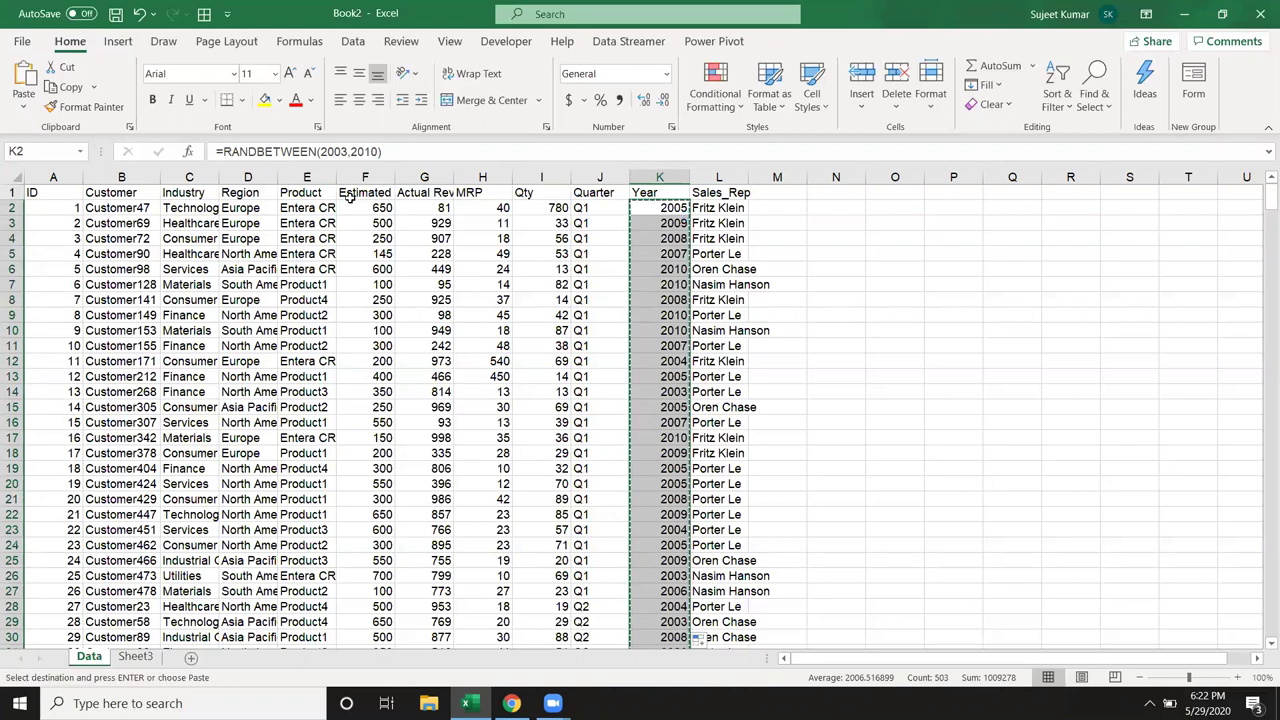
left_click(53, 177)
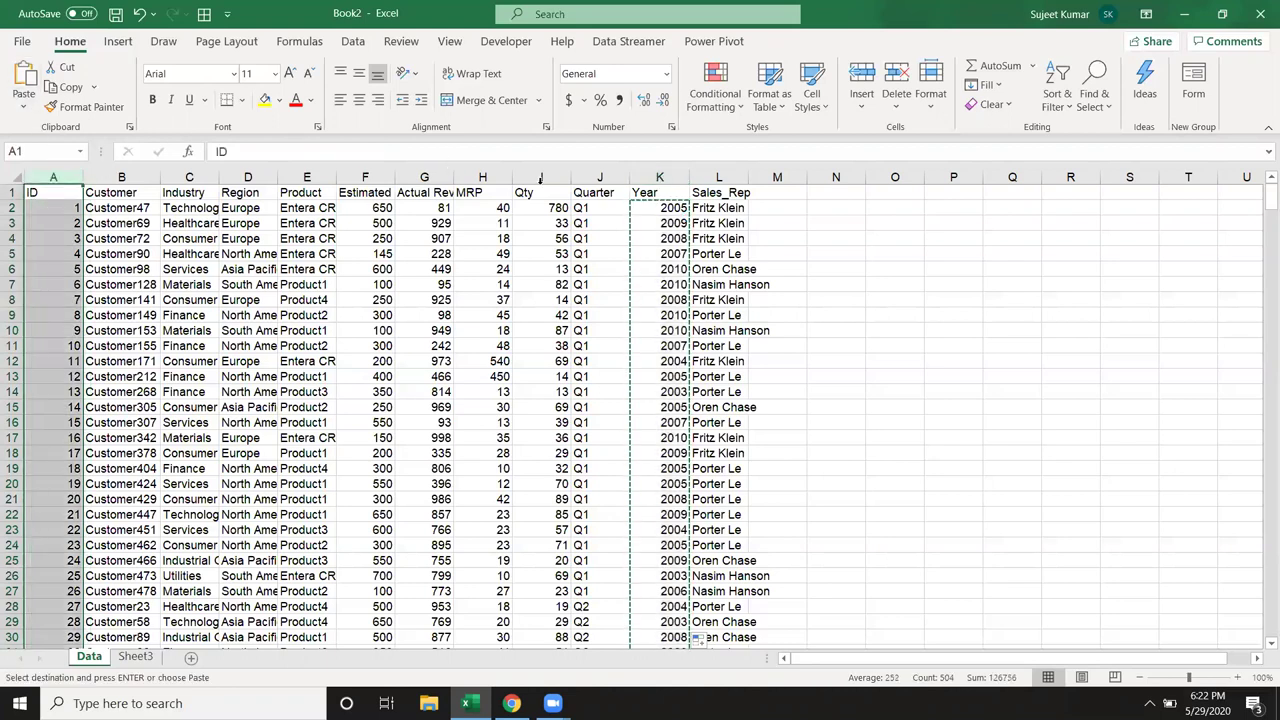
left_click(647, 190)
key("Escape")
left_click(655, 177)
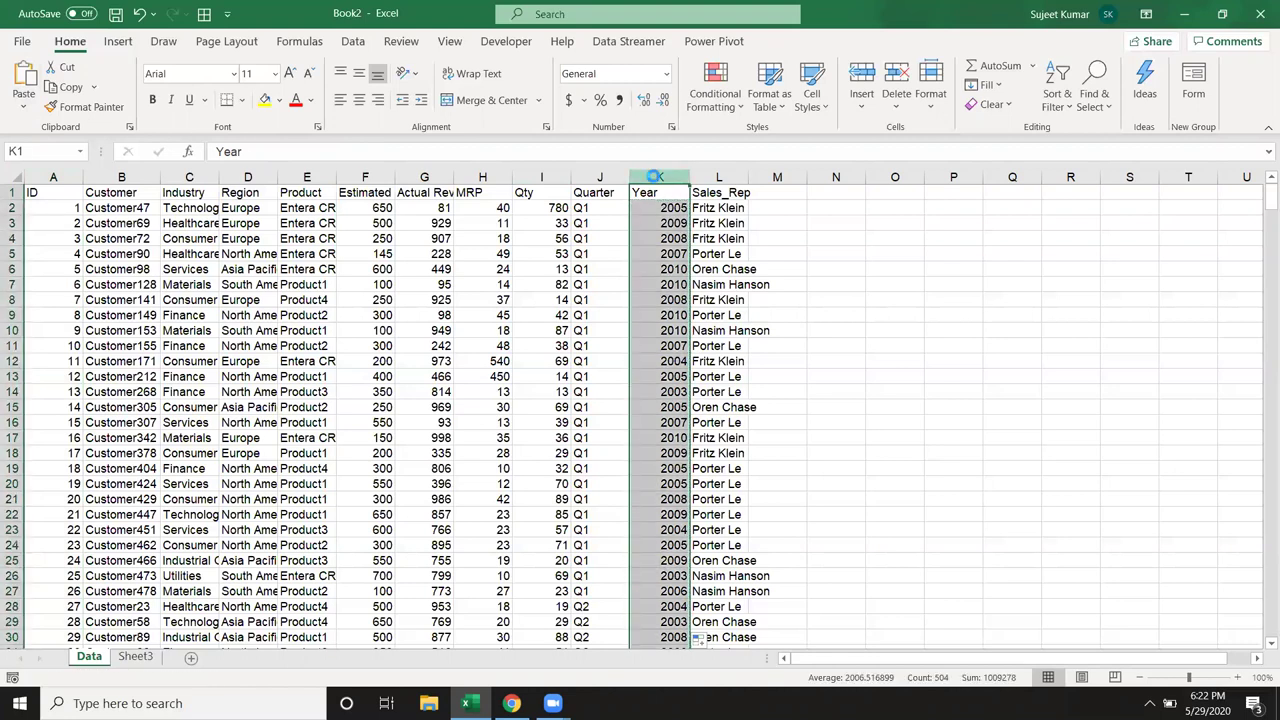
key("ctrl+c")
left_click(23, 104)
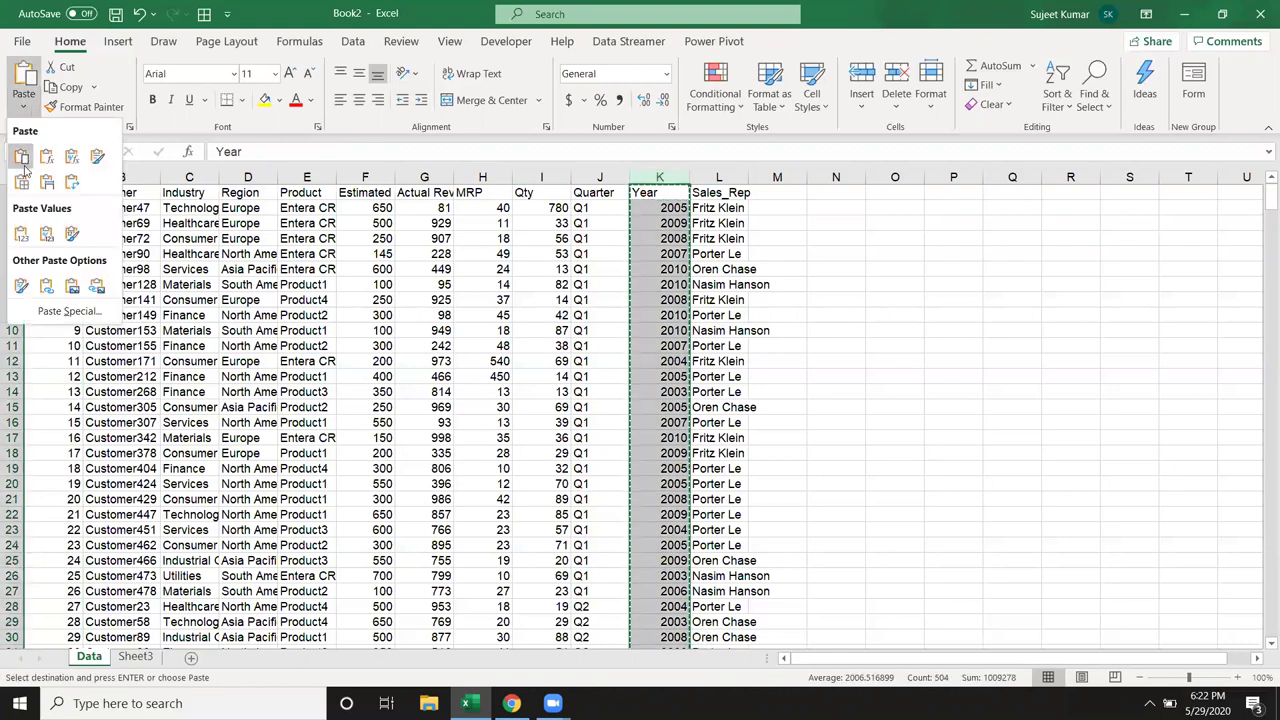
left_click(21, 233)
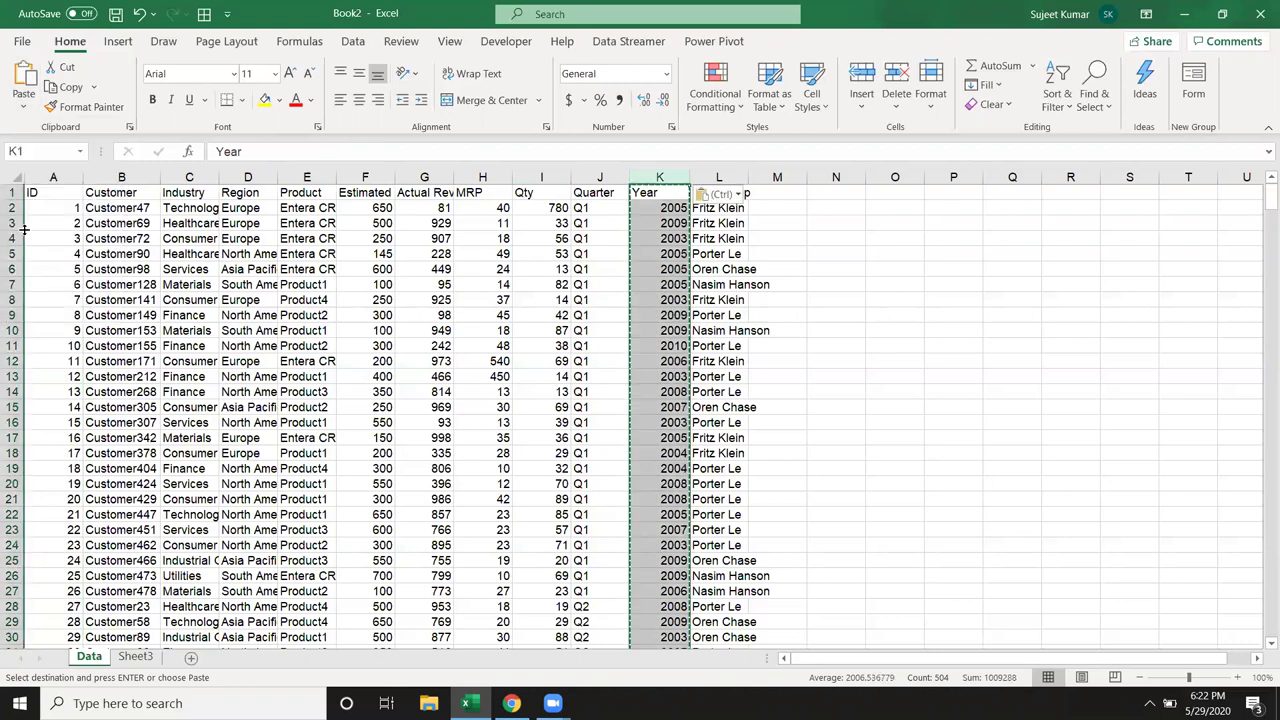
left_click(674, 360)
key("Escape")
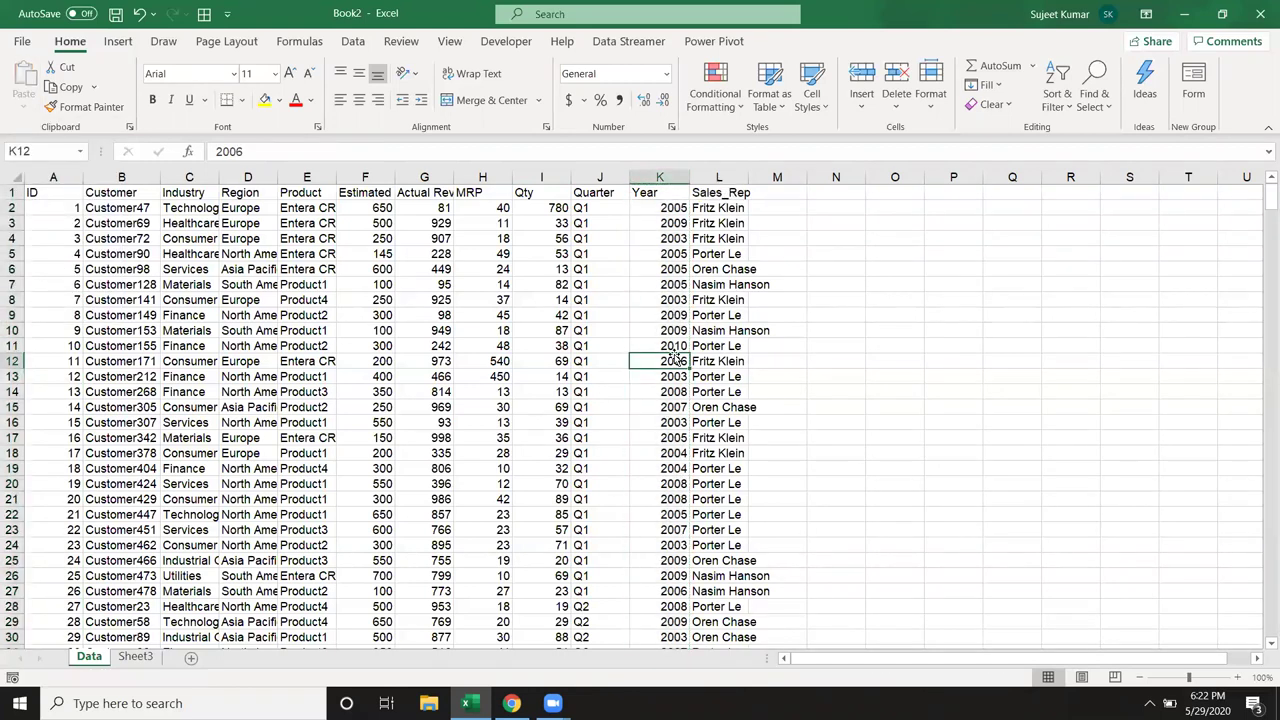
left_click(580, 236)
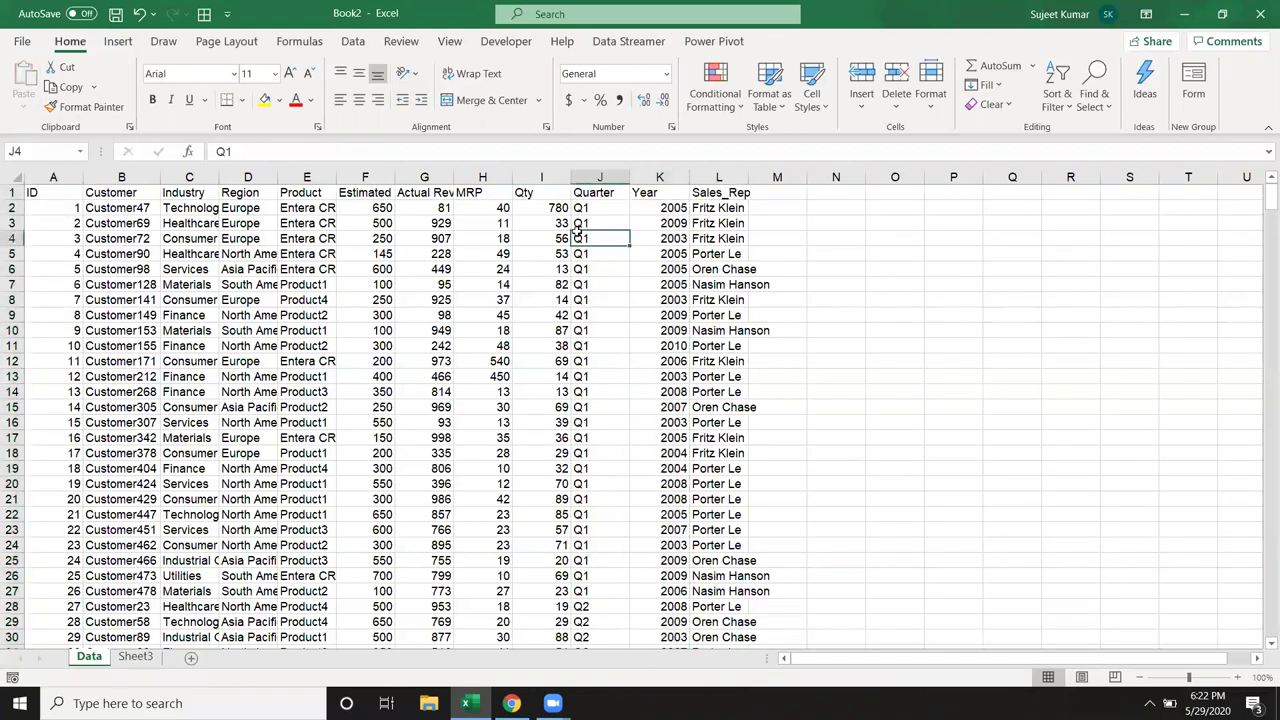
left_click(557, 236)
left_click(499, 234)
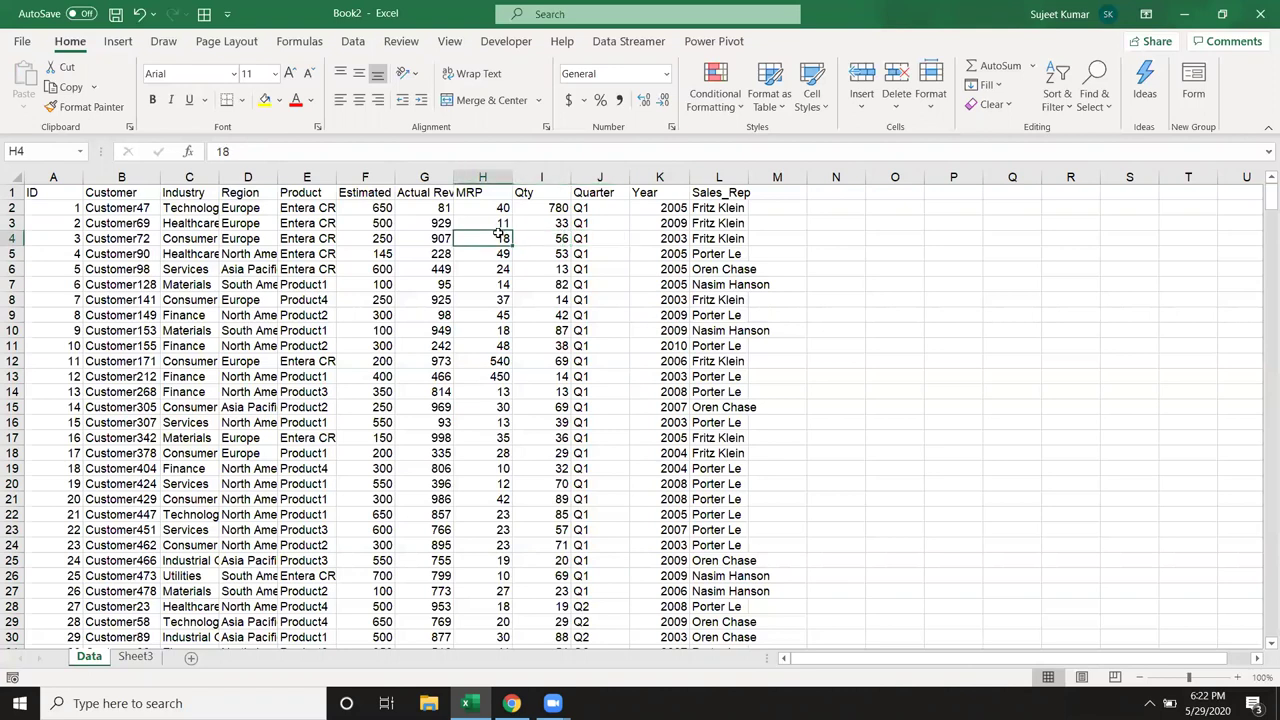
left_click(430, 239)
left_click(365, 241)
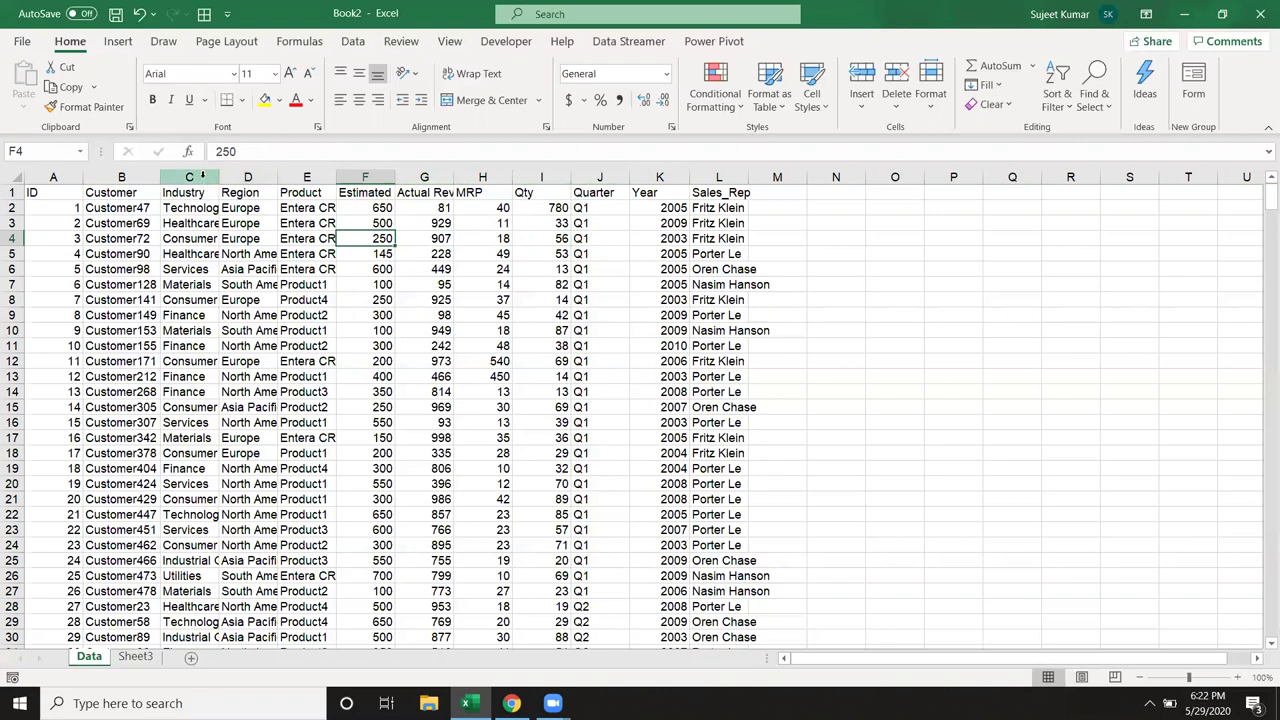
left_click(202, 177)
left_click(250, 177)
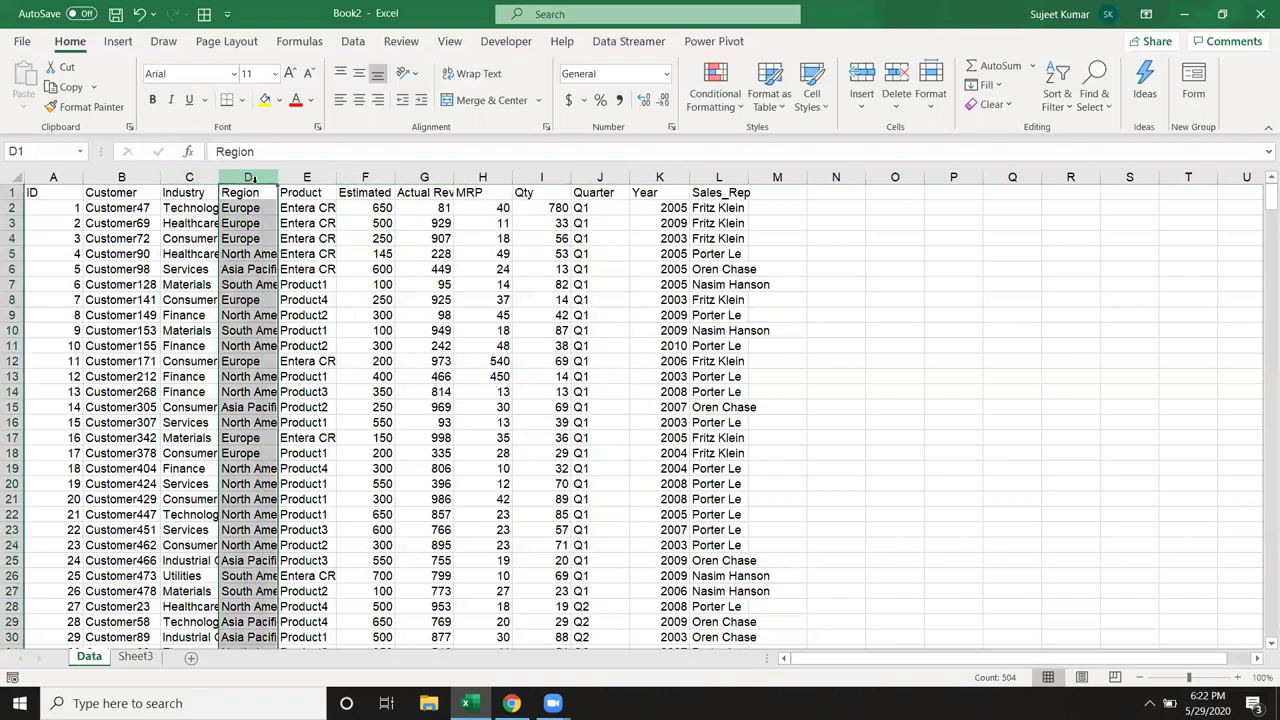
left_click(542, 187)
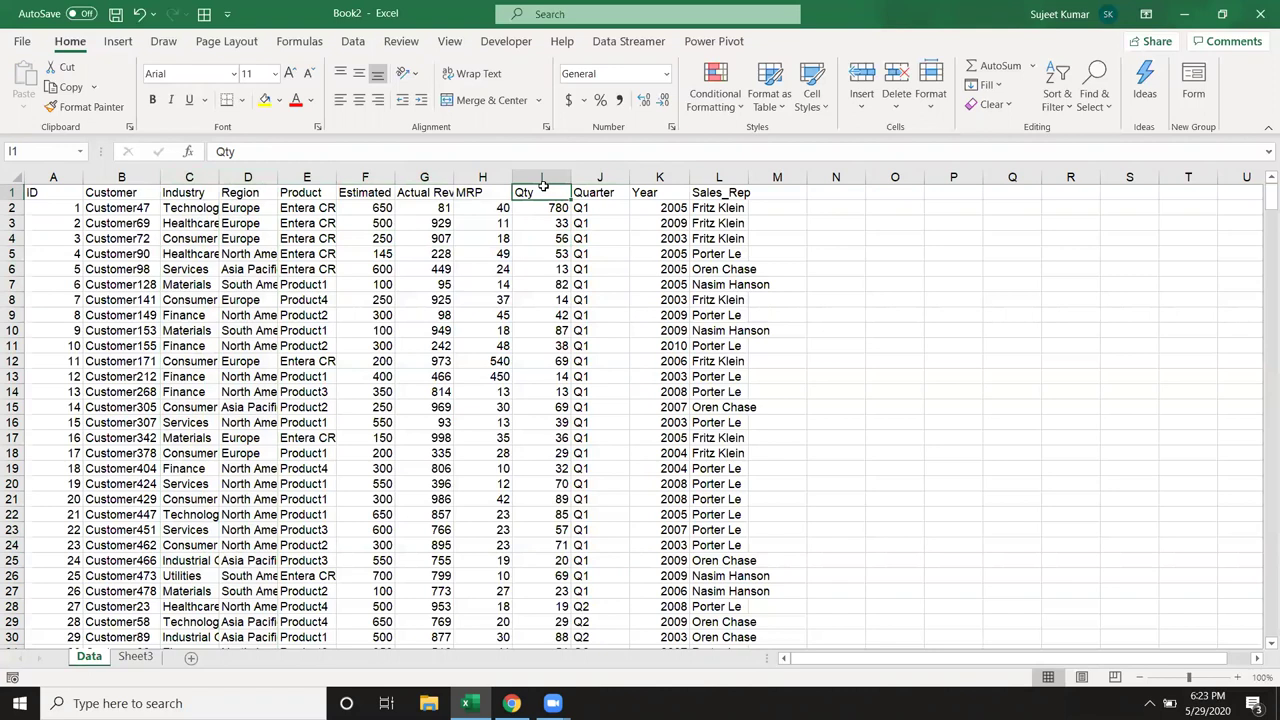
left_click(51, 197)
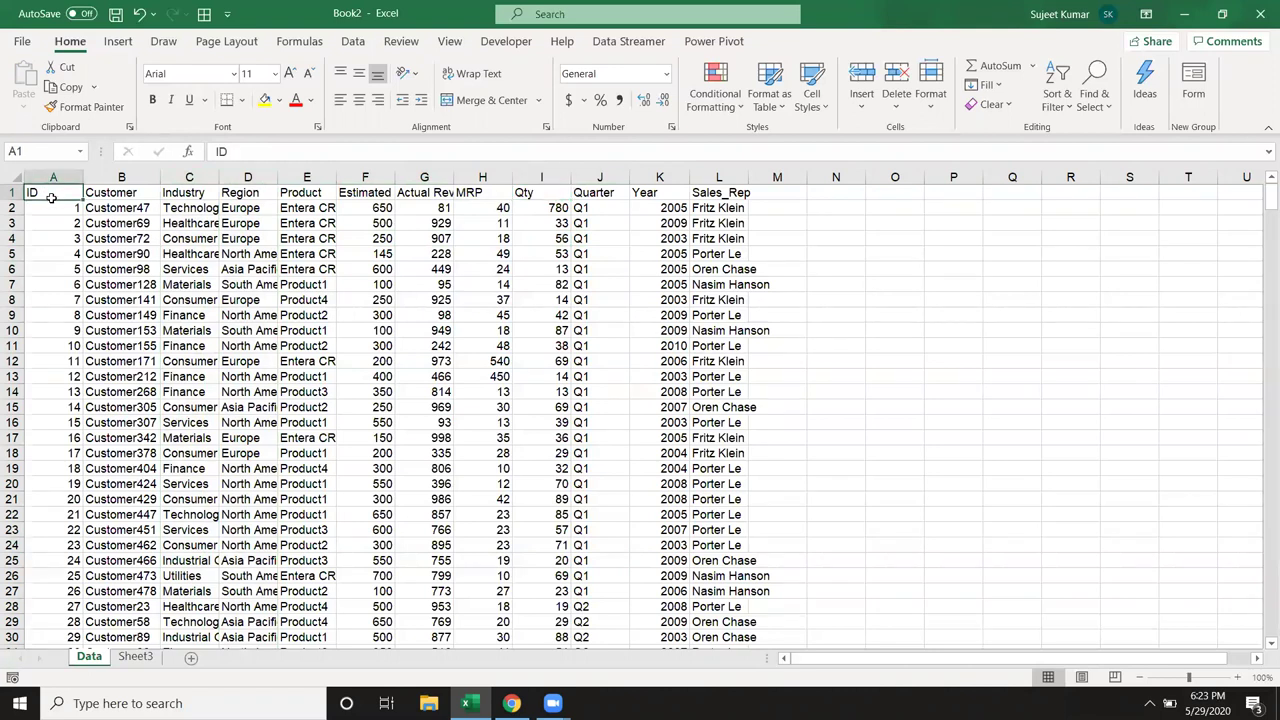
Insert a PivotTable from Data!$A$1:$L$504 onto a new worksheet
left_click(118, 50)
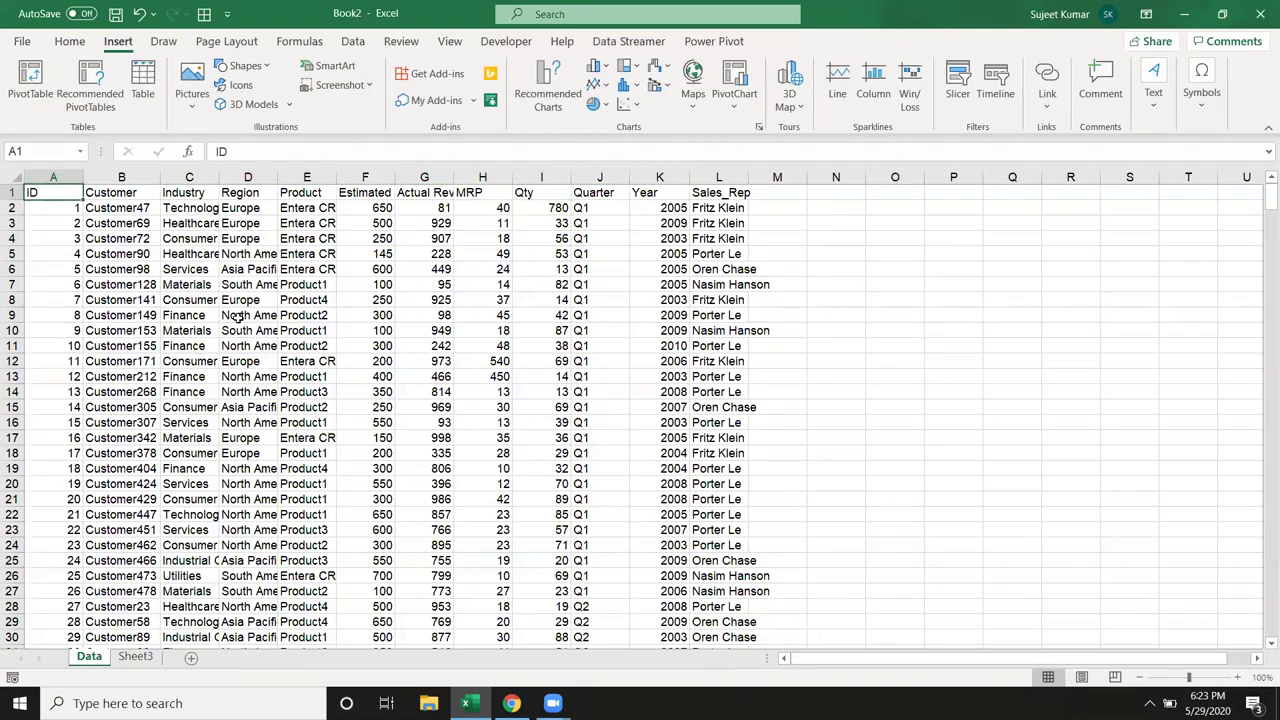
left_click(30, 85)
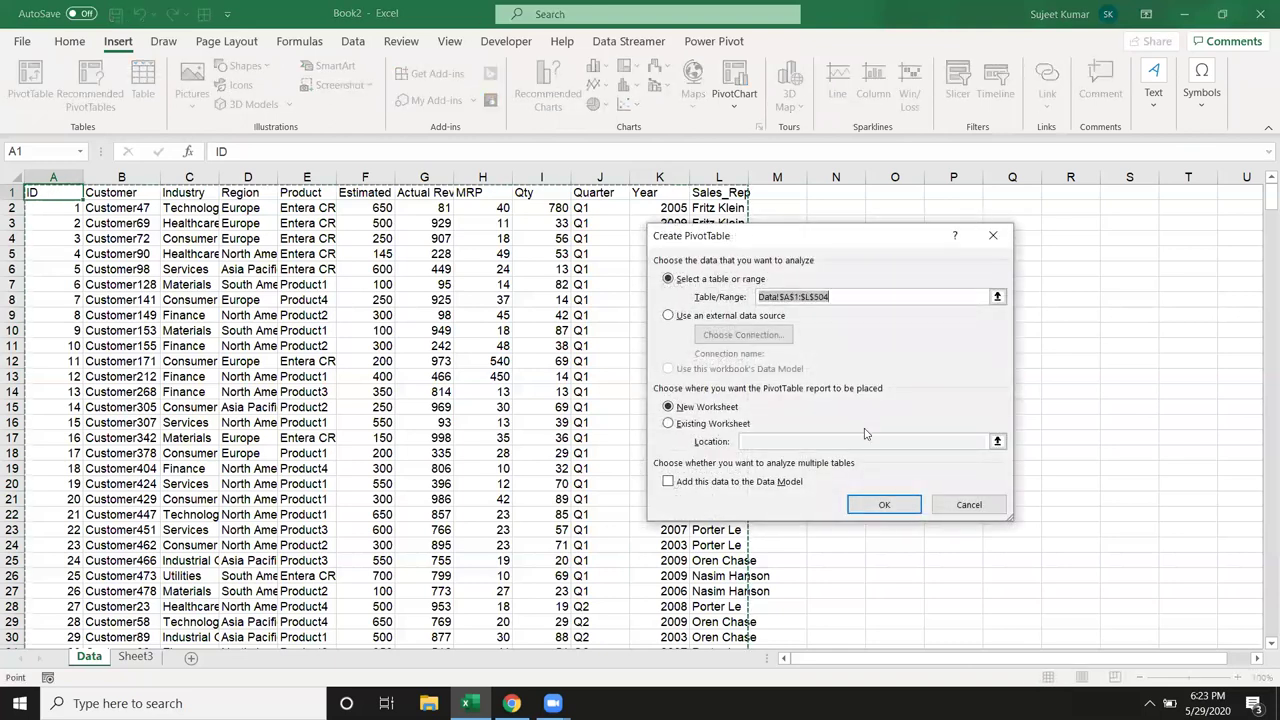
left_click(865, 505)
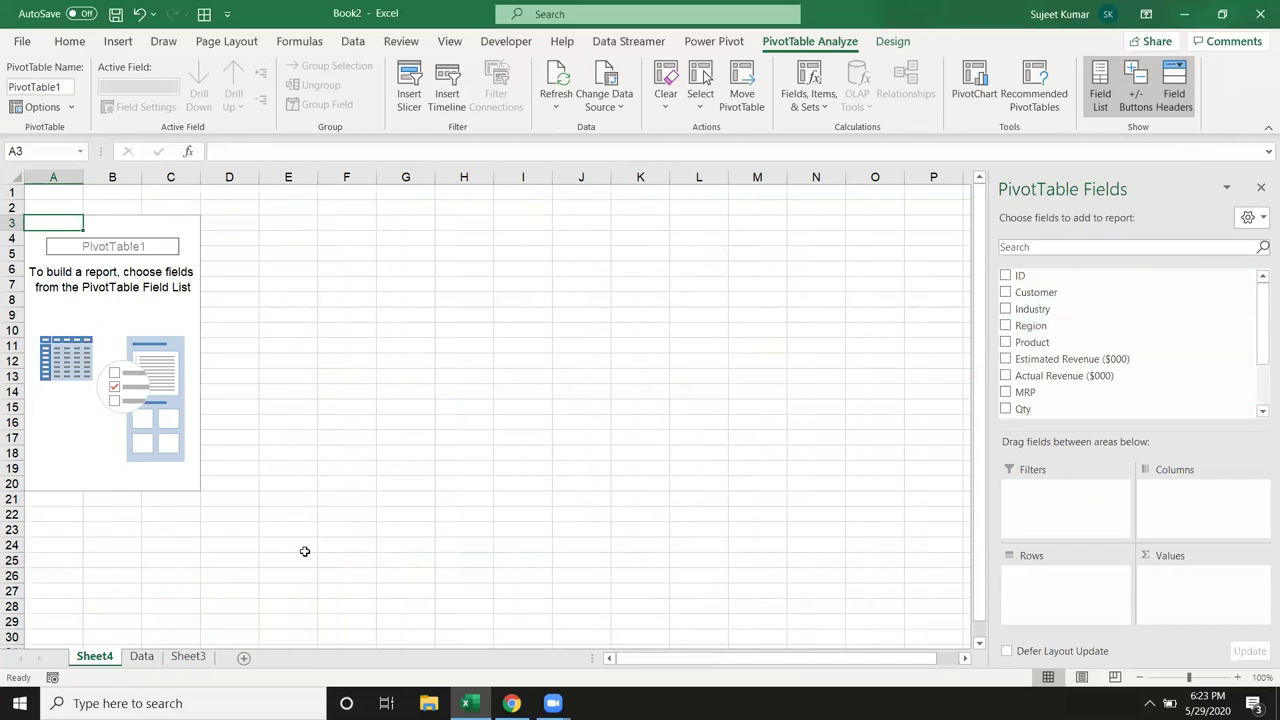
left_click(143, 657)
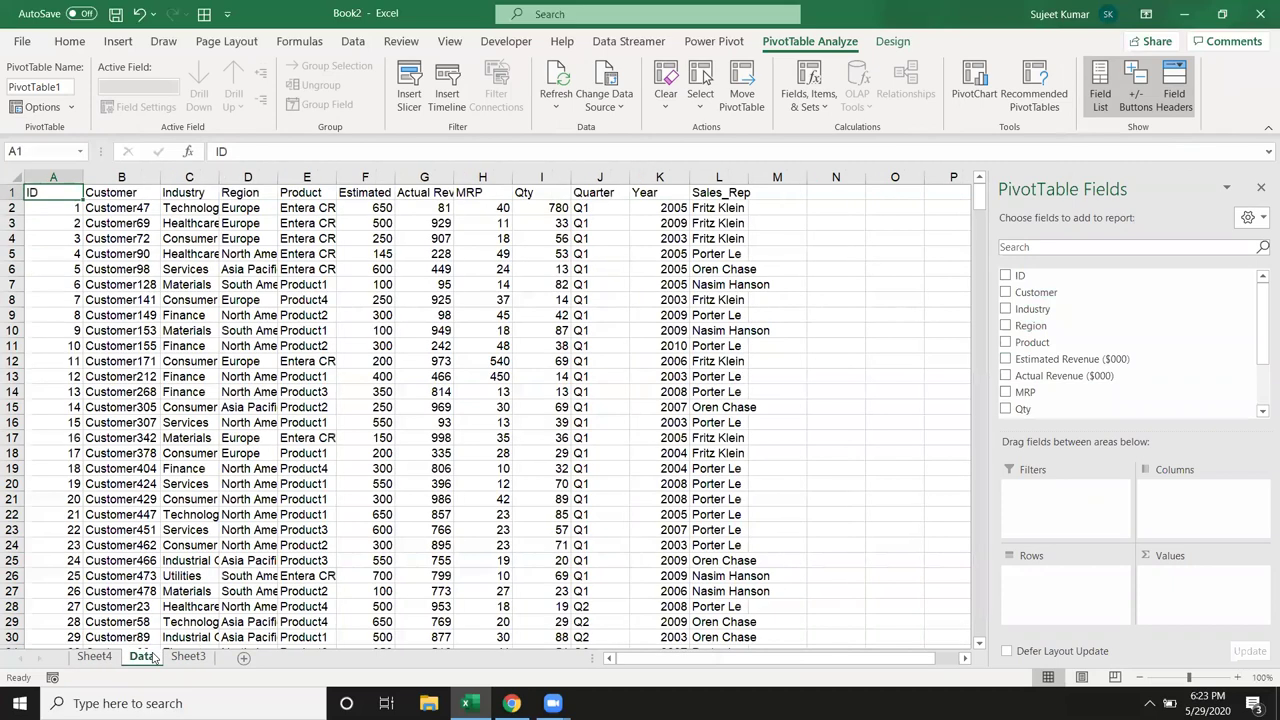
left_click(96, 657)
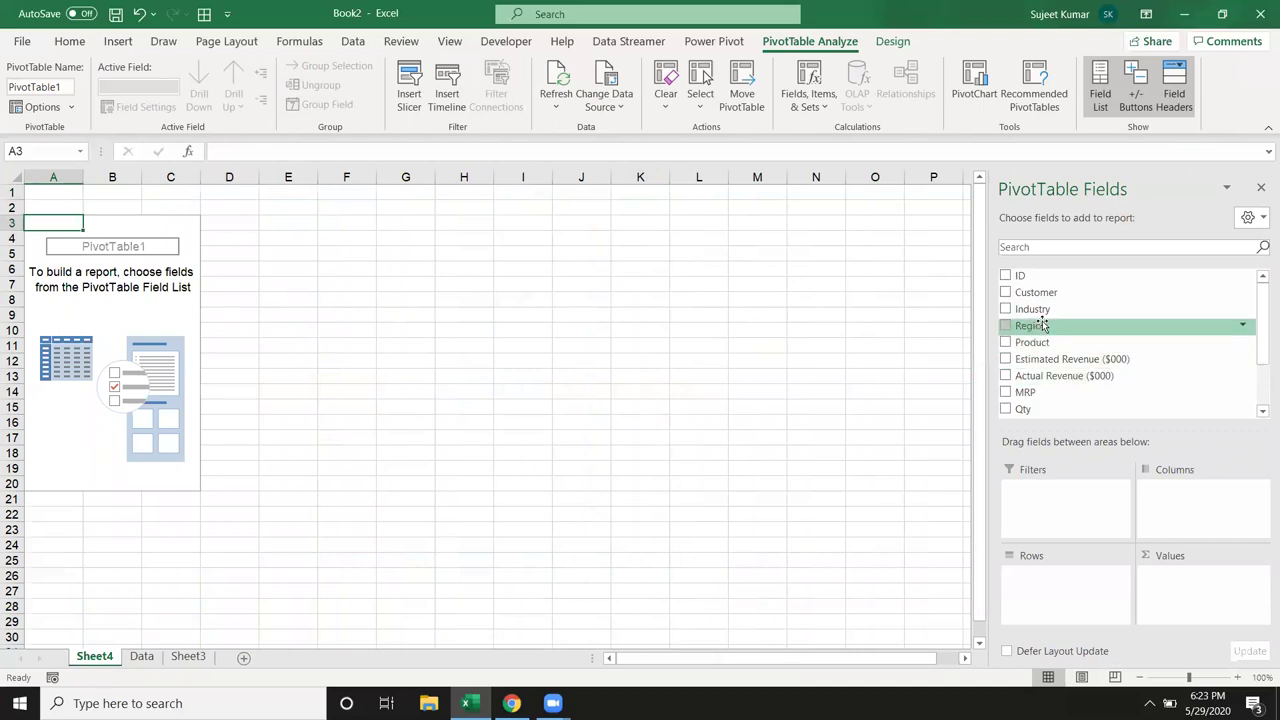
mouse_move(1040, 325)
left_mouse_down()
mouse_move(1050, 513)
mouse_move(1069, 582)
left_mouse_up()
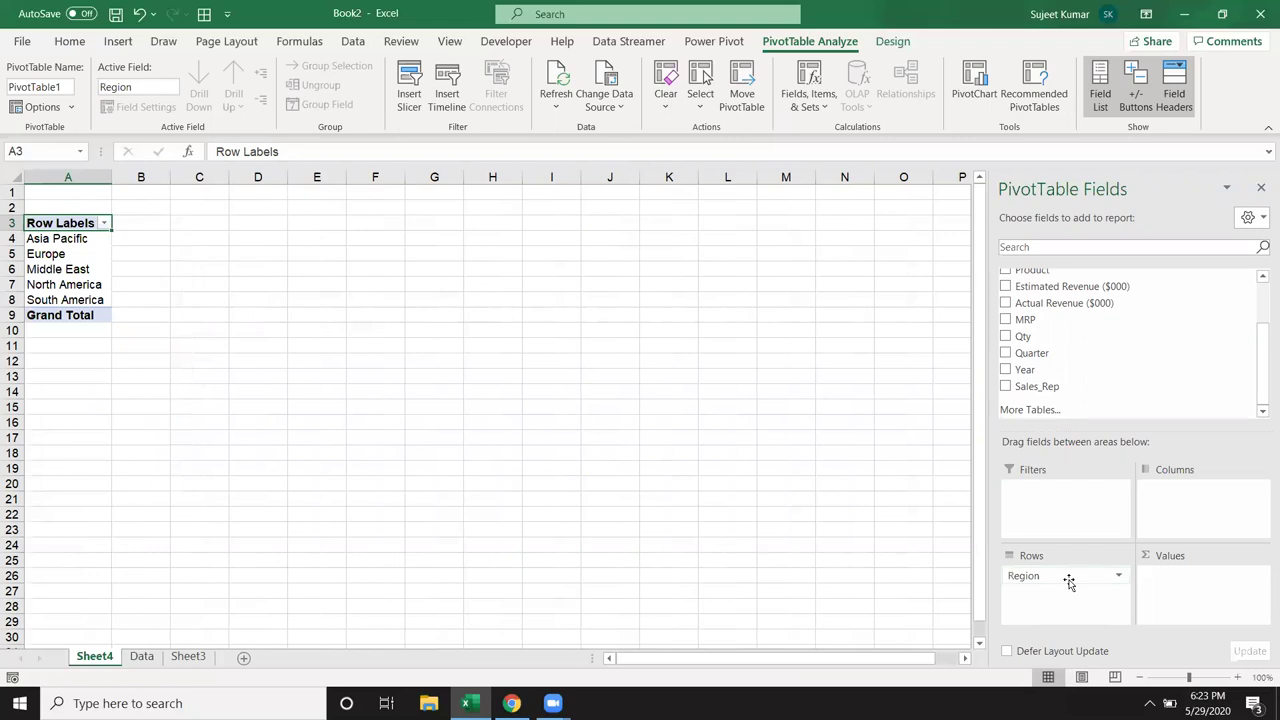
left_click(142, 656)
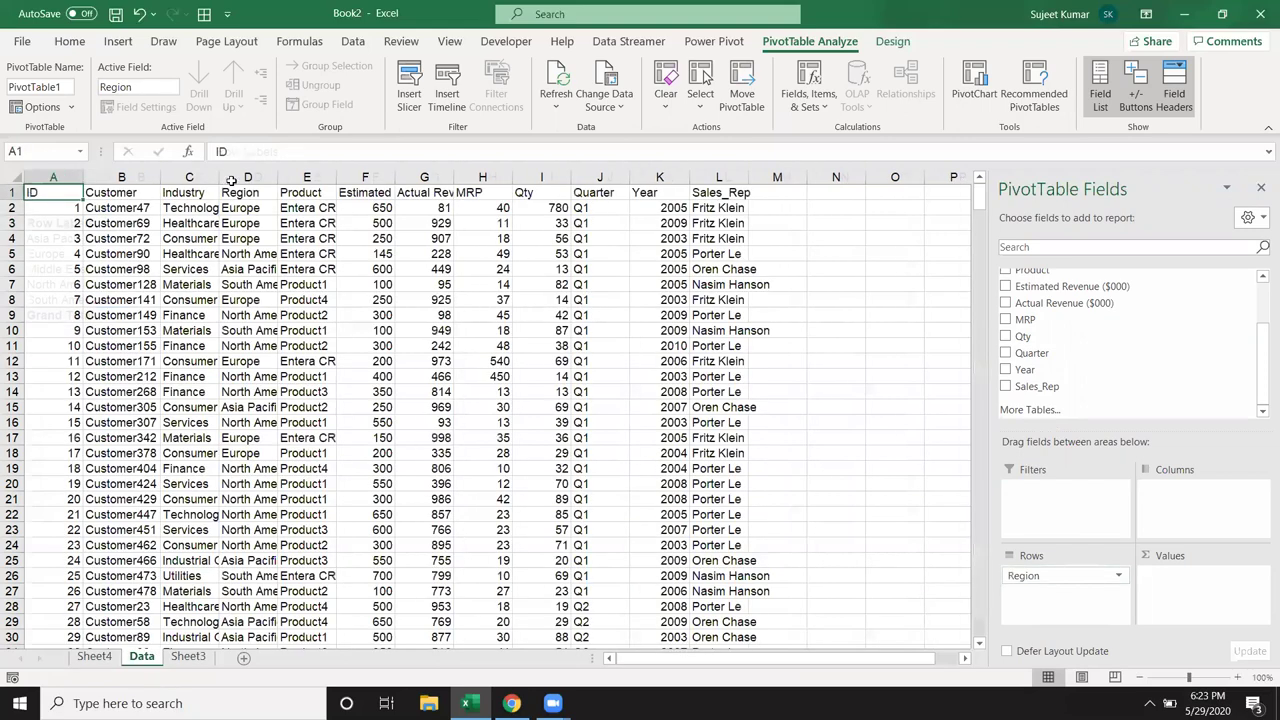
left_click(232, 177)
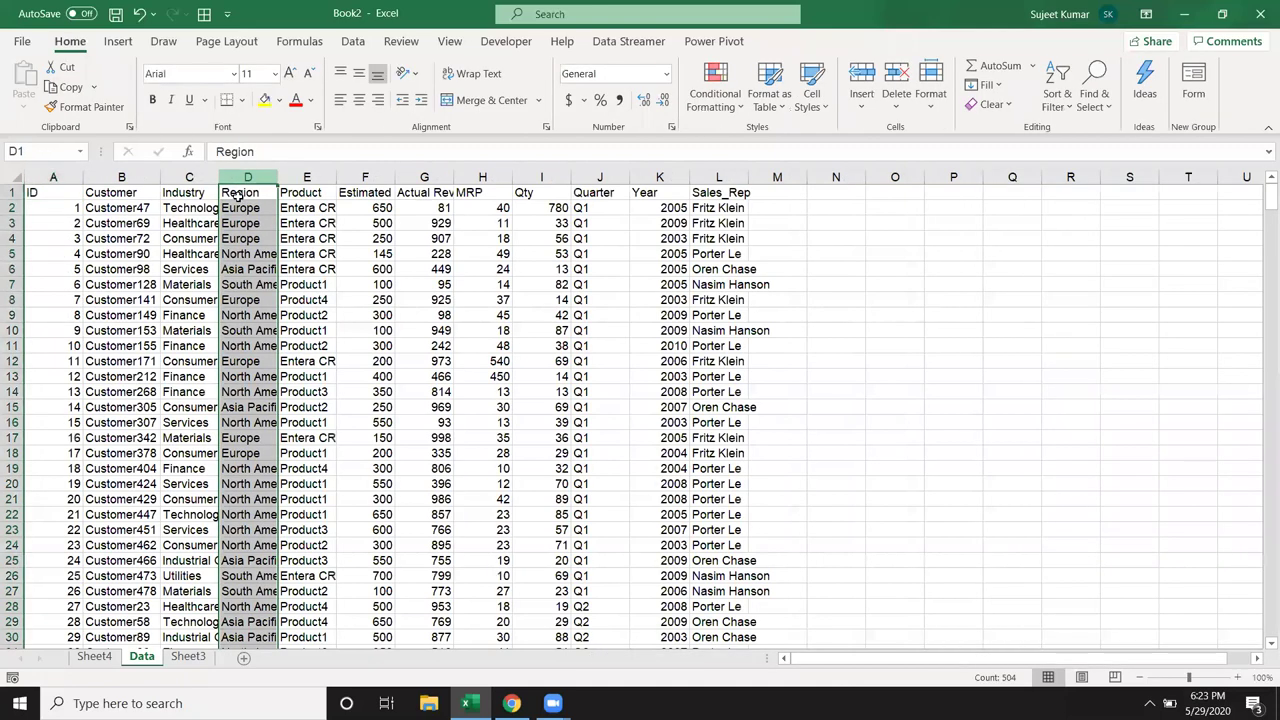
left_click(244, 425)
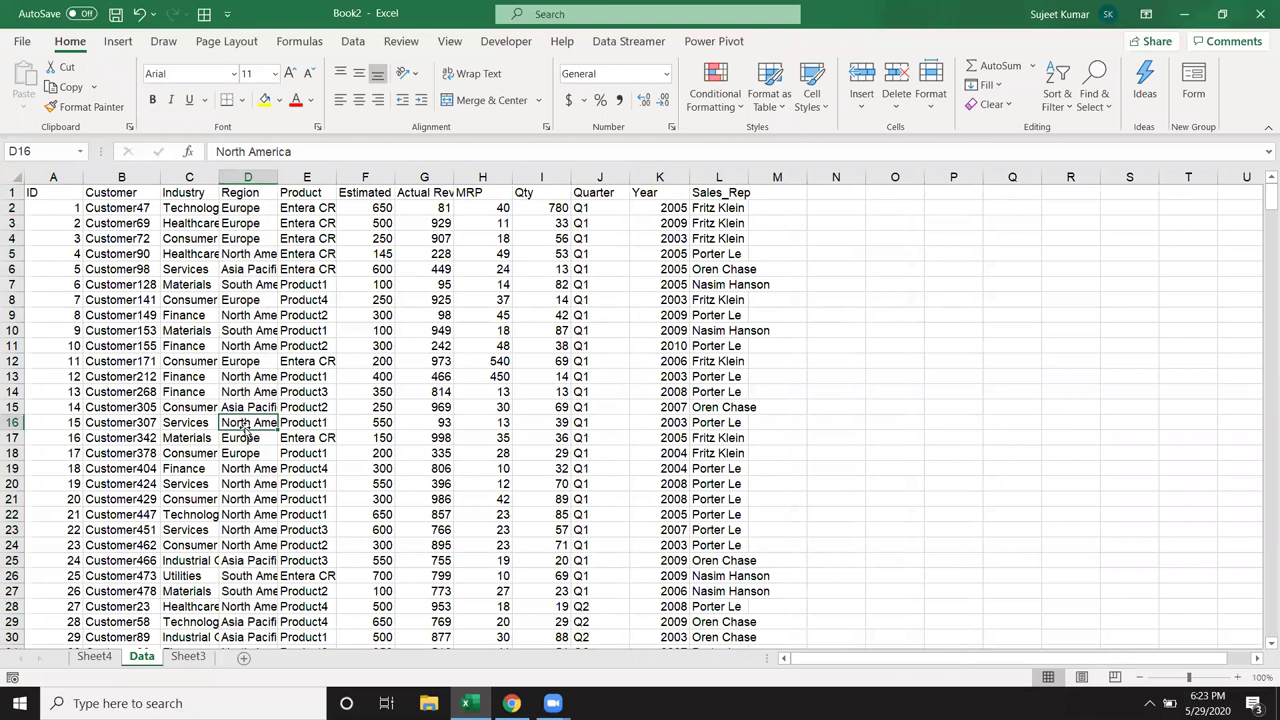
left_click(95, 656)
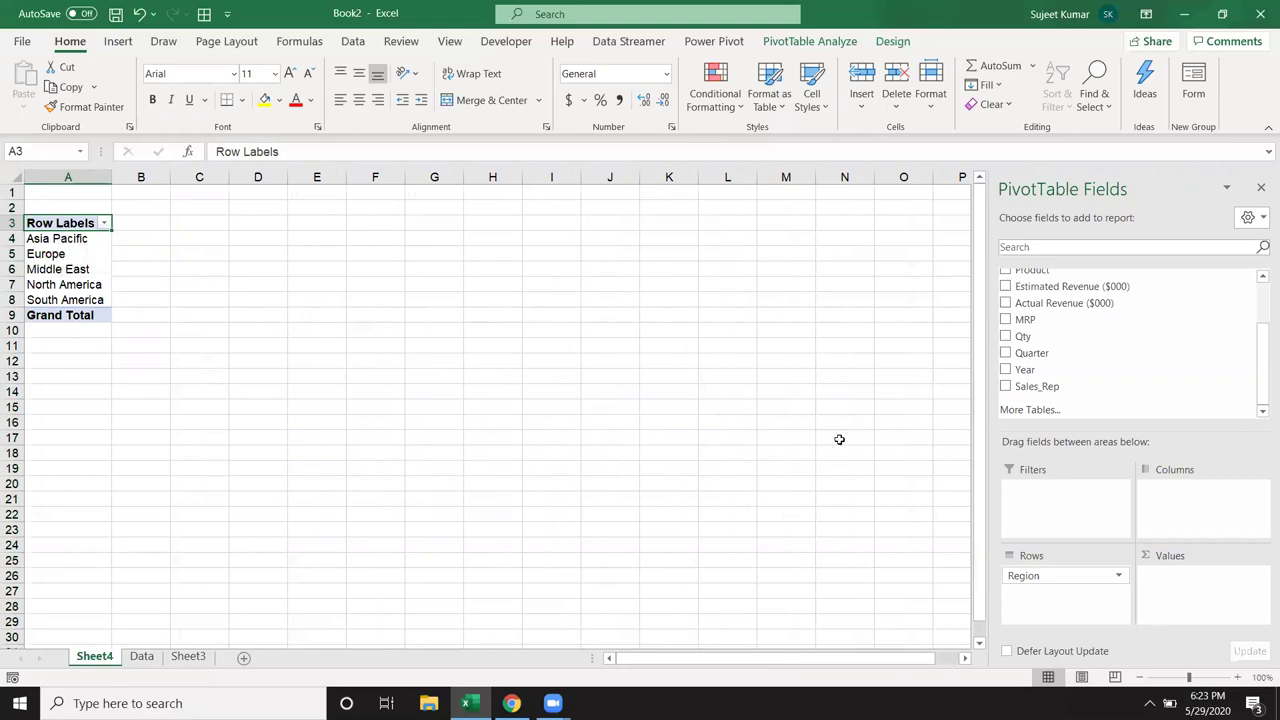
Keep Region in the pivot rows and add Qty to Values as Sum of Qty
left_click_drag(1047, 578, 1180, 491)
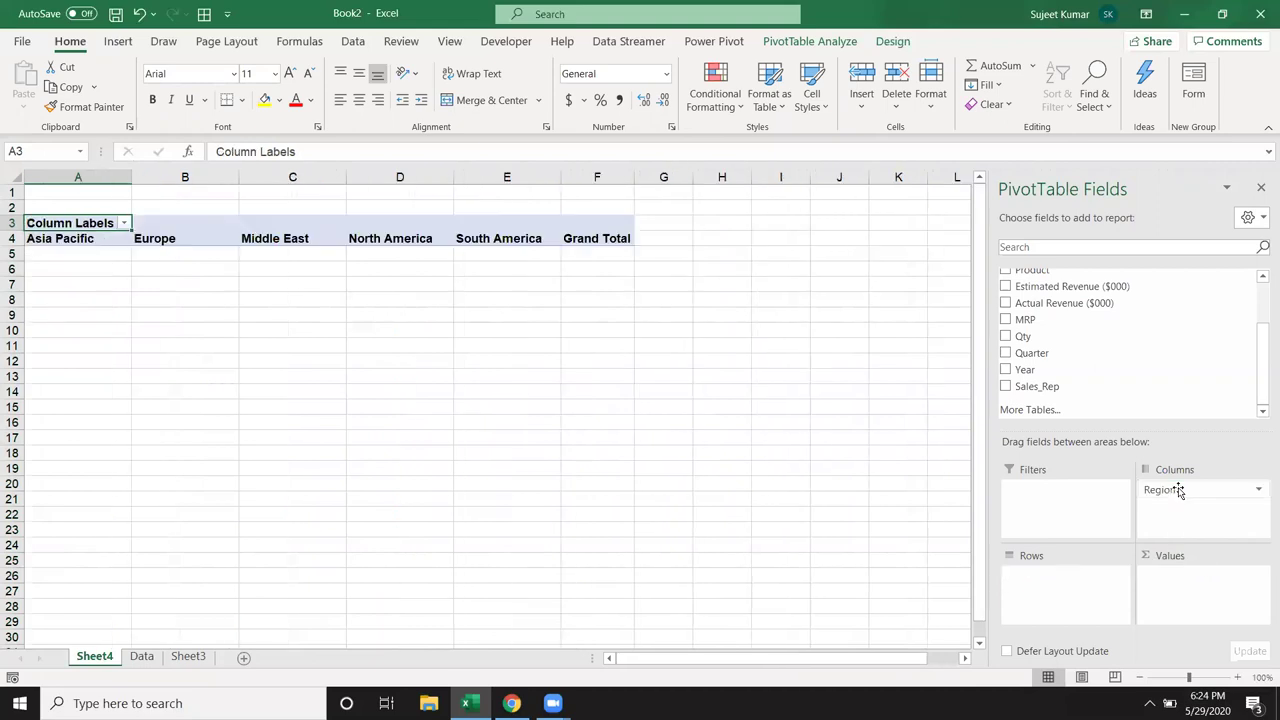
left_click_drag(1180, 491, 1055, 590)
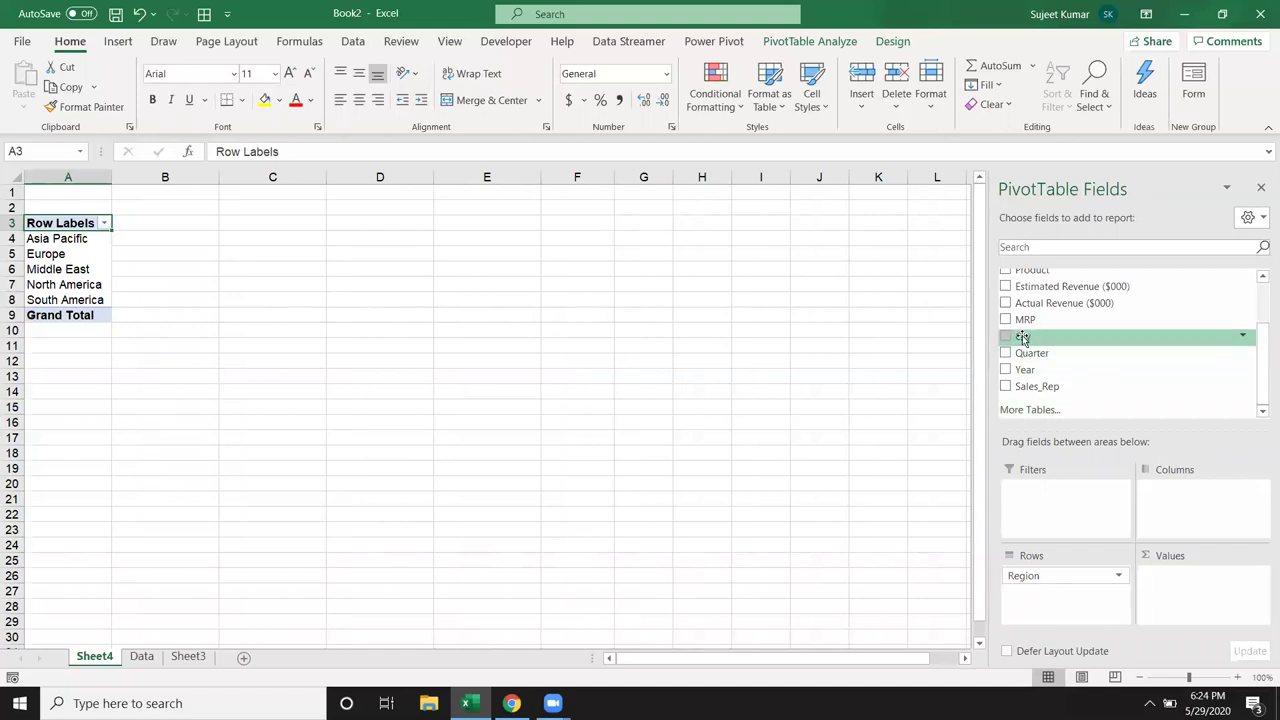
mouse_move(1022, 338)
left_mouse_down()
mouse_move(1192, 590)
mouse_move(1178, 576)
left_mouse_up()
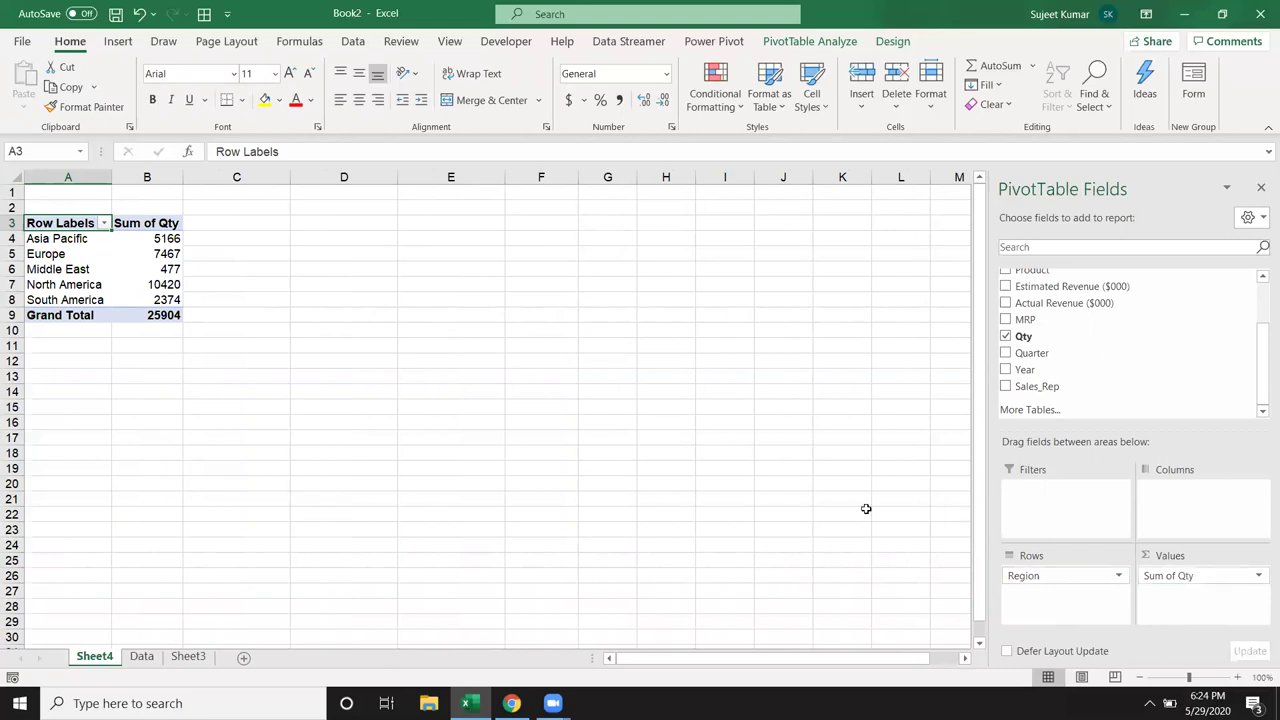
Check the Data sheet's Qty column total, then return to the Sheet4 pivot
left_click(140, 657)
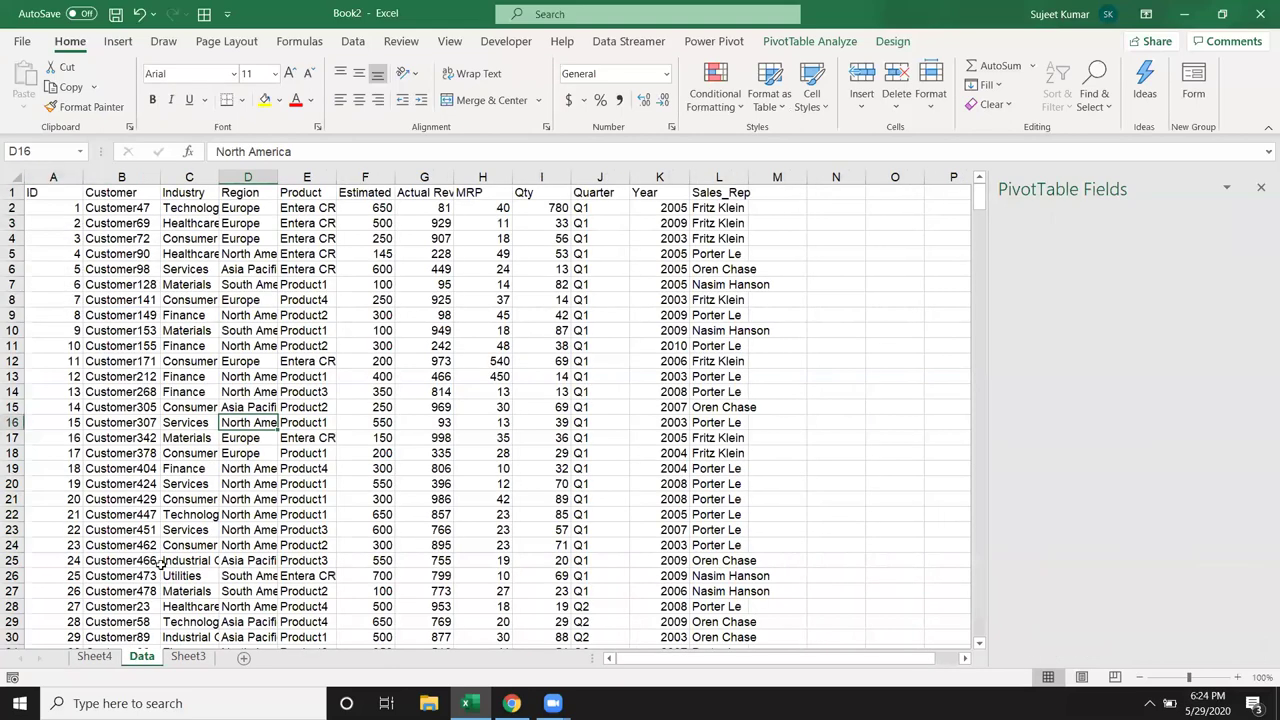
left_click(545, 177)
left_click(108, 660)
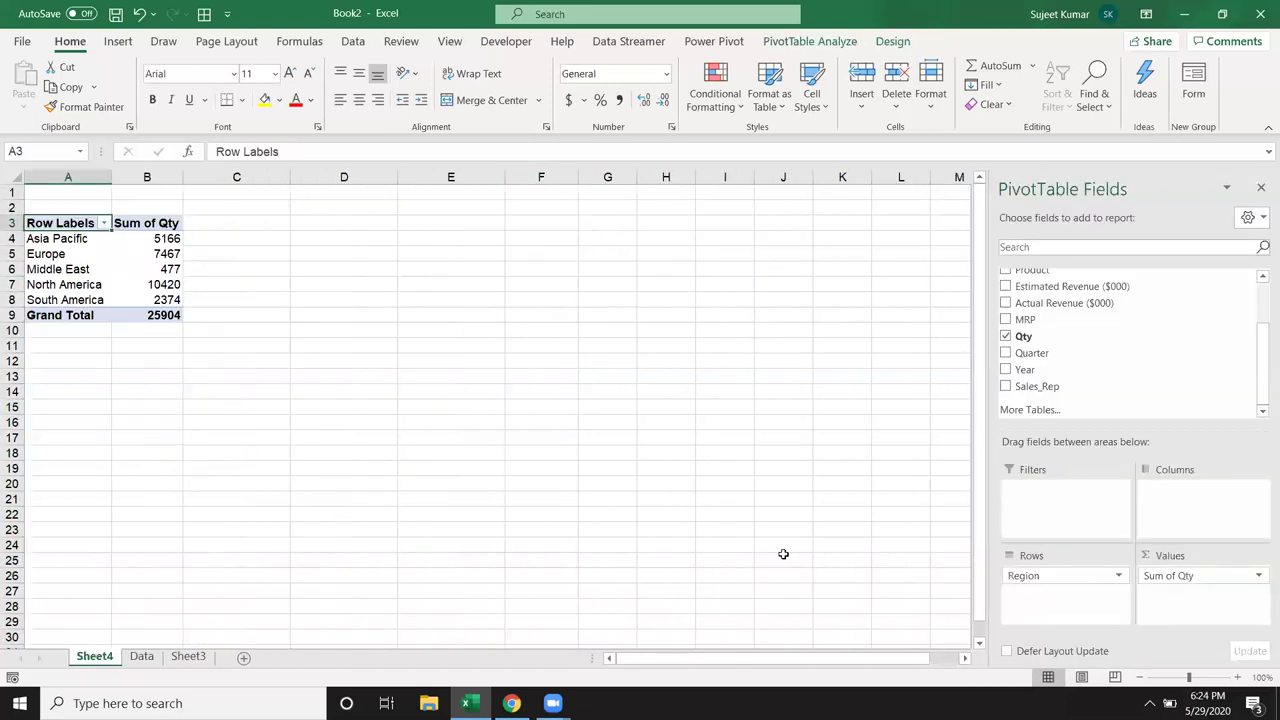
left_click(1234, 578)
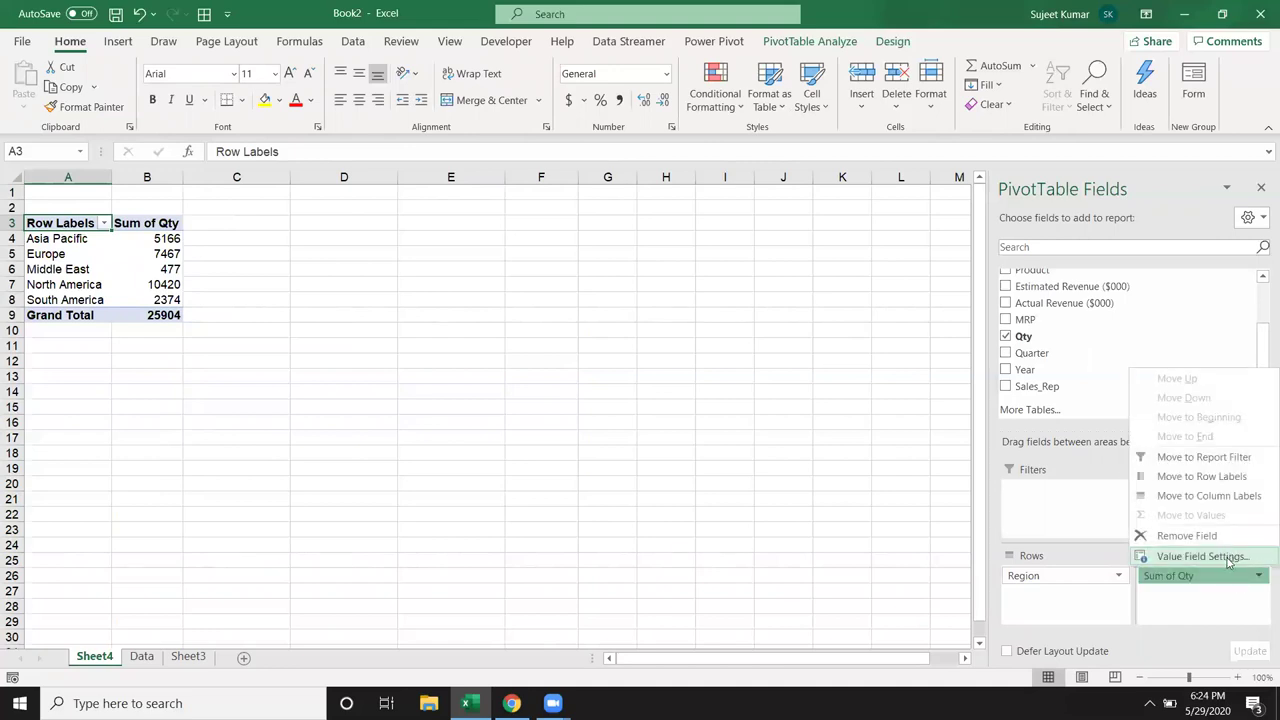
left_click(1229, 560)
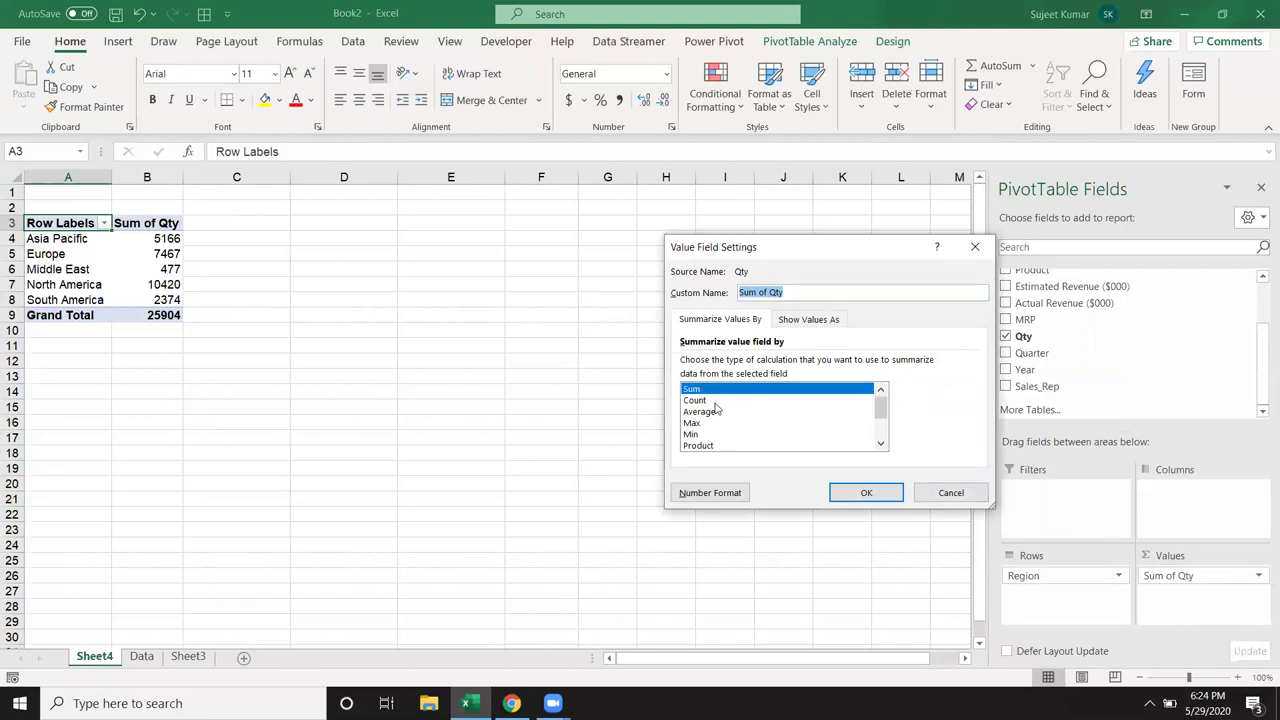
left_click(975, 247)
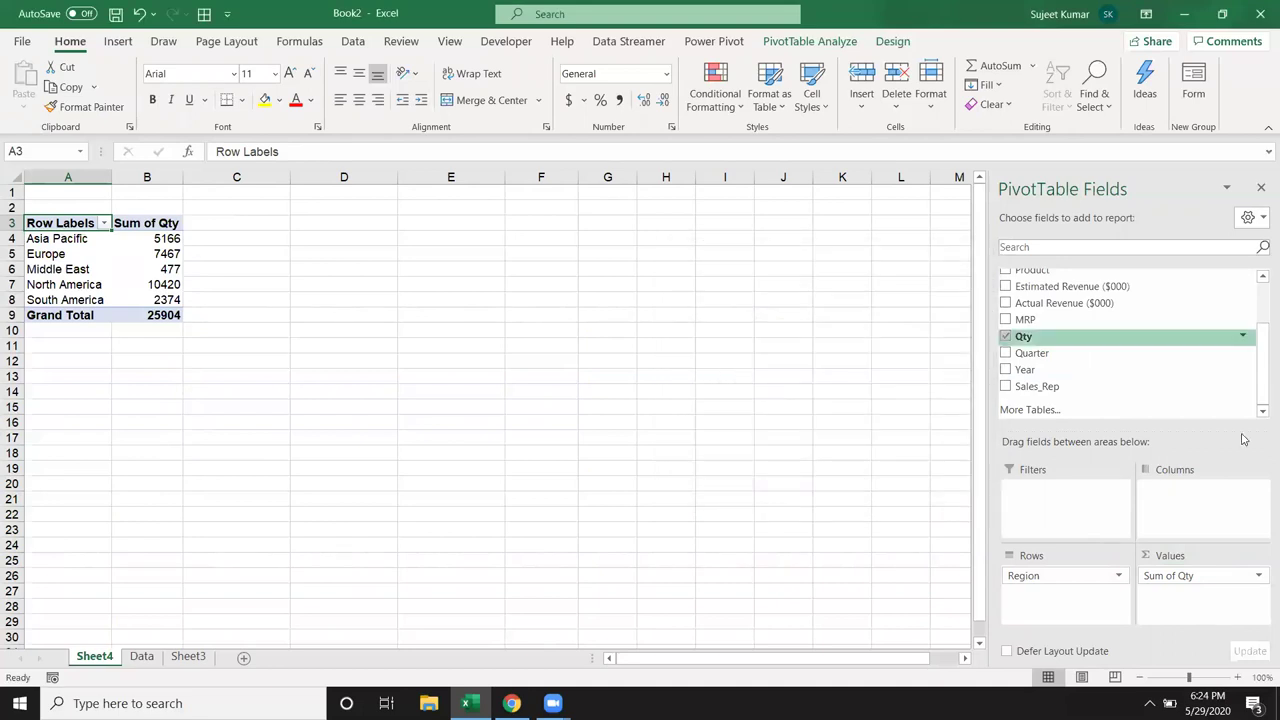
left_click(1256, 577)
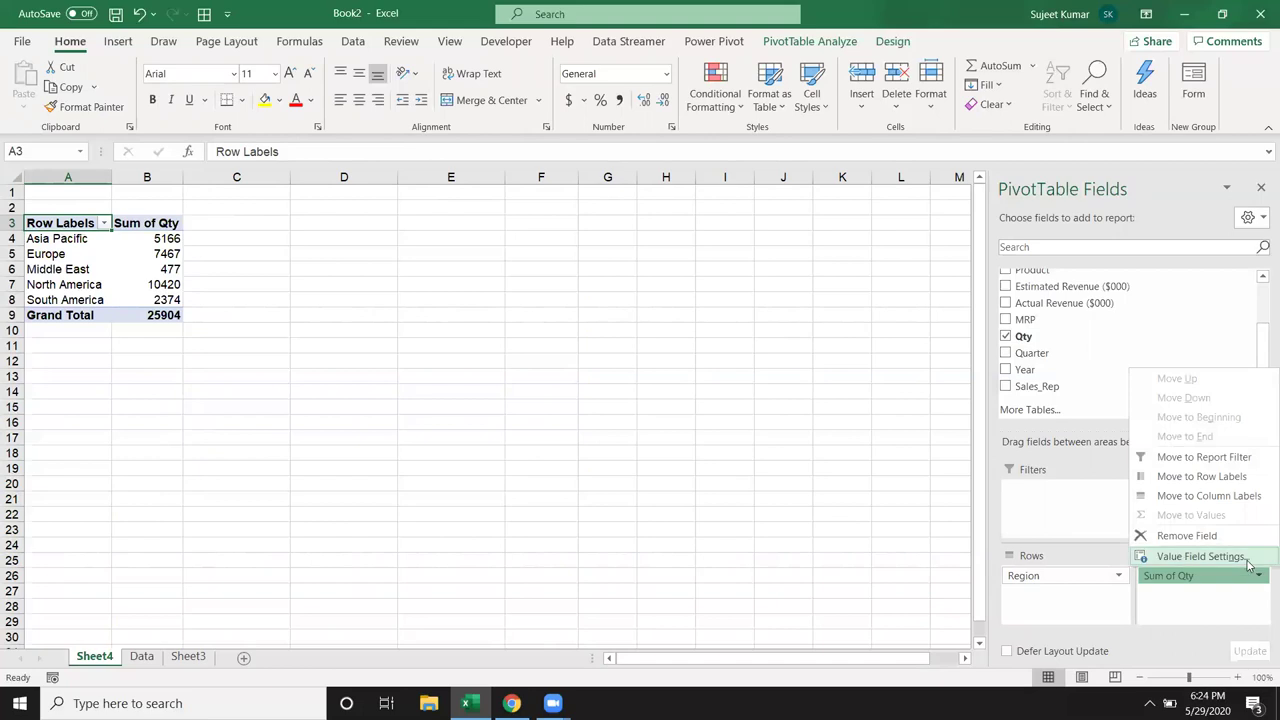
left_click(1249, 560)
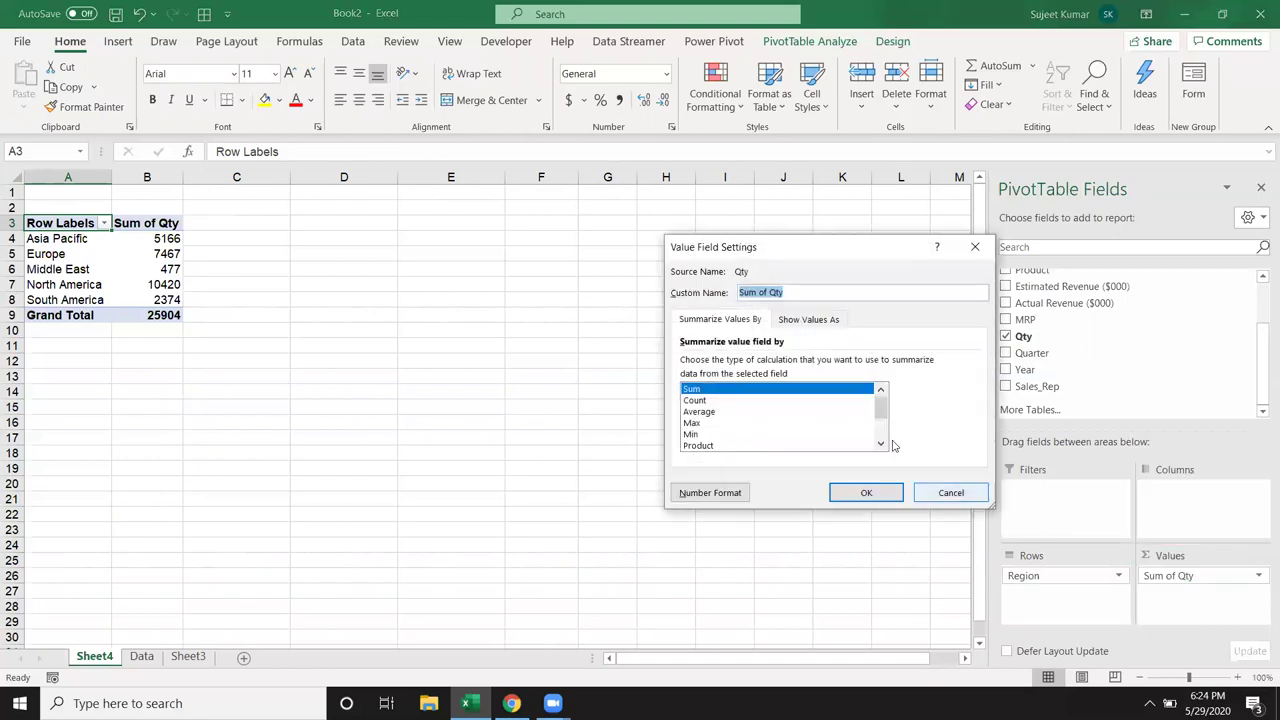
left_click(808, 322)
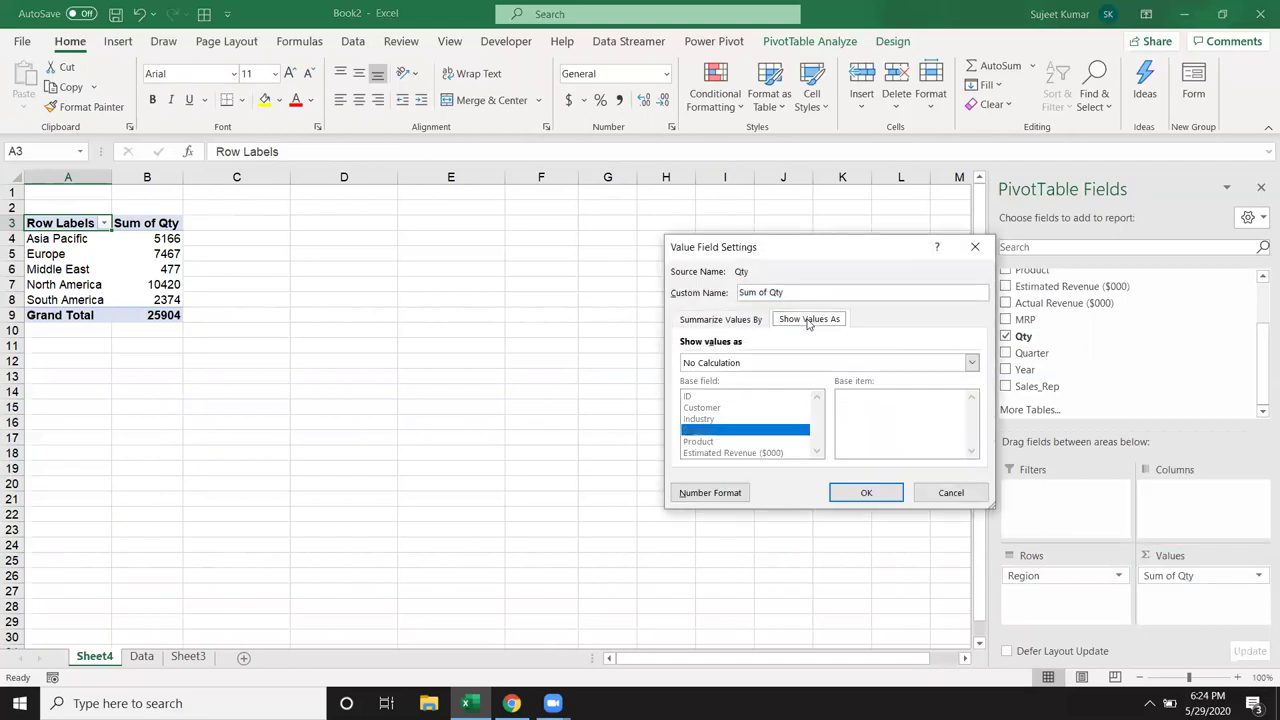
left_click(727, 320)
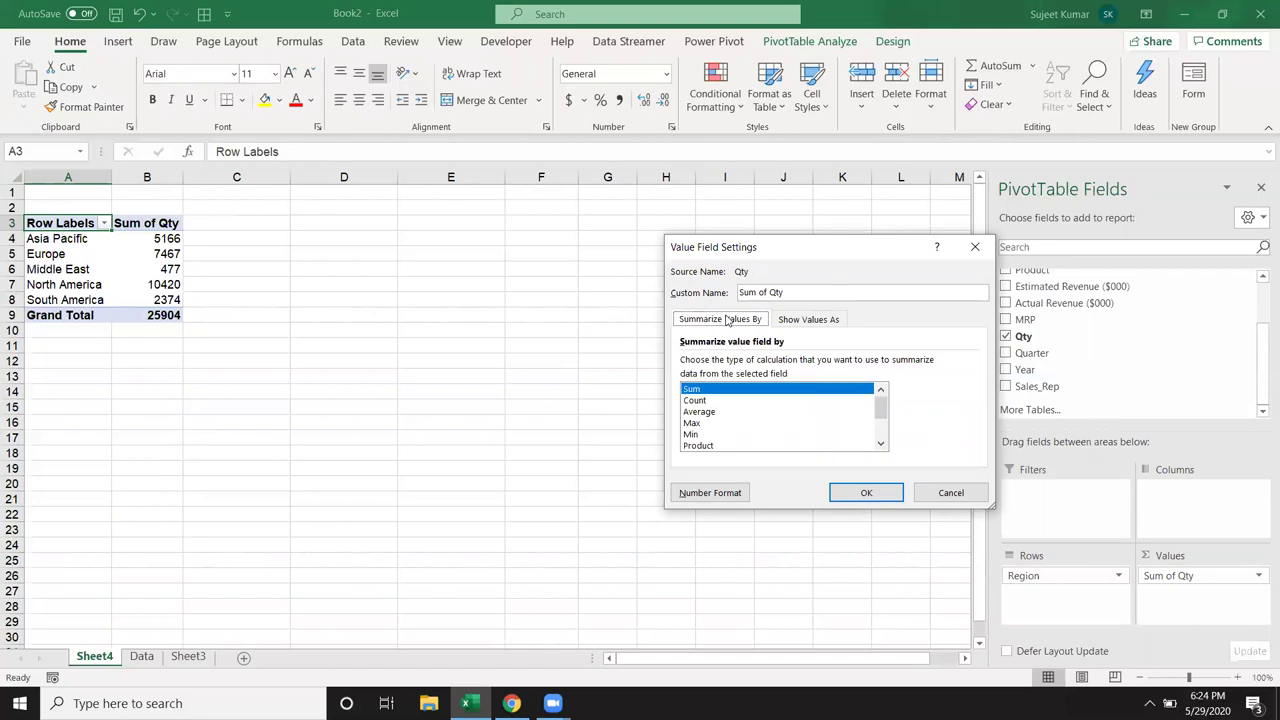
left_click(800, 320)
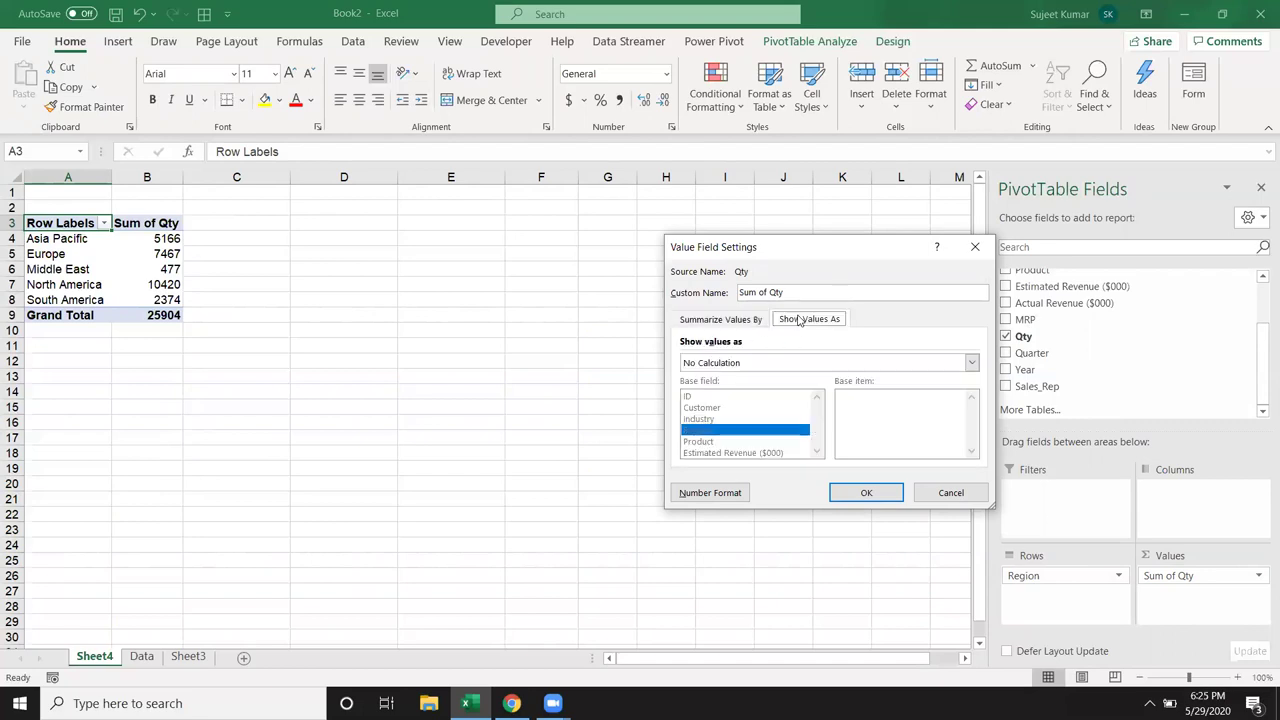
left_click(749, 322)
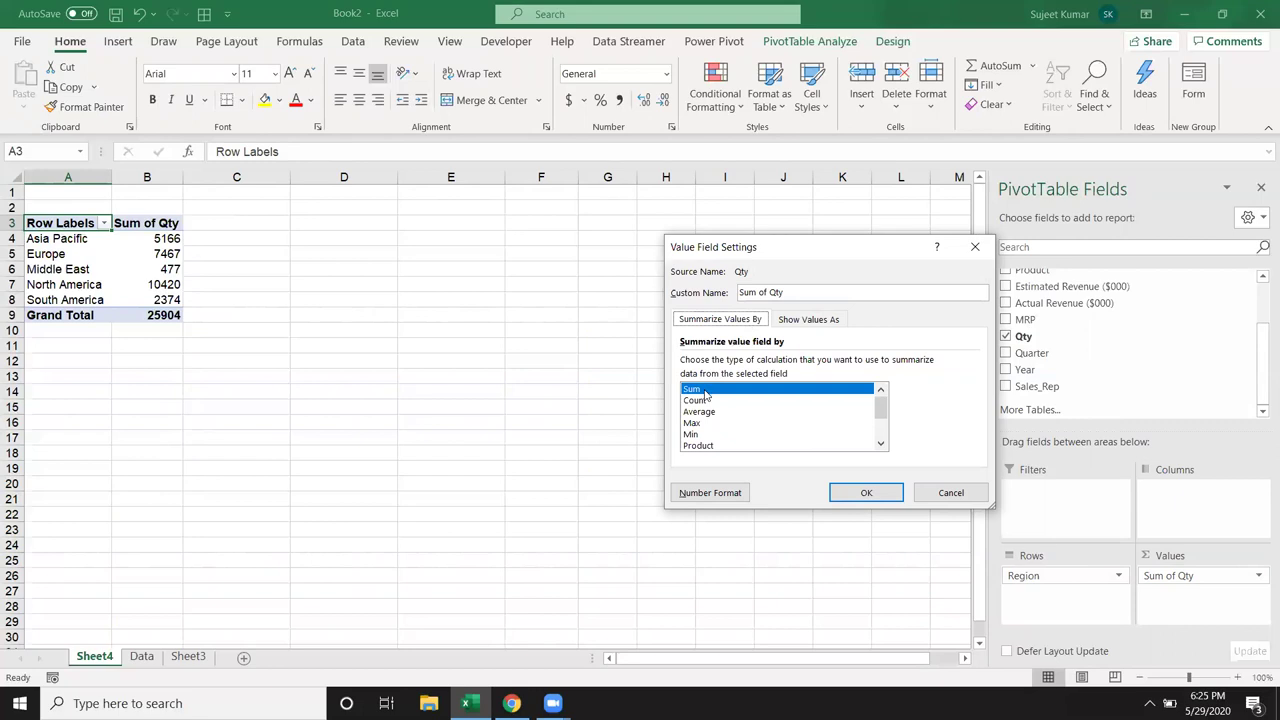
left_click(852, 490)
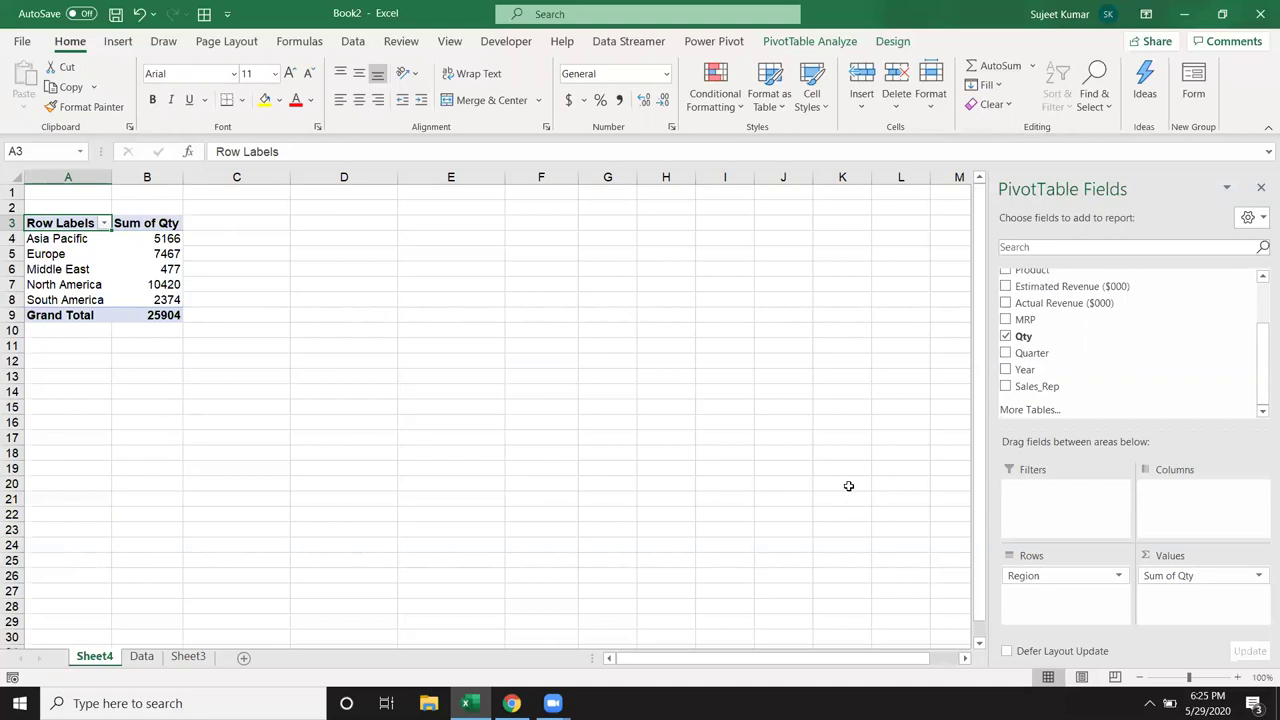
left_click(513, 225)
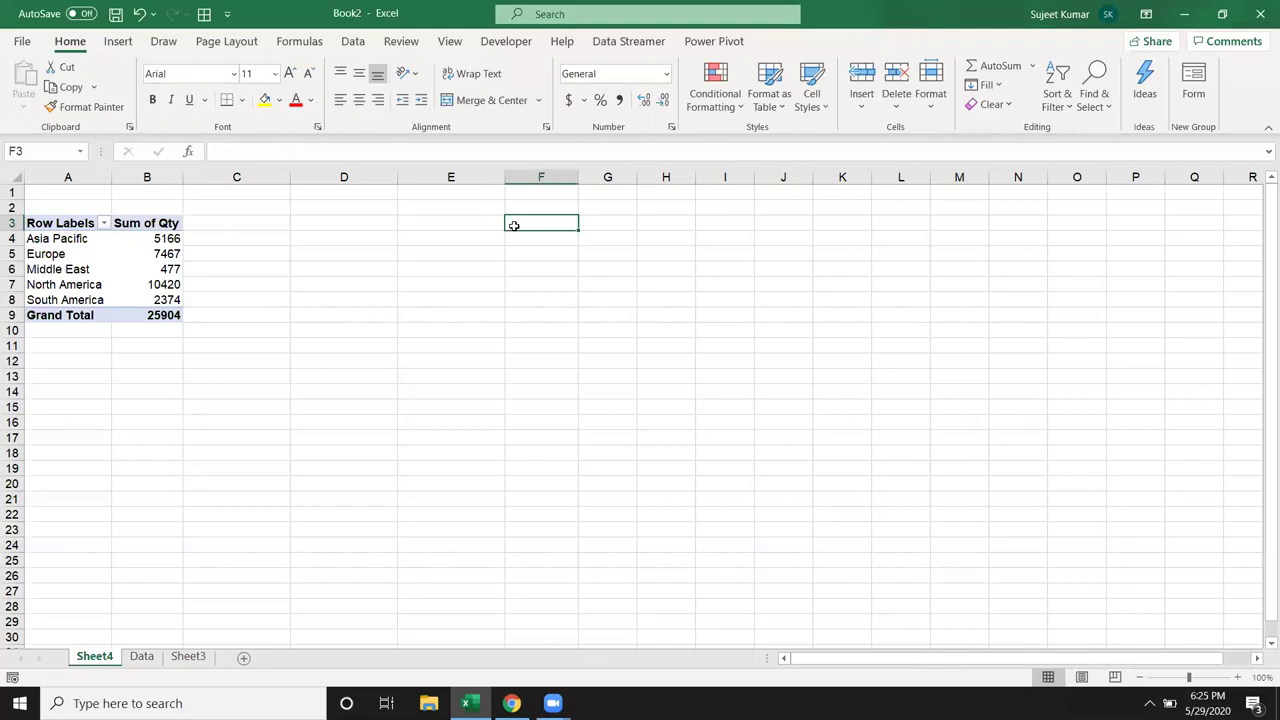
type("25")
key("Tab")
type("65")
key("Return")
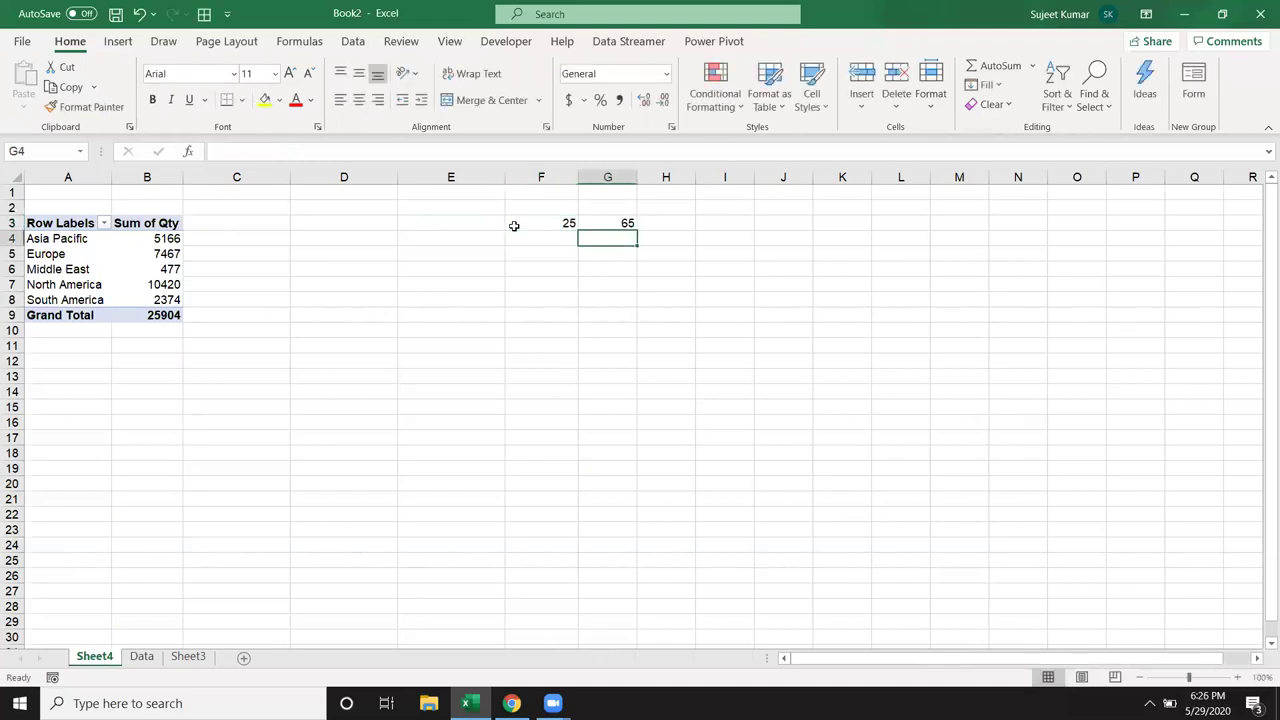
key("Up")
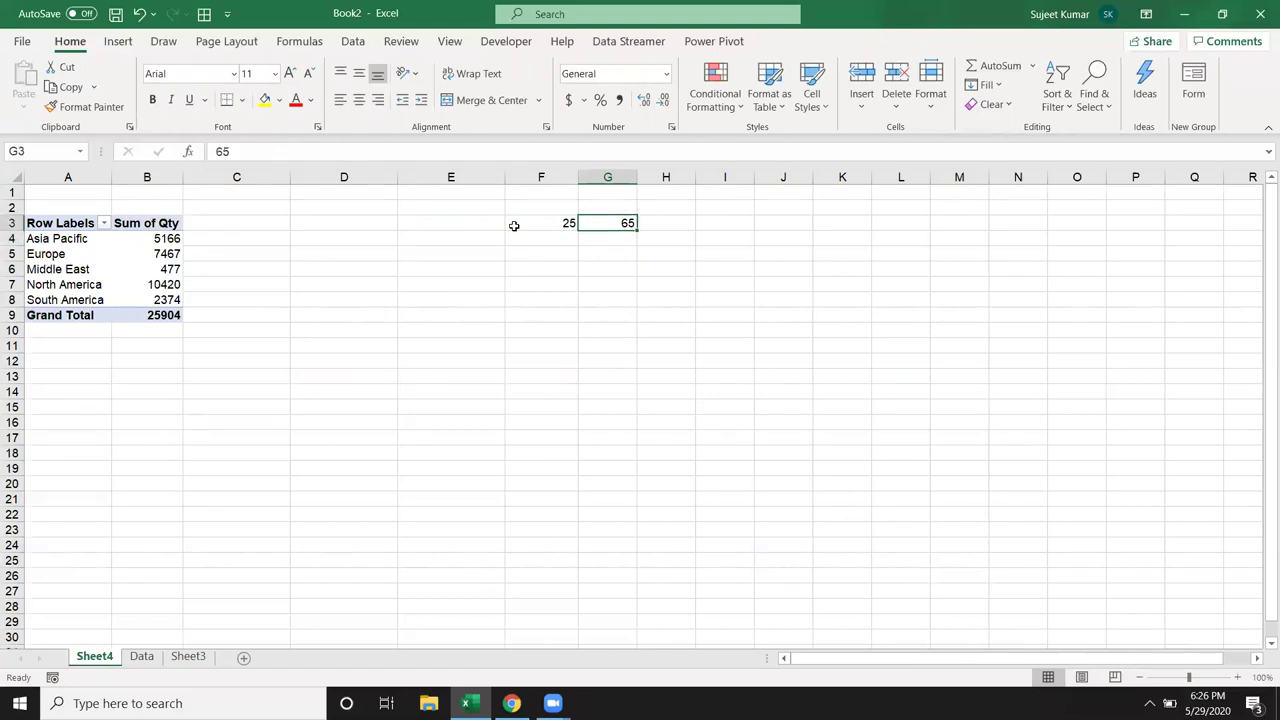
left_click(513, 225)
type("131321364651361364651")
key("Return")
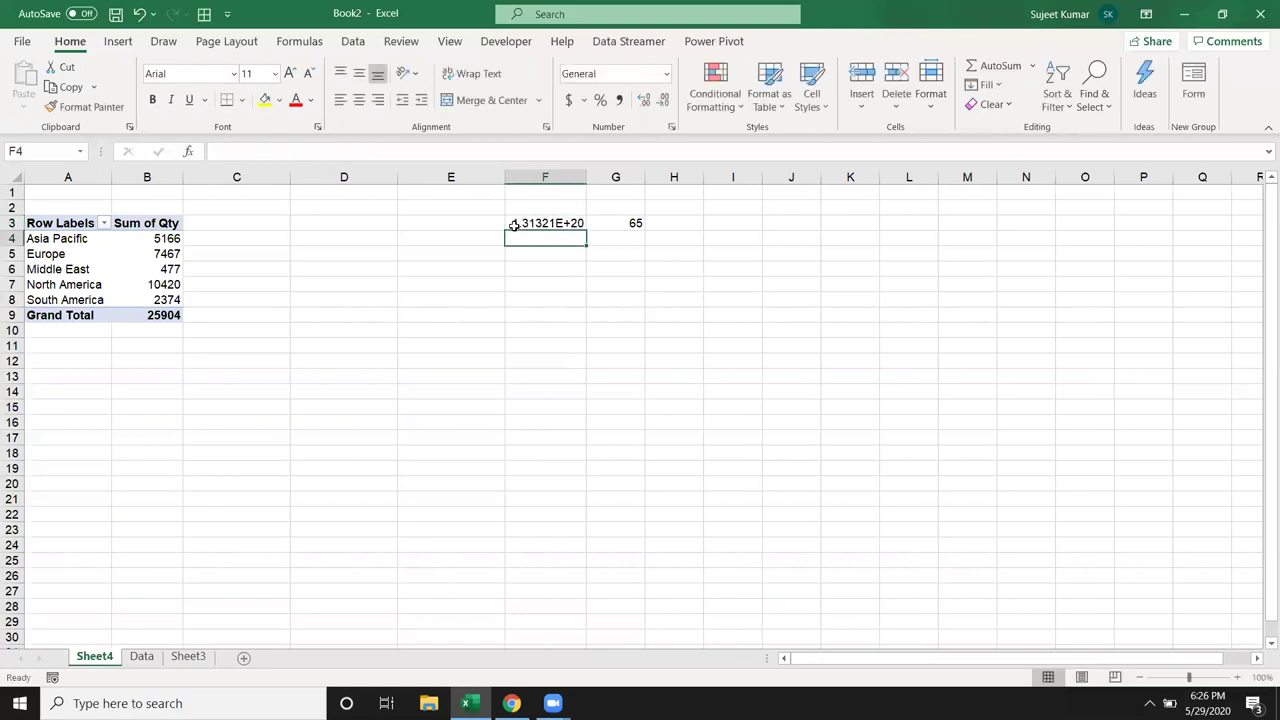
left_click(603, 234)
left_click(540, 228)
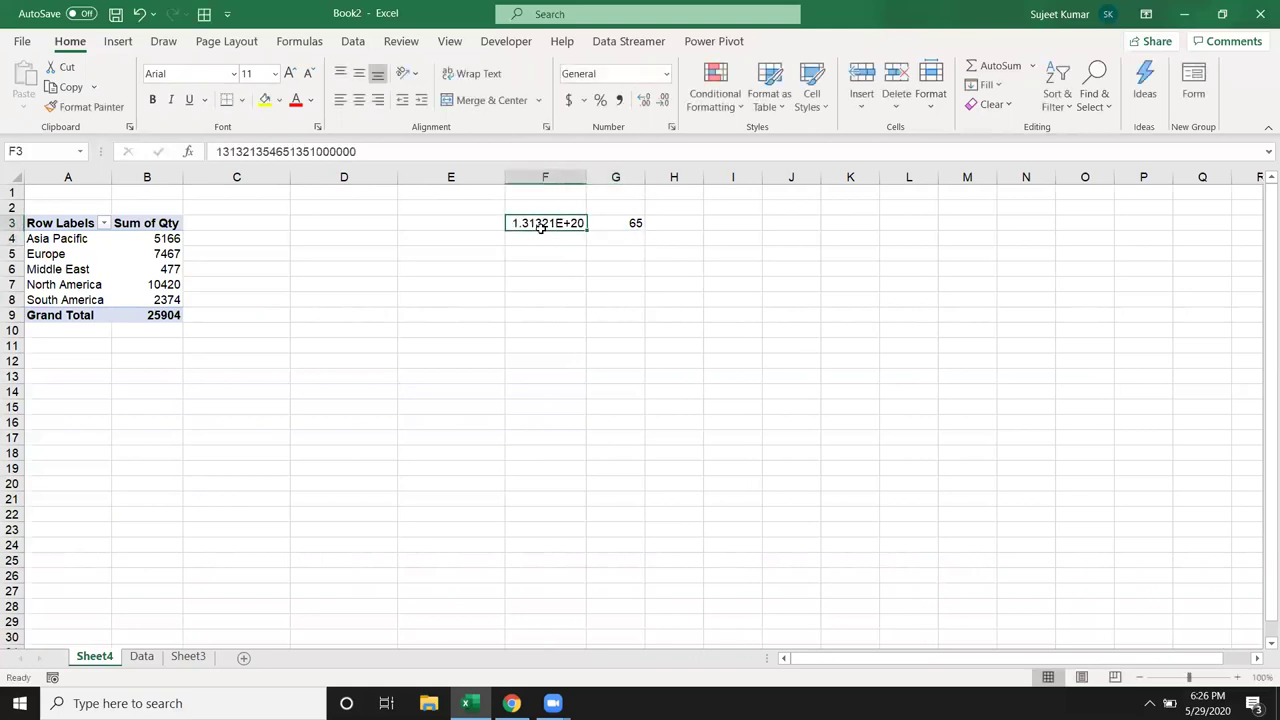
key("Return")
left_click(625, 222)
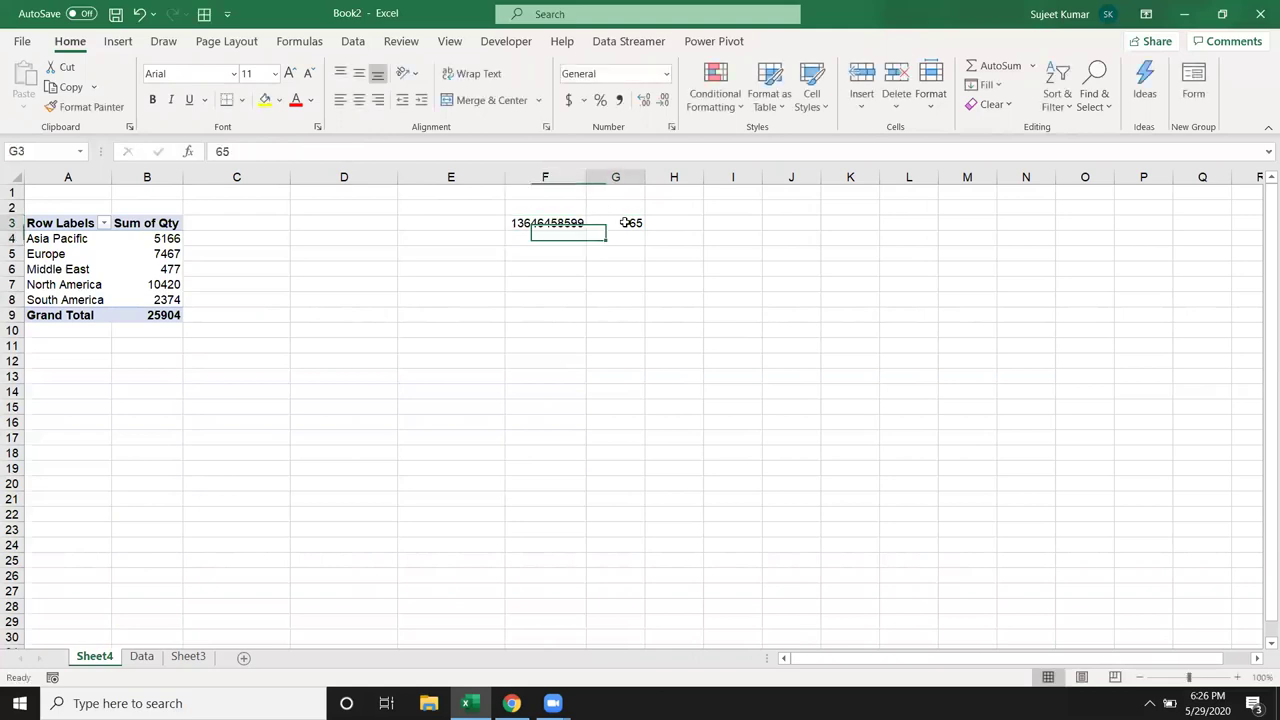
type("135649587")
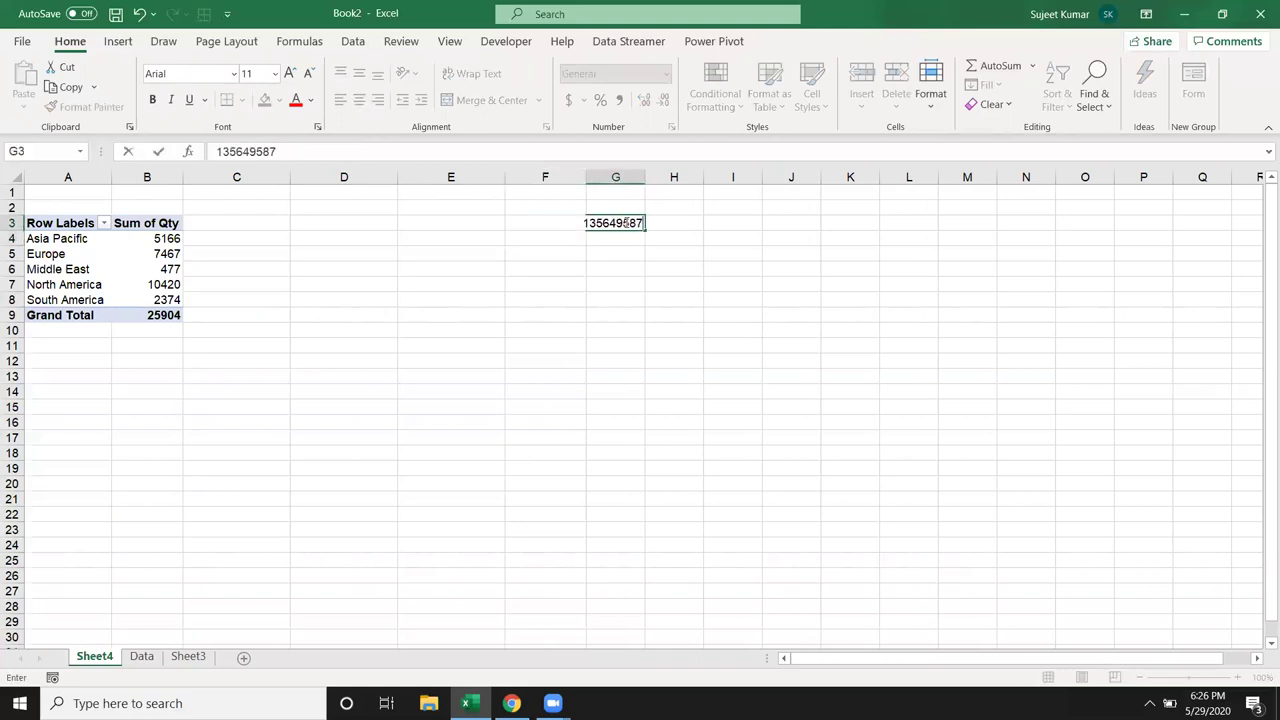
key("Return")
double_click(624, 222)
key("Return")
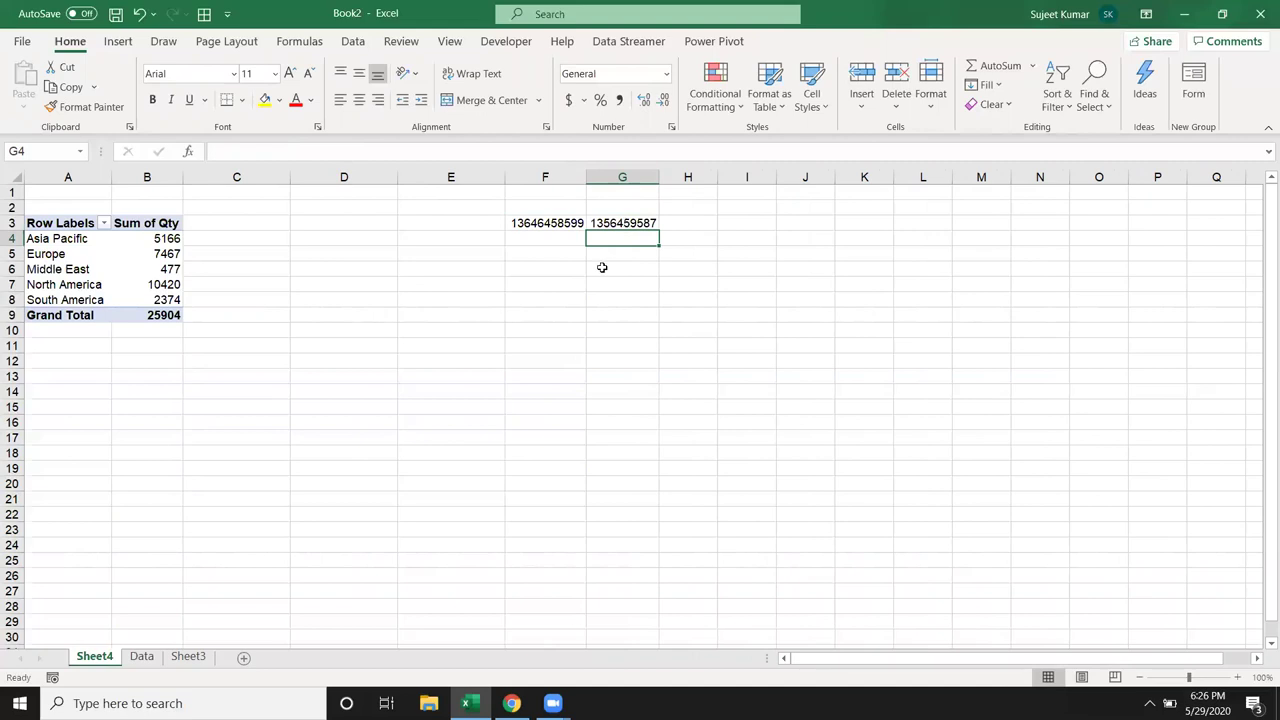
left_click(670, 226)
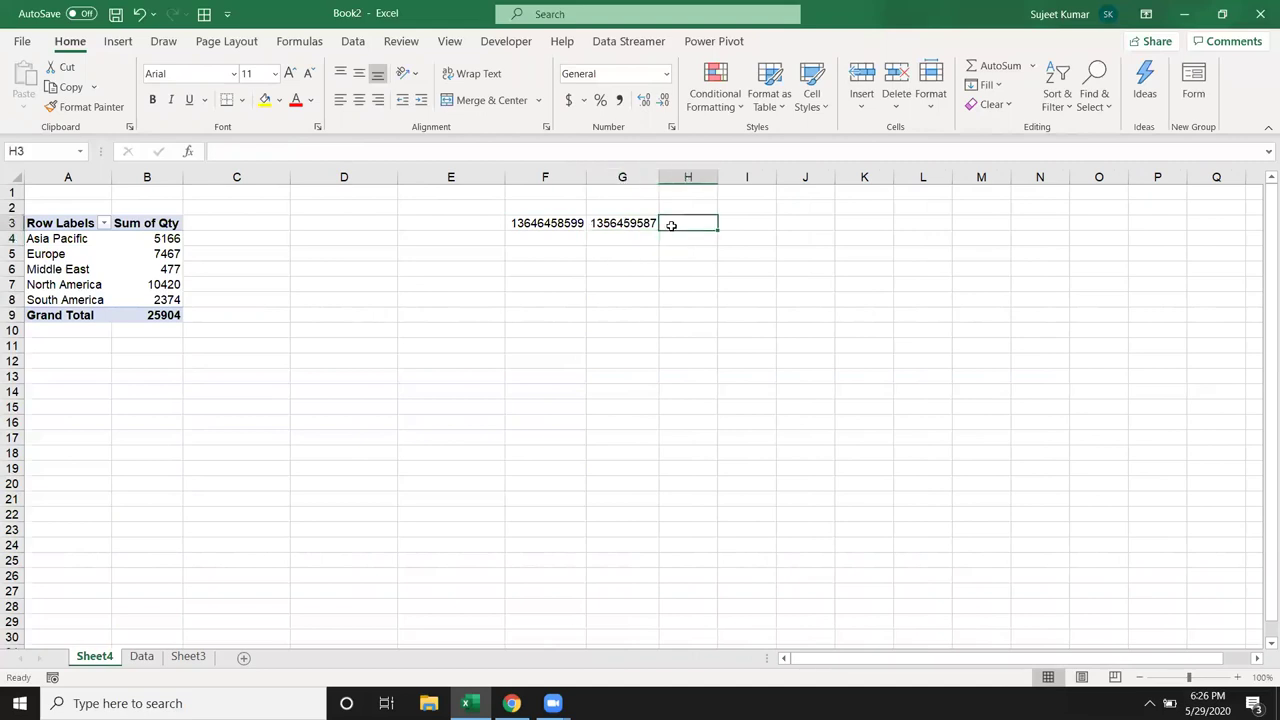
type("=")
key("Left")
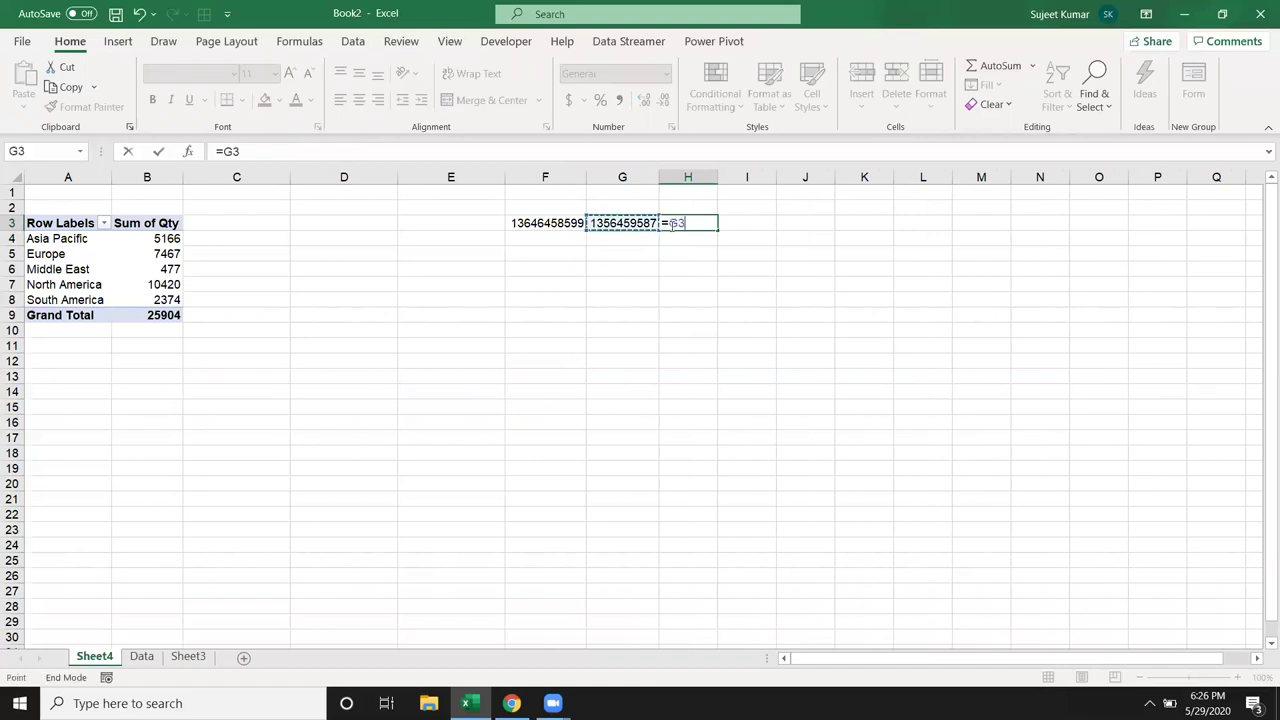
type("-")
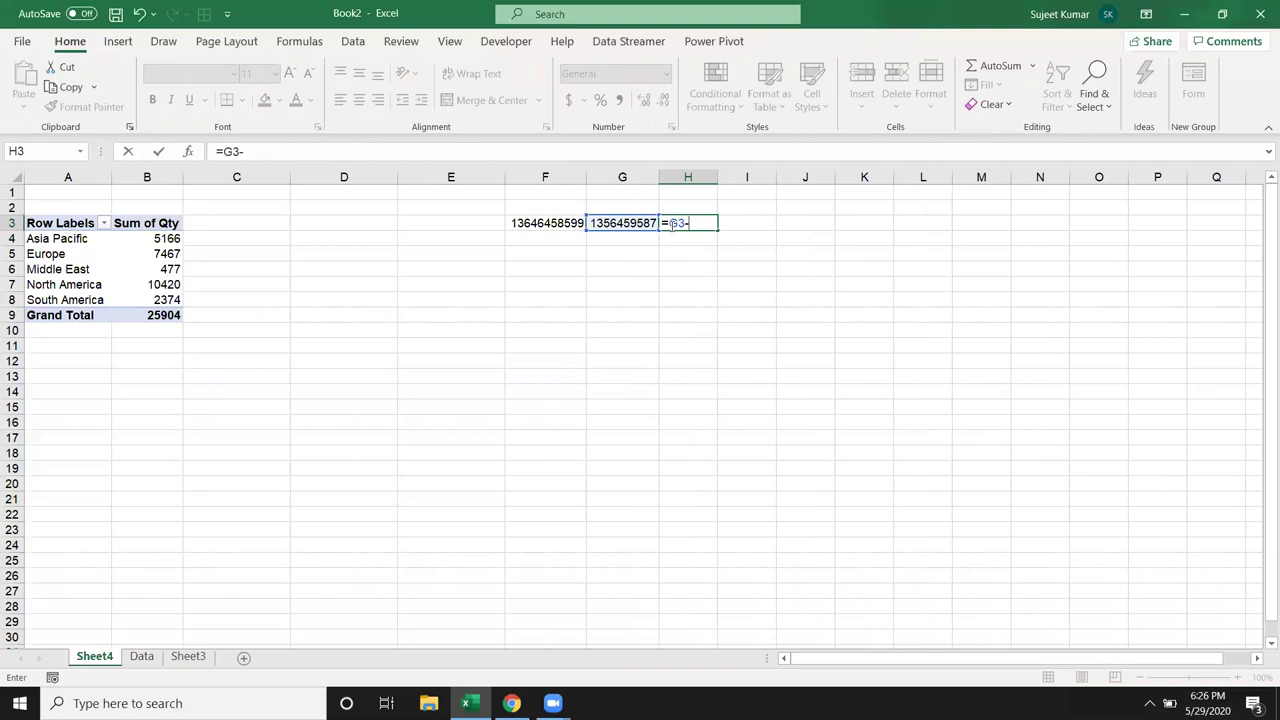
key("Left")
key("Left")
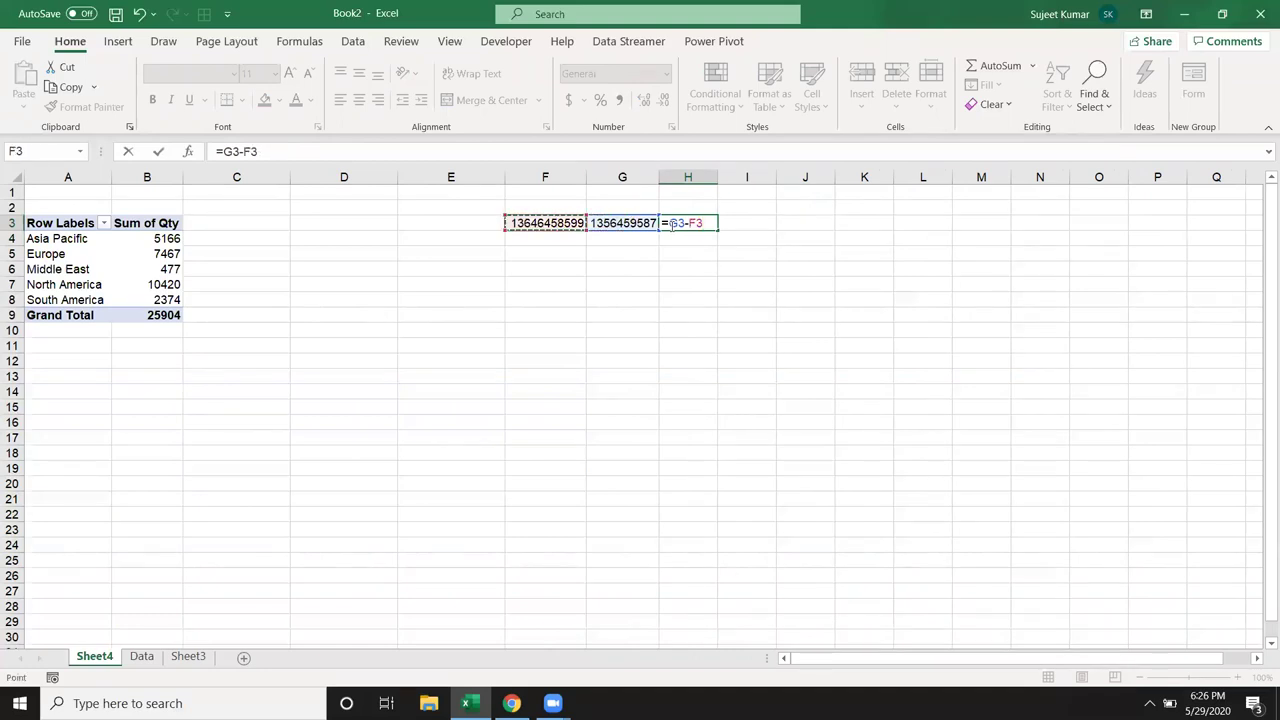
key("Return")
left_click_drag(548, 224, 697, 237)
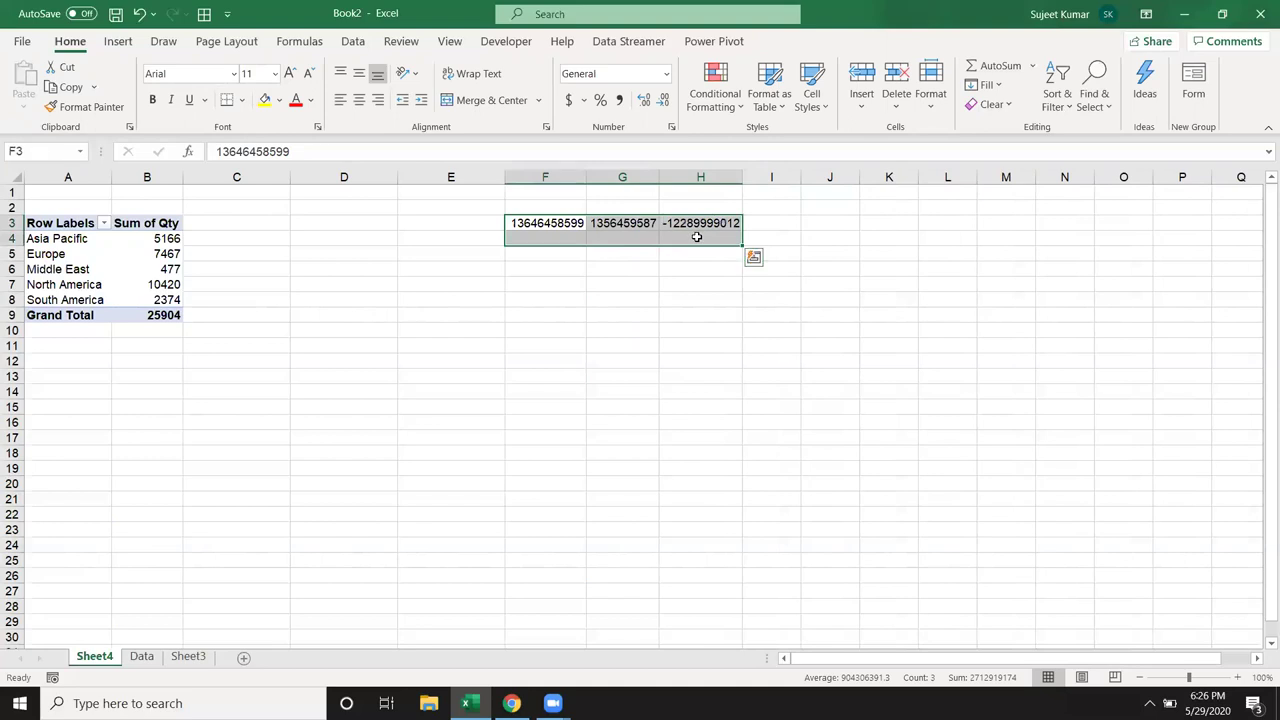
key("Delete")
left_click(116, 271)
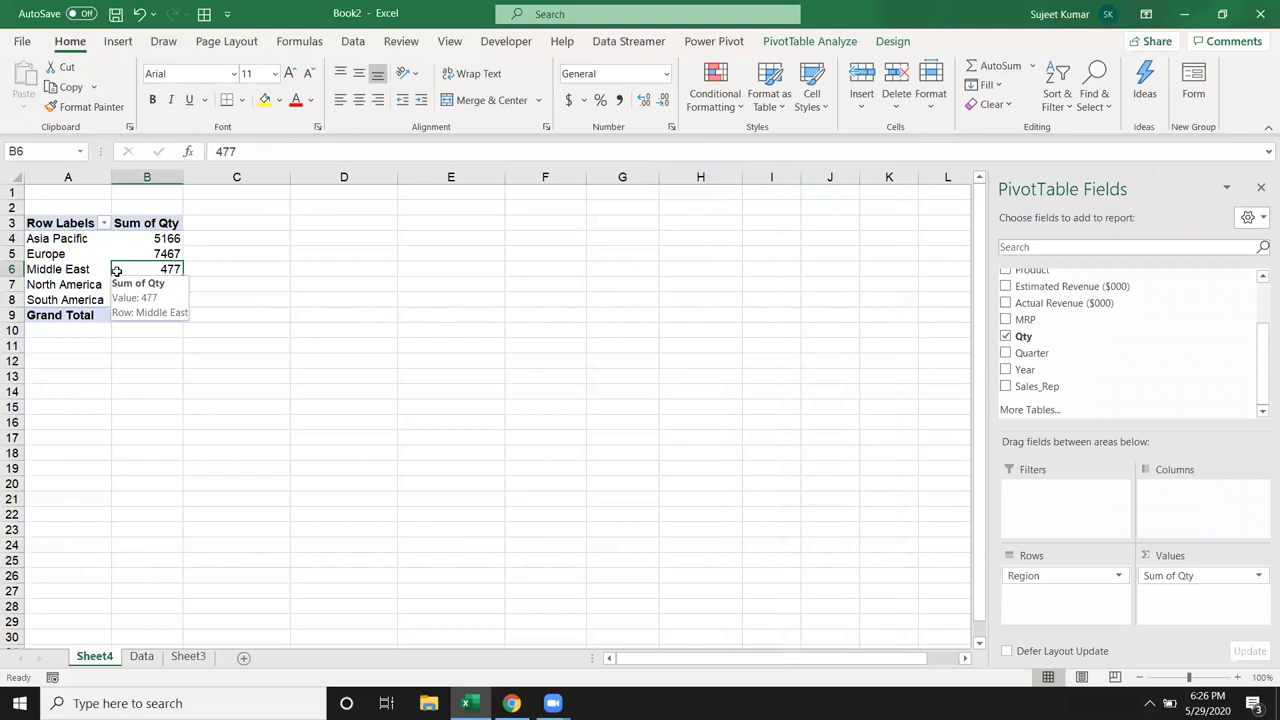
Review the pivot's region totals, including North America, then switch to the Data sheet
left_click(821, 49)
left_click(263, 333)
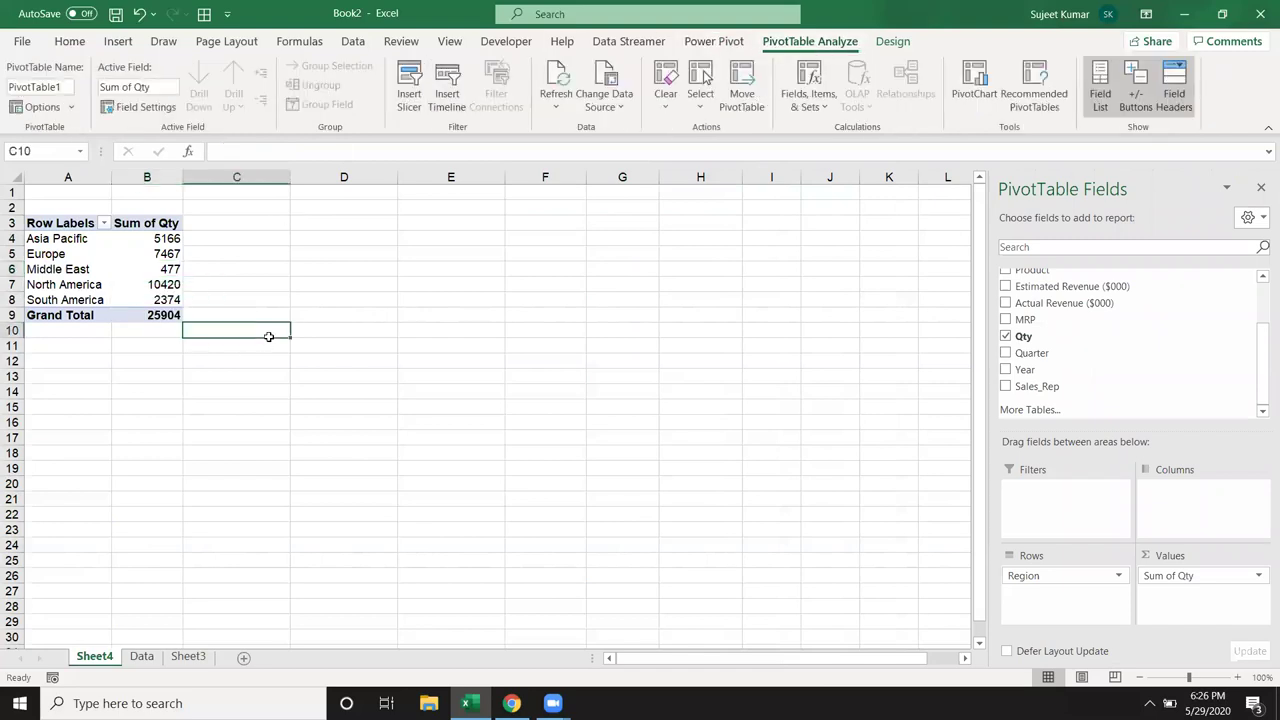
left_click(85, 238)
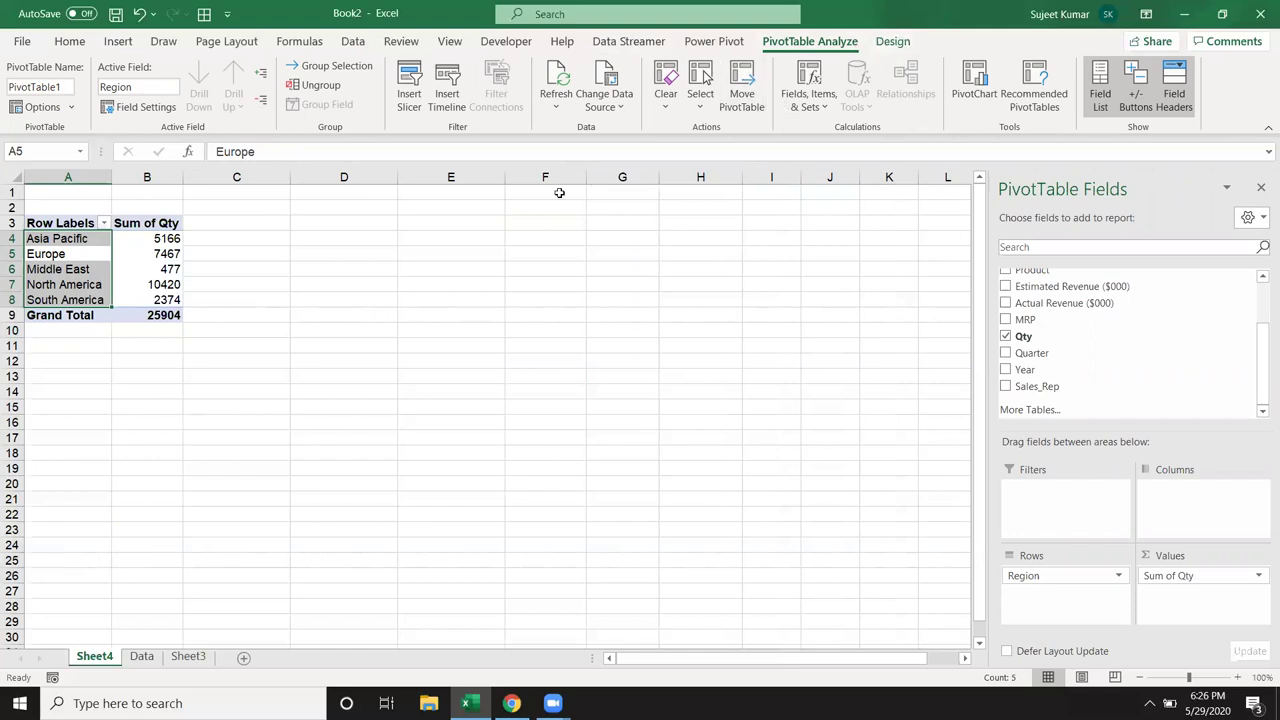
mouse_move(134, 276)
left_click(267, 269)
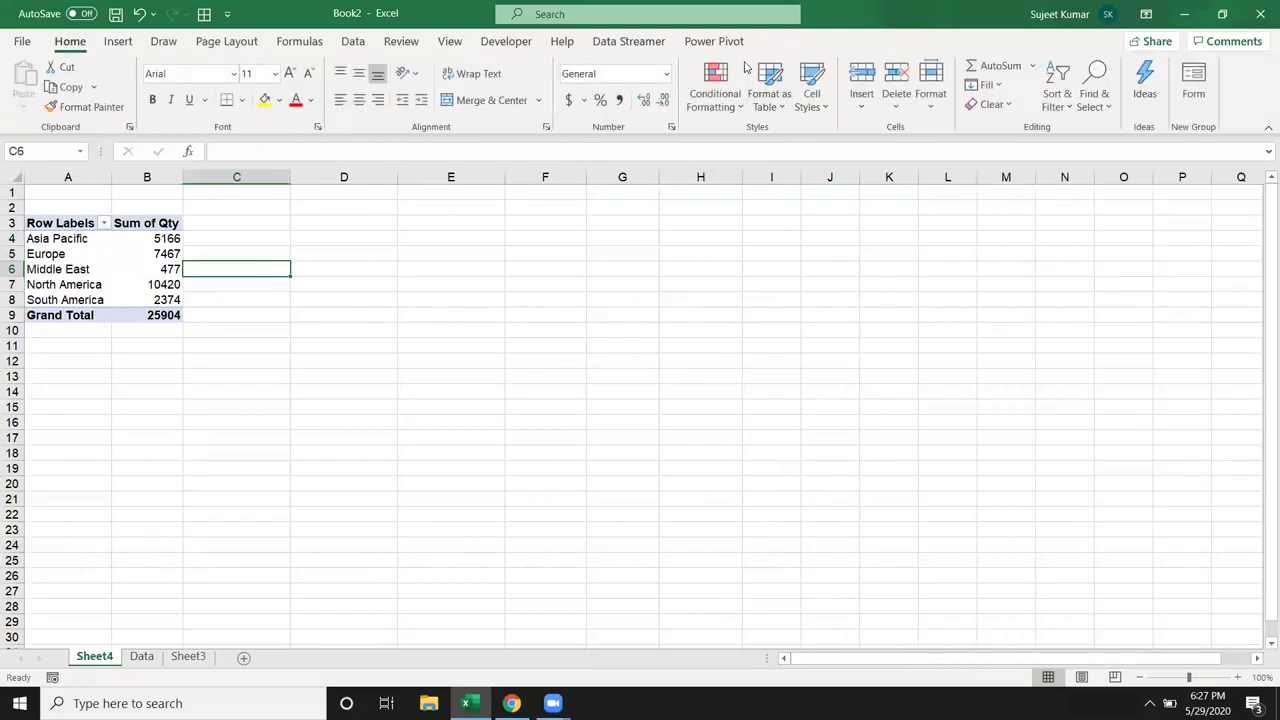
left_click(100, 284)
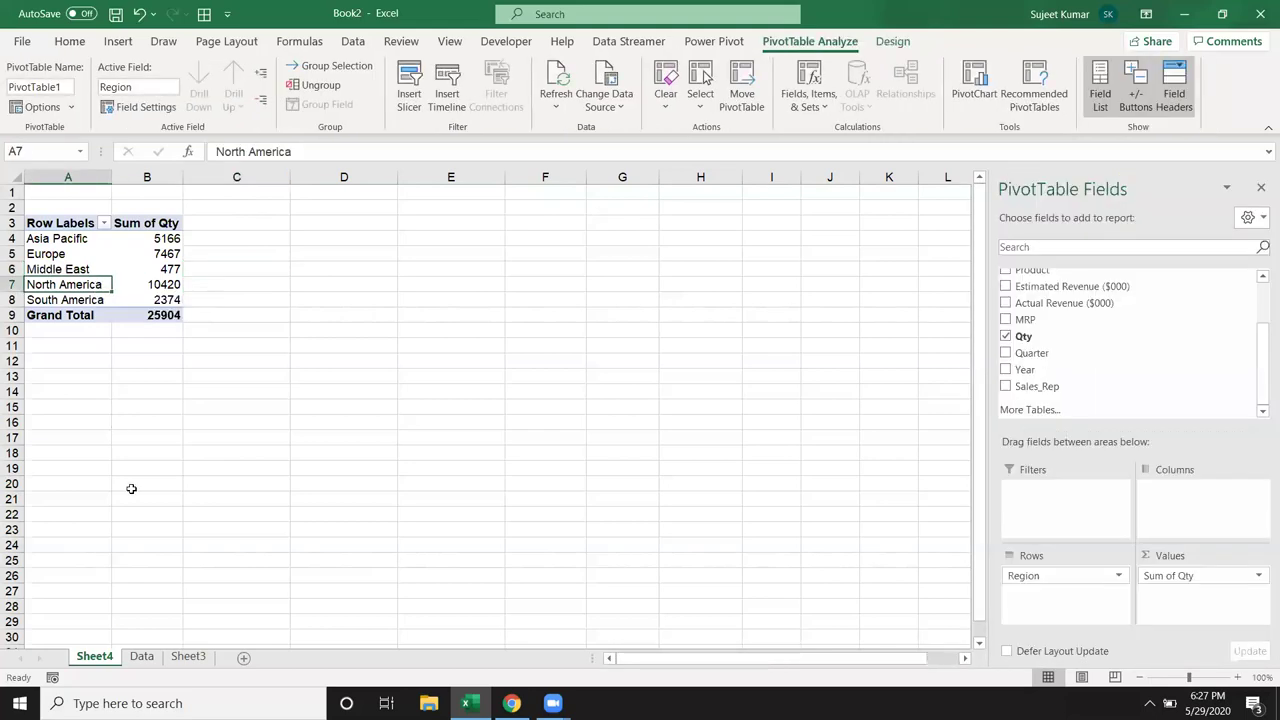
left_click(141, 657)
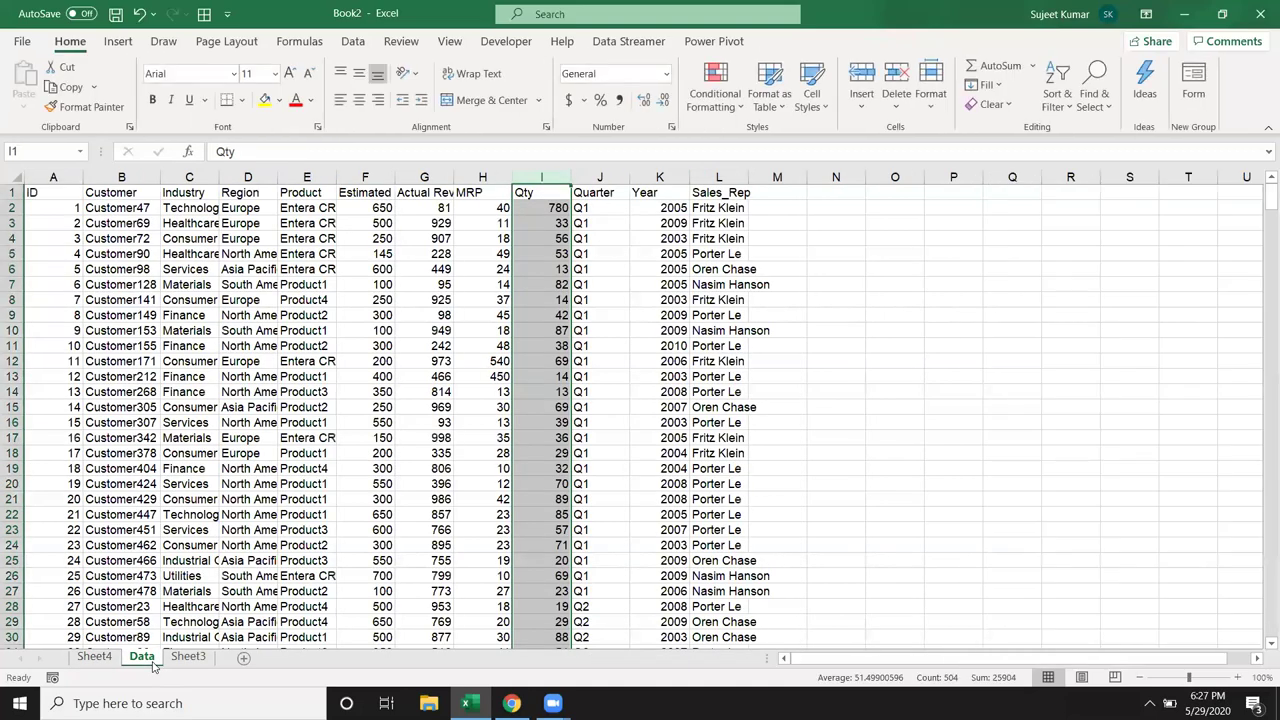
Insert PivotTable2 on new Sheet5 from Data!$A$1:$L$504, with Region in Rows and Sum of Qty
left_click(173, 255)
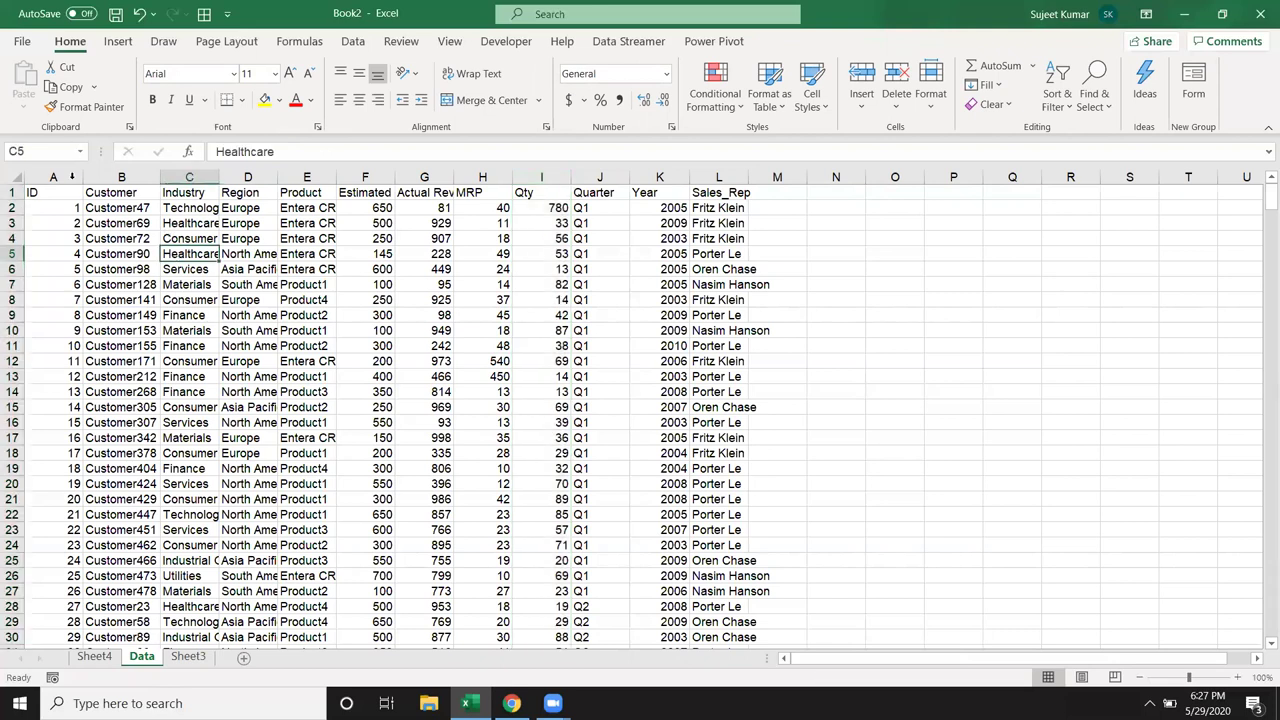
left_click(72, 198)
left_click(118, 41)
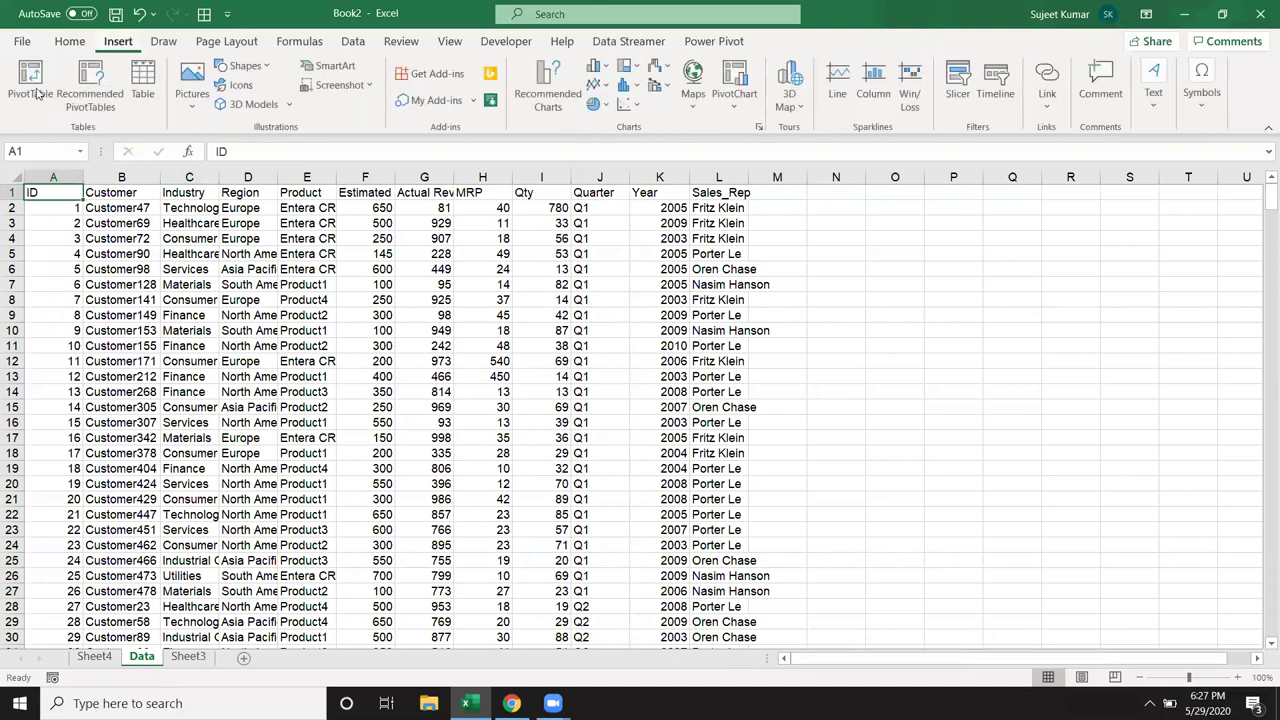
left_click(30, 88)
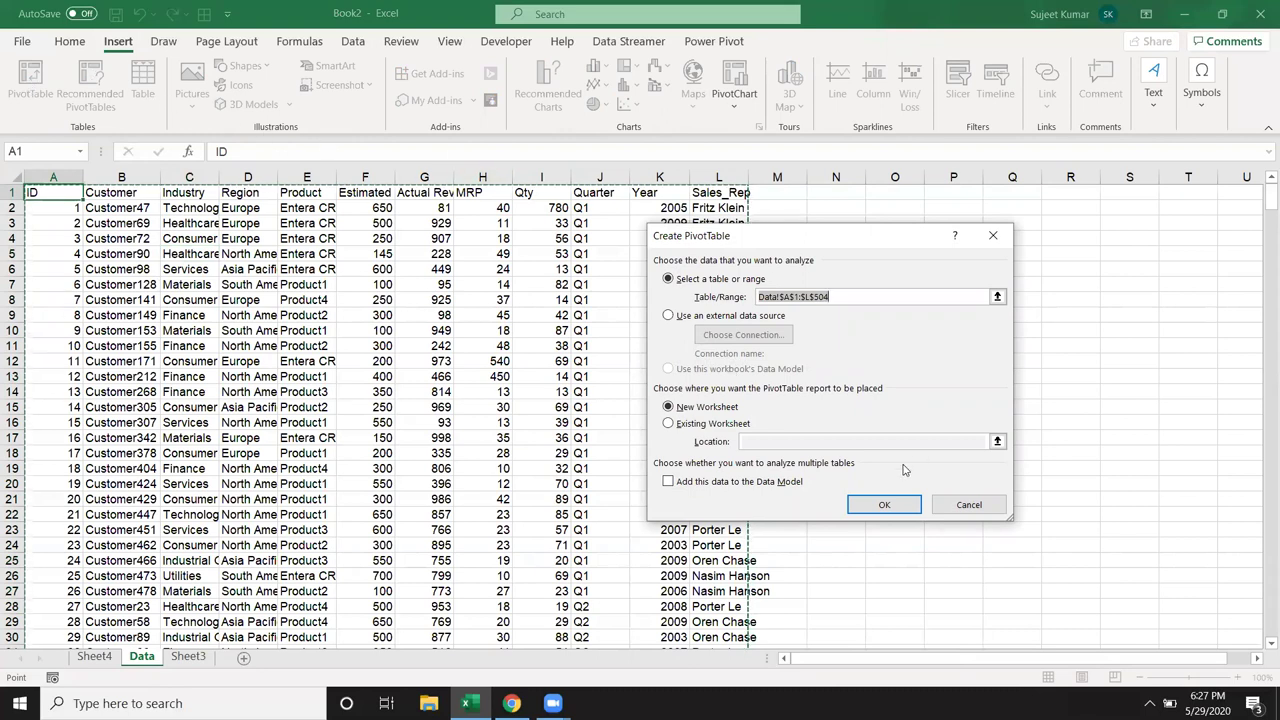
left_click(884, 505)
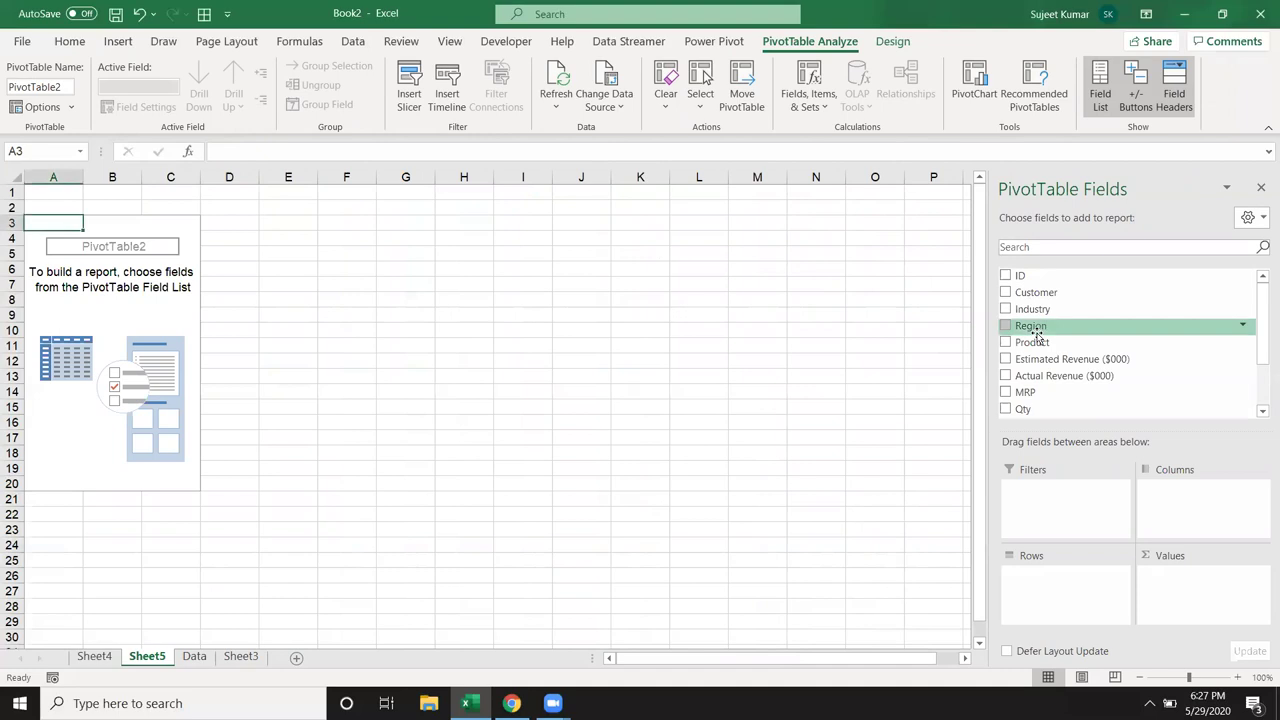
left_click_drag(1036, 333, 1036, 610)
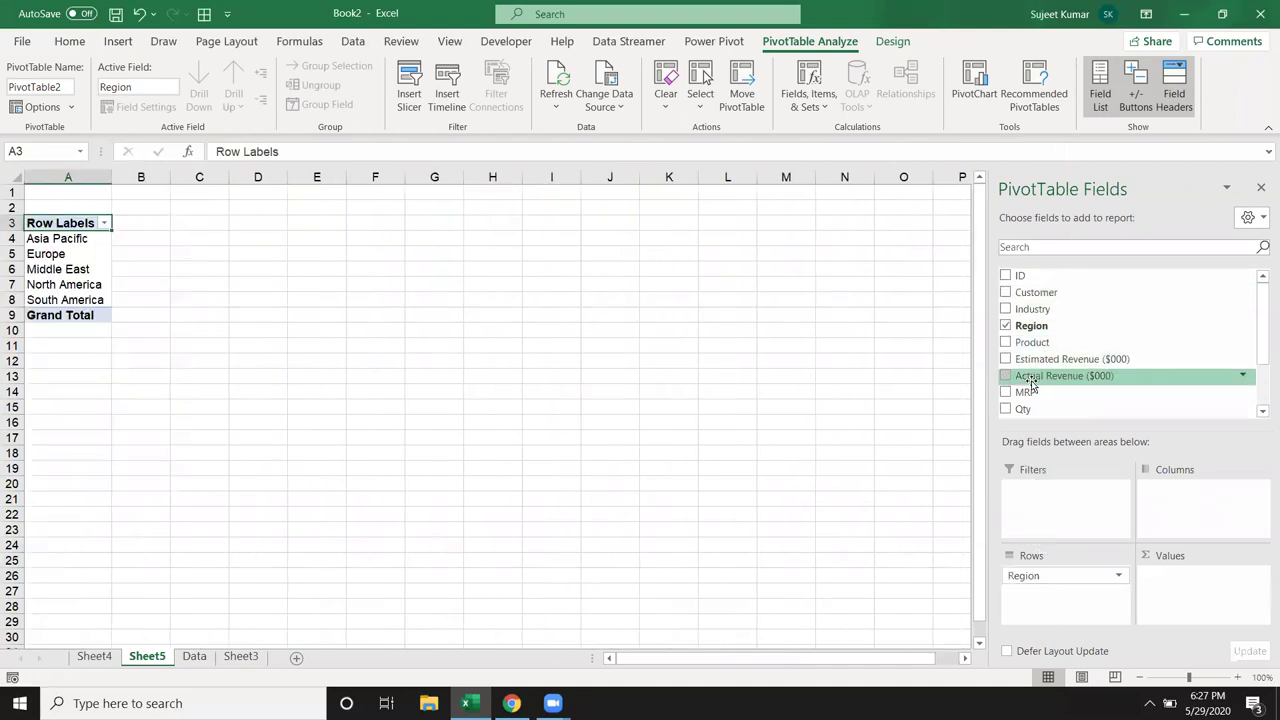
mouse_move(1024, 409)
left_mouse_down()
mouse_move(1195, 596)
mouse_move(1180, 591)
left_mouse_up()
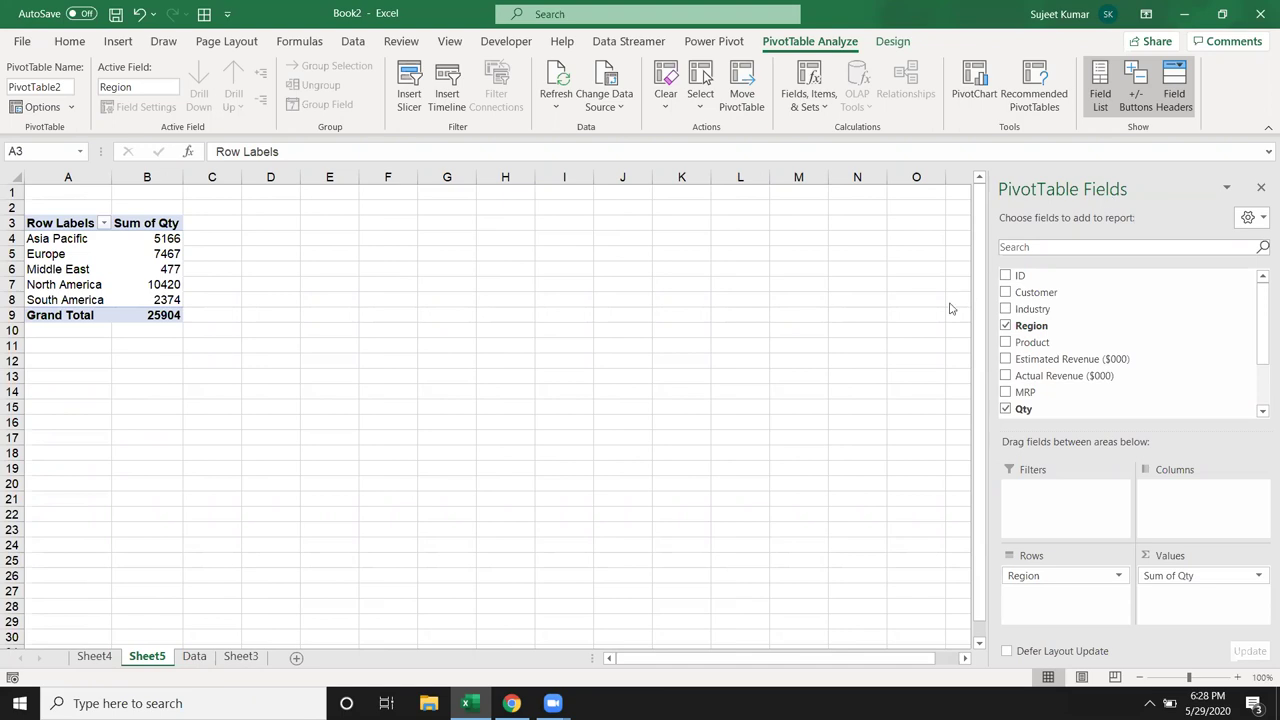
Go to Sheet4, select a pivot value cell such as South America, and start a PivotChart
left_click(110, 658)
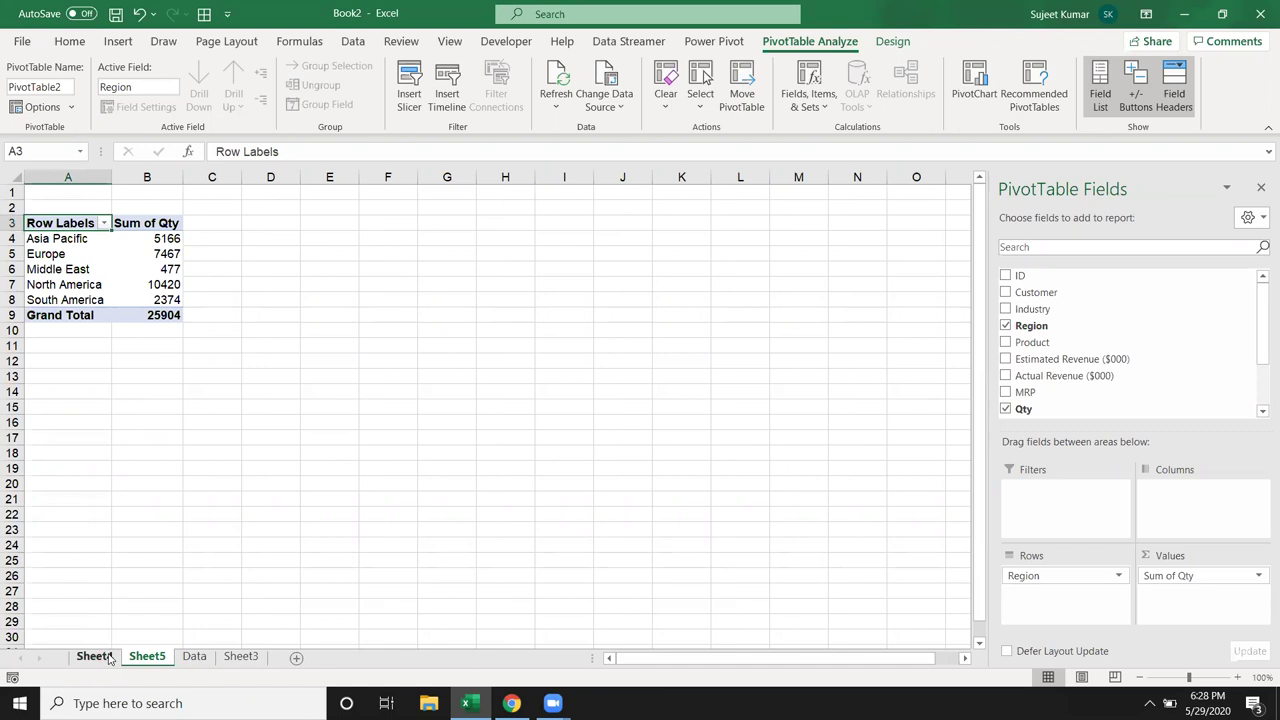
left_click(110, 658)
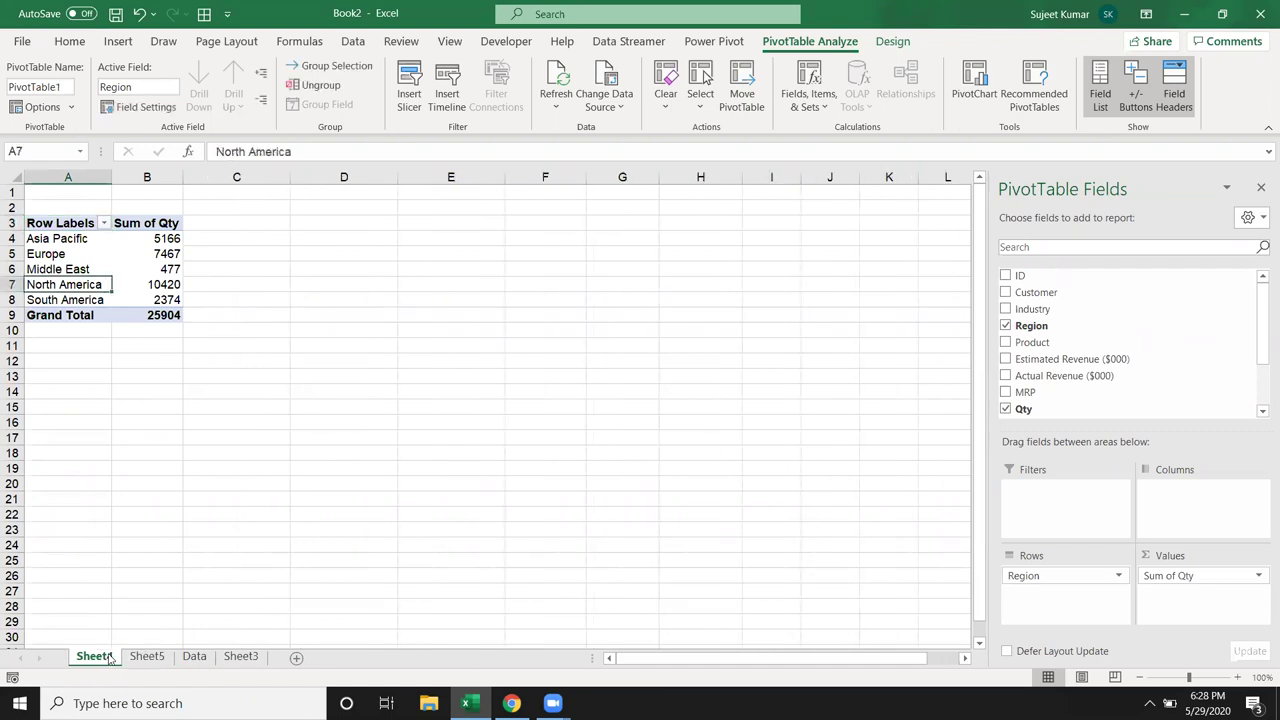
left_click(371, 419)
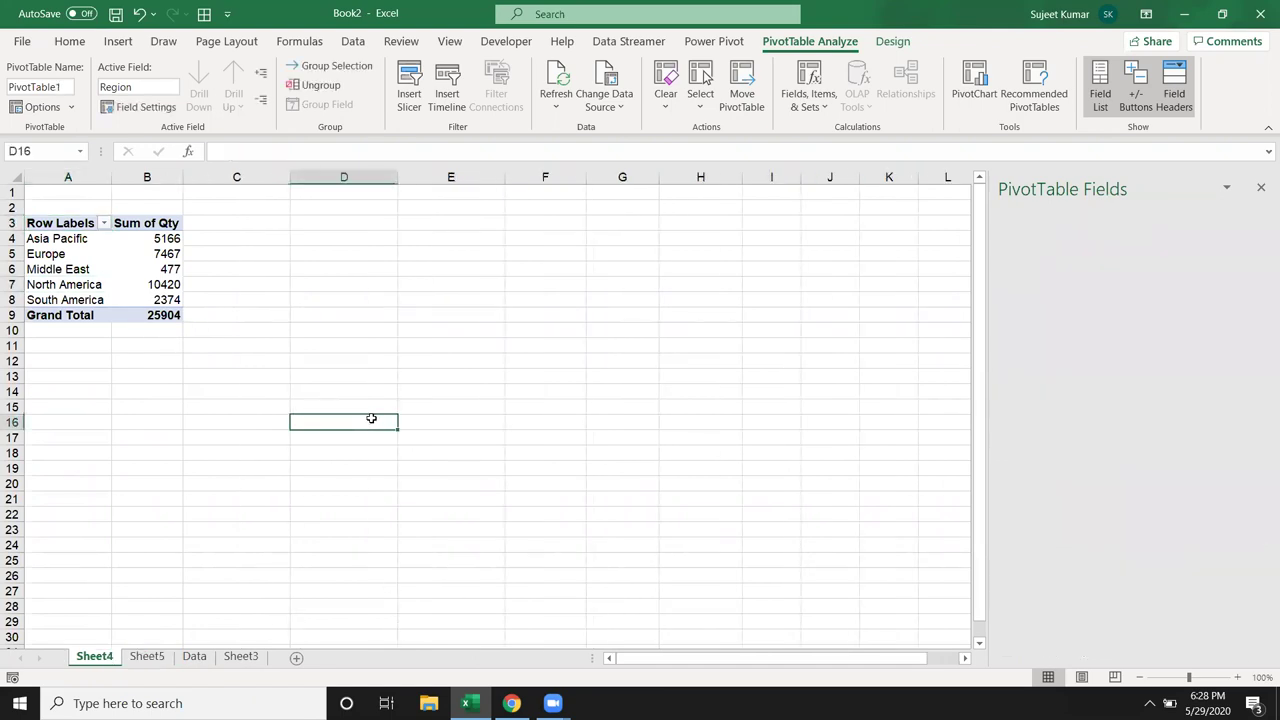
left_click(145, 249)
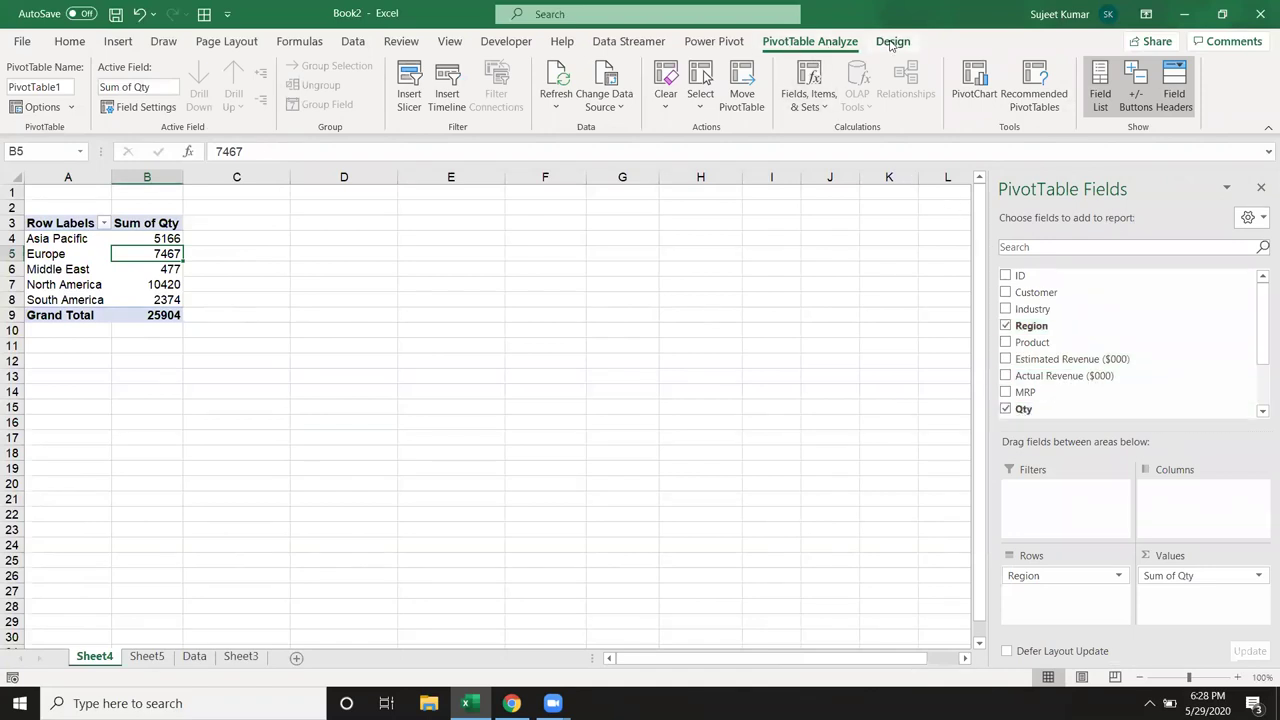
left_click(622, 302)
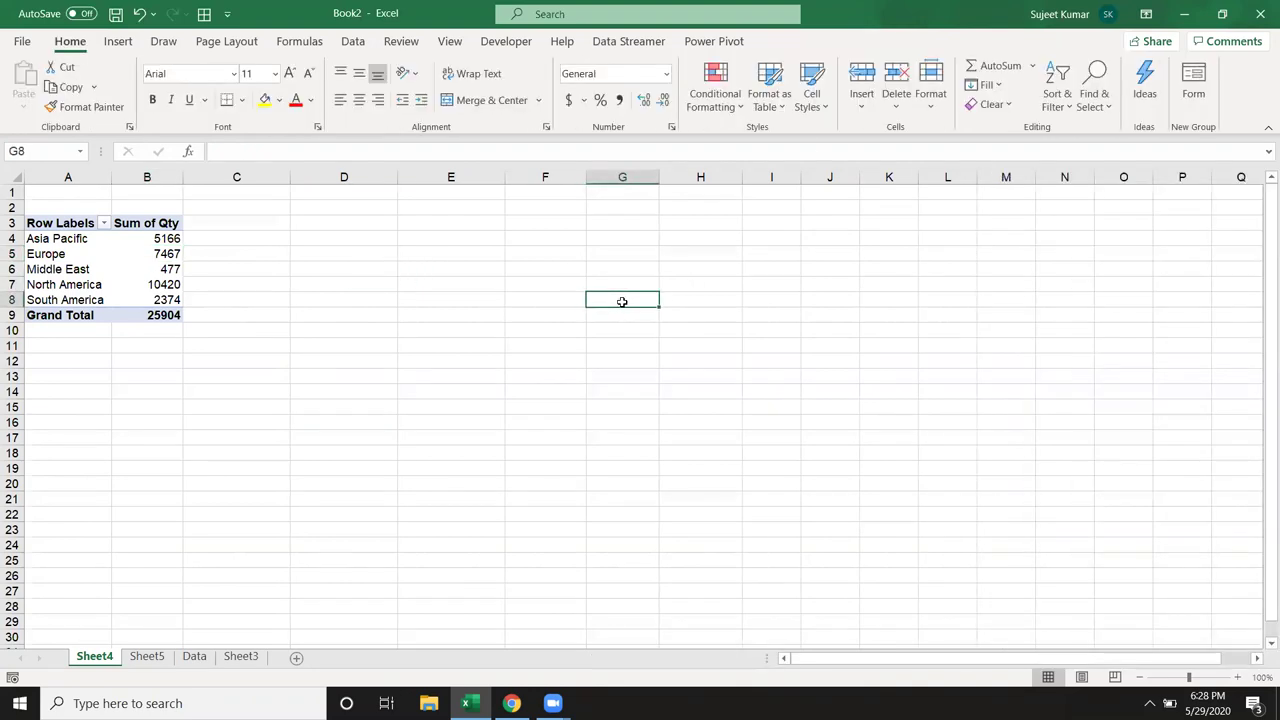
left_click(148, 298)
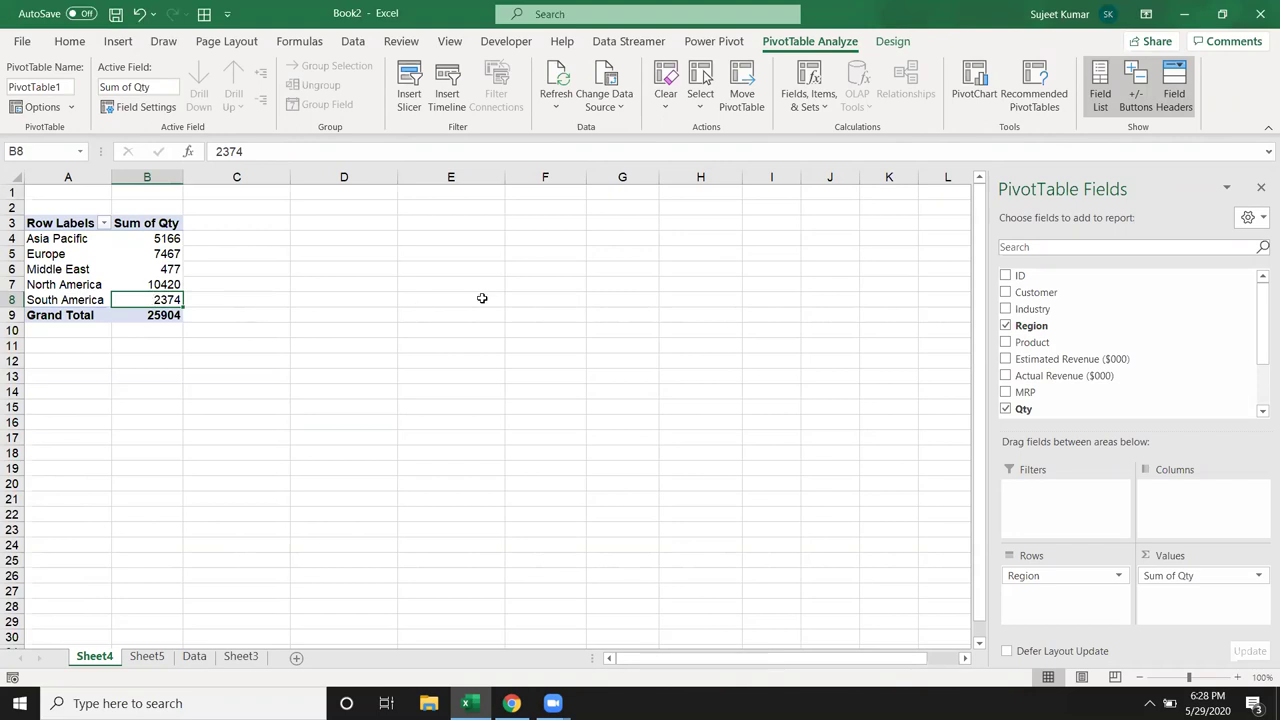
left_click(976, 102)
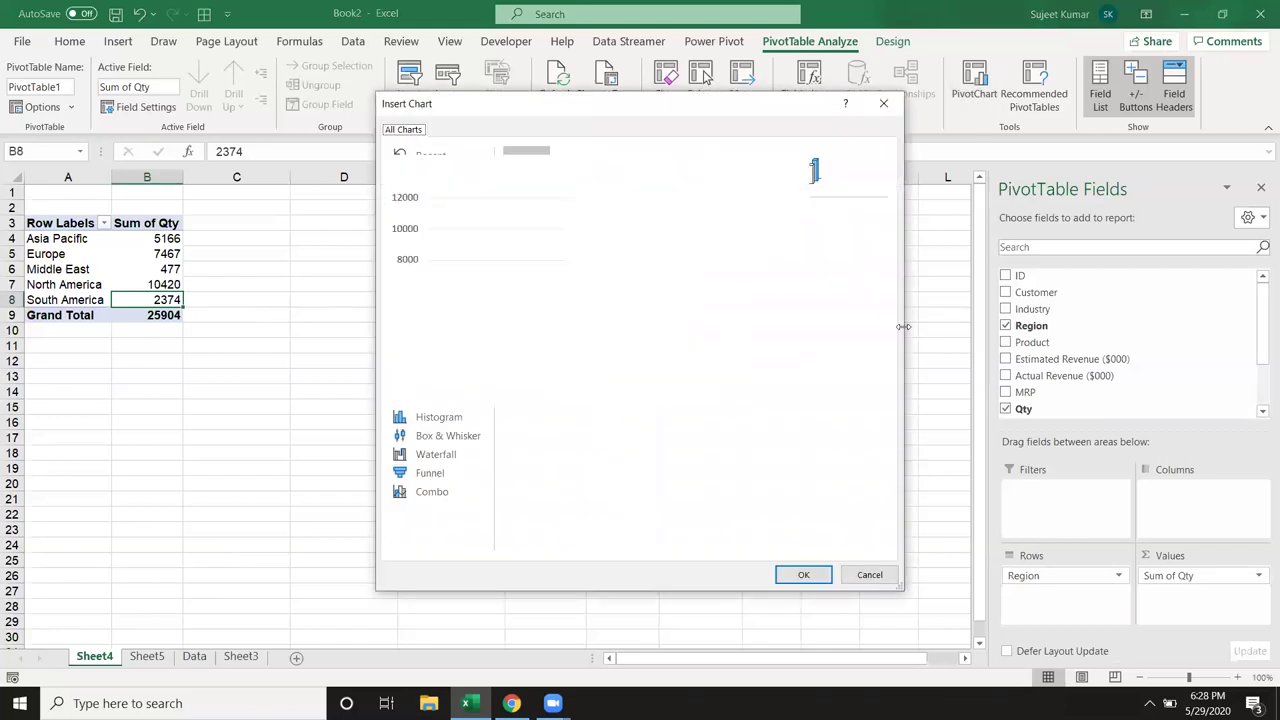
Insert a clustered column pivot chart of Sum of Qty and place it beside the pivot table
left_click(806, 576)
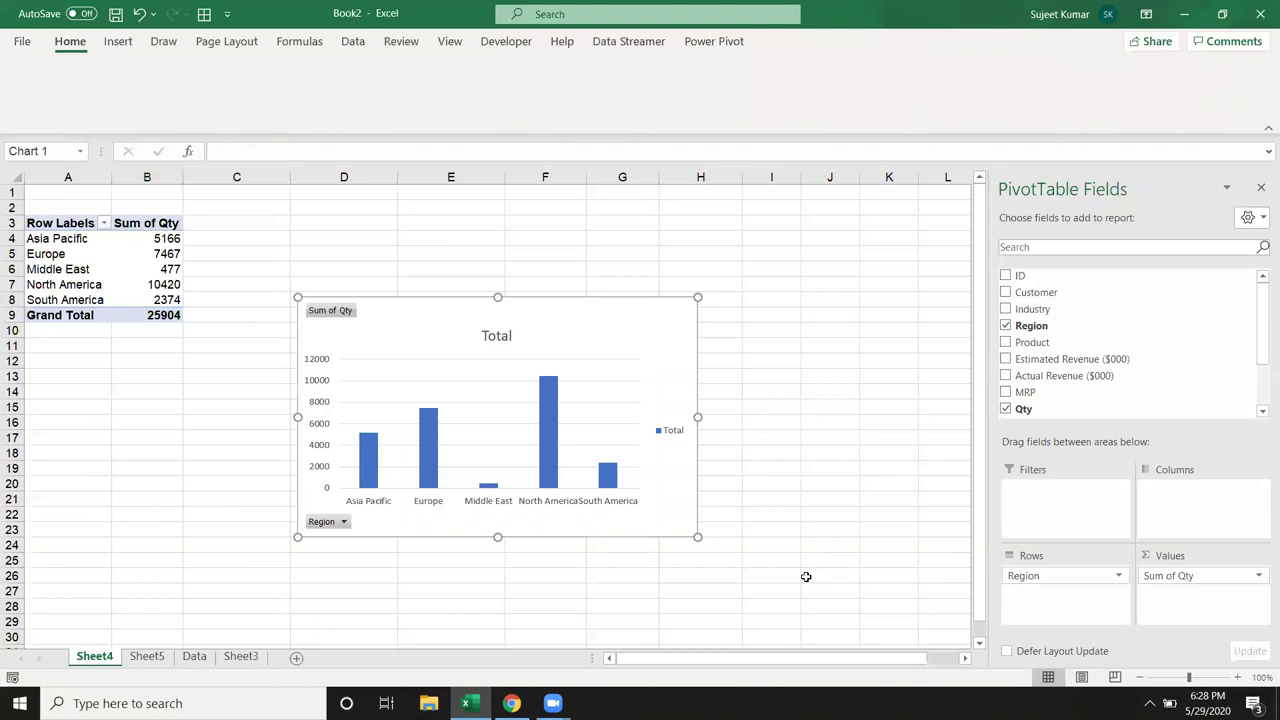
left_click_drag(429, 323, 343, 217)
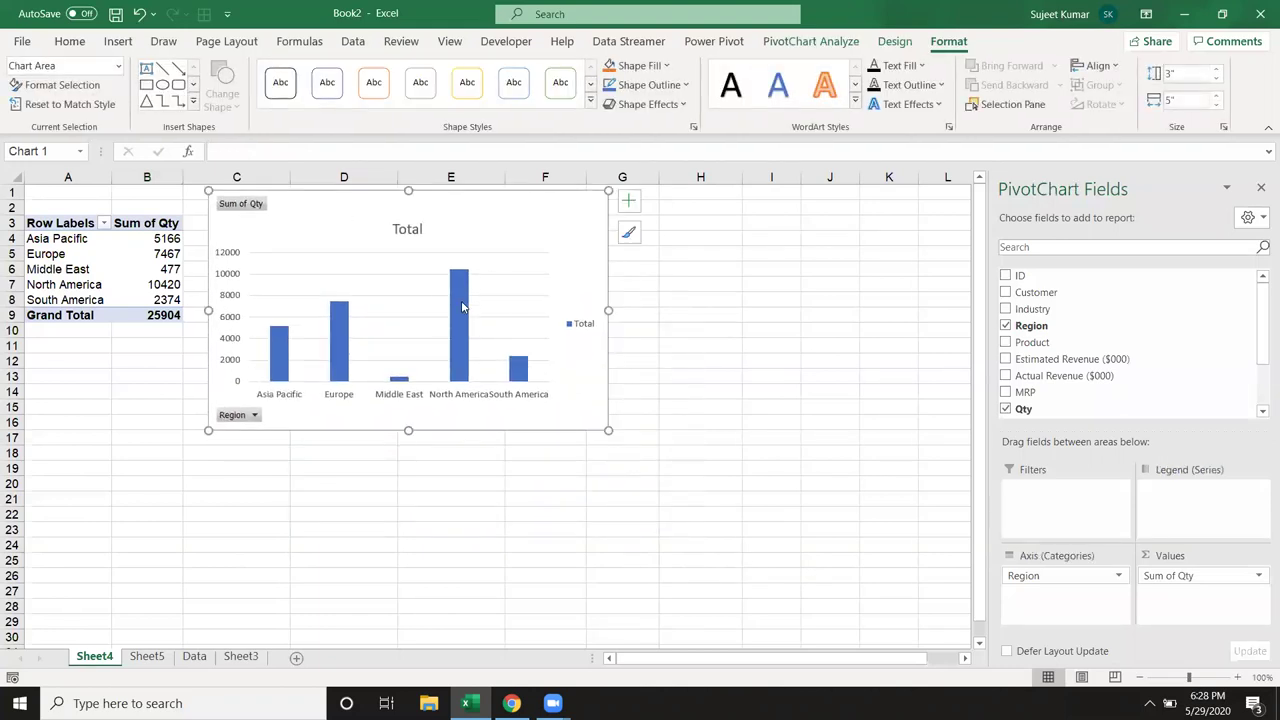
mouse_move(462, 307)
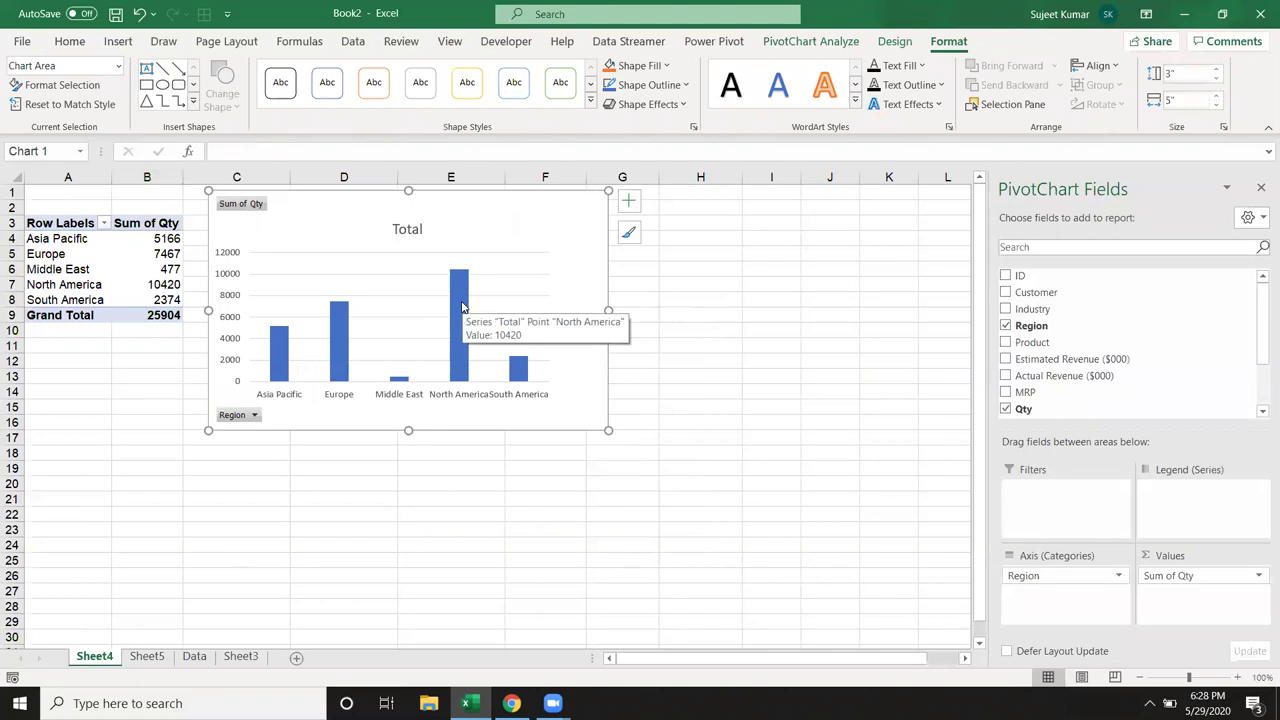
mouse_move(153, 287)
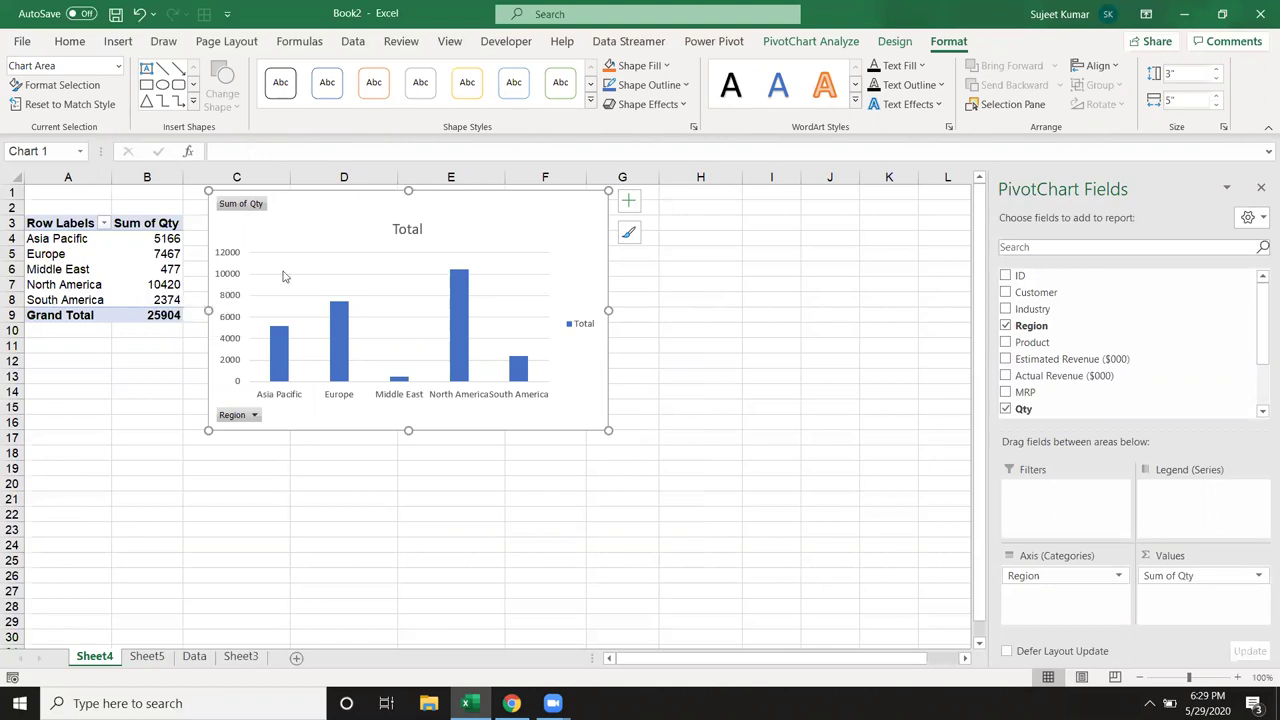
left_click(184, 320)
left_click_drag(266, 228, 249, 229)
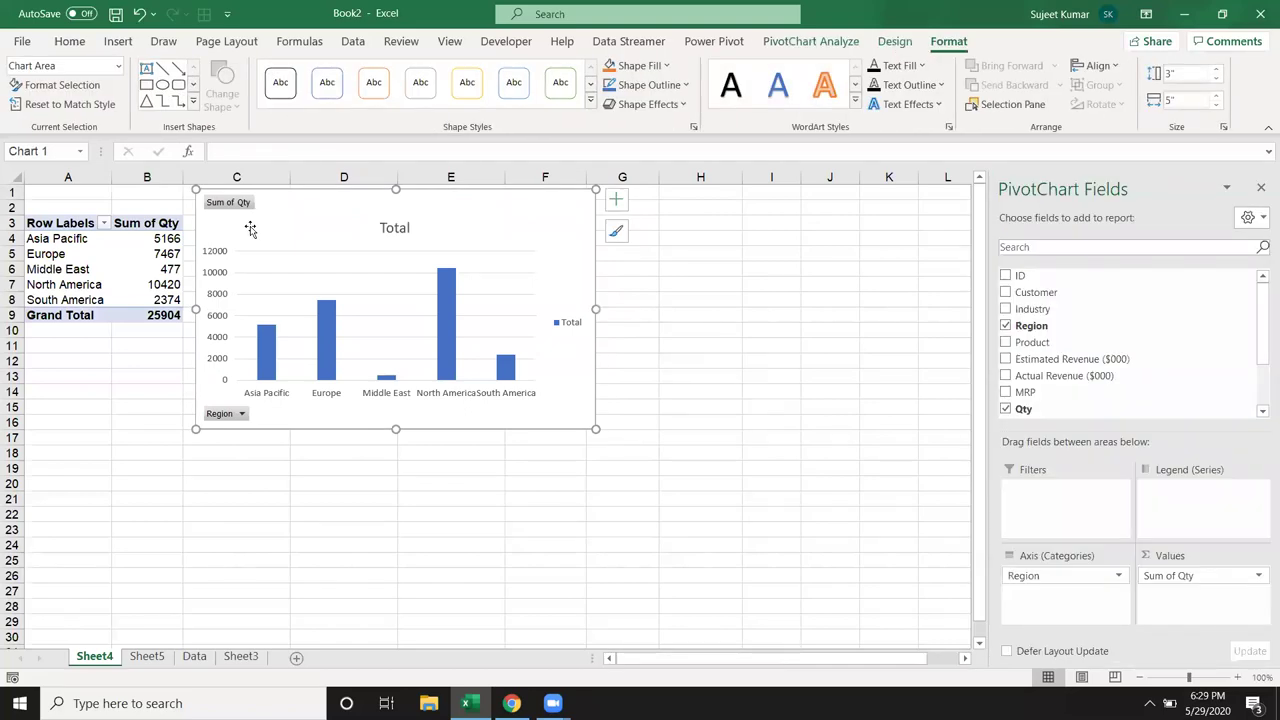
Apply chart Style 14 with blue background and hatched bars, then reposition the chart
left_click(886, 48)
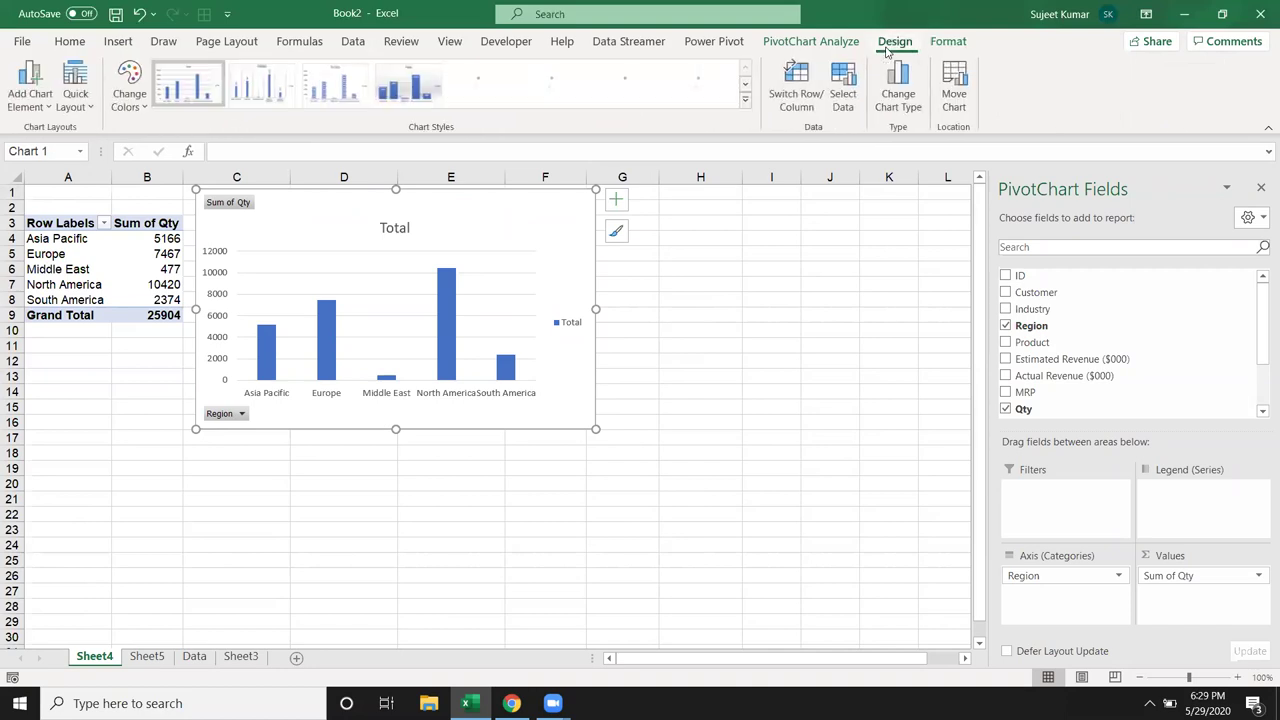
left_click(823, 245)
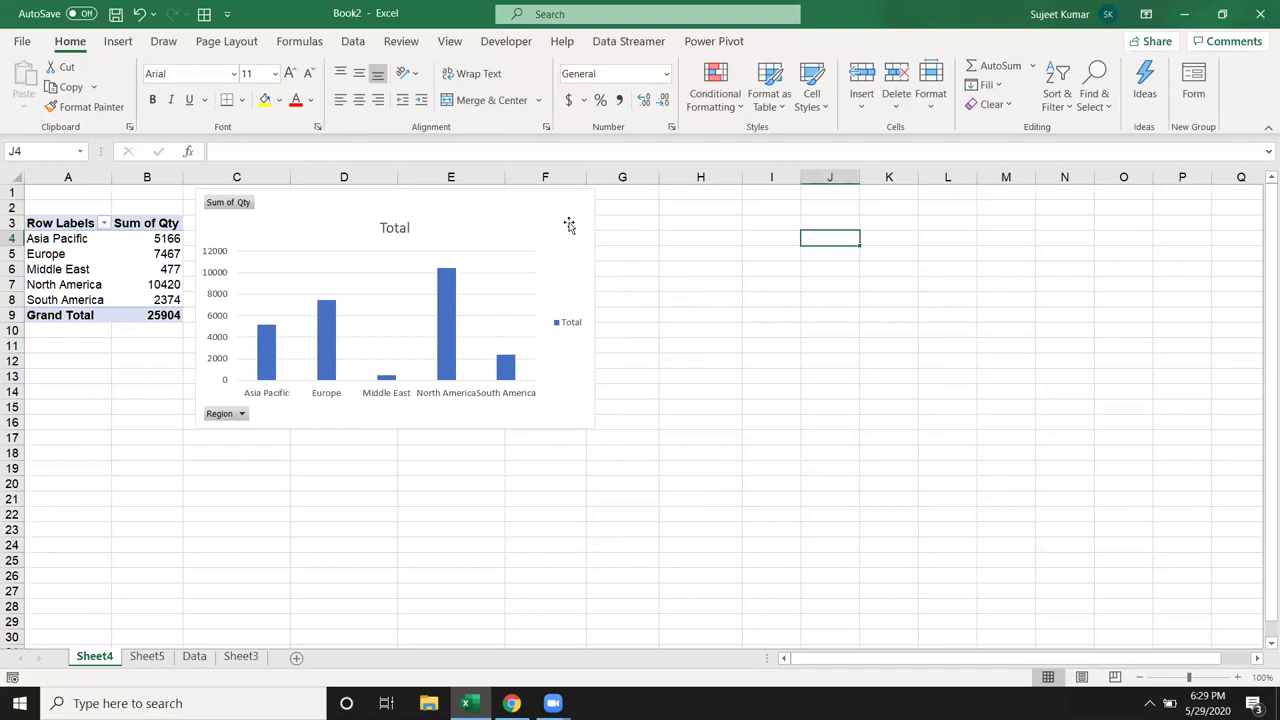
left_click(569, 225)
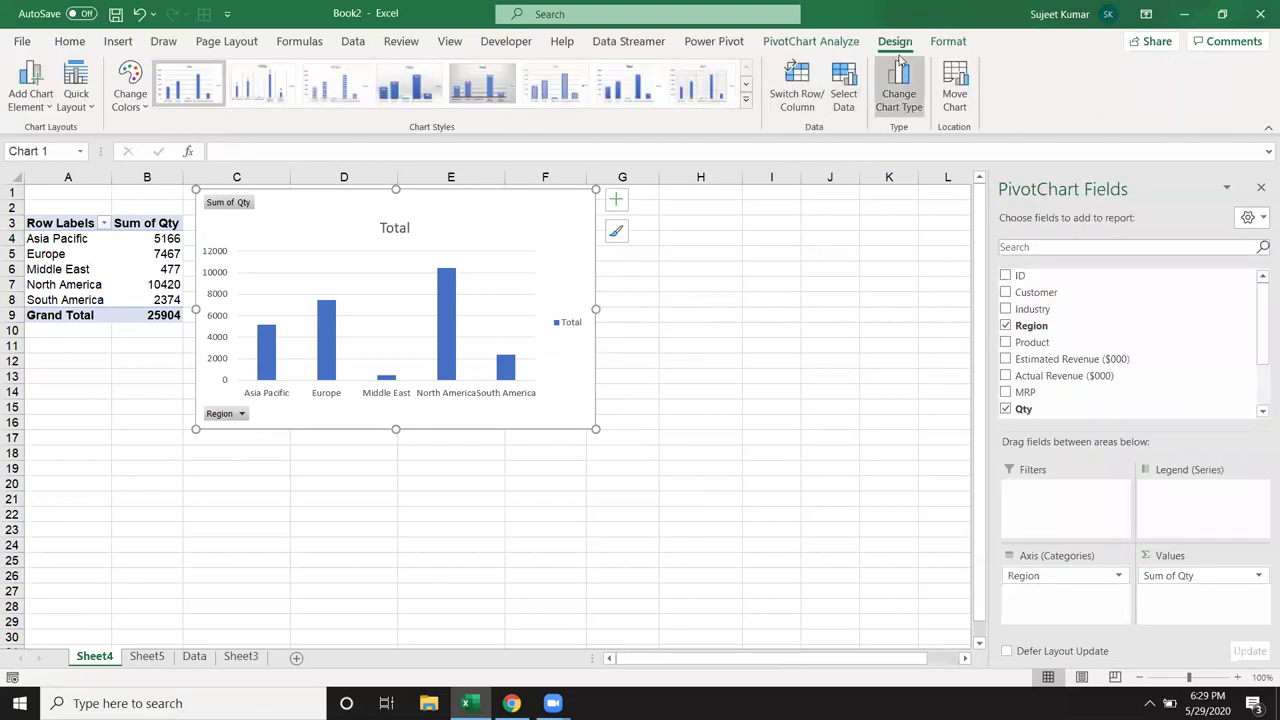
left_click(745, 100)
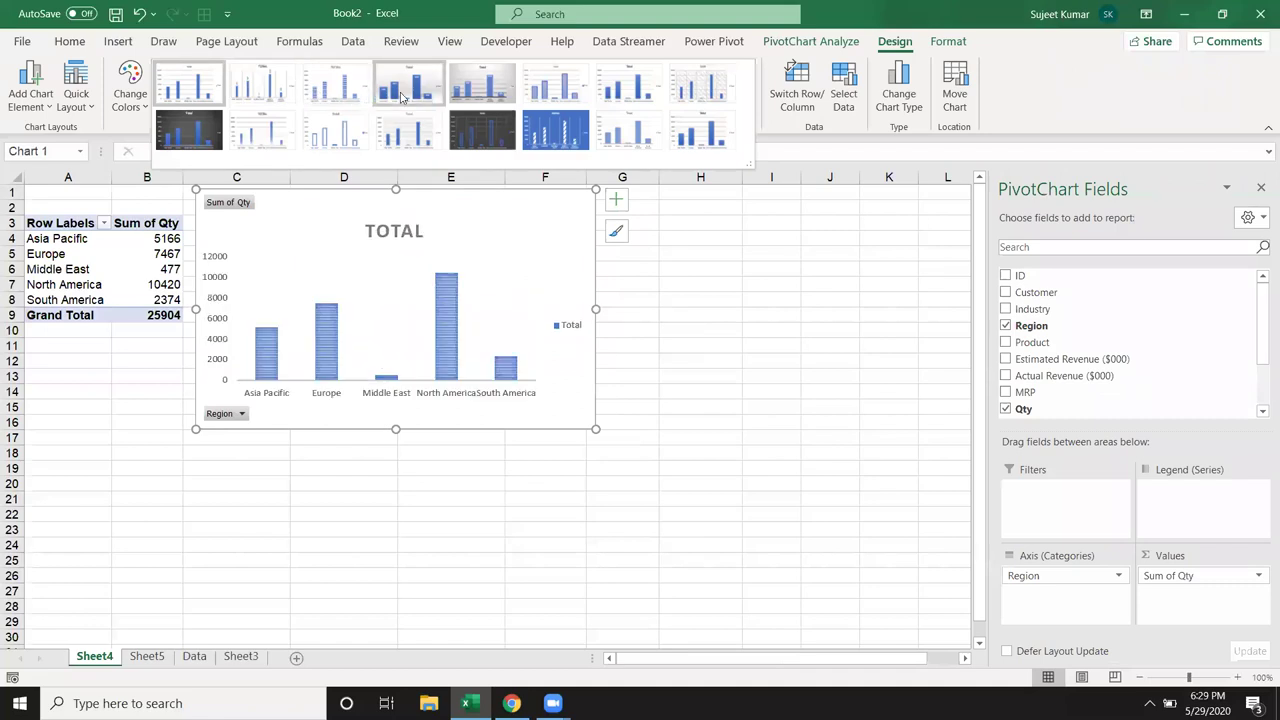
left_click(566, 147)
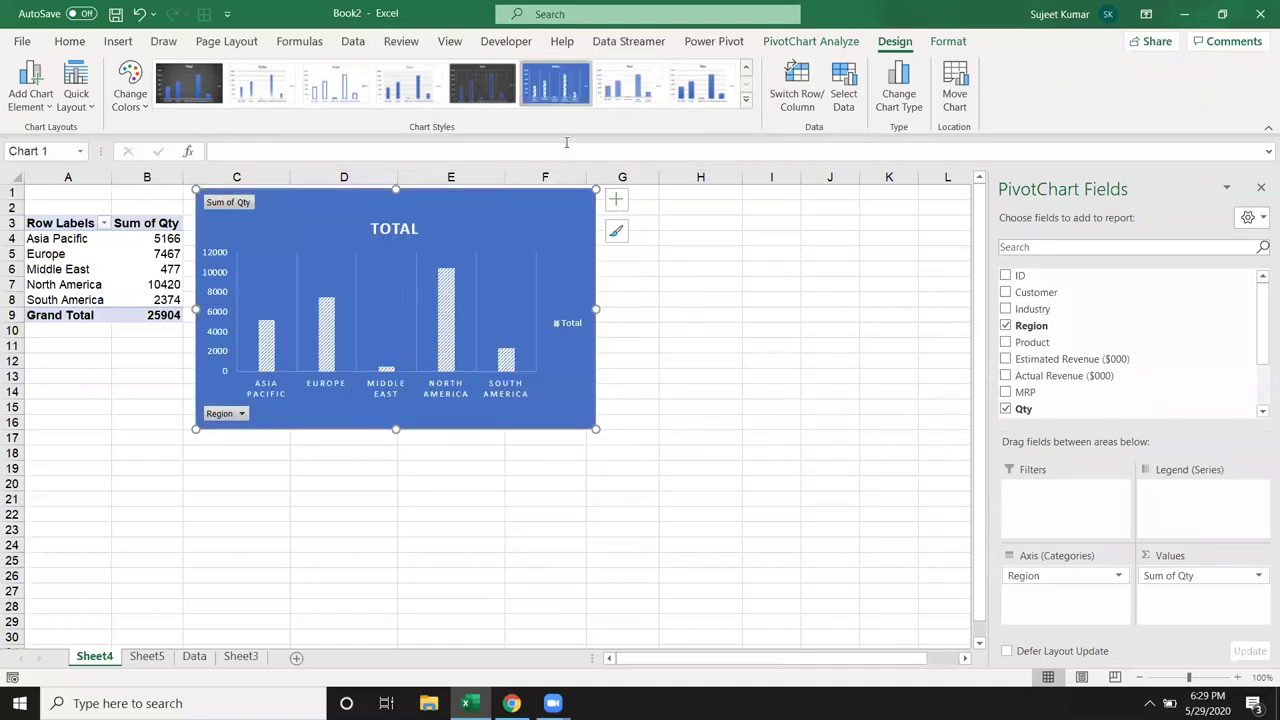
left_click(688, 240)
mouse_move(550, 211)
left_mouse_down()
mouse_move(607, 223)
mouse_move(601, 207)
left_mouse_up()
left_click(146, 238)
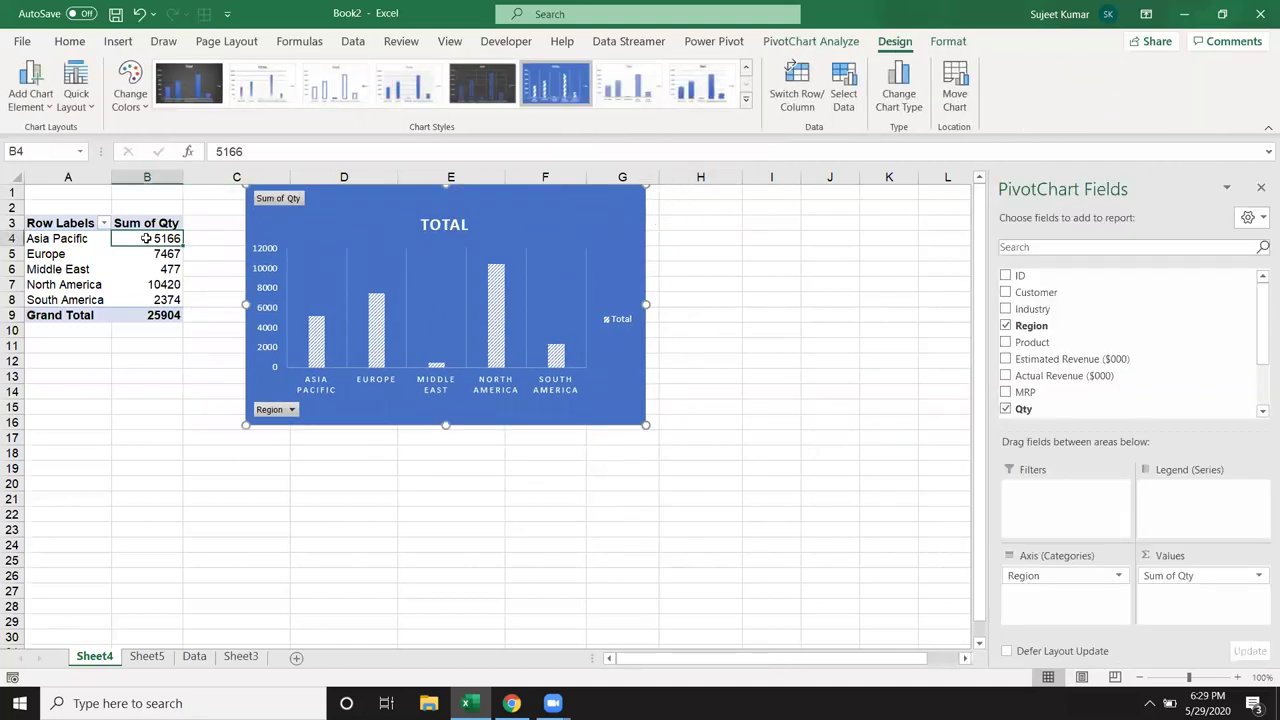
Change A3 to 'Region' and B3 from Sum of Qty to 'Total Sales'
left_click(57, 223)
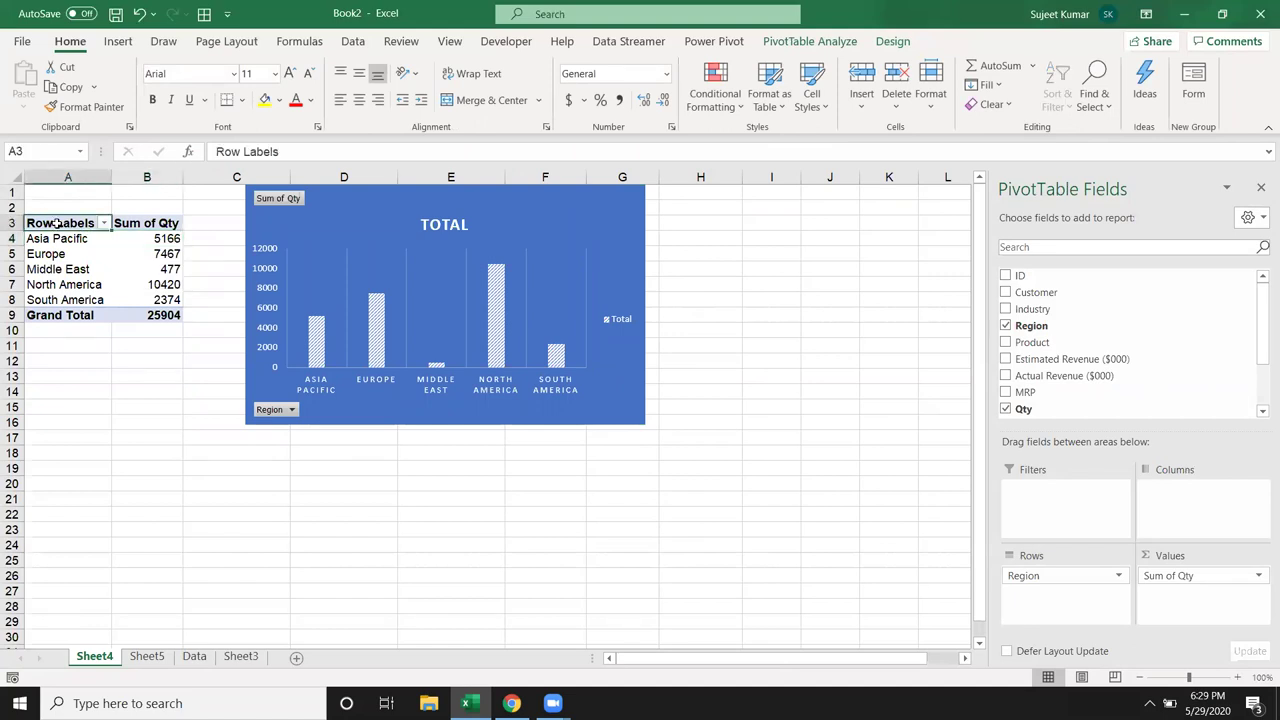
type("R")
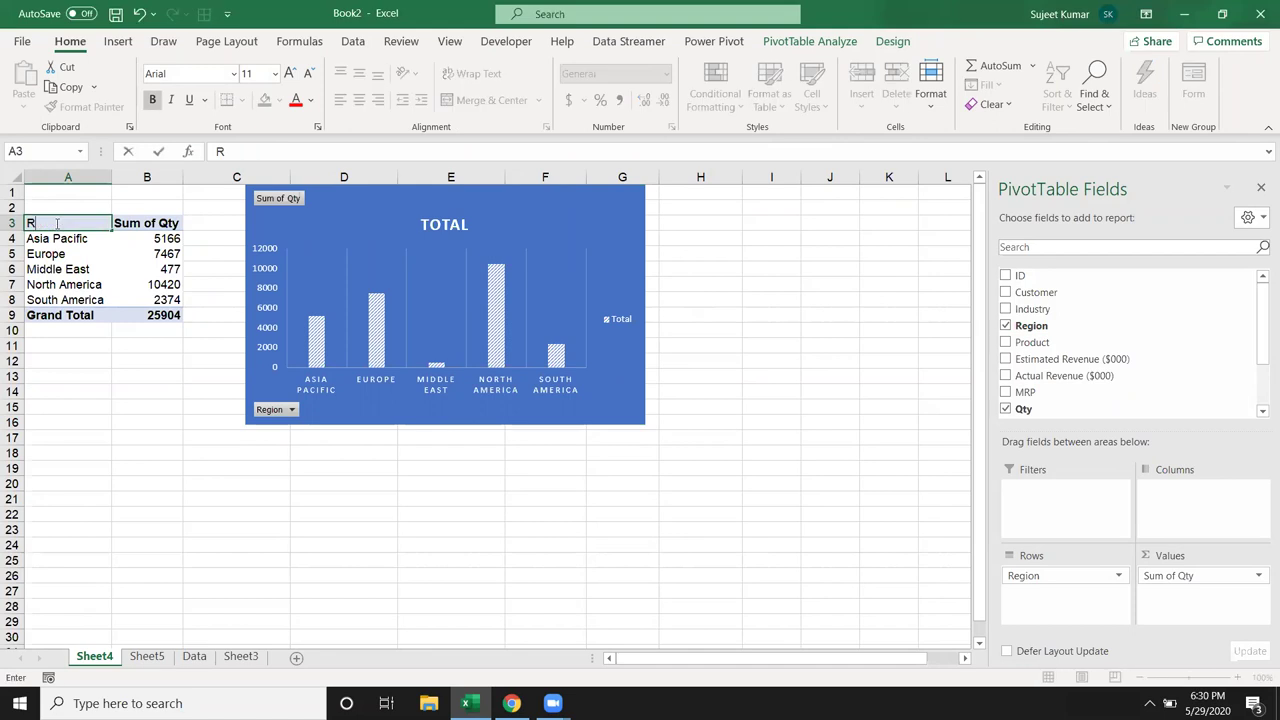
type("egion")
key("Return")
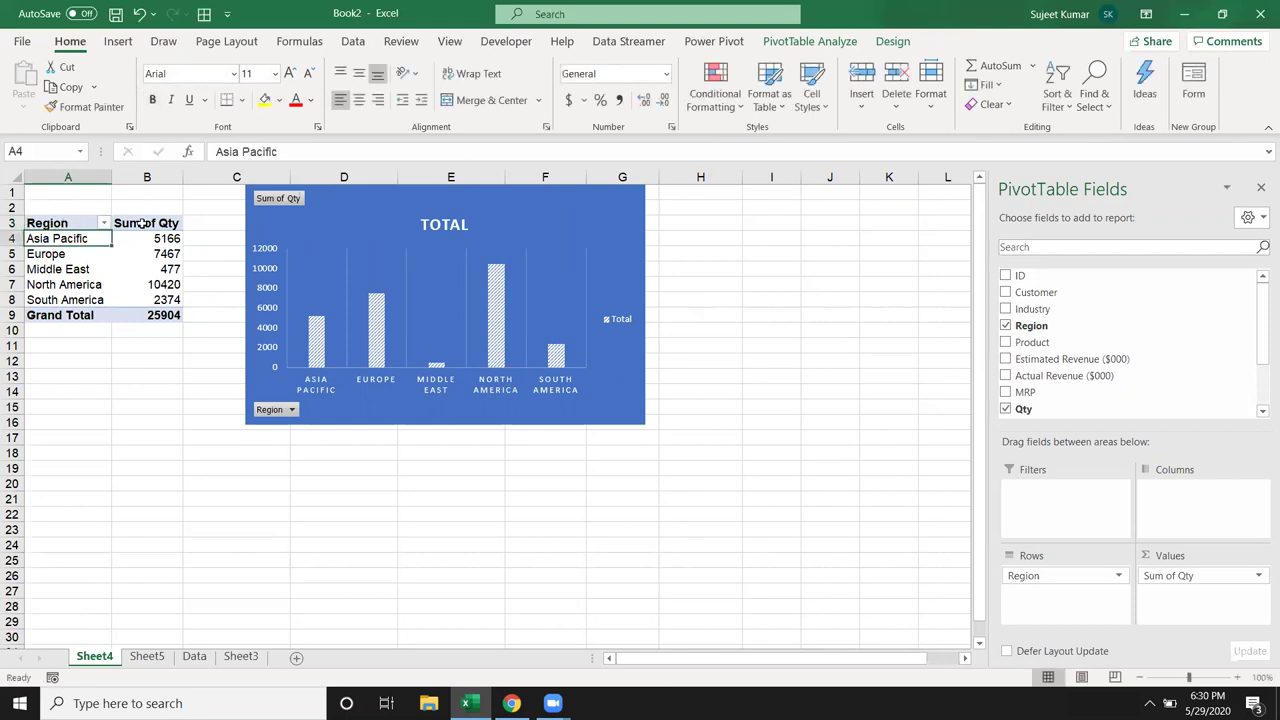
left_click(143, 223)
type("Total Sales")
key("Return")
left_click_drag(70, 240, 47, 302)
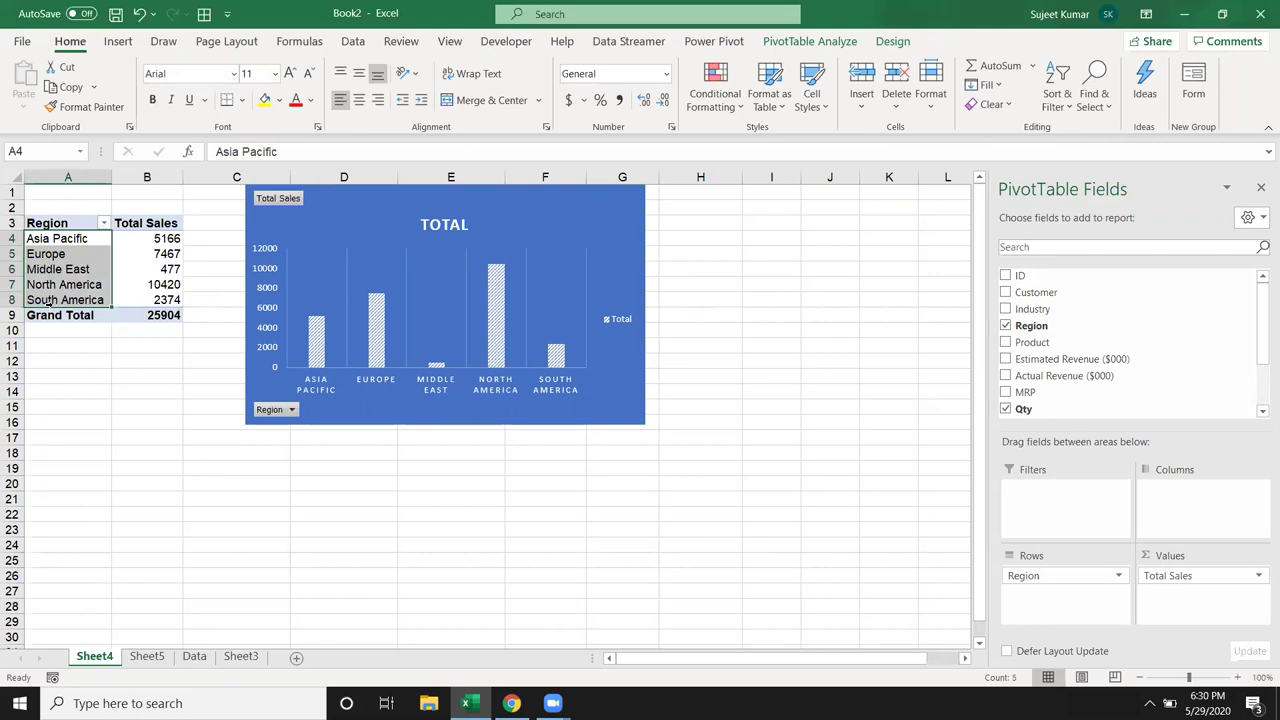
mouse_move(172, 302)
left_mouse_down()
mouse_move(162, 226)
mouse_move(162, 240)
left_mouse_up()
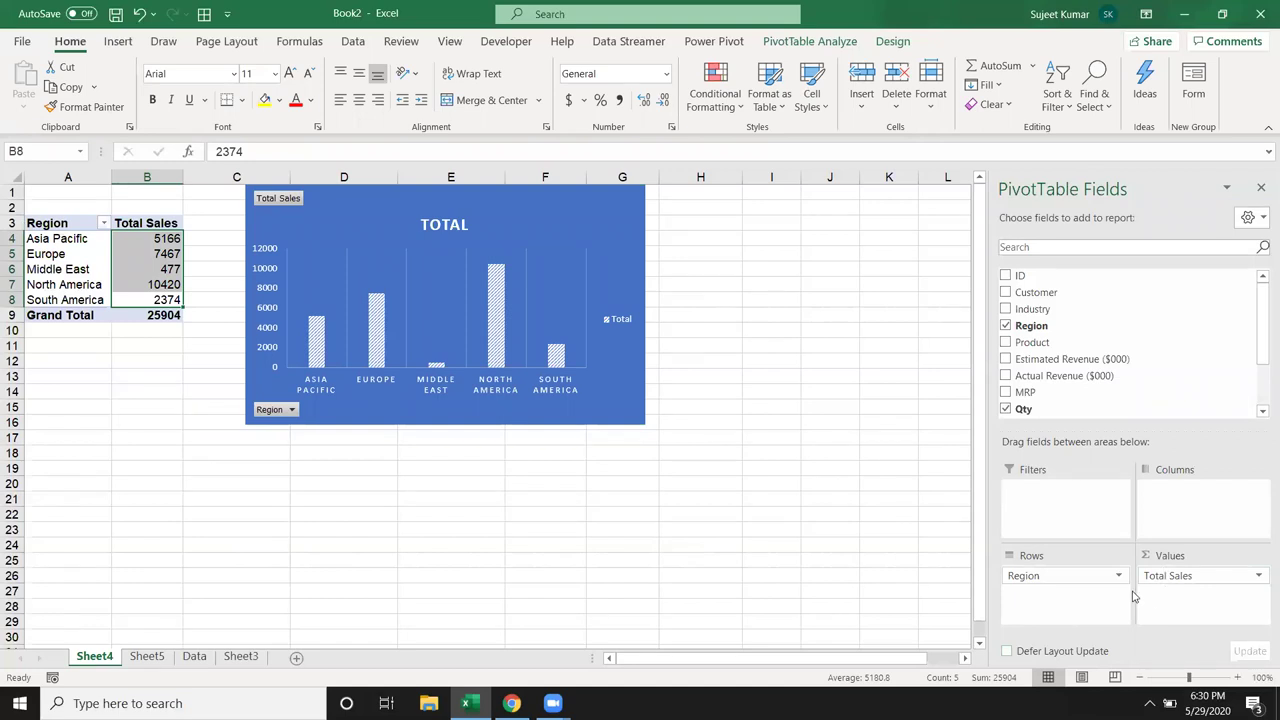
left_click(177, 264)
key("Delete")
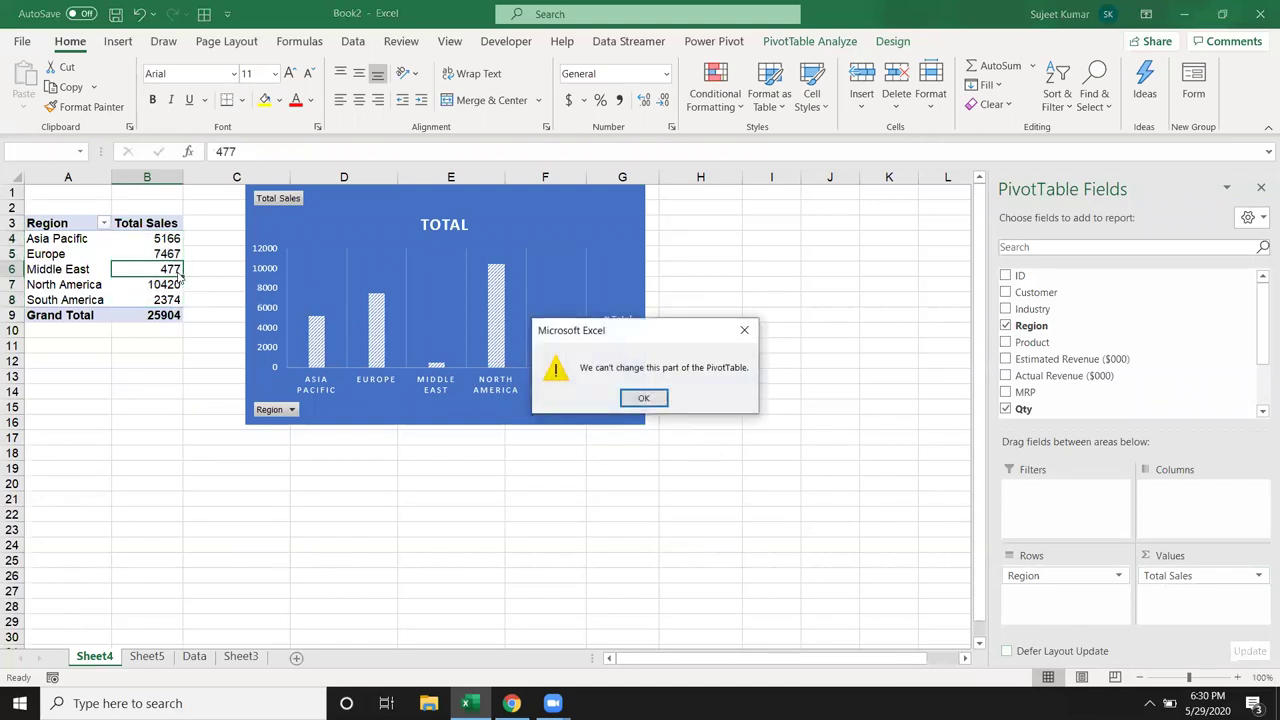
key("Return")
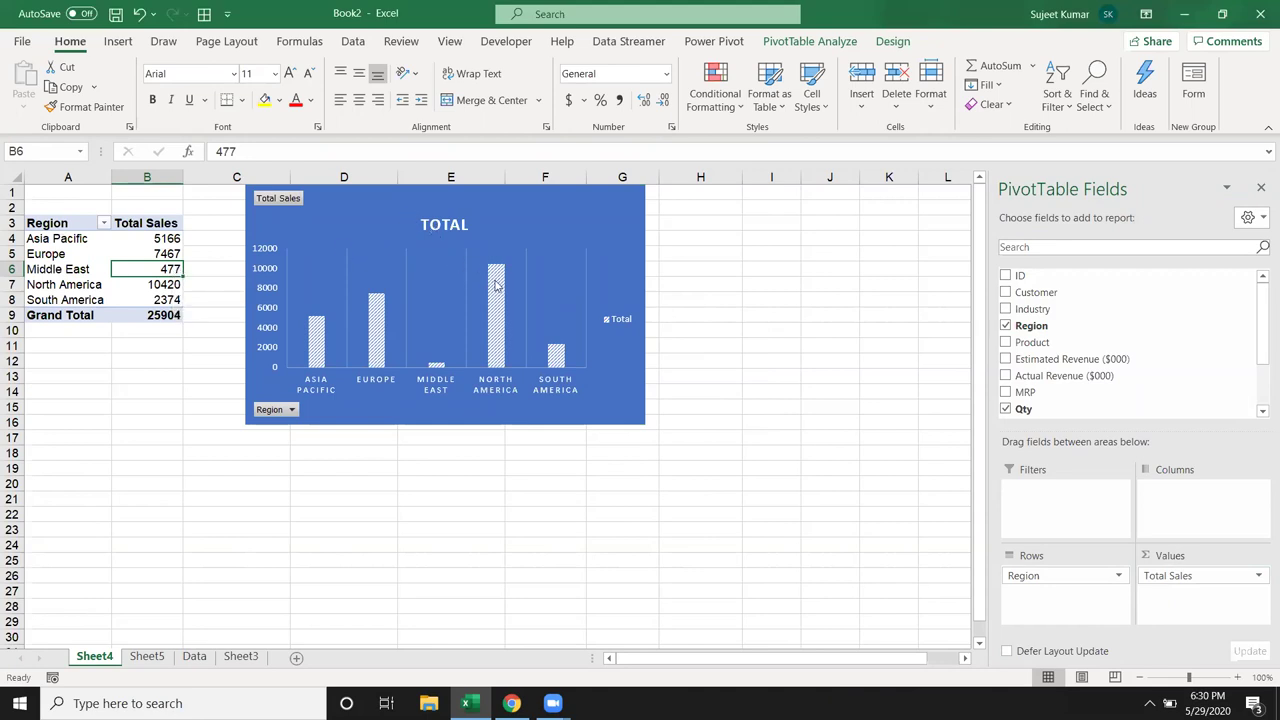
Apply a dark Medium PivotTable style with black headers, then return to the Data sheet
mouse_move(496, 286)
left_click(528, 254)
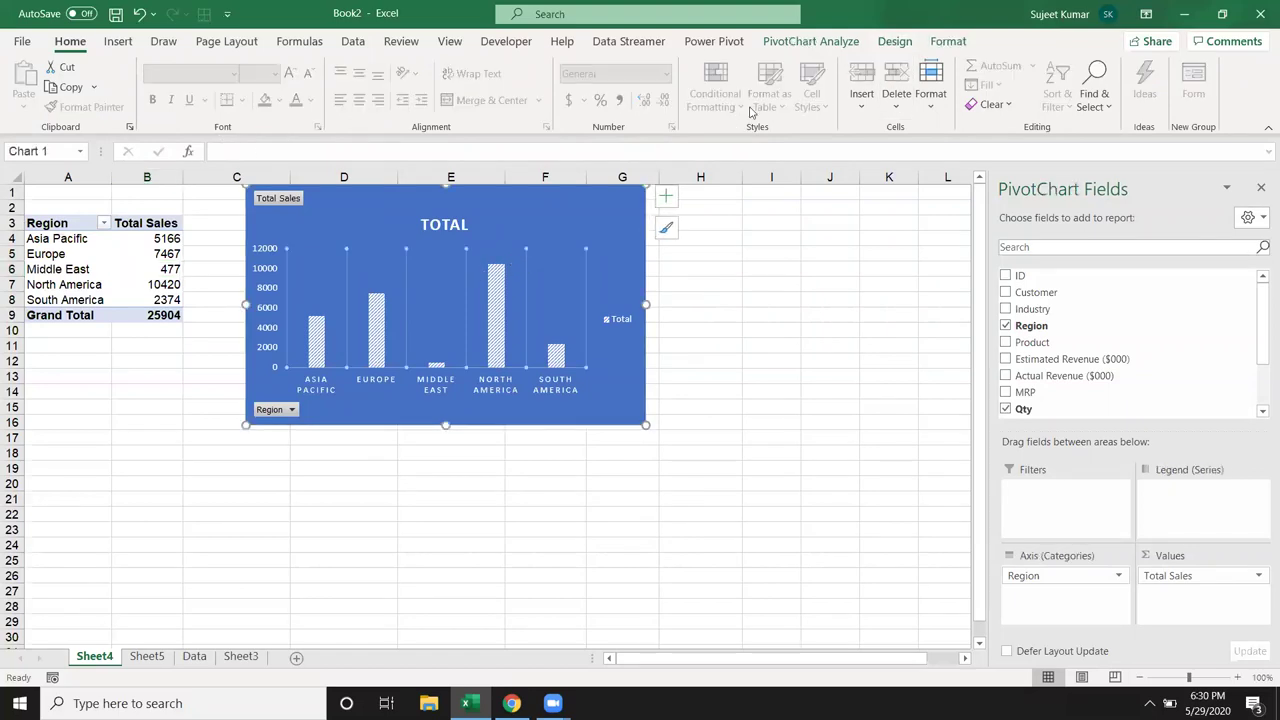
left_click(895, 41)
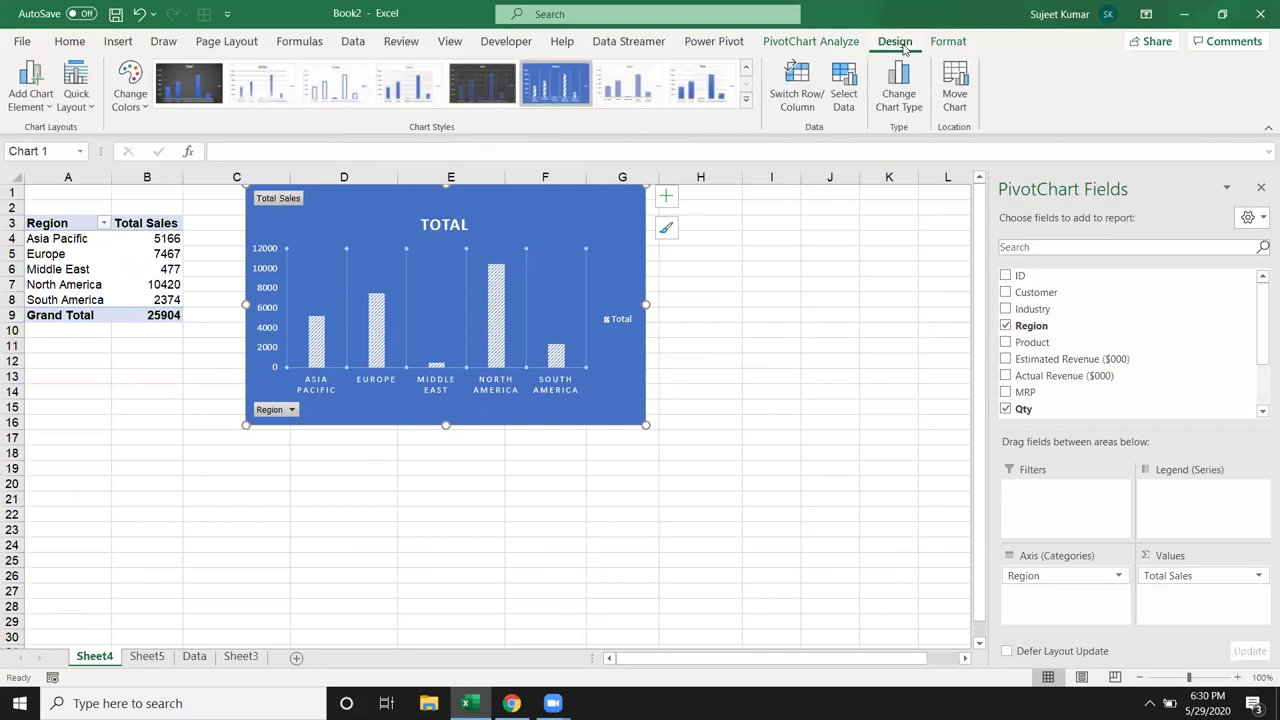
left_click(141, 283)
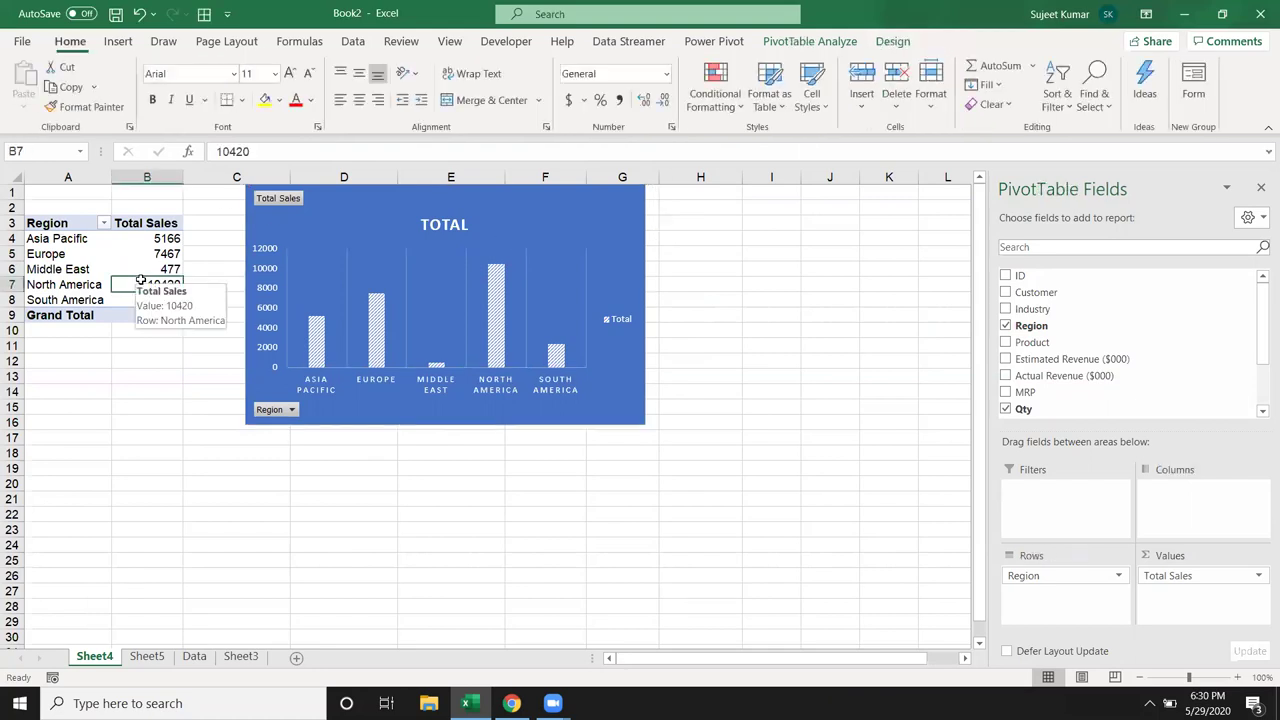
left_click(895, 42)
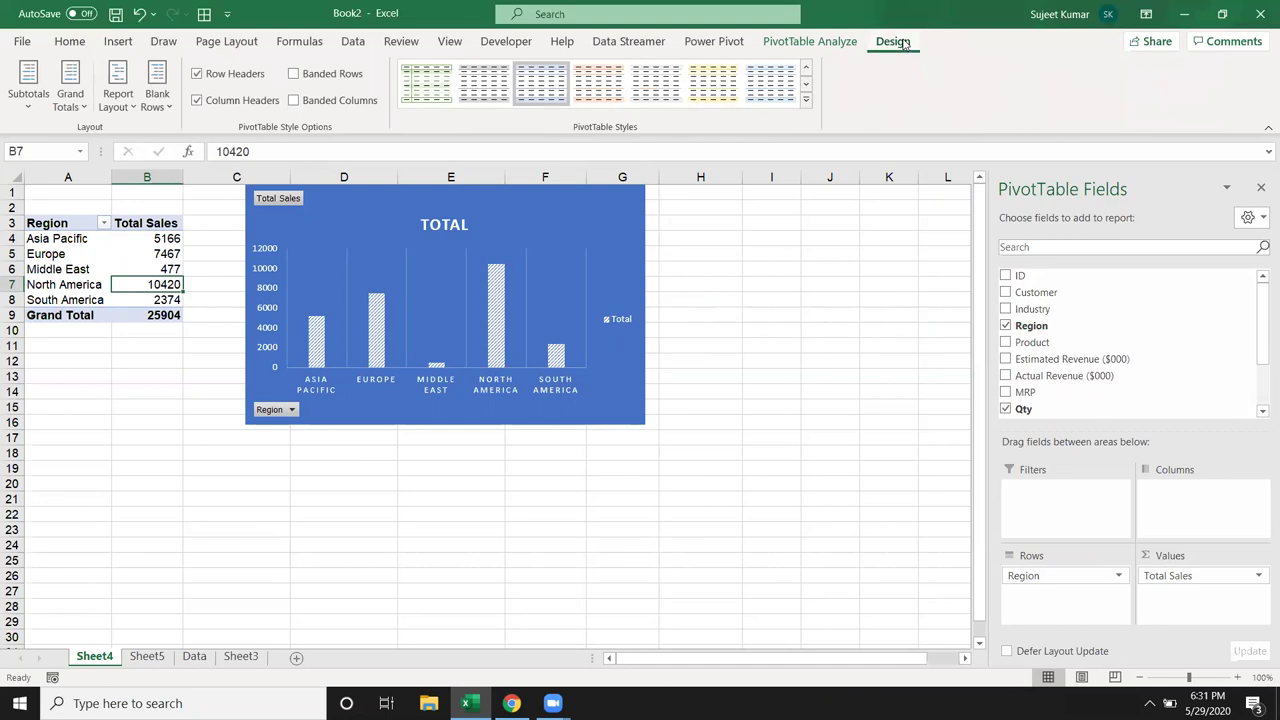
left_click(807, 100)
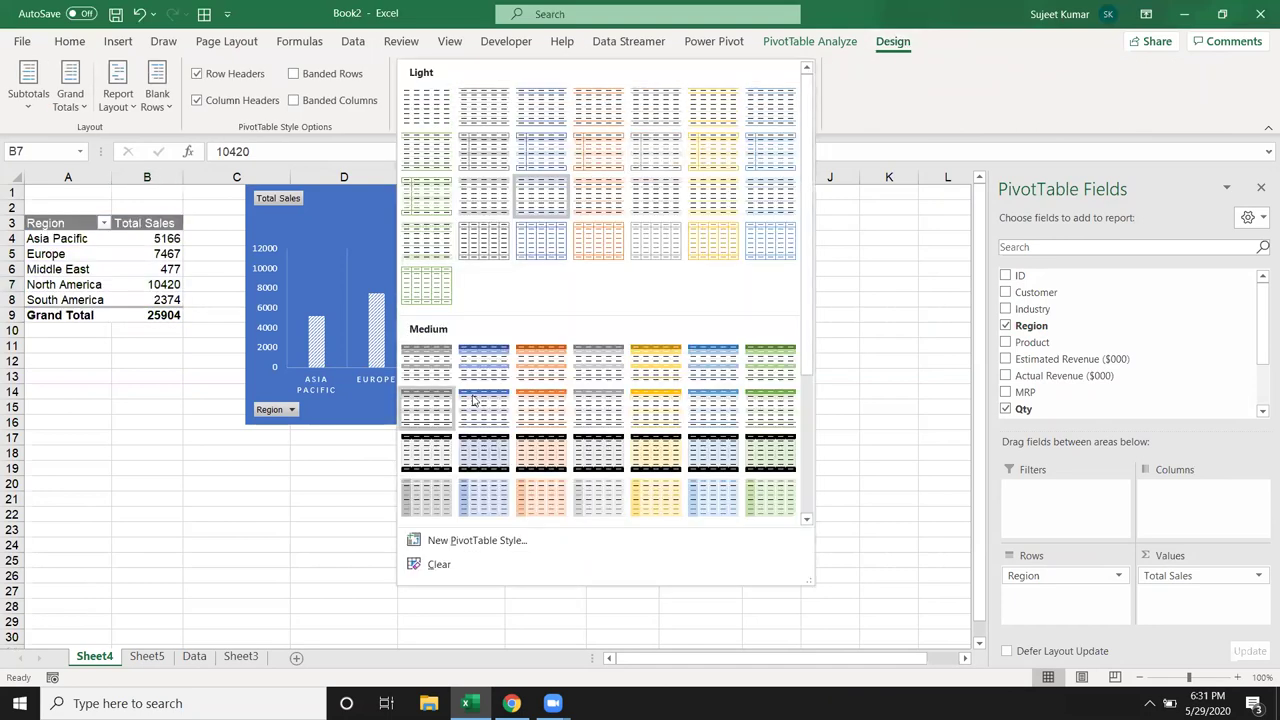
left_click(471, 443)
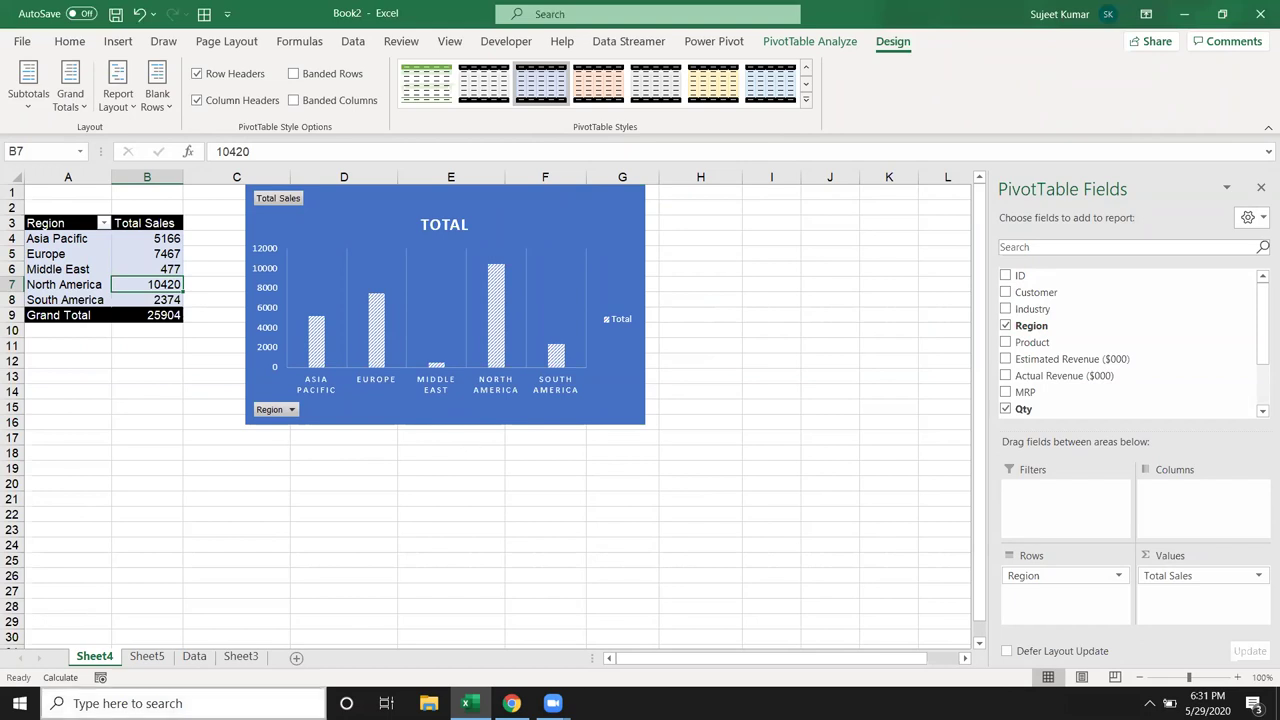
left_click(194, 657)
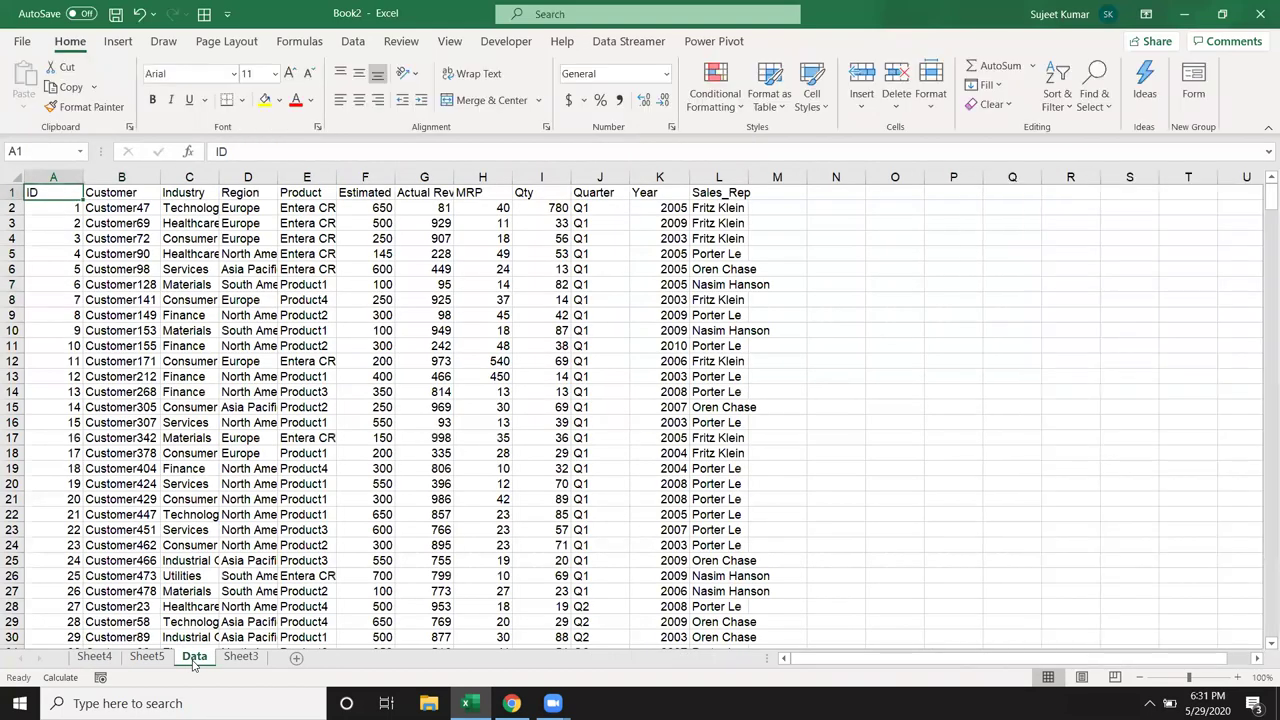
On the Data sheet, select the Region column, then cell A1, and show the Insert commands
left_click(250, 178)
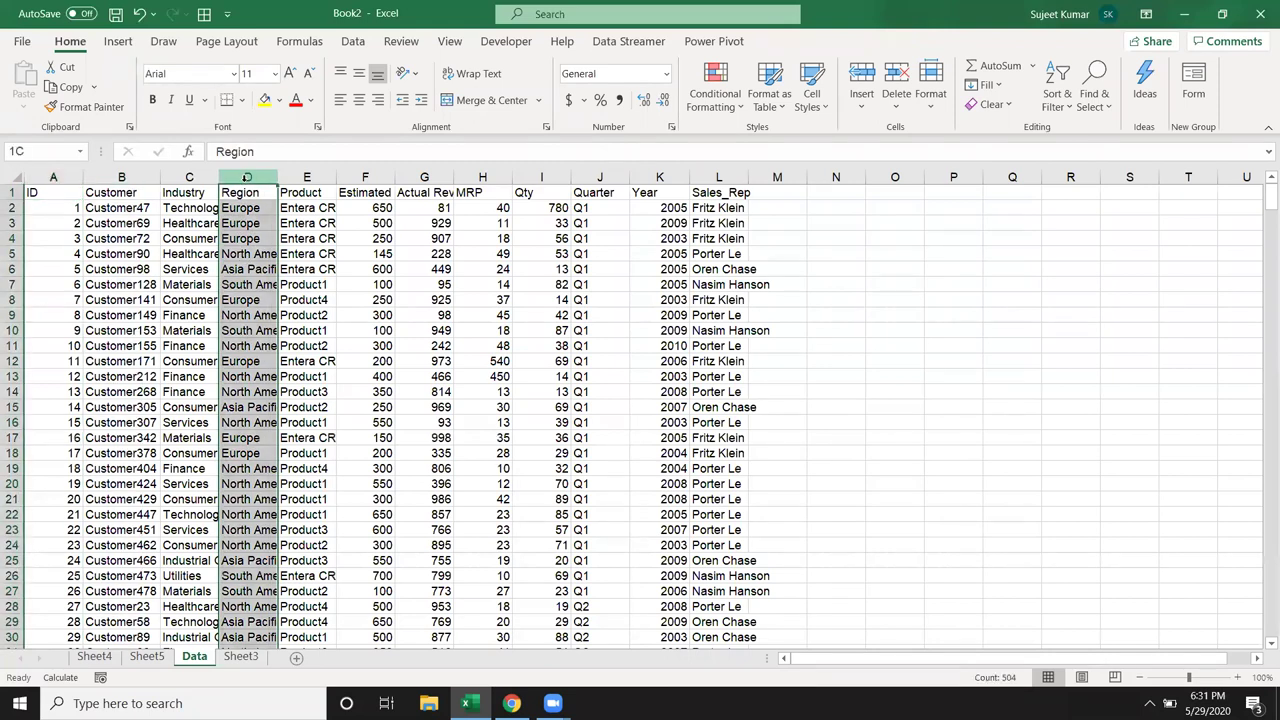
left_click(271, 178)
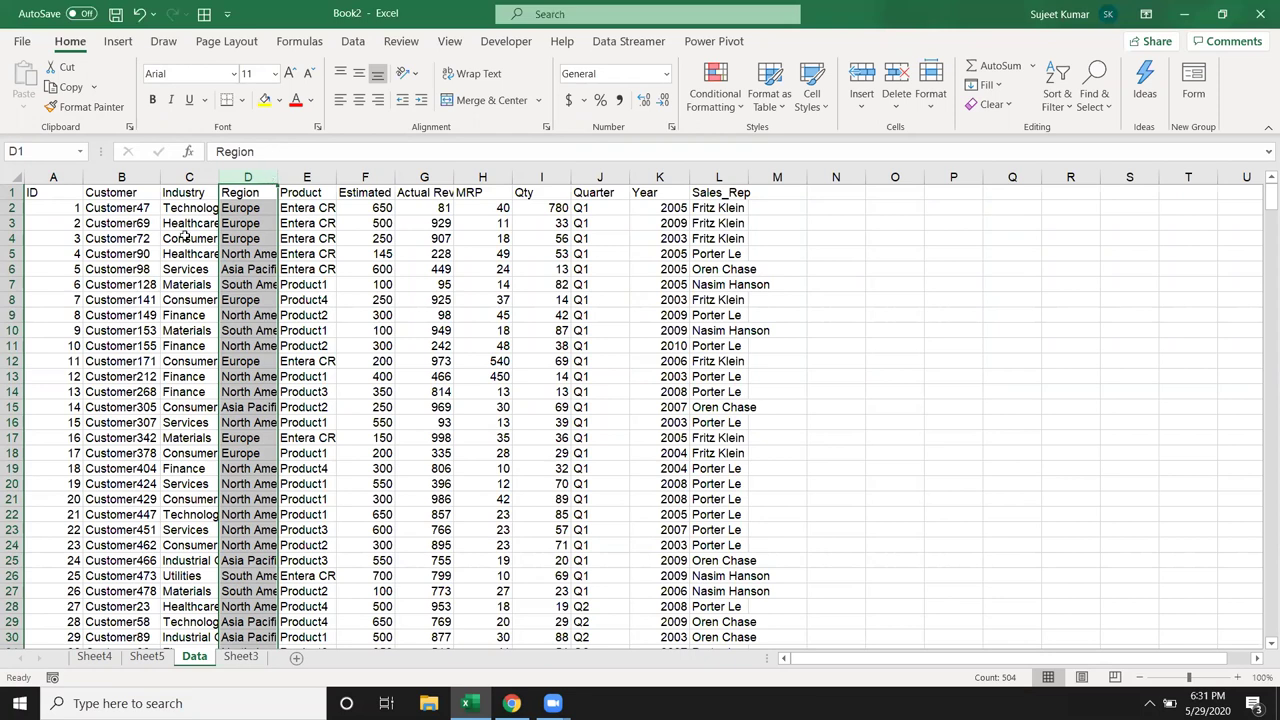
left_click(51, 191)
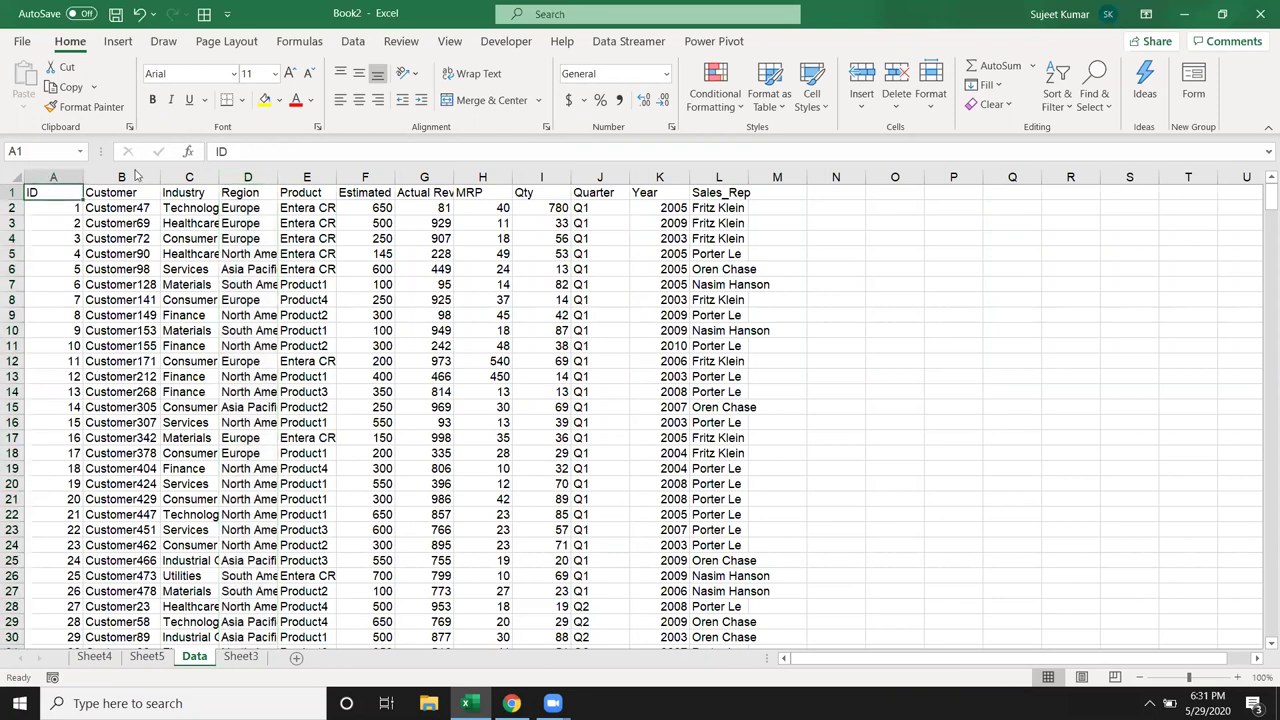
left_click(120, 43)
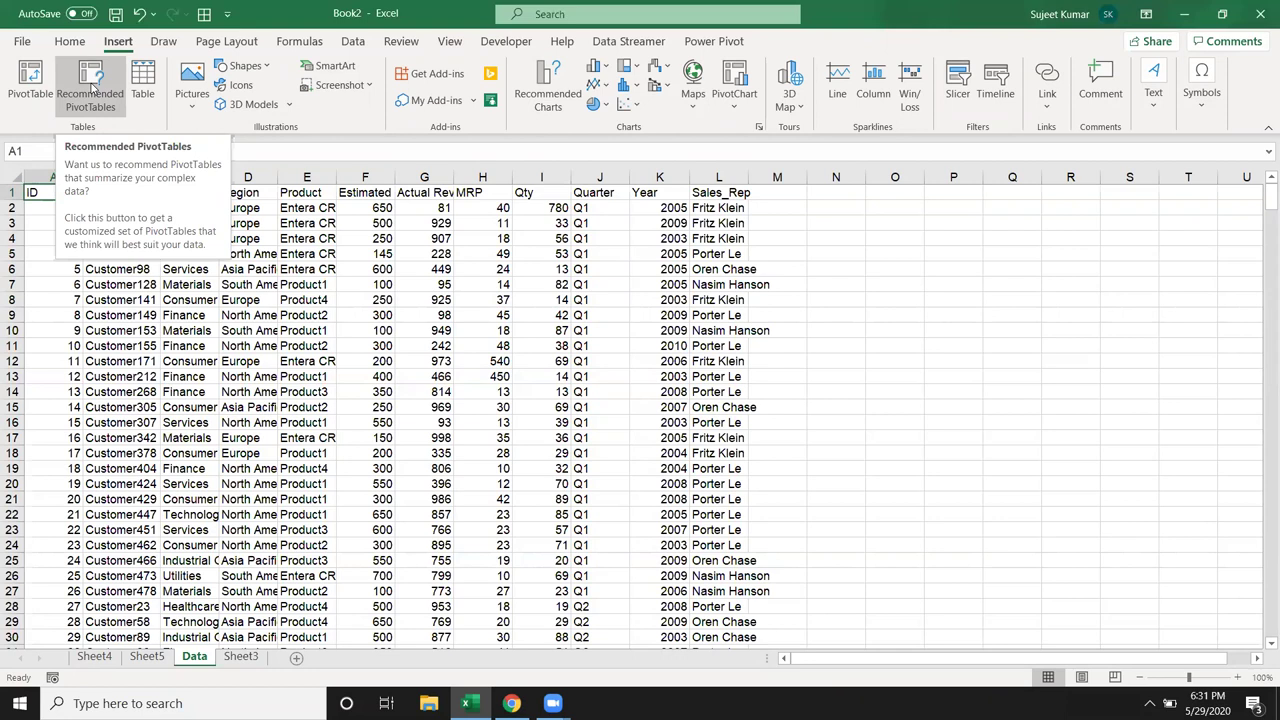
Insert the recommended Industry pivot (Sum of Qty 25904, Count of ID 503, Sum of MRP 15746) on Sheet6
left_click(90, 88)
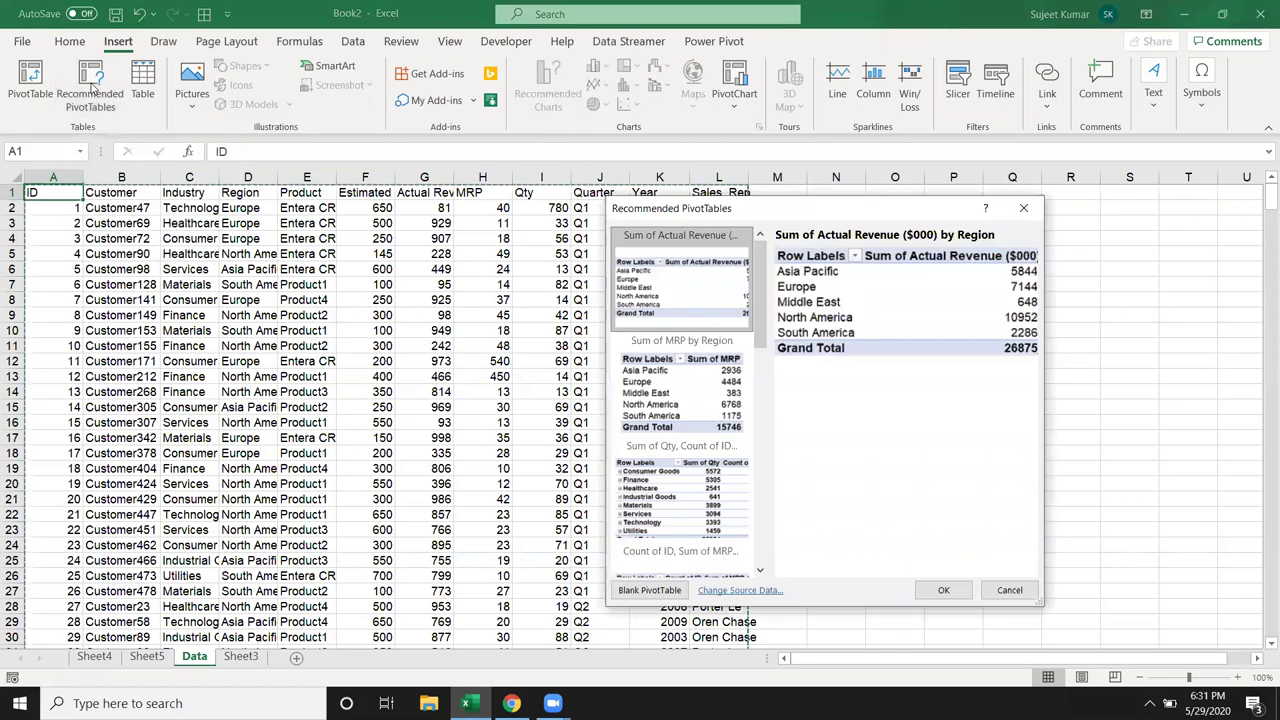
left_click(760, 571)
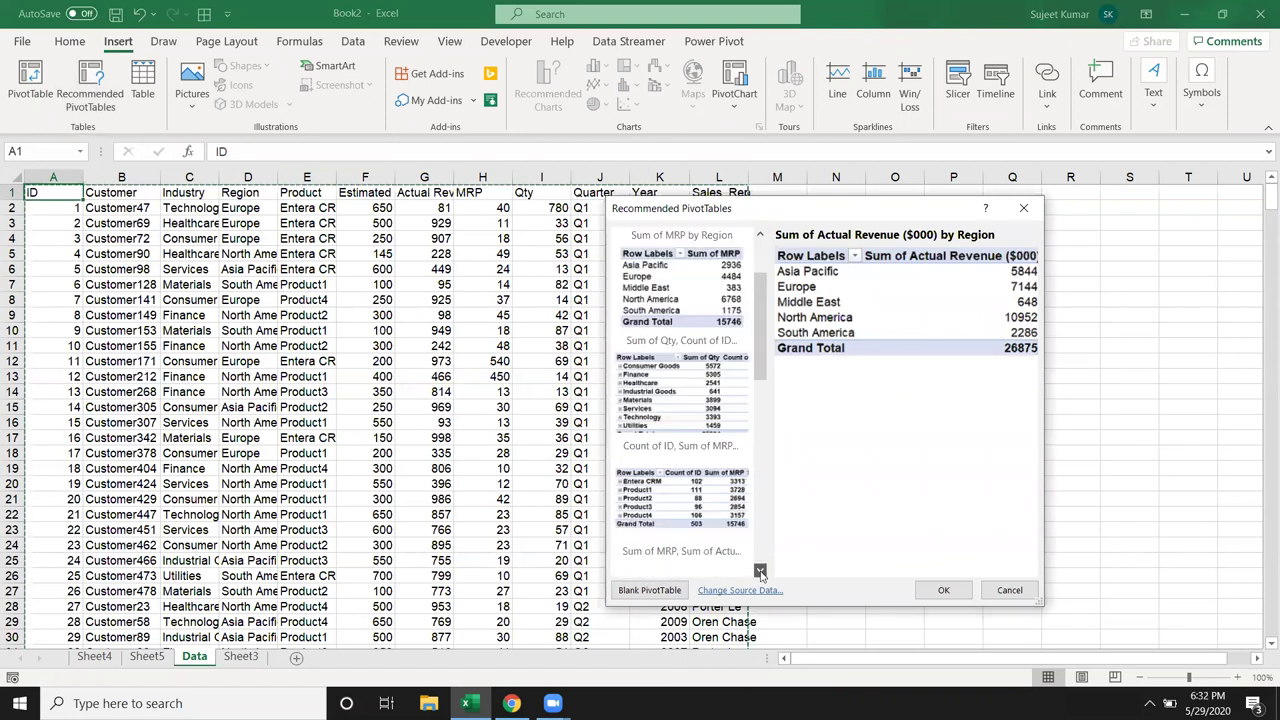
left_click(760, 571)
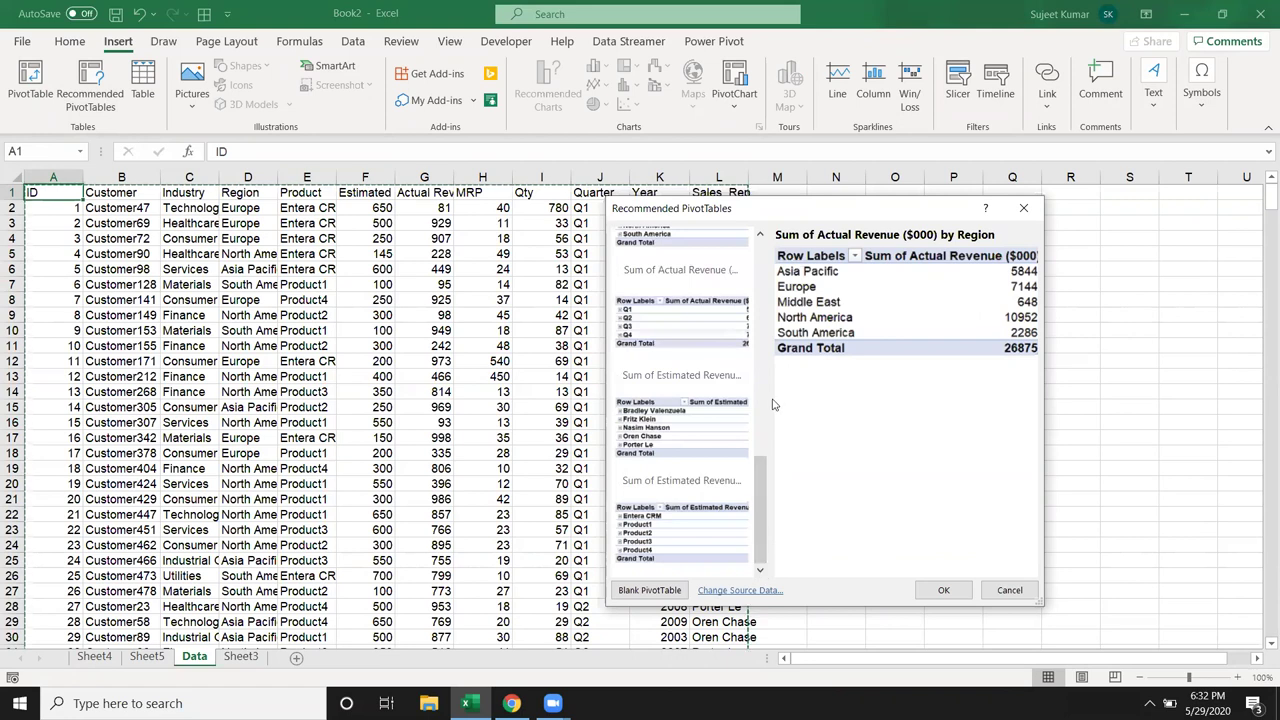
left_click(761, 236)
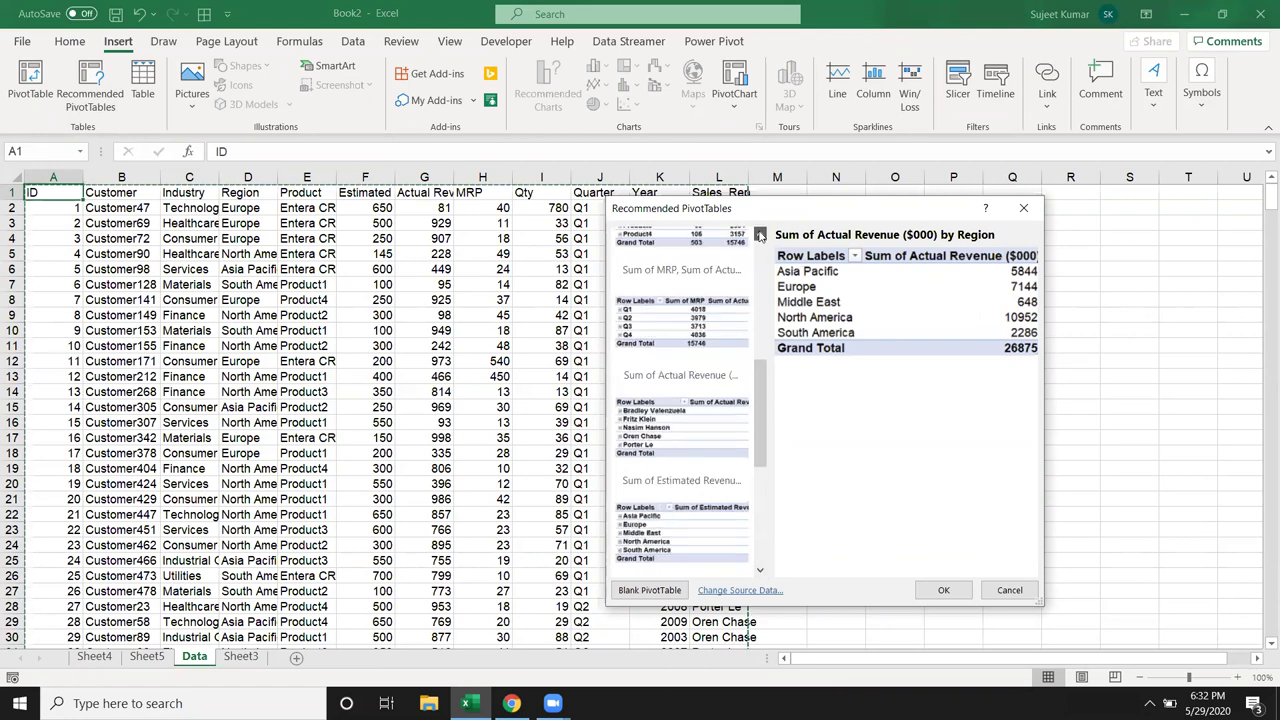
left_click(760, 235)
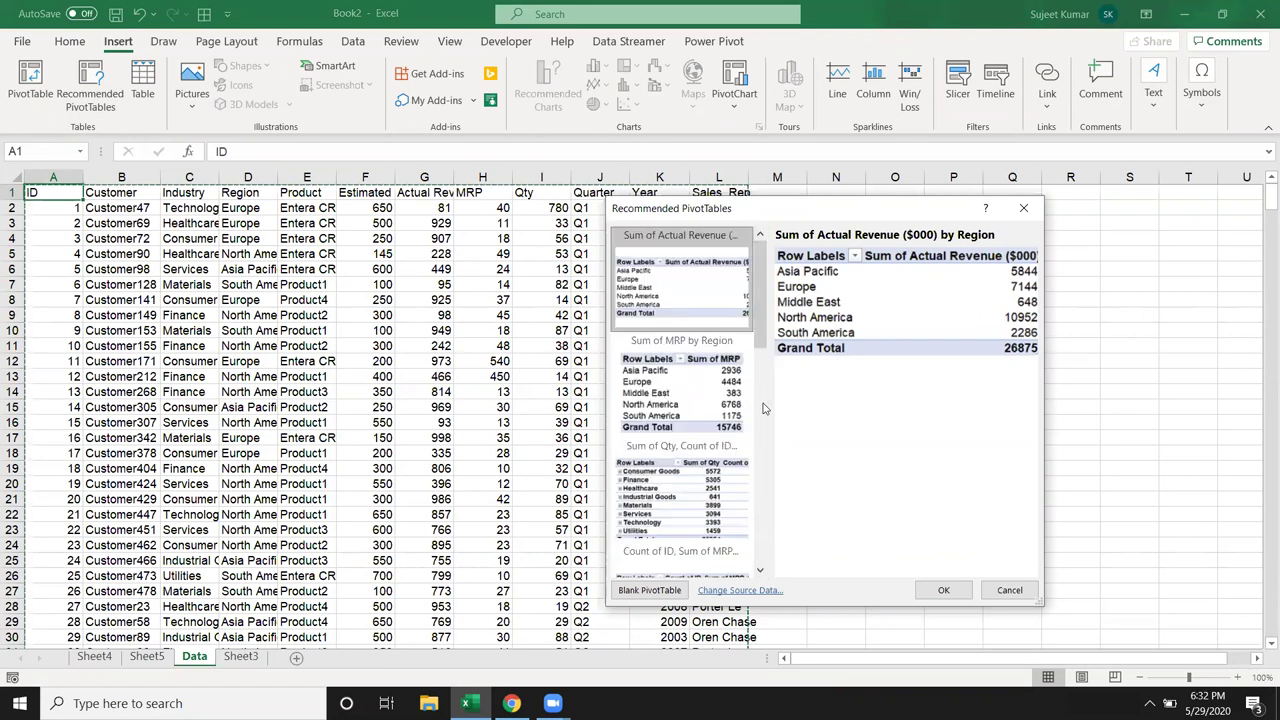
left_click(760, 575)
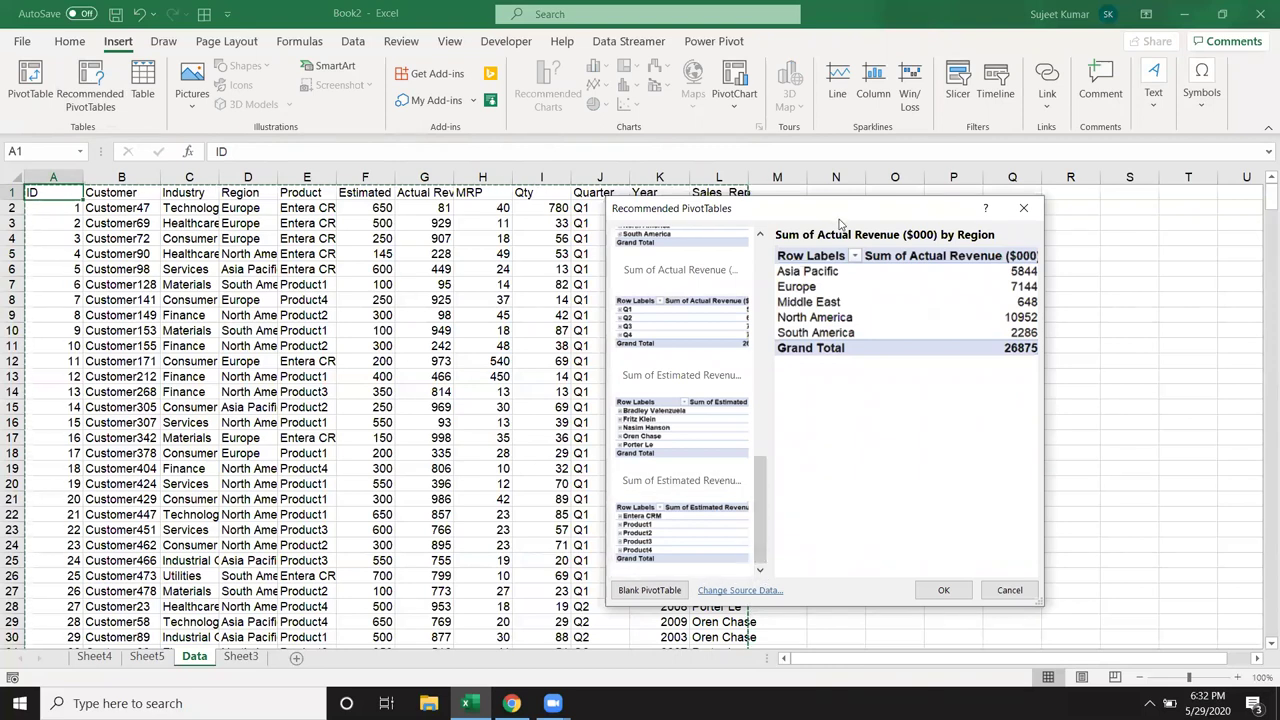
left_click(760, 236)
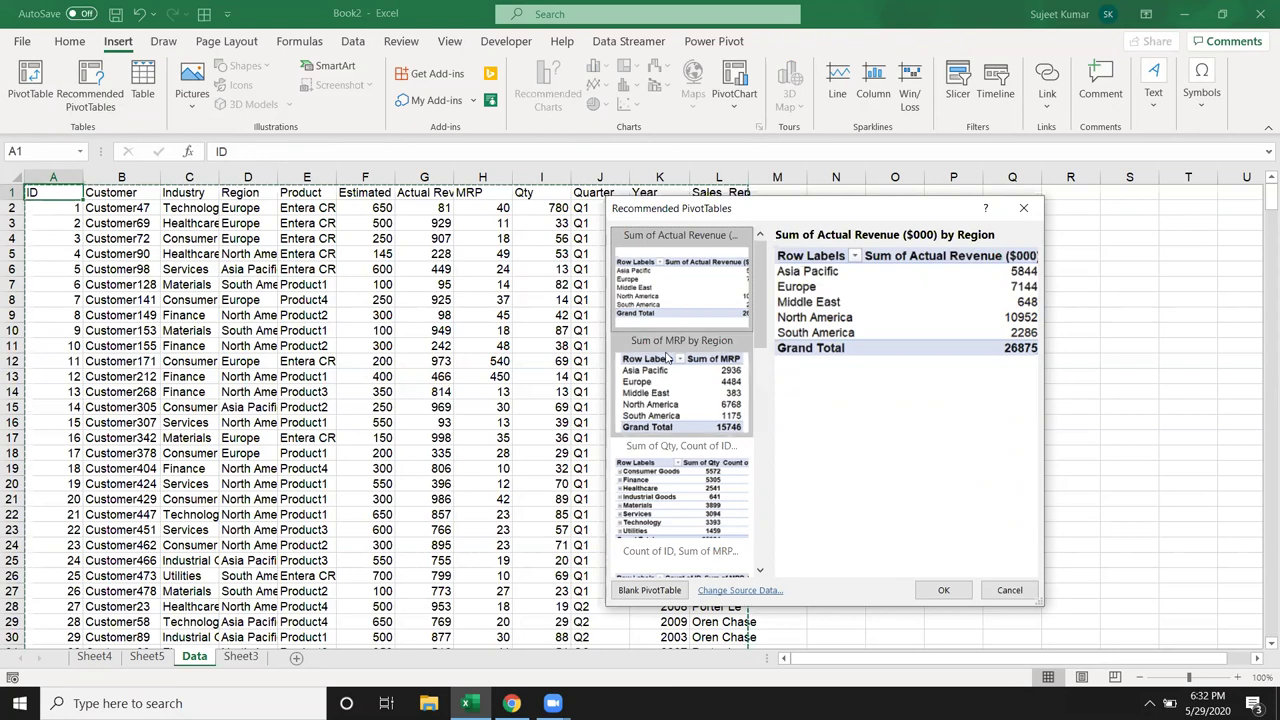
left_click(727, 490)
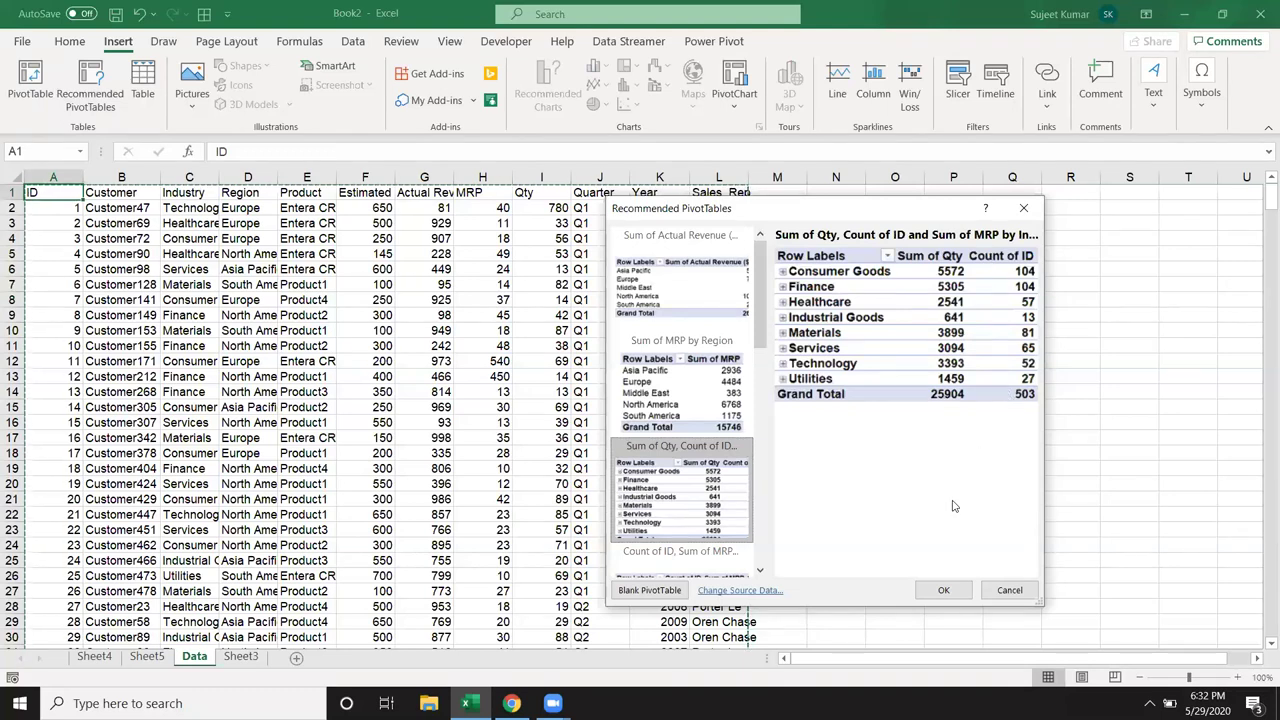
left_click(930, 591)
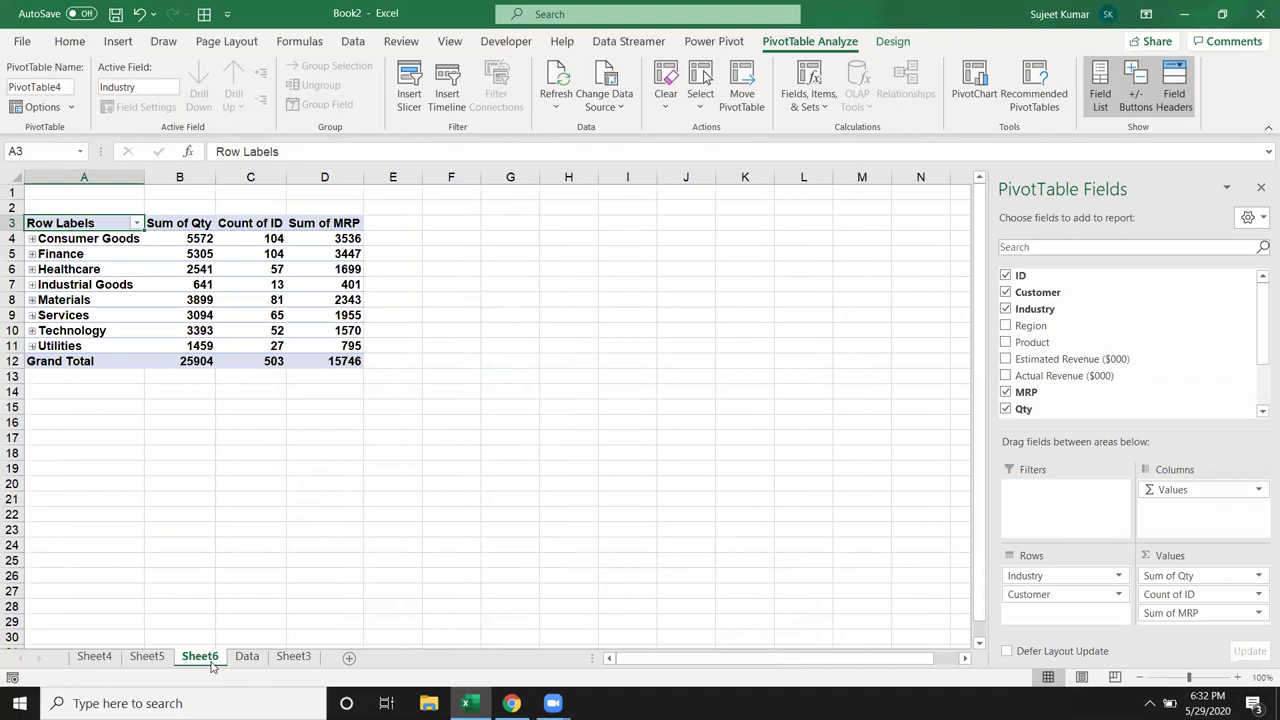
Delete Sheet6 permanently and go back to the Region pivot on Sheet5
right_click(212, 663)
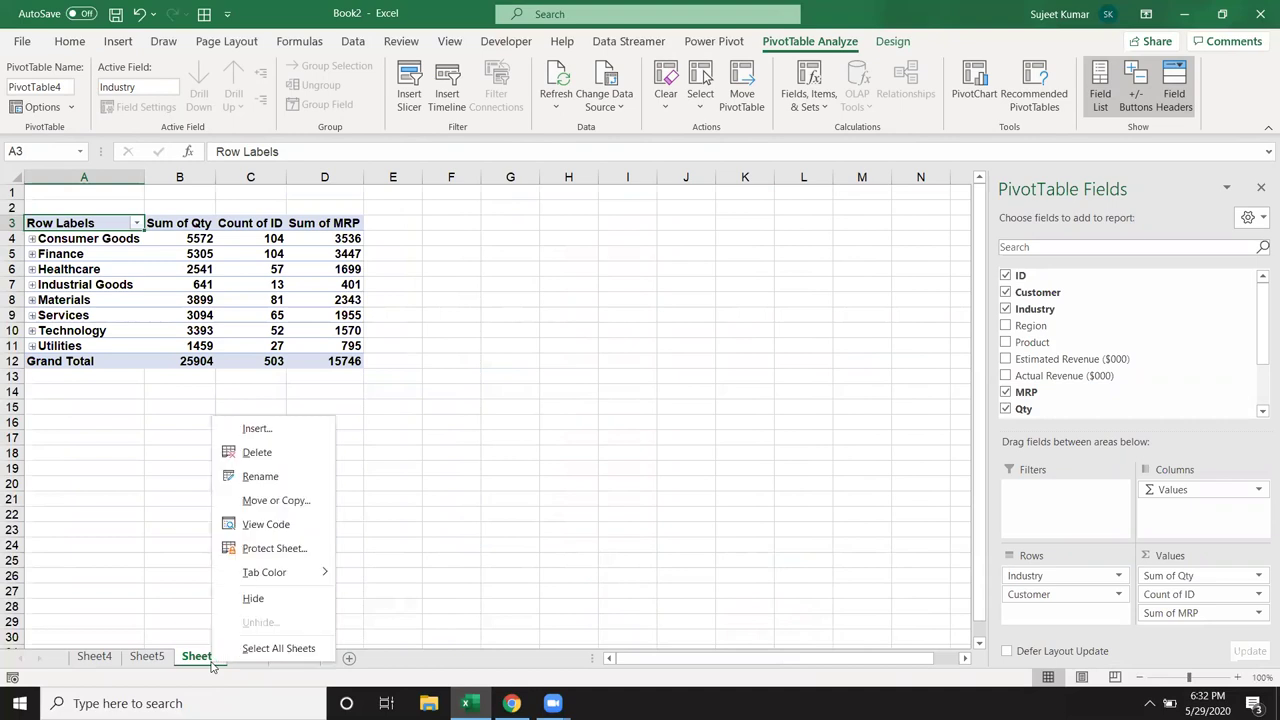
left_click(250, 455)
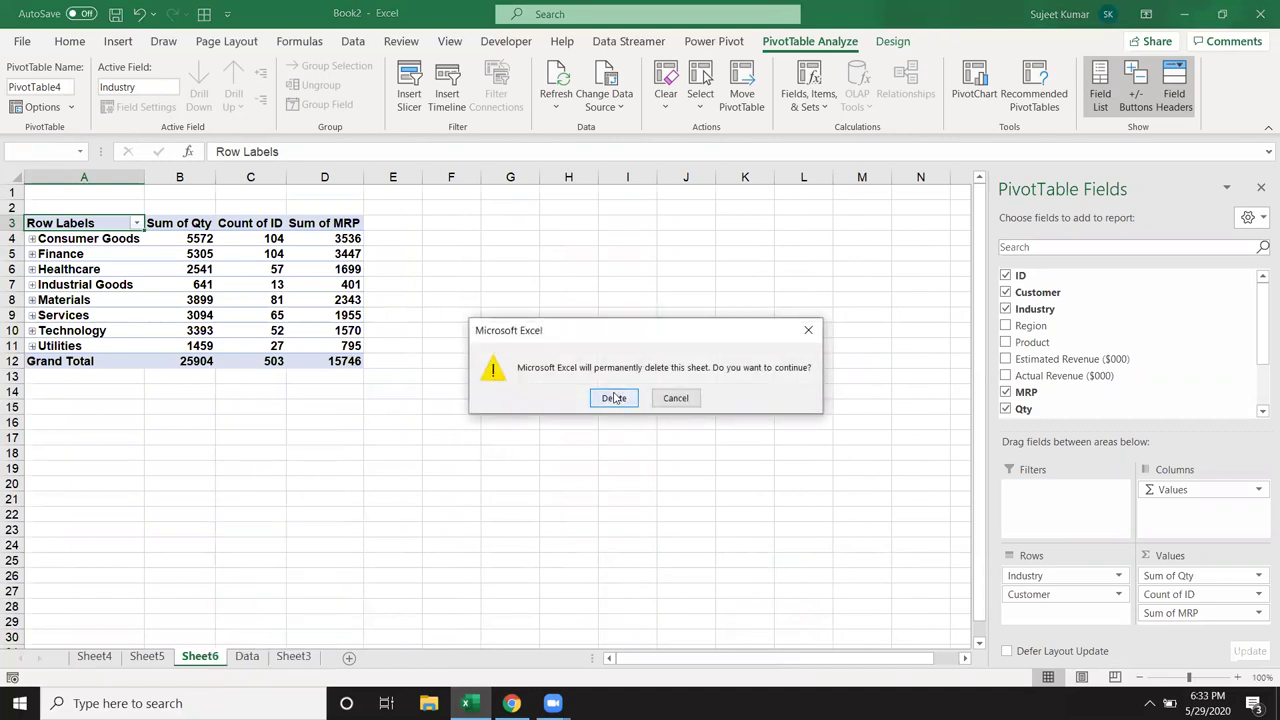
left_click(612, 398)
left_click(146, 657)
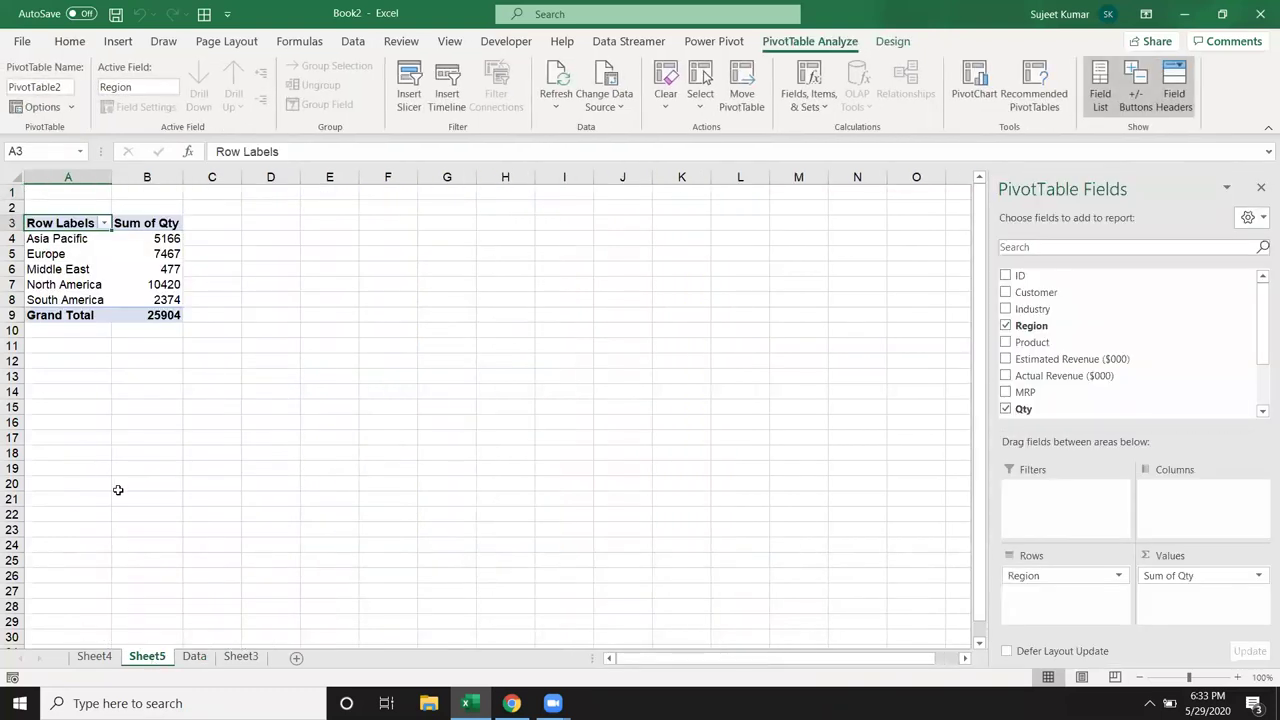
Add MRP to the pivot values as a second column, Sum of MRP
left_click(172, 228)
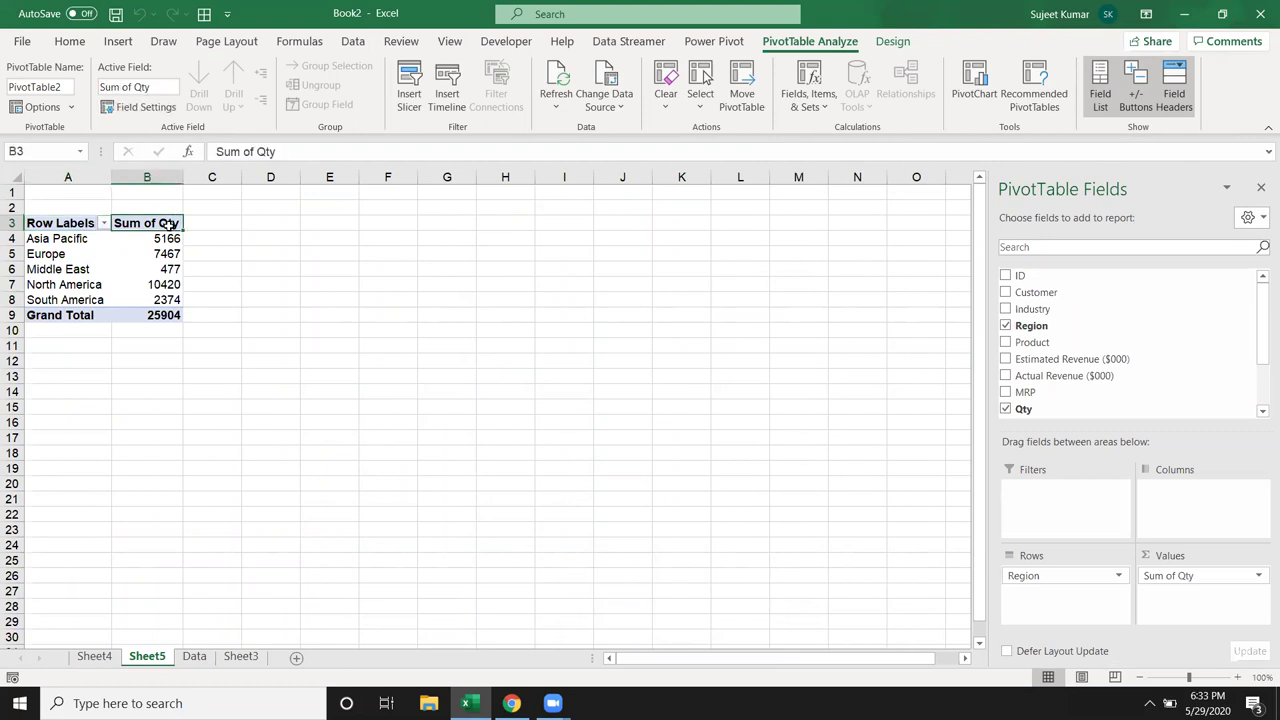
left_click(167, 238)
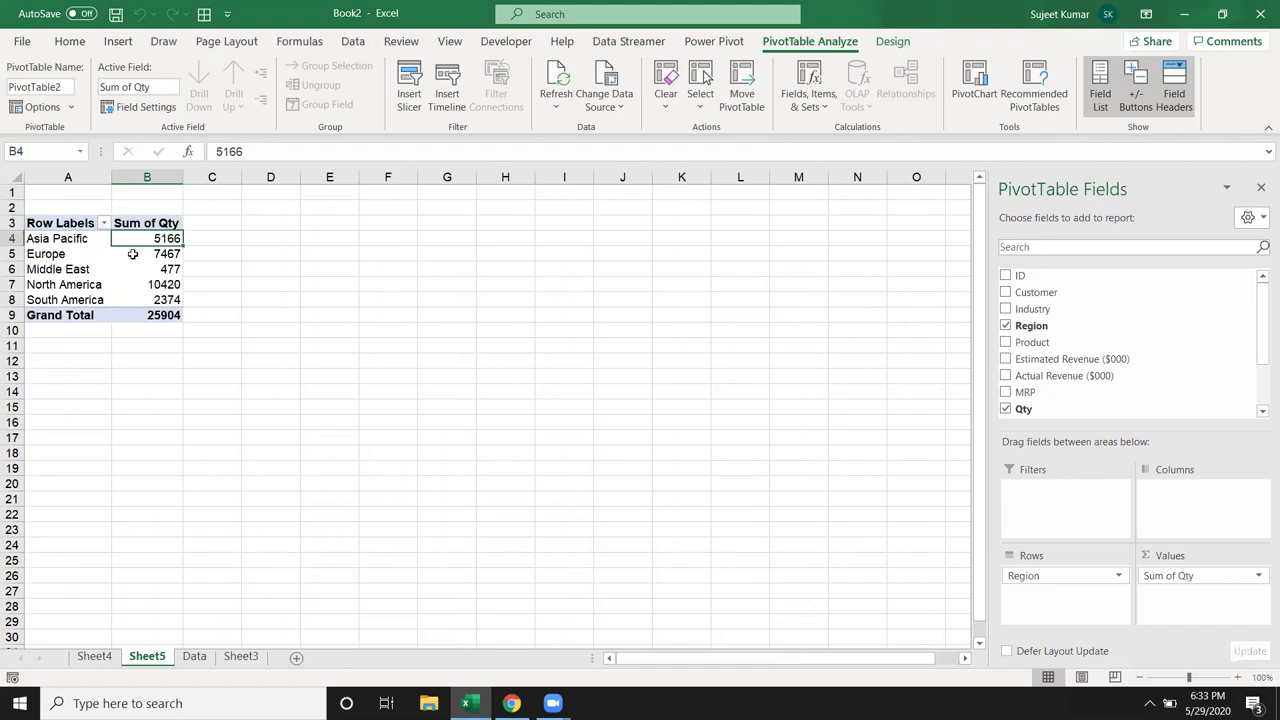
mouse_move(133, 254)
left_click_drag(1040, 392, 1178, 616)
left_click_drag(1182, 620, 1163, 605)
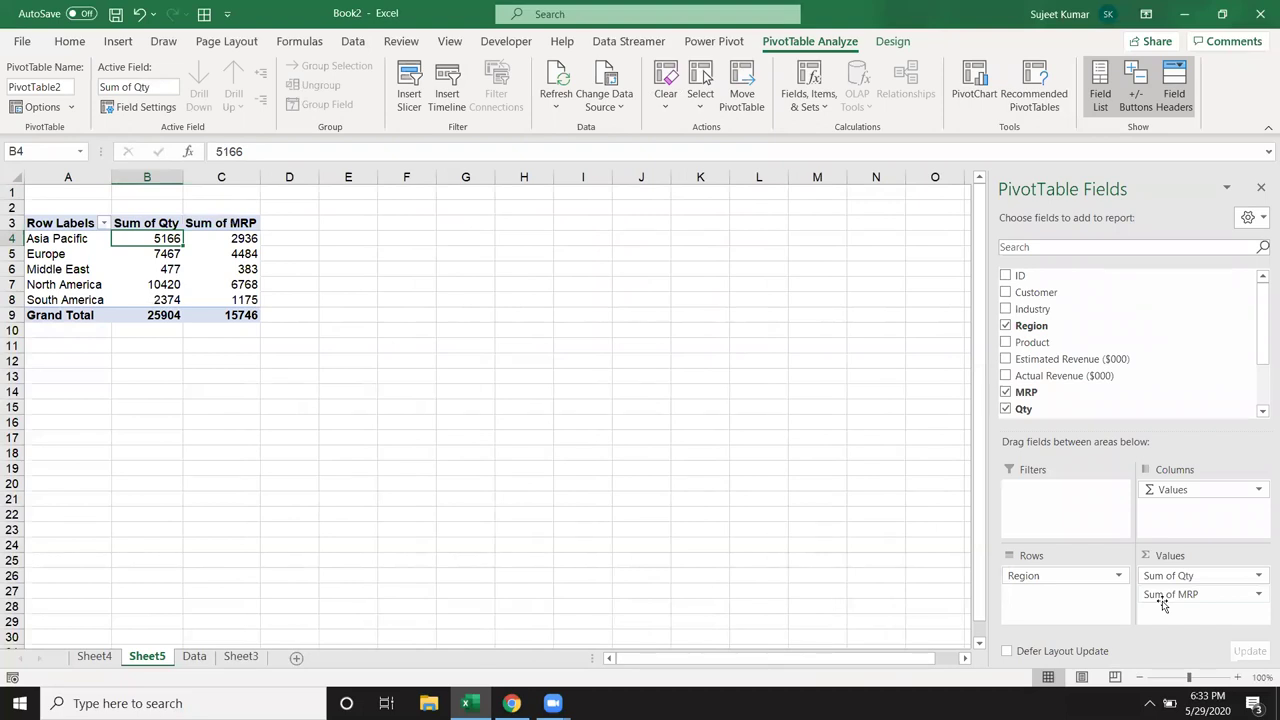
Change the MRP value field to summarize by Average instead of Sum
left_click(1258, 600)
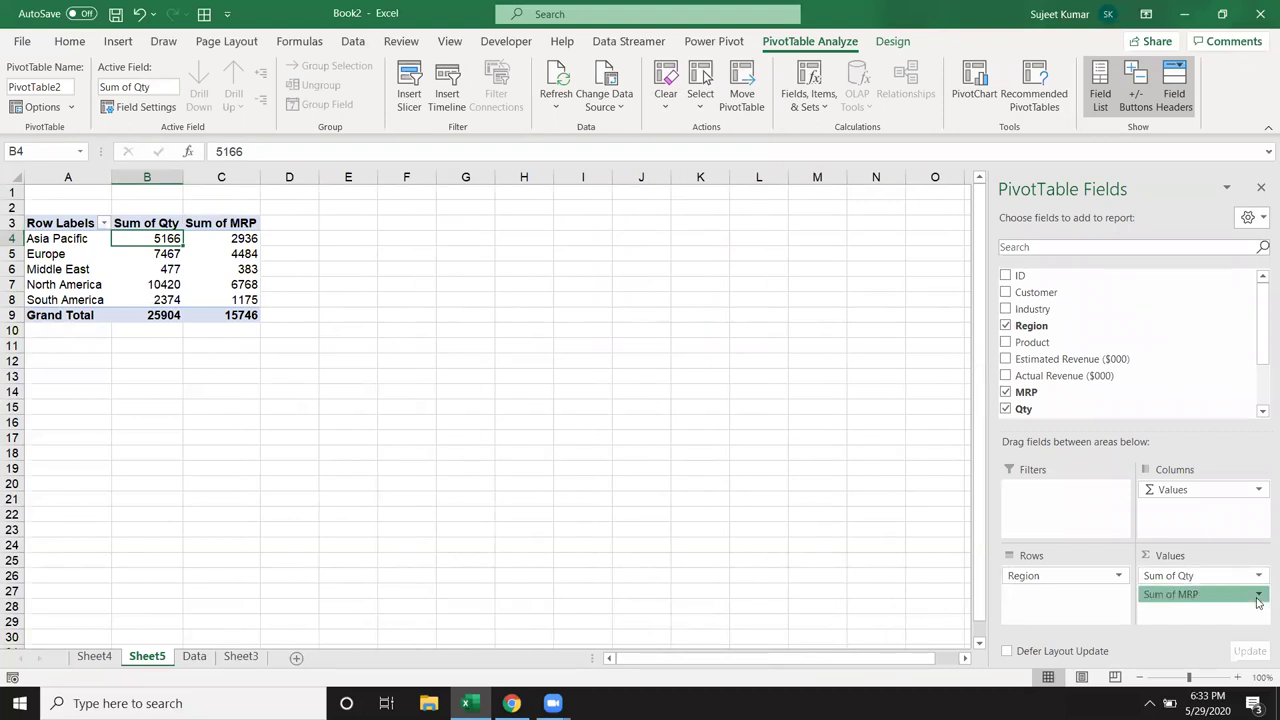
left_click(1258, 596)
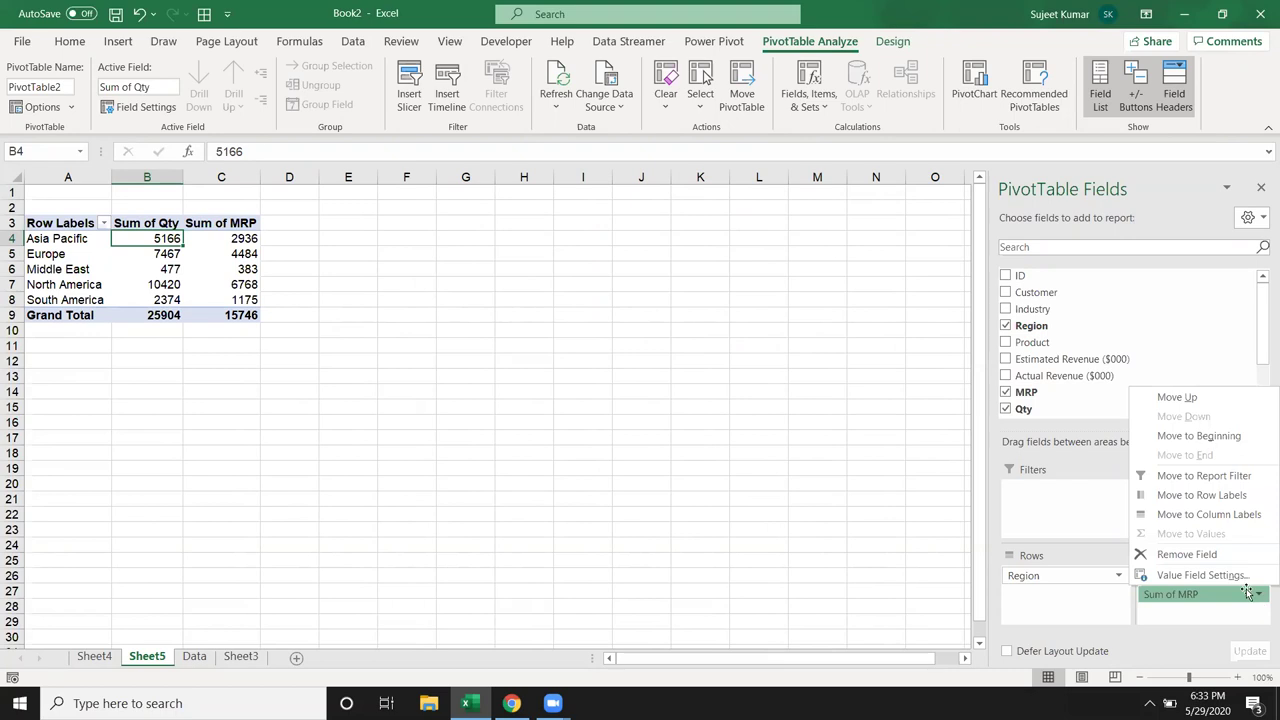
left_click(1233, 576)
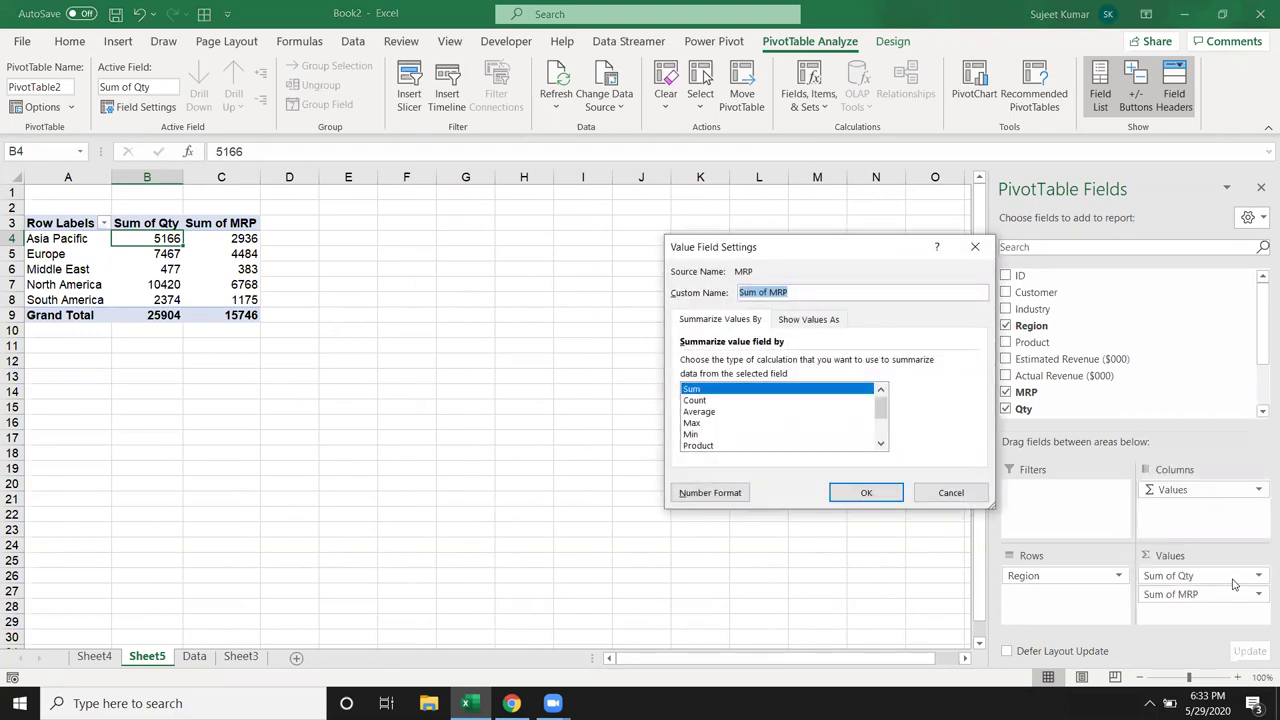
left_click(702, 416)
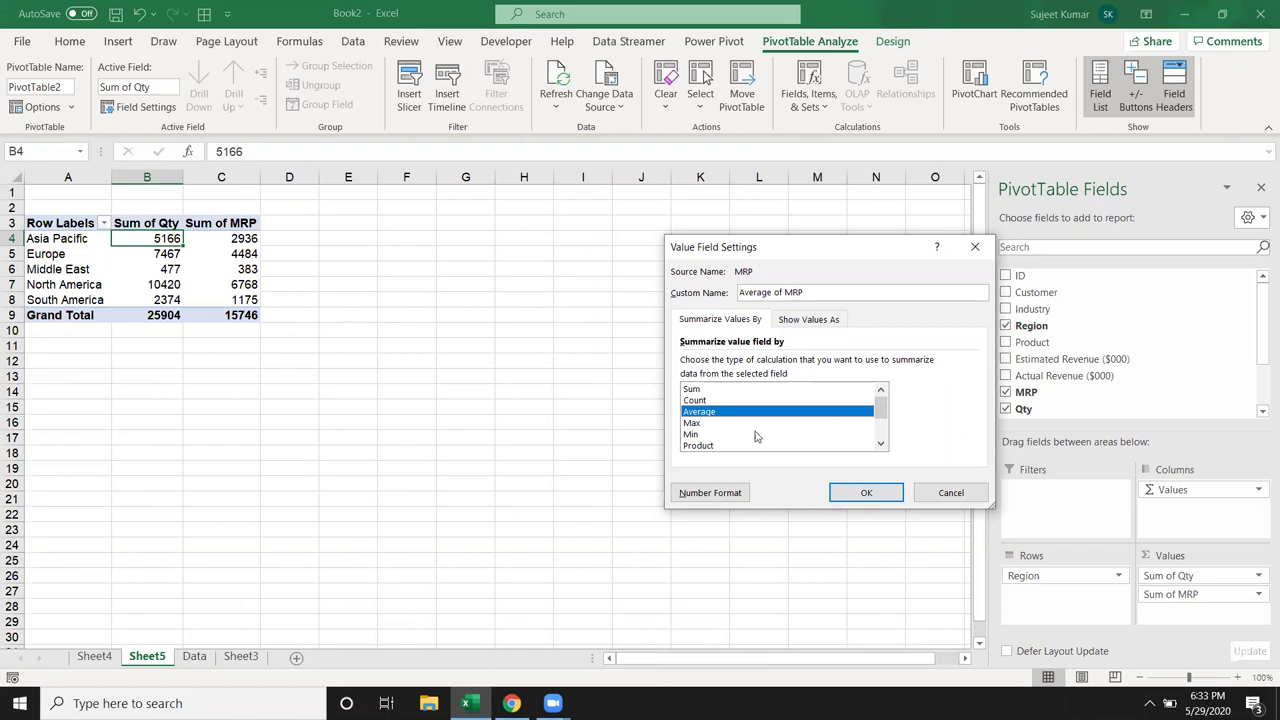
left_click(863, 489)
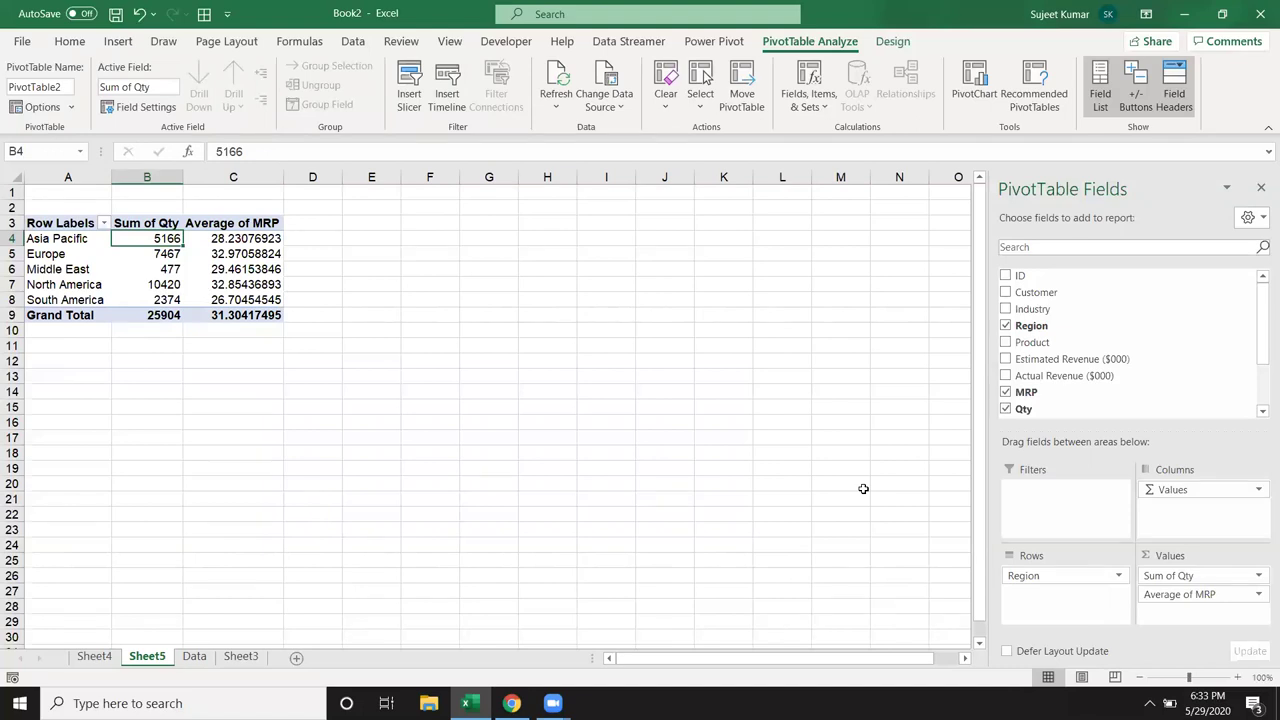
left_click(1262, 398)
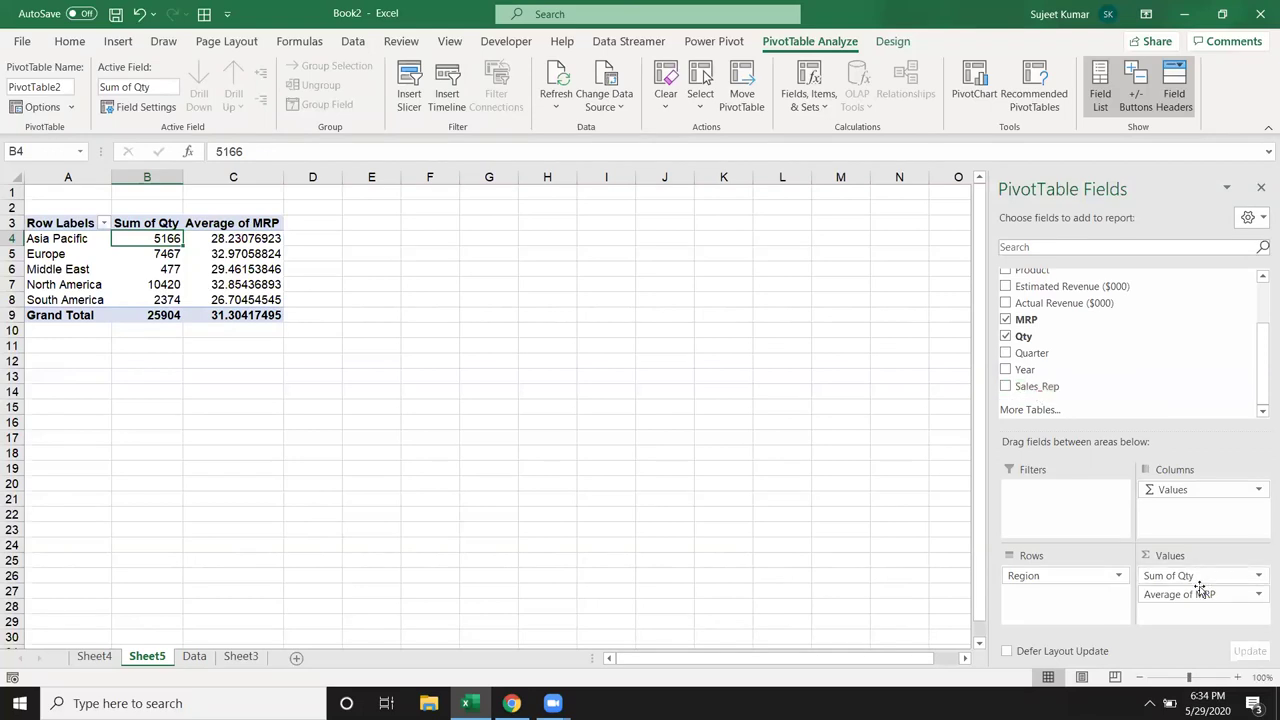
Remove Average of MRP from Values and put Sales_Rep in the pivot's Columns area
left_click_drag(1198, 590, 1172, 405)
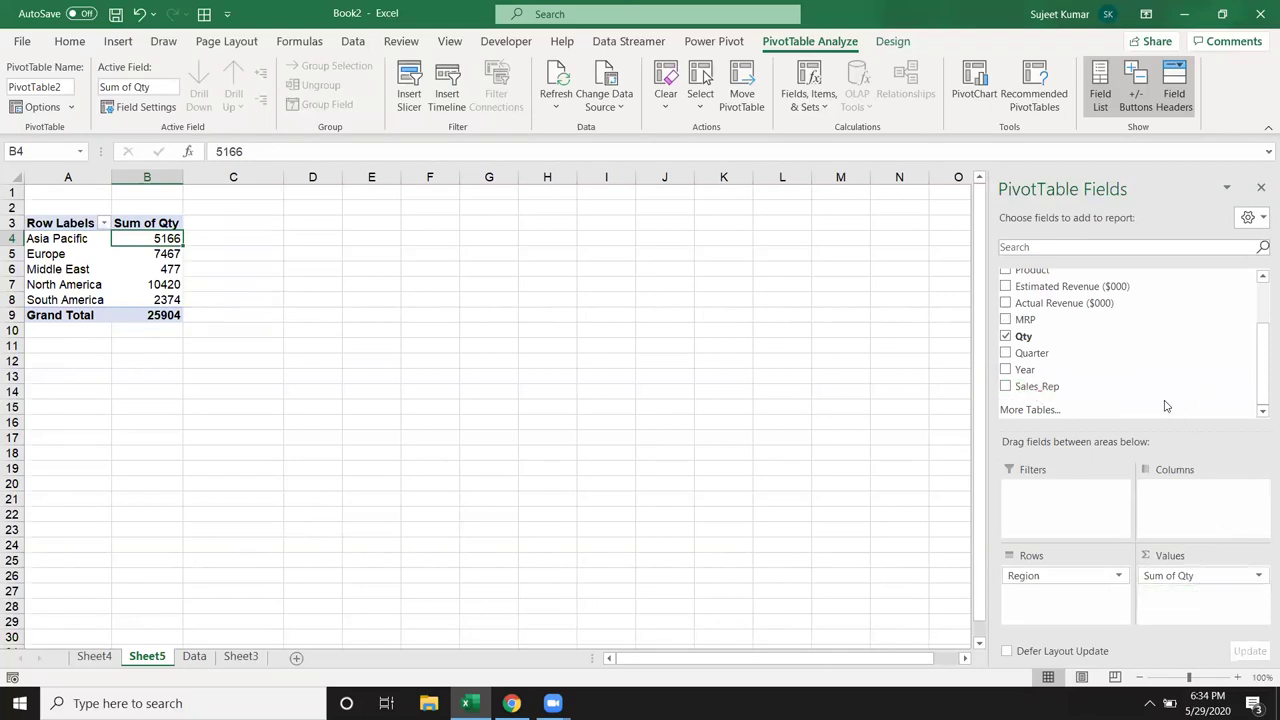
left_click_drag(1065, 384, 1172, 497)
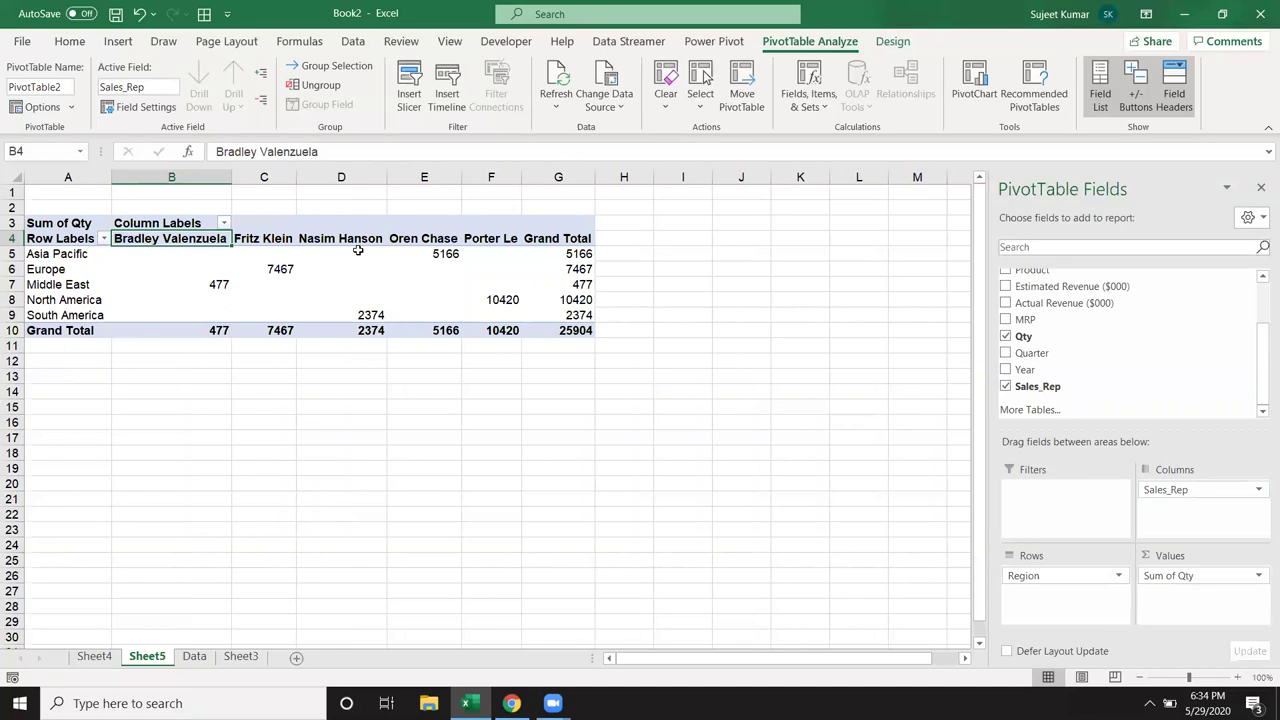
mouse_move(357, 250)
Add MRP back as a sum and rename the Sum of Qty header to 'Qty'
mouse_move(1025, 319)
left_mouse_down()
mouse_move(1165, 545)
mouse_move(1177, 612)
left_mouse_up()
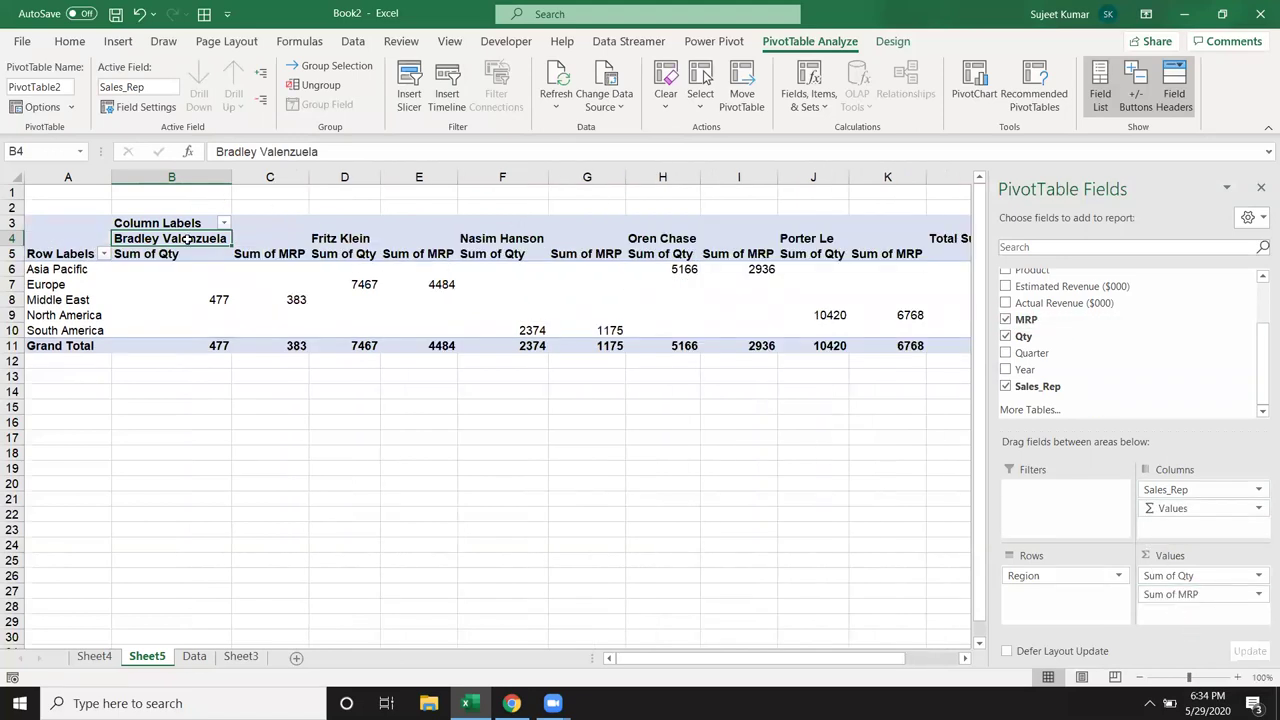
left_click(176, 254)
left_click(258, 258)
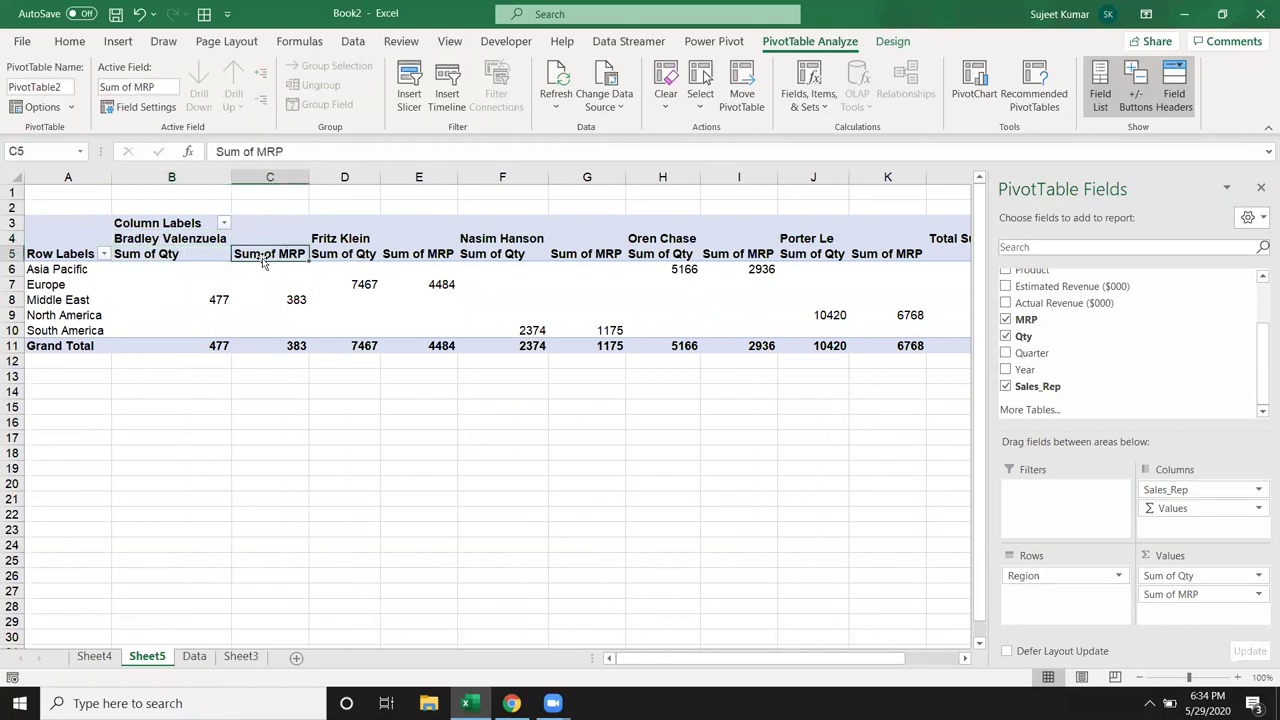
left_click(205, 261)
type("Qty")
key("Return")
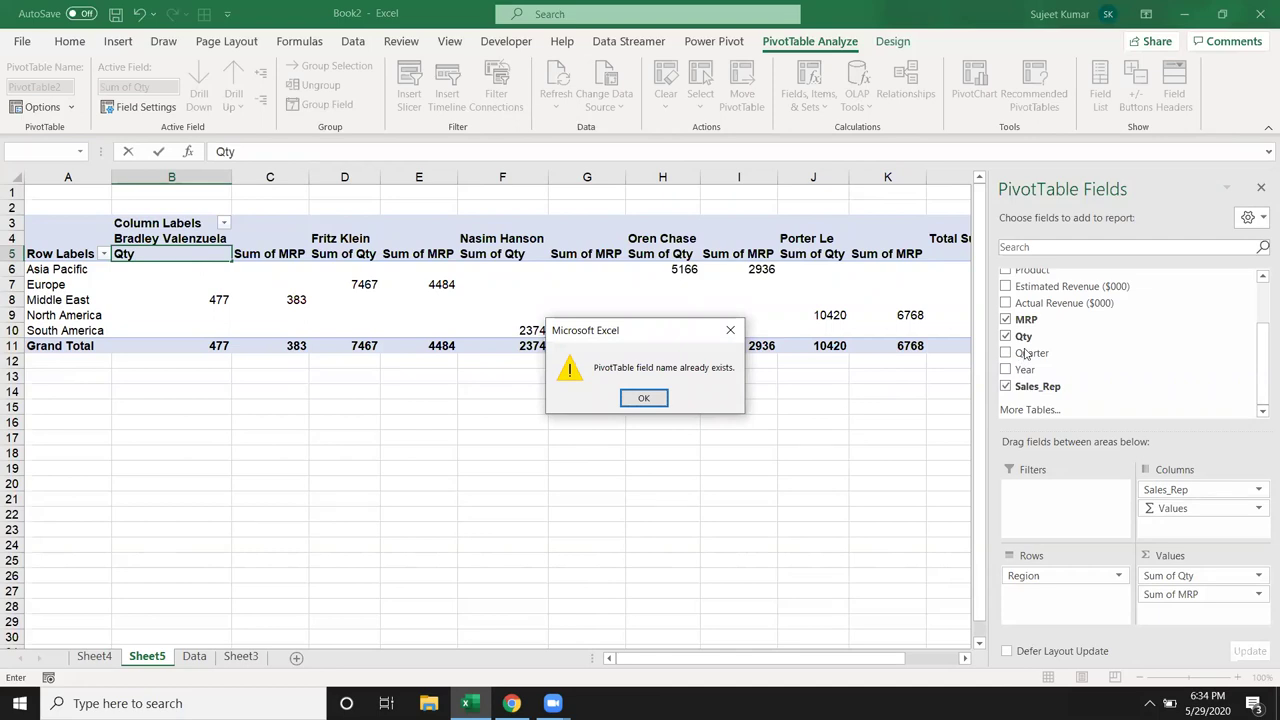
left_click(645, 399)
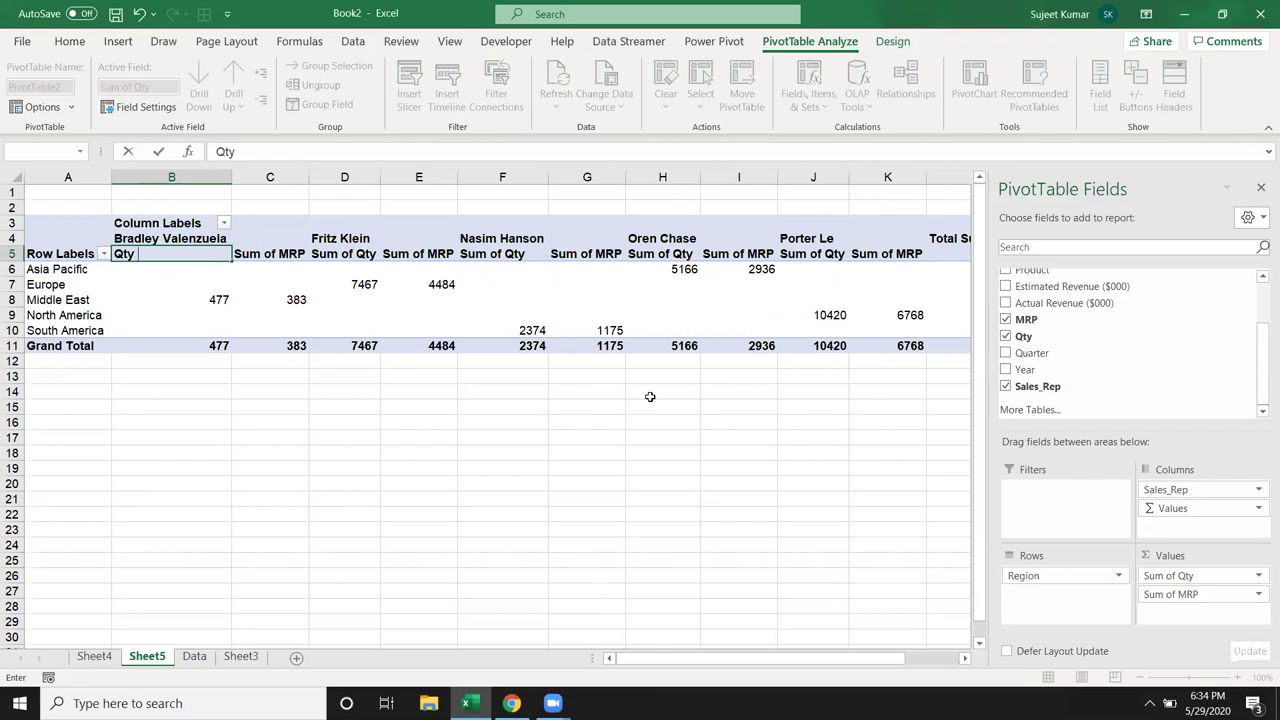
key("Return")
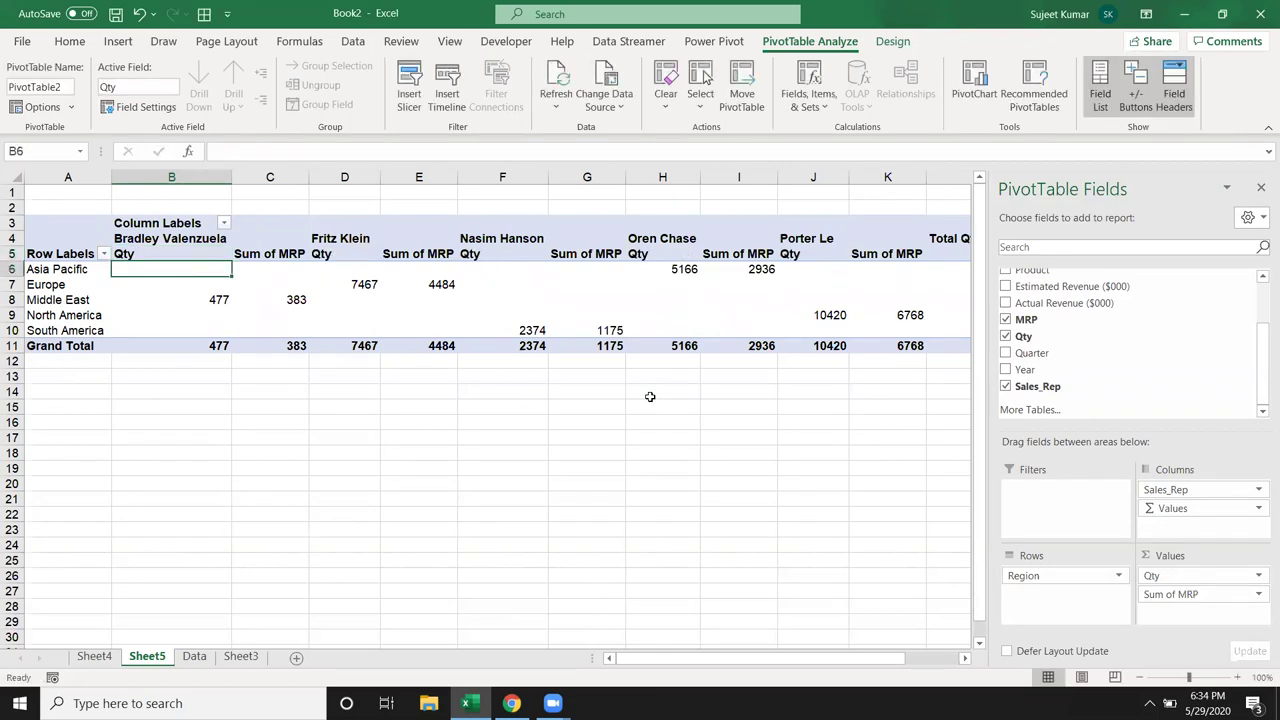
Rename the Sum of MRP header to 'MRP', keeping it despite the warning
left_click(261, 245)
left_click(262, 252)
type("MRP")
key("Return")
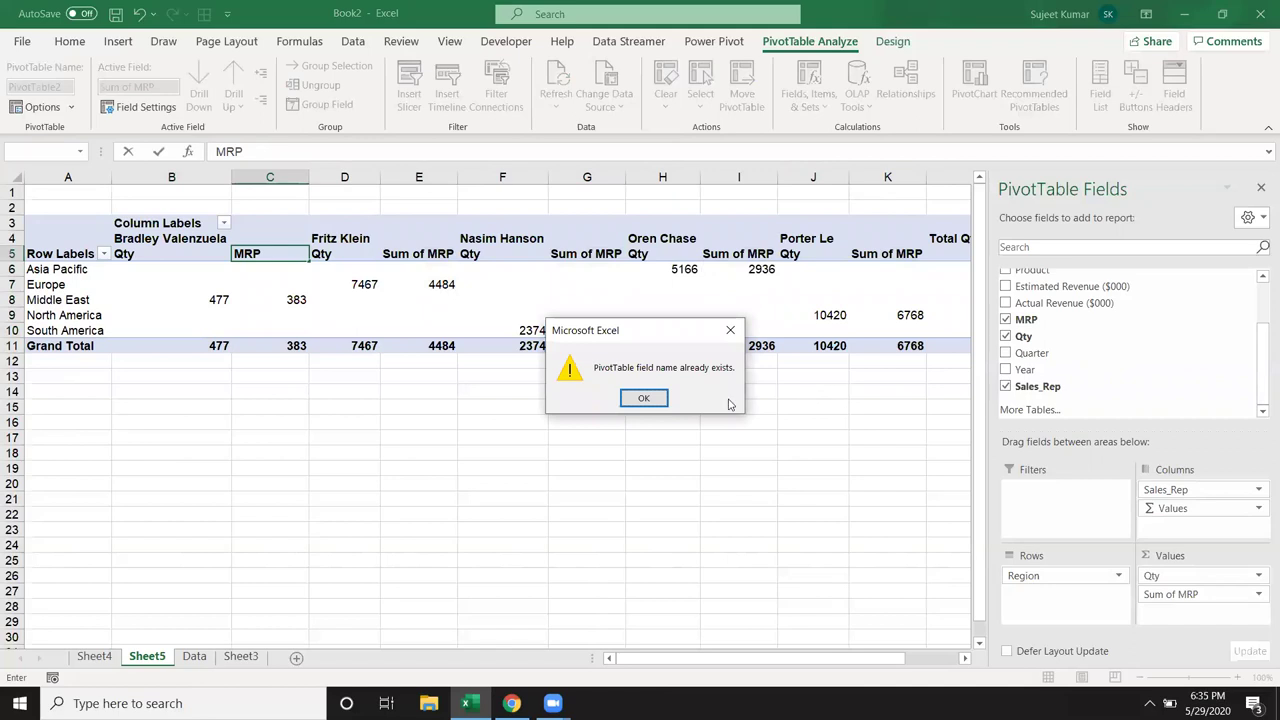
left_click(644, 398)
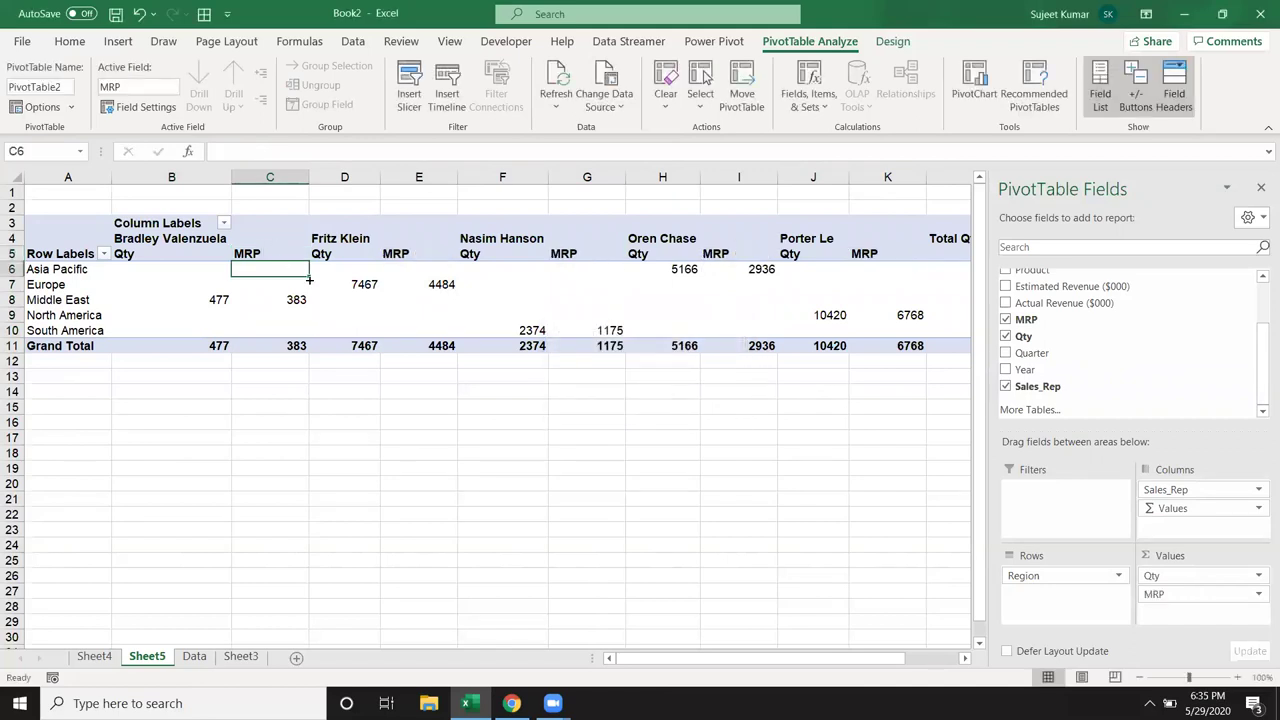
left_click_drag(172, 238, 268, 234)
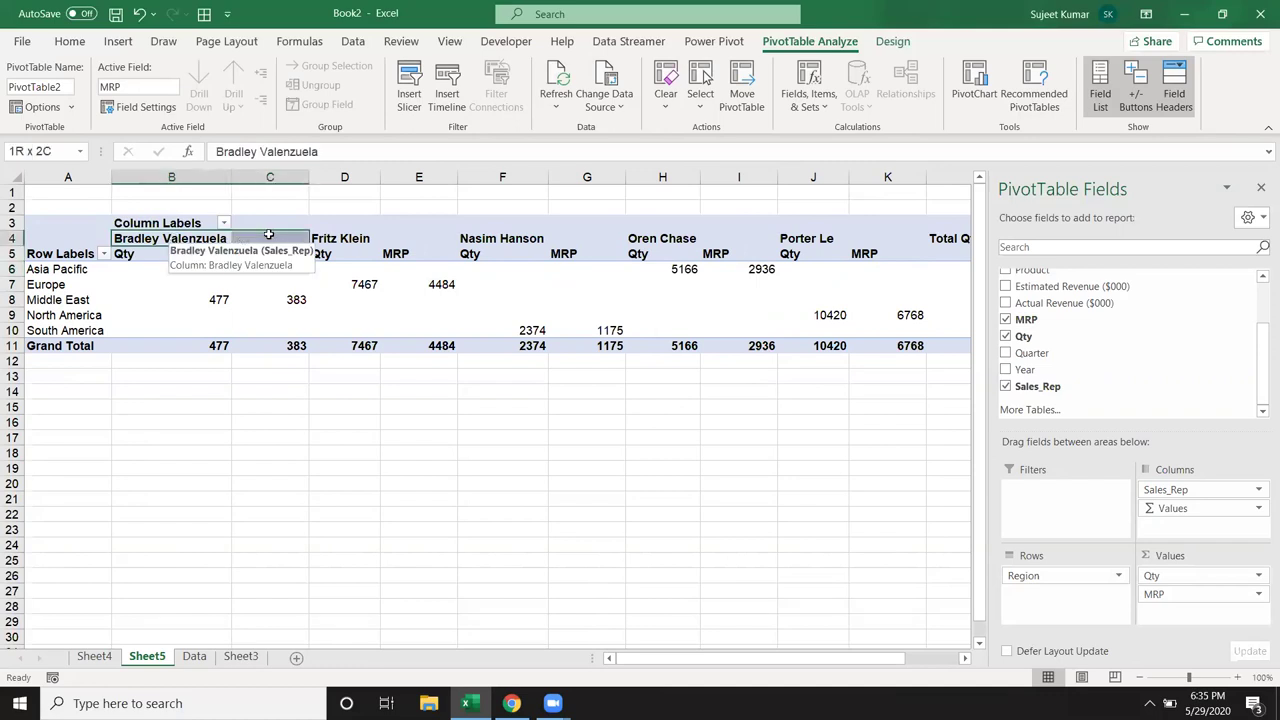
Drag Sales_Rep from Columns into Rows so it nests below Region
left_click(268, 233)
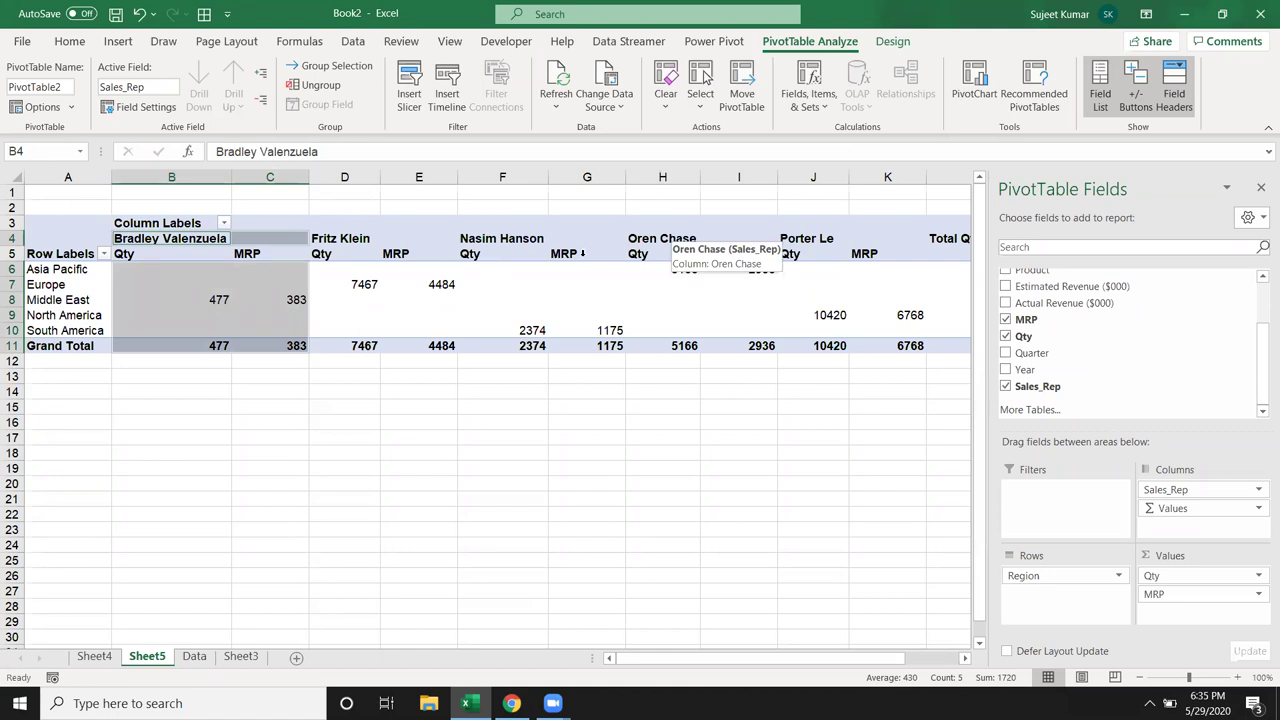
left_click_drag(762, 660, 726, 685)
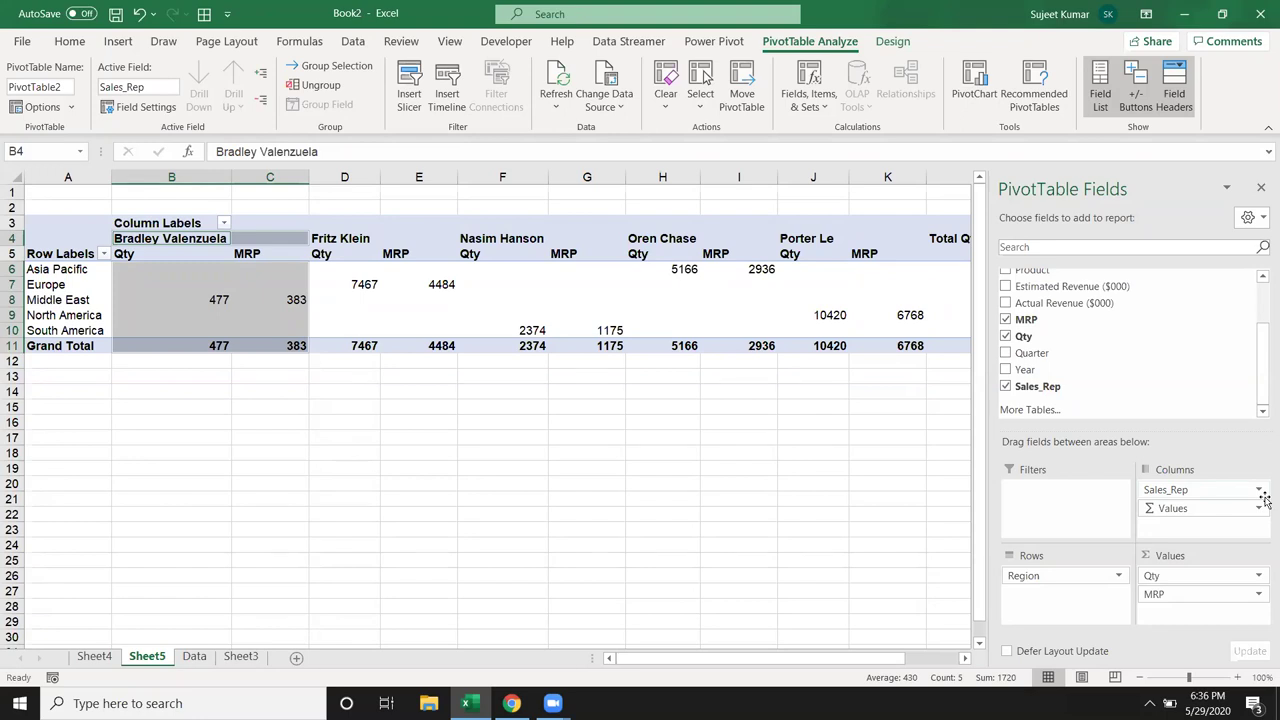
left_click_drag(1263, 499, 1084, 594)
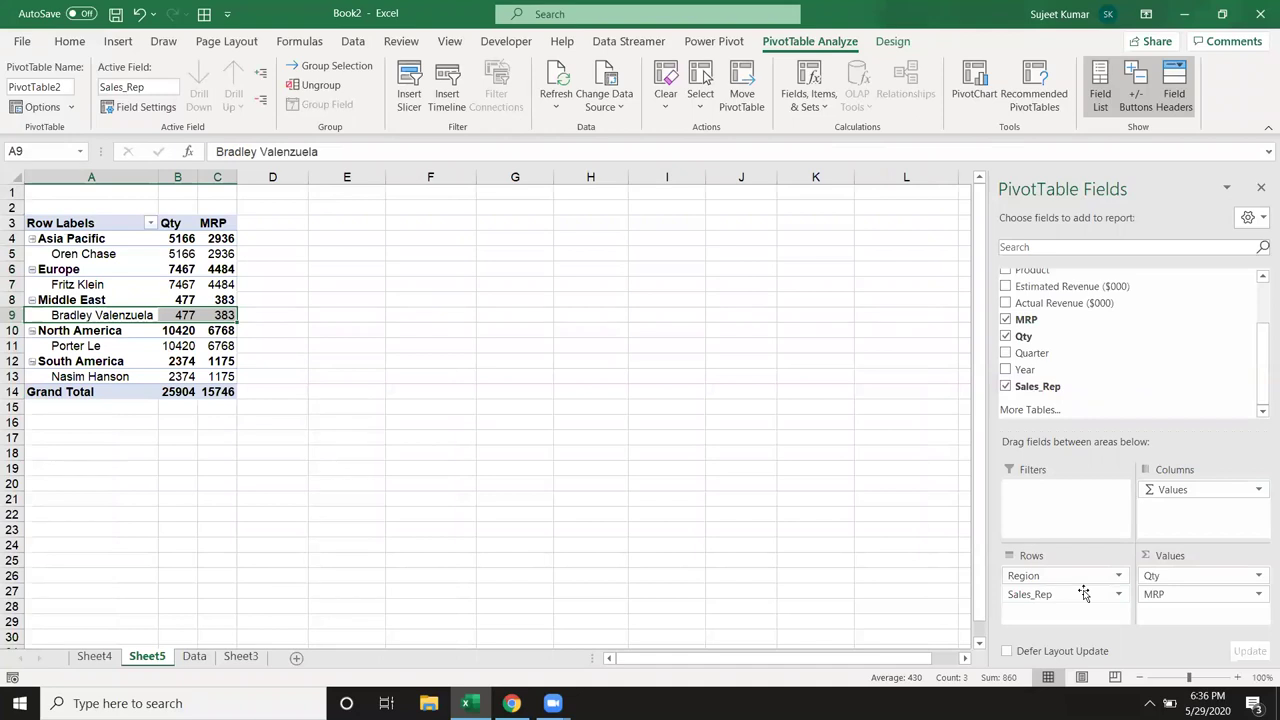
left_click(212, 390)
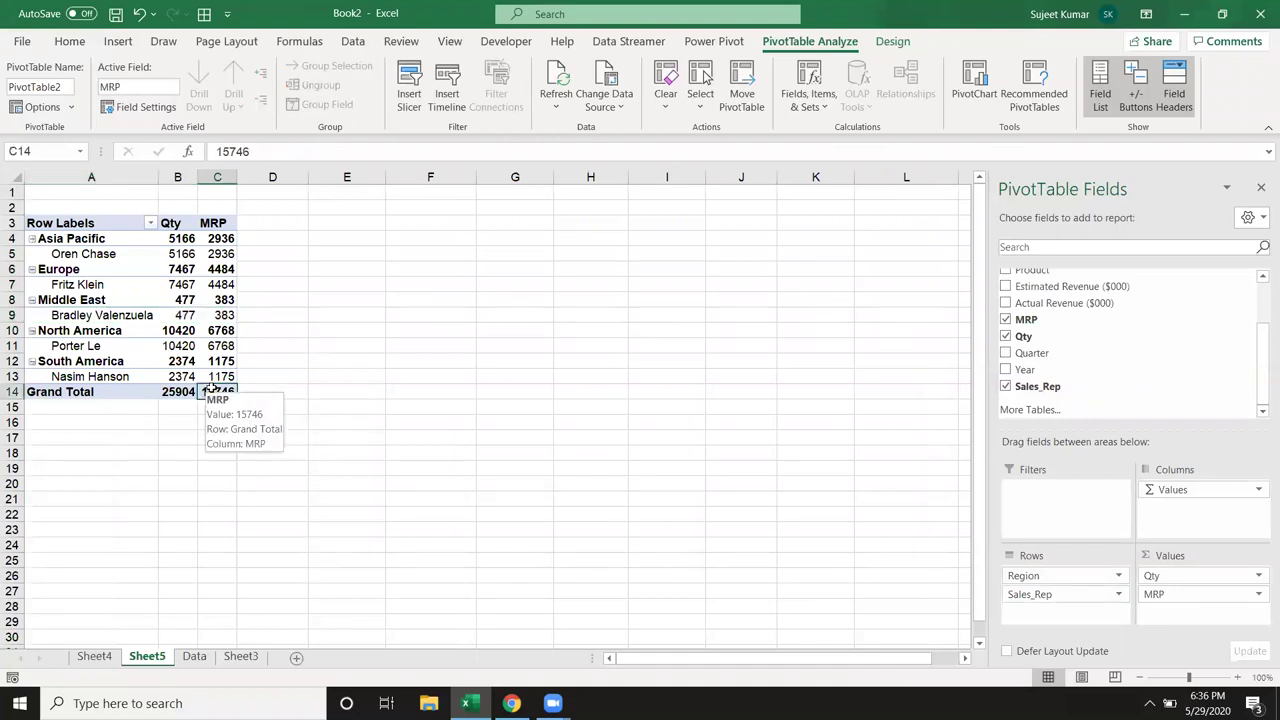
mouse_move(1040, 598)
left_mouse_down()
mouse_move(1189, 533)
mouse_move(1193, 488)
mouse_move(1088, 618)
mouse_move(1069, 603)
left_mouse_up()
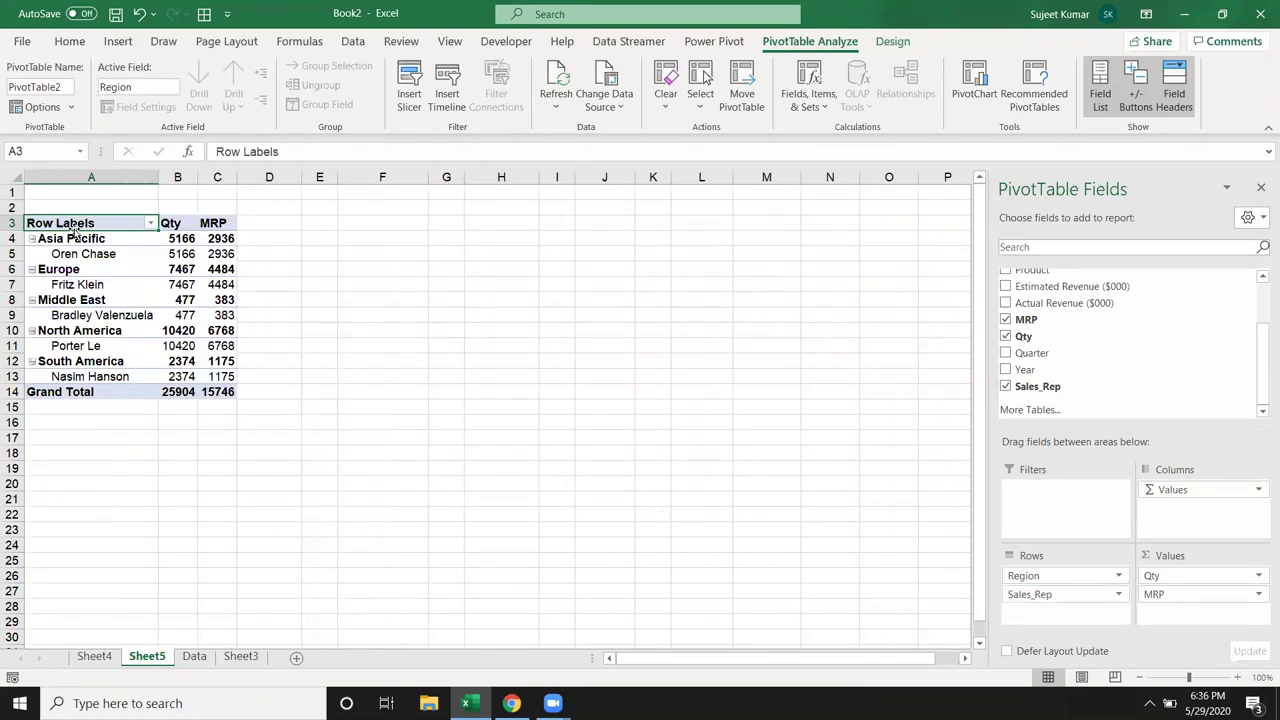
left_click_drag(74, 226, 220, 392)
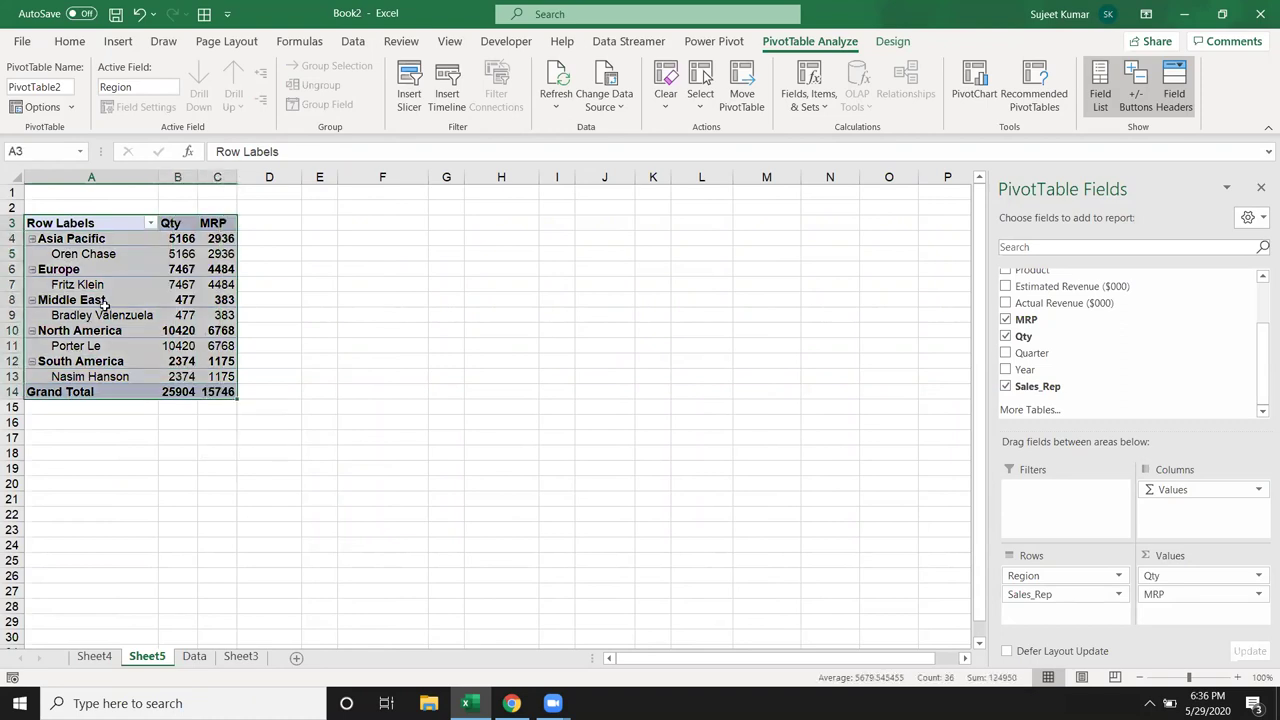
left_click(78, 256)
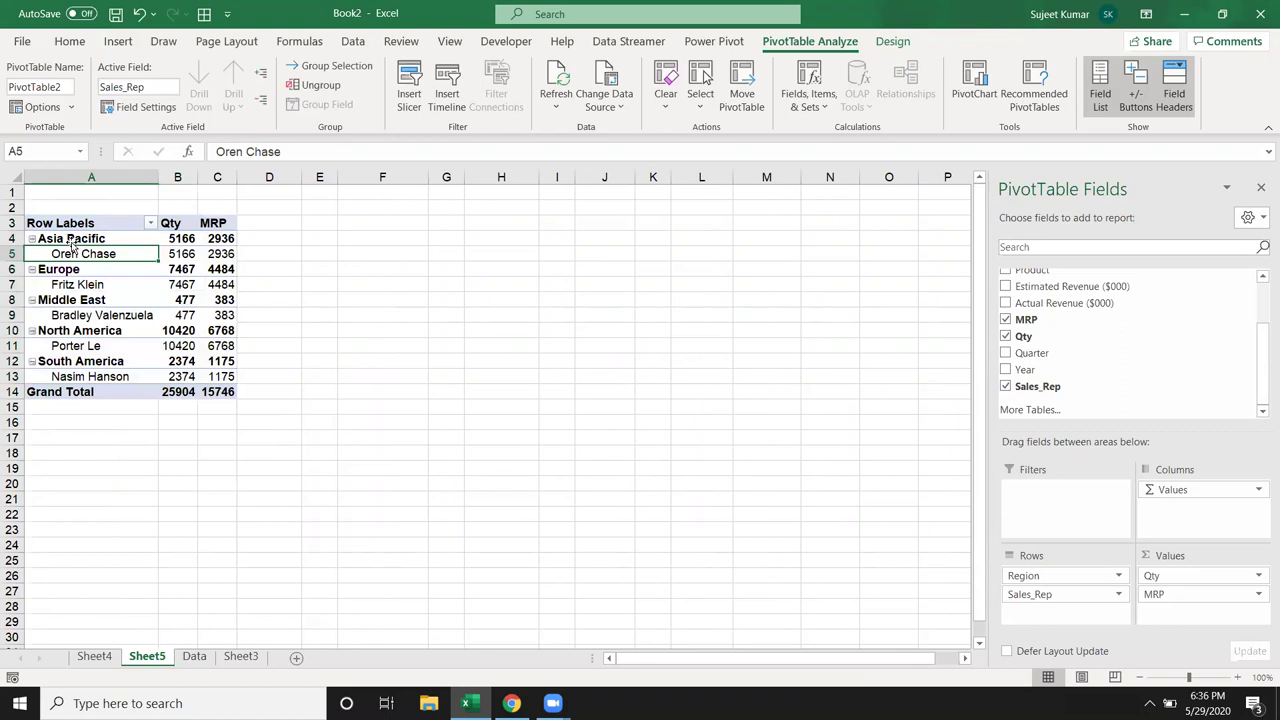
left_click(66, 239)
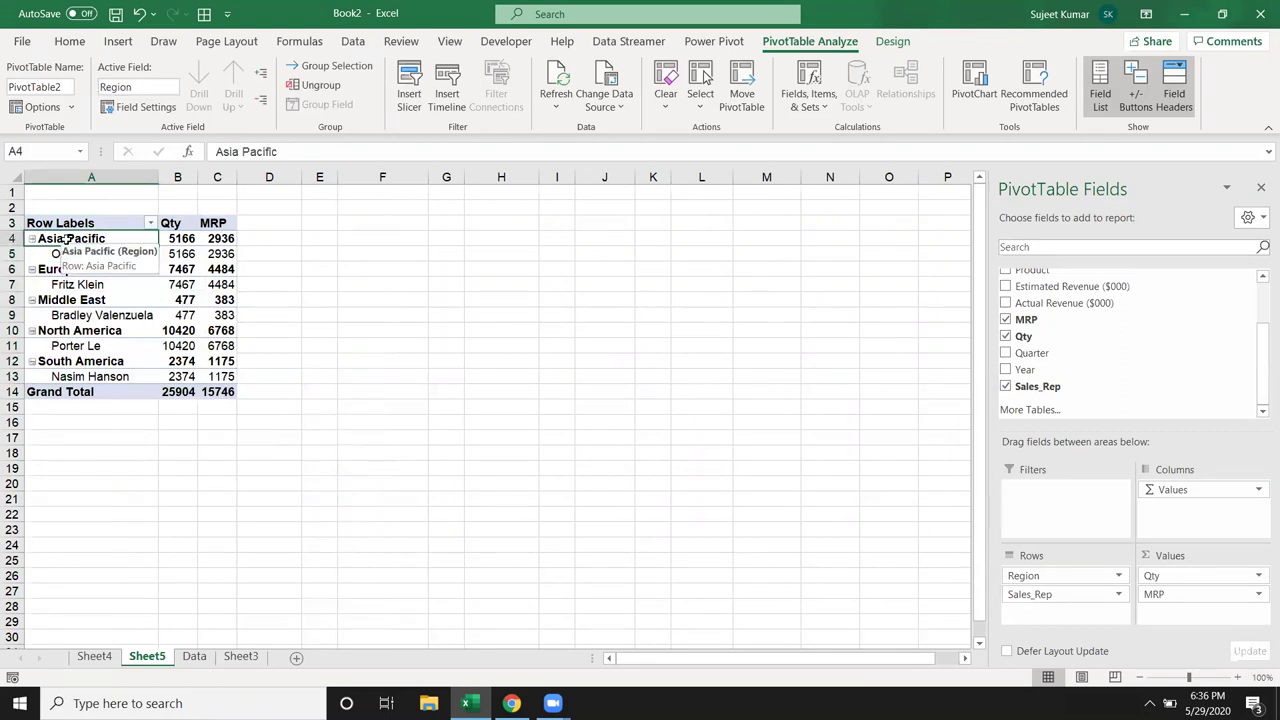
left_click(85, 180)
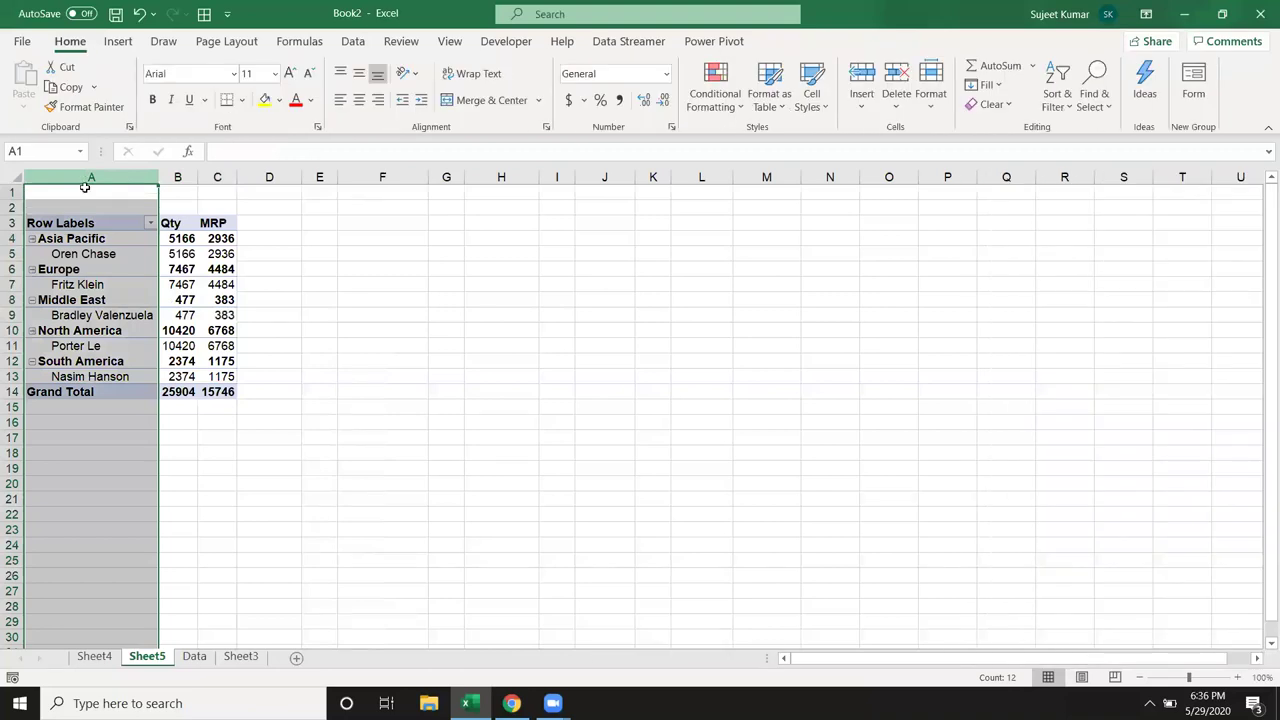
left_click(117, 254)
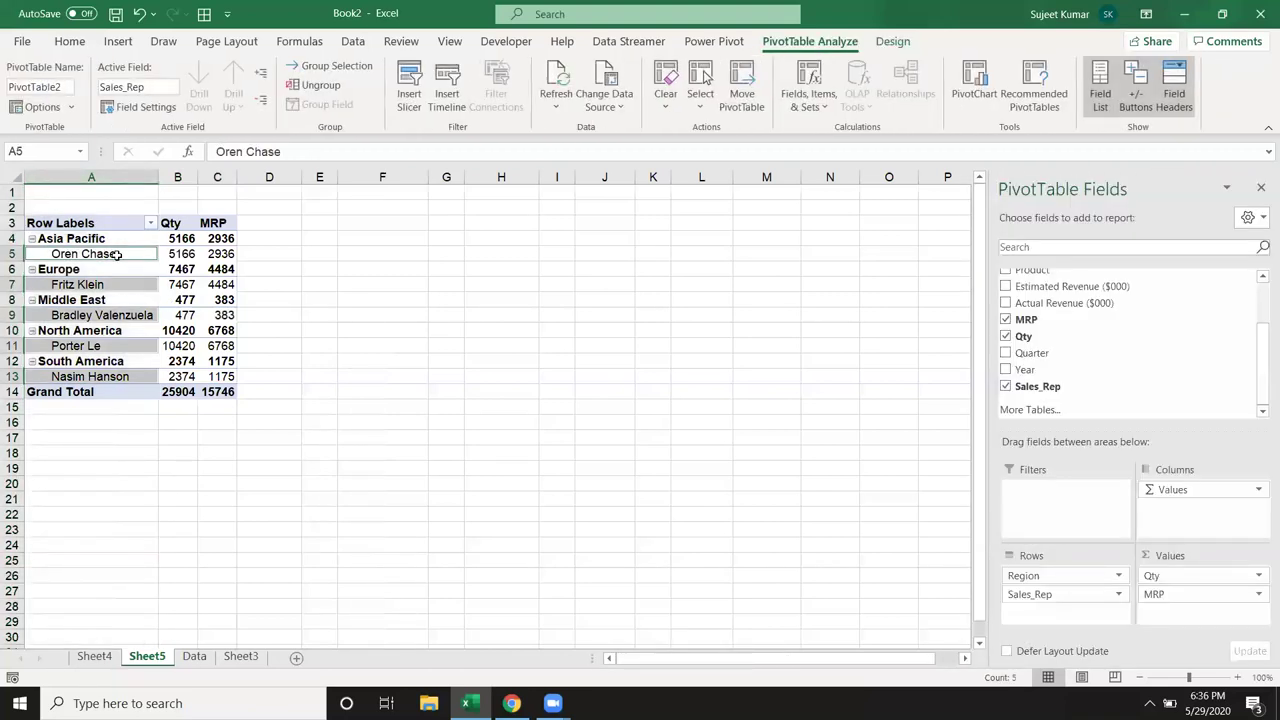
left_click(117, 254)
Enable Classic PivotTable layout on the Display tab of PivotTable Options
right_click(117, 254)
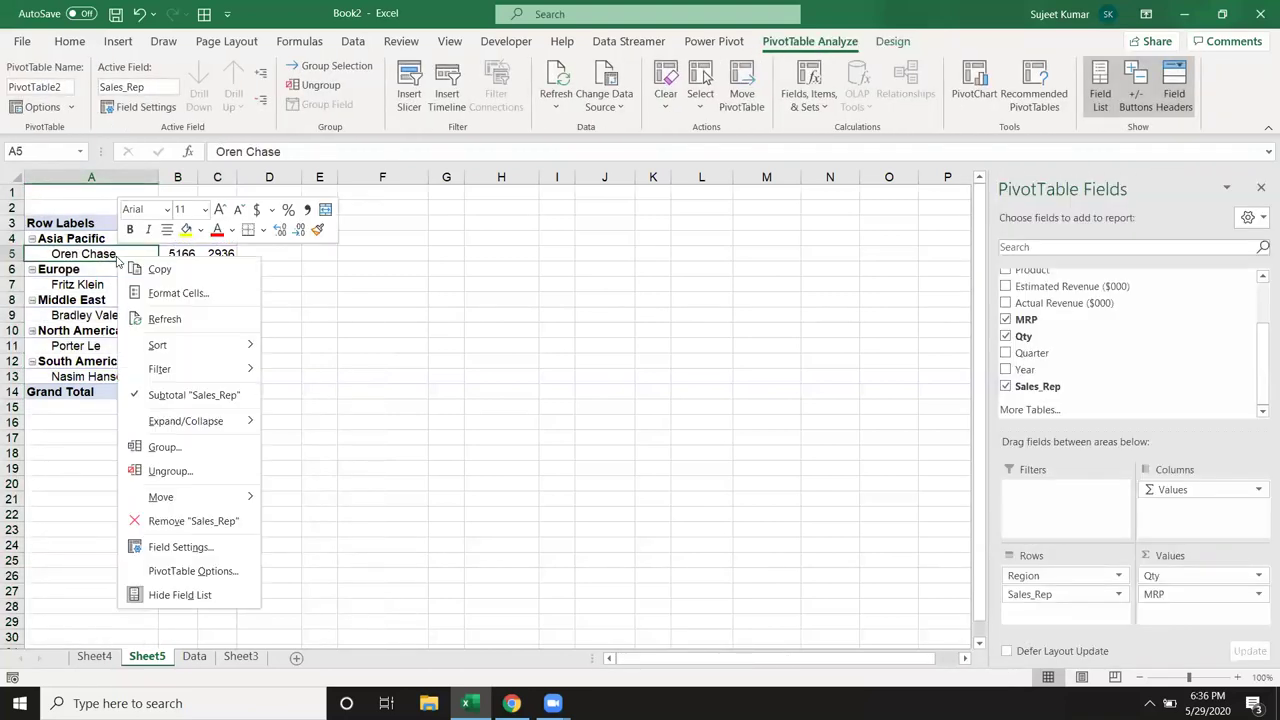
left_click(216, 572)
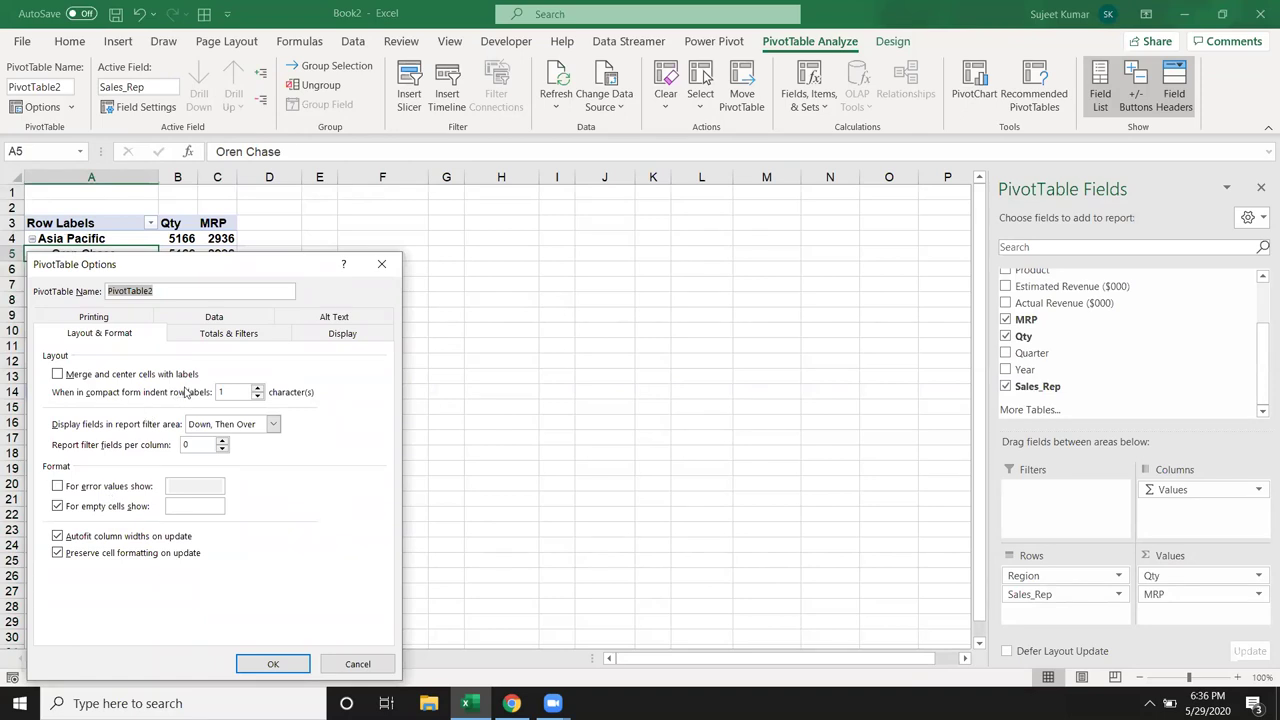
left_click(331, 341)
left_click(135, 465)
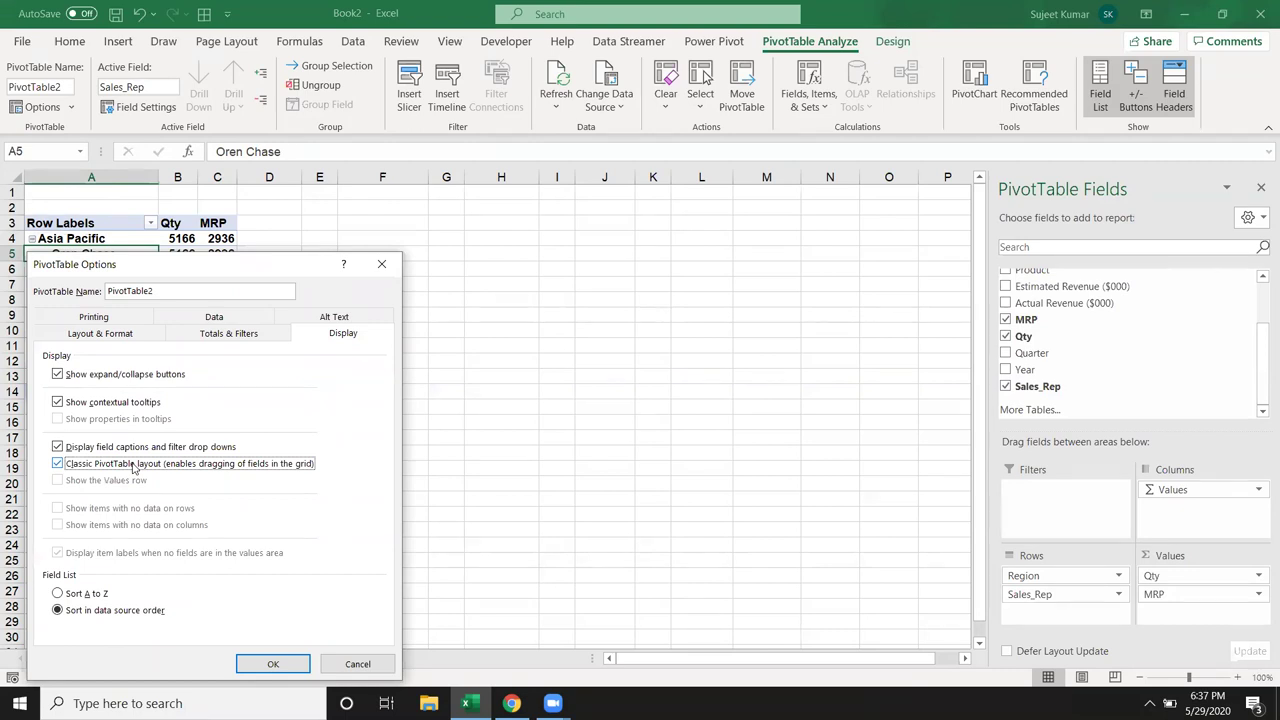
left_click(270, 664)
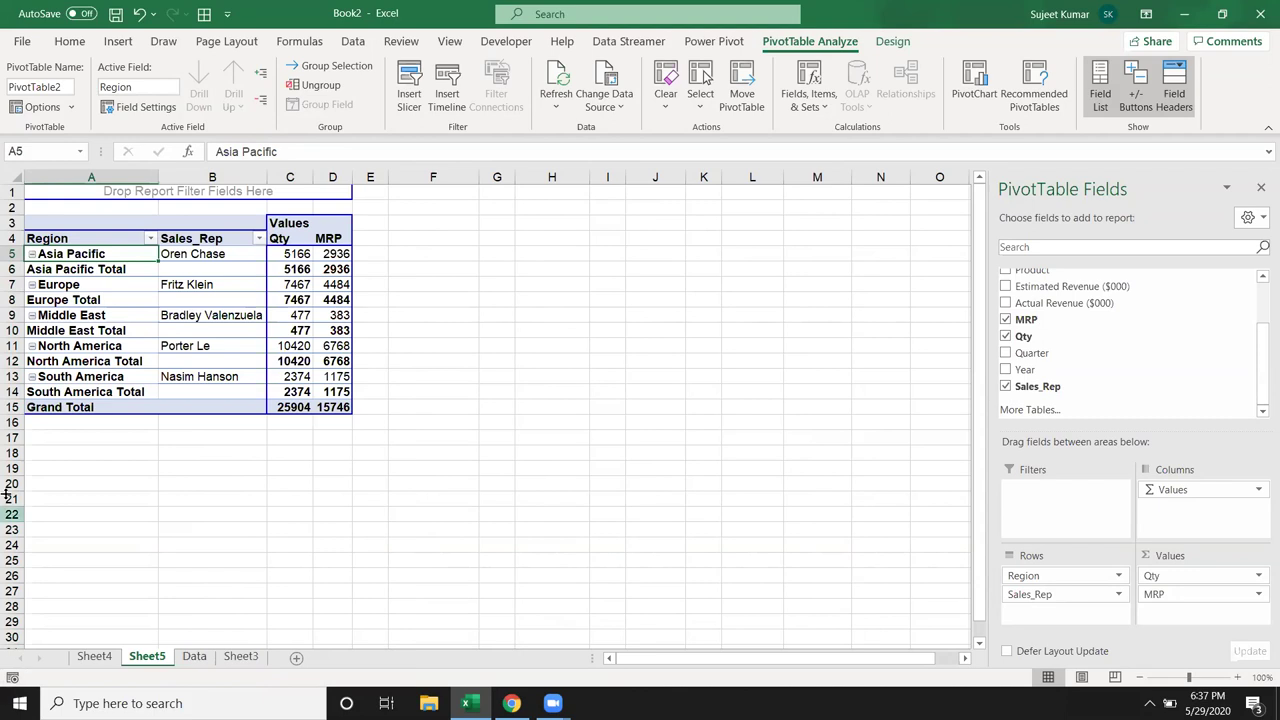
left_click(106, 273)
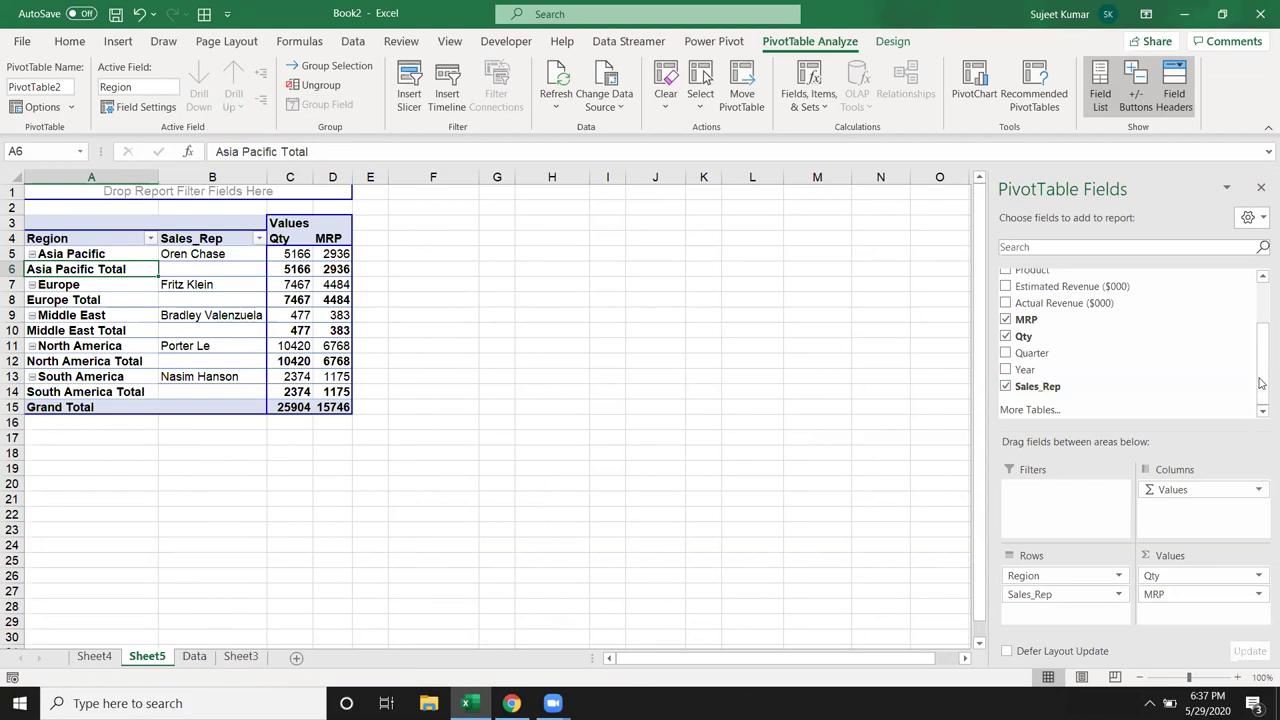
left_click_drag(1260, 383, 1260, 348)
left_click_drag(1060, 594, 1134, 380)
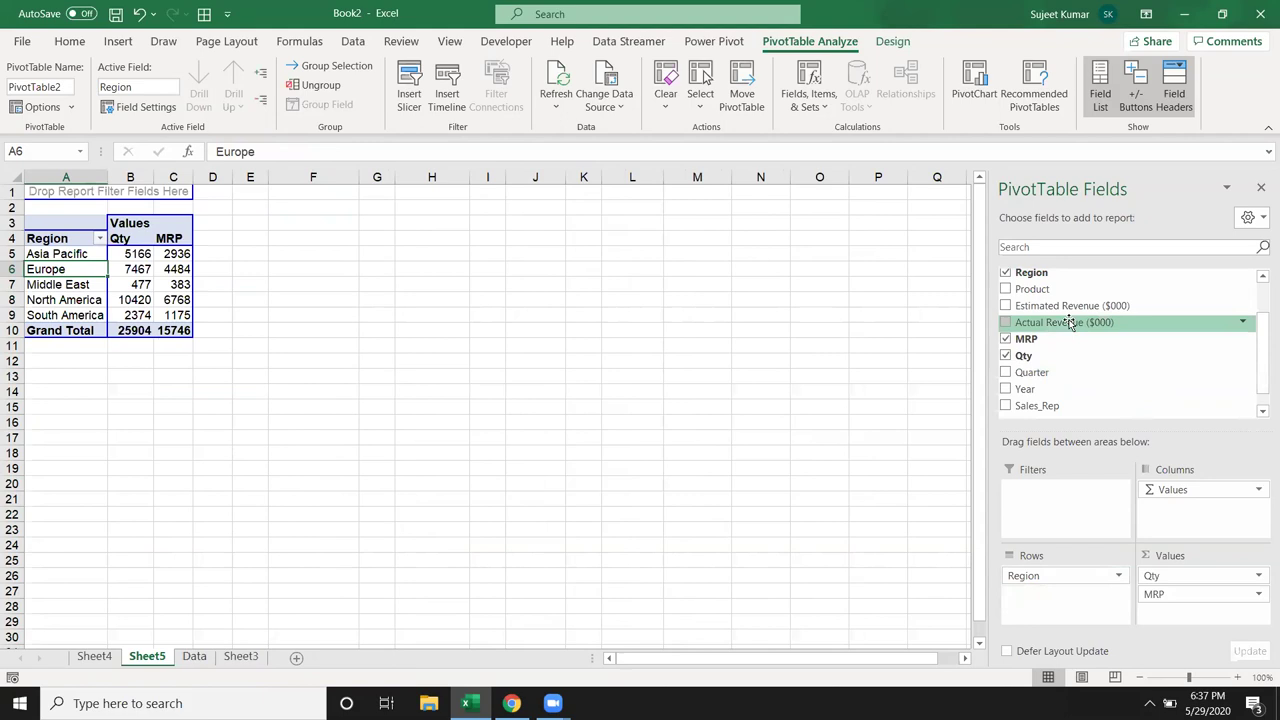
left_click_drag(1261, 350, 1260, 310)
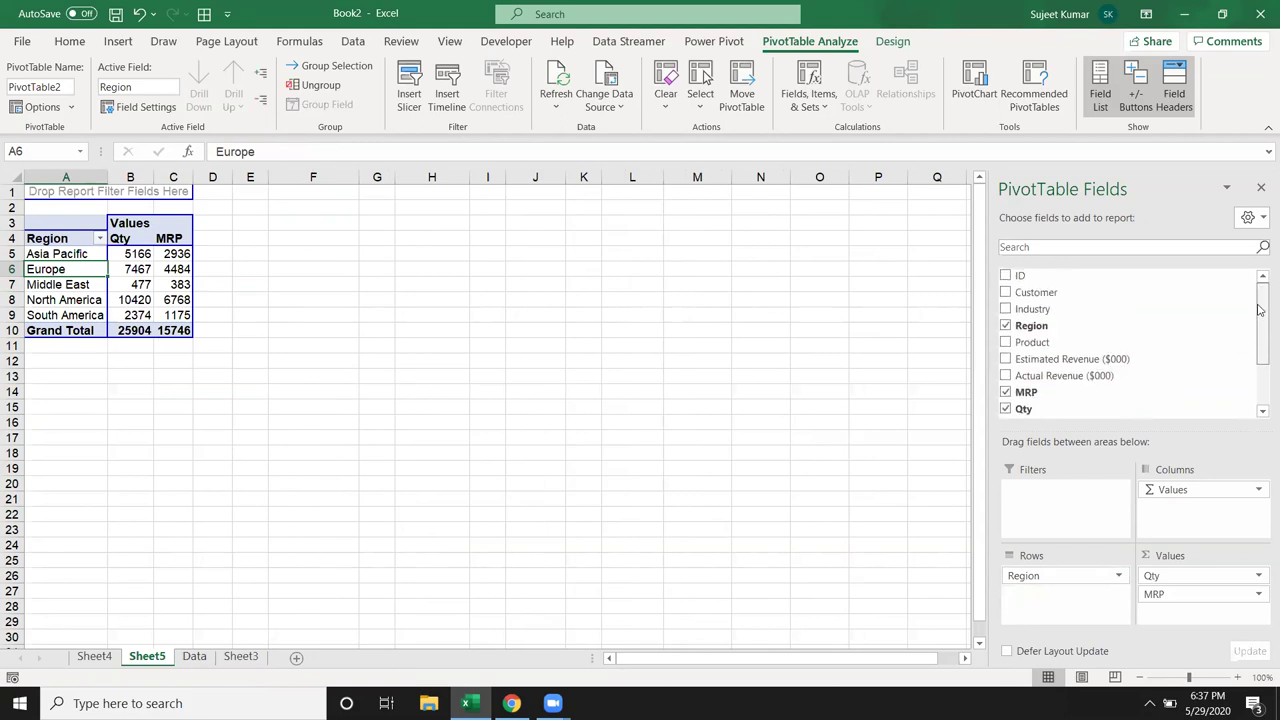
mouse_move(1174, 309)
left_mouse_down()
mouse_move(1066, 622)
mouse_move(1051, 611)
left_mouse_up()
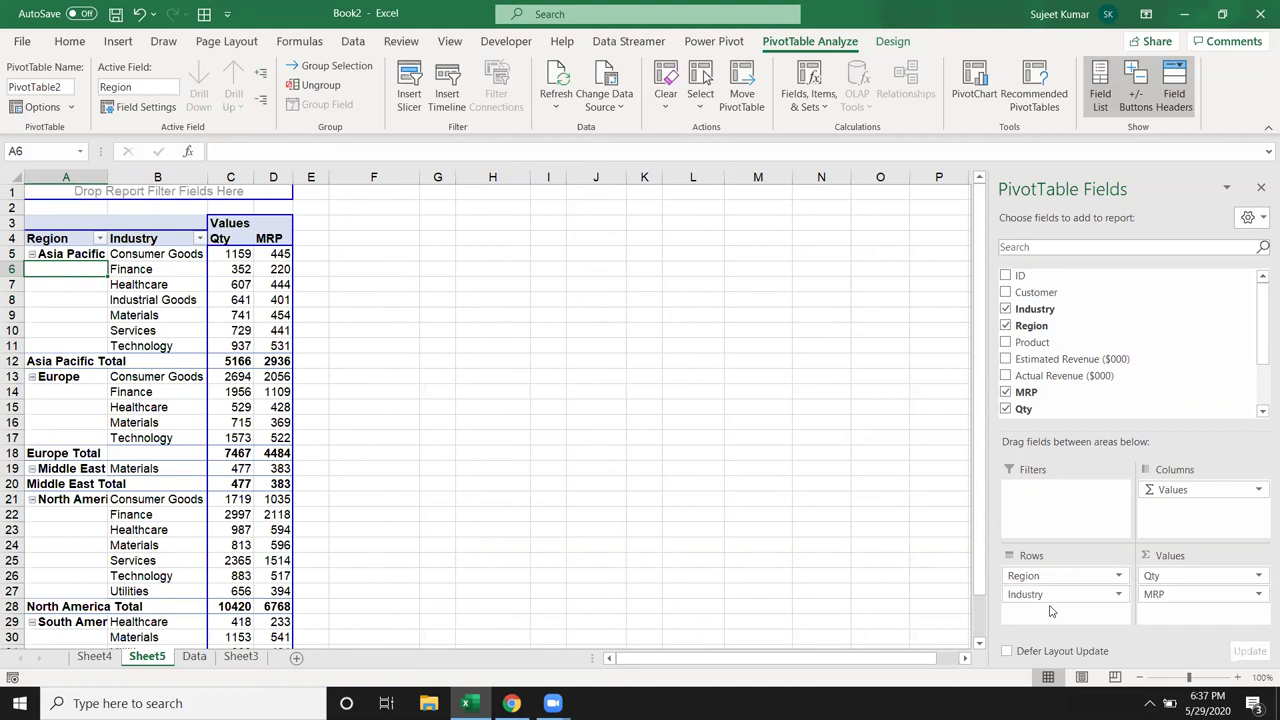
left_click(644, 606)
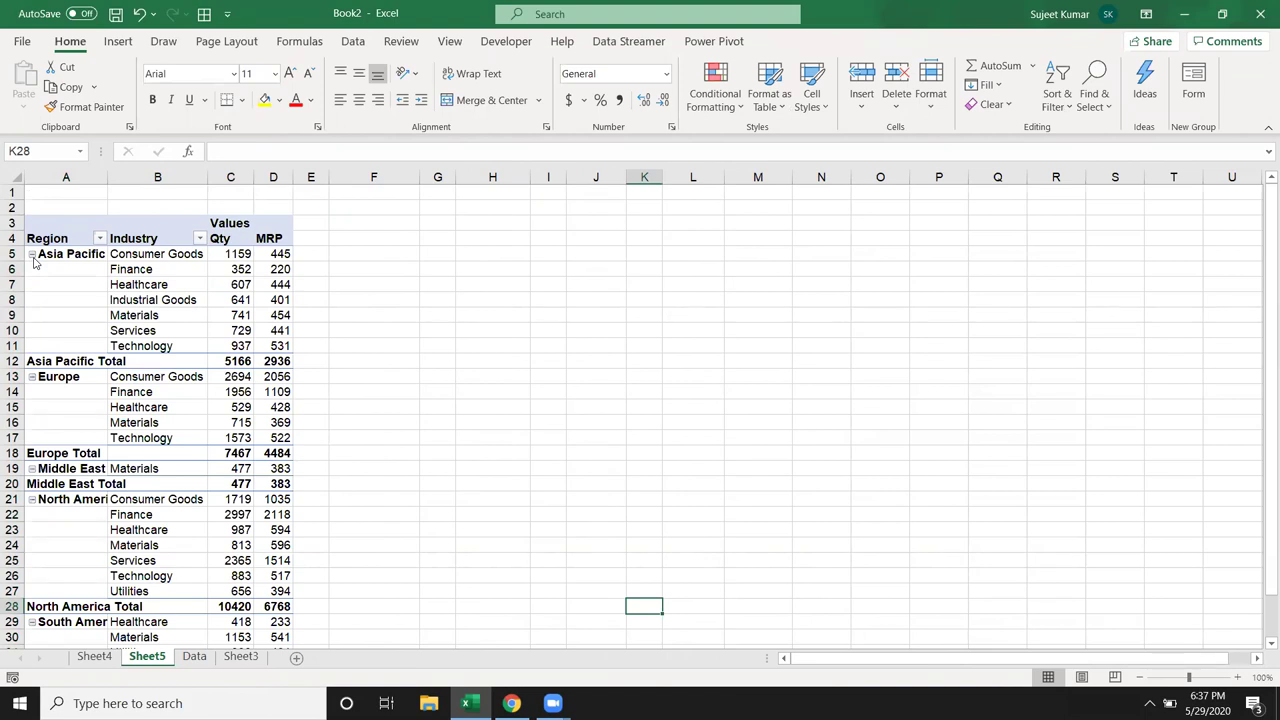
left_click(31, 254)
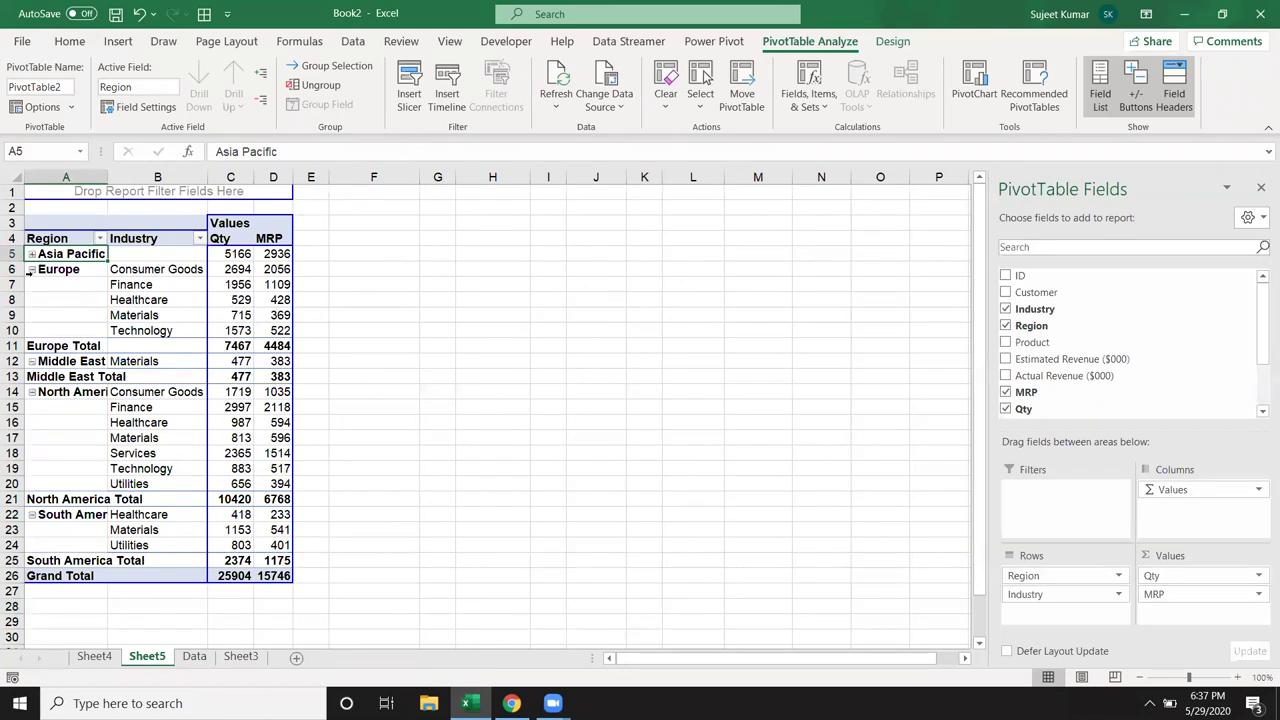
left_click(32, 270)
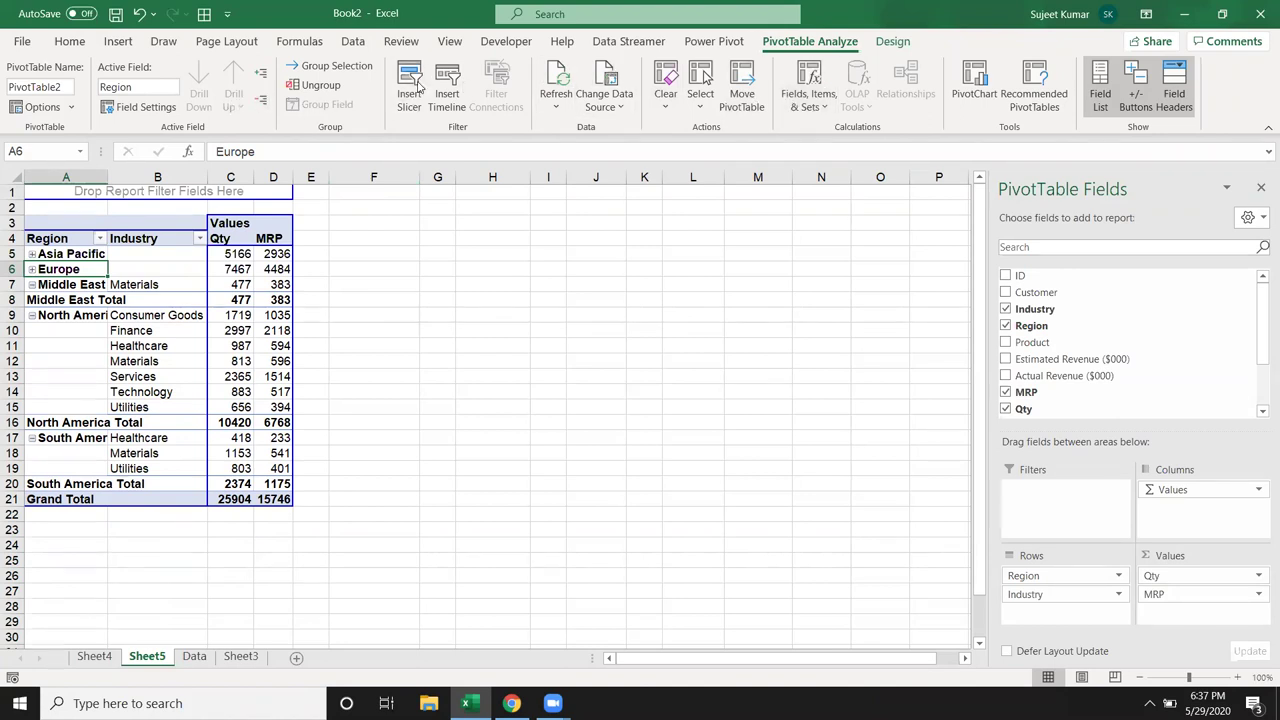
left_click(259, 103)
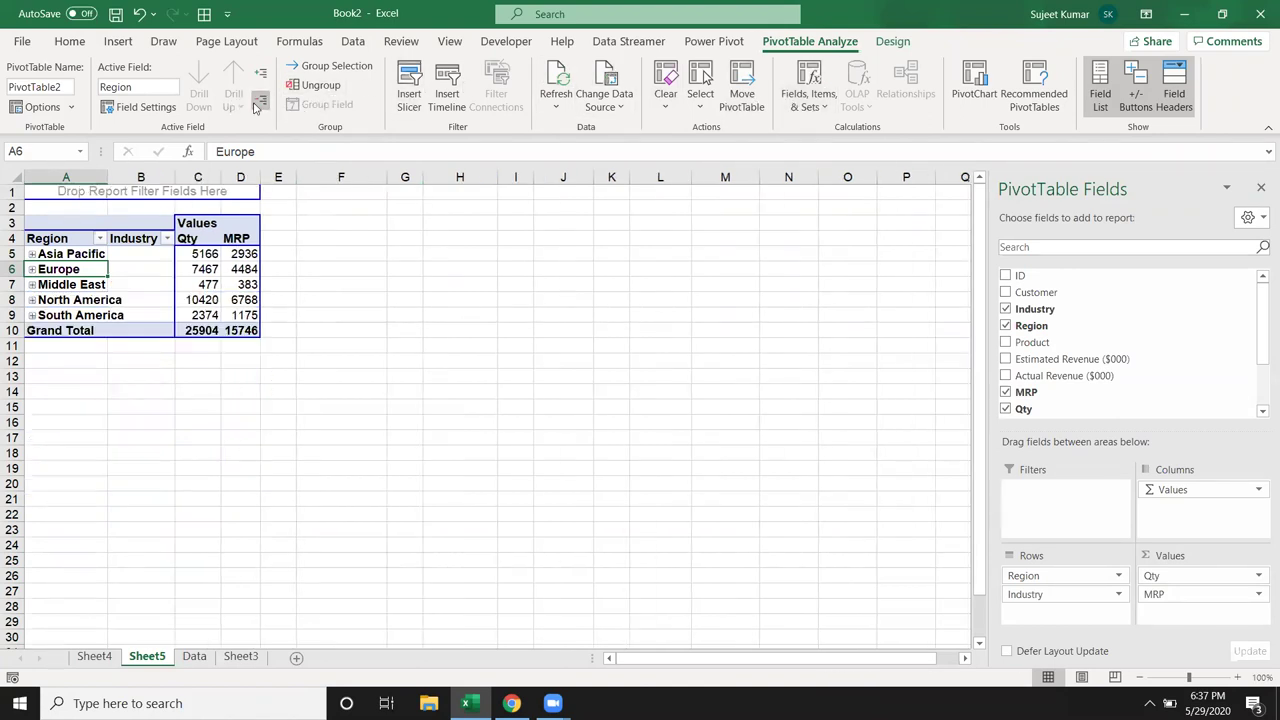
left_click(155, 391)
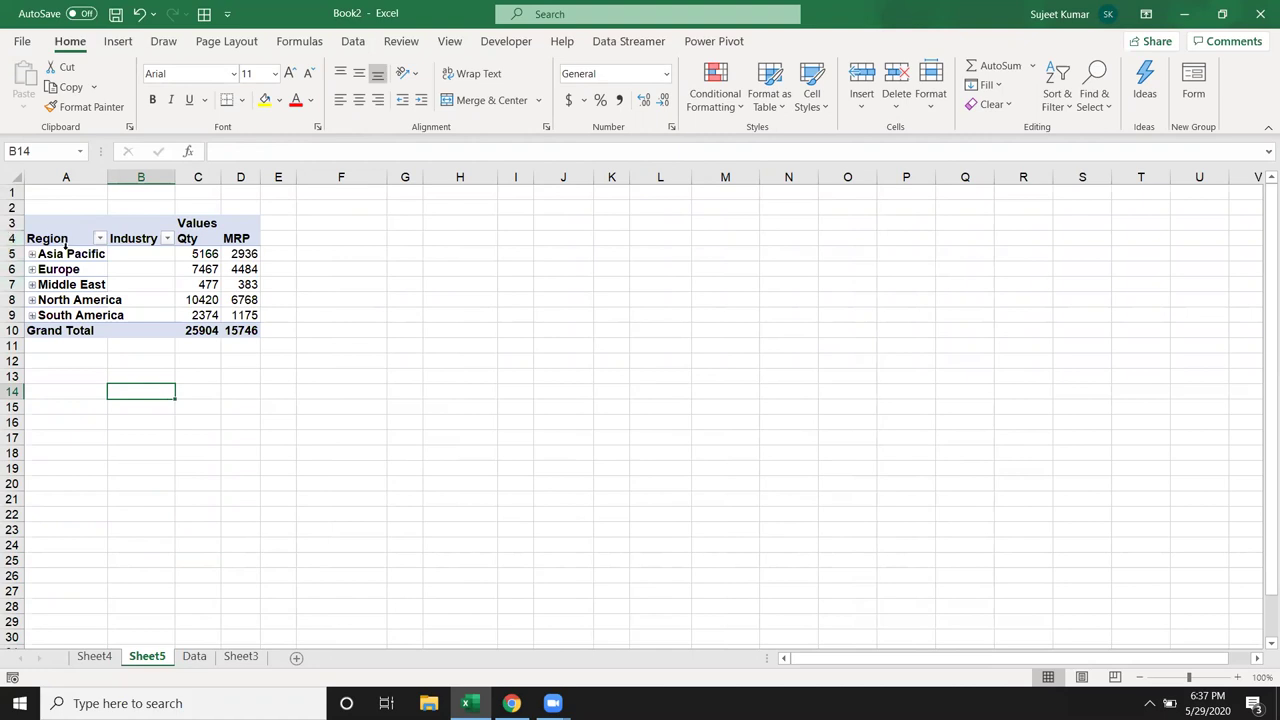
left_click(30, 271)
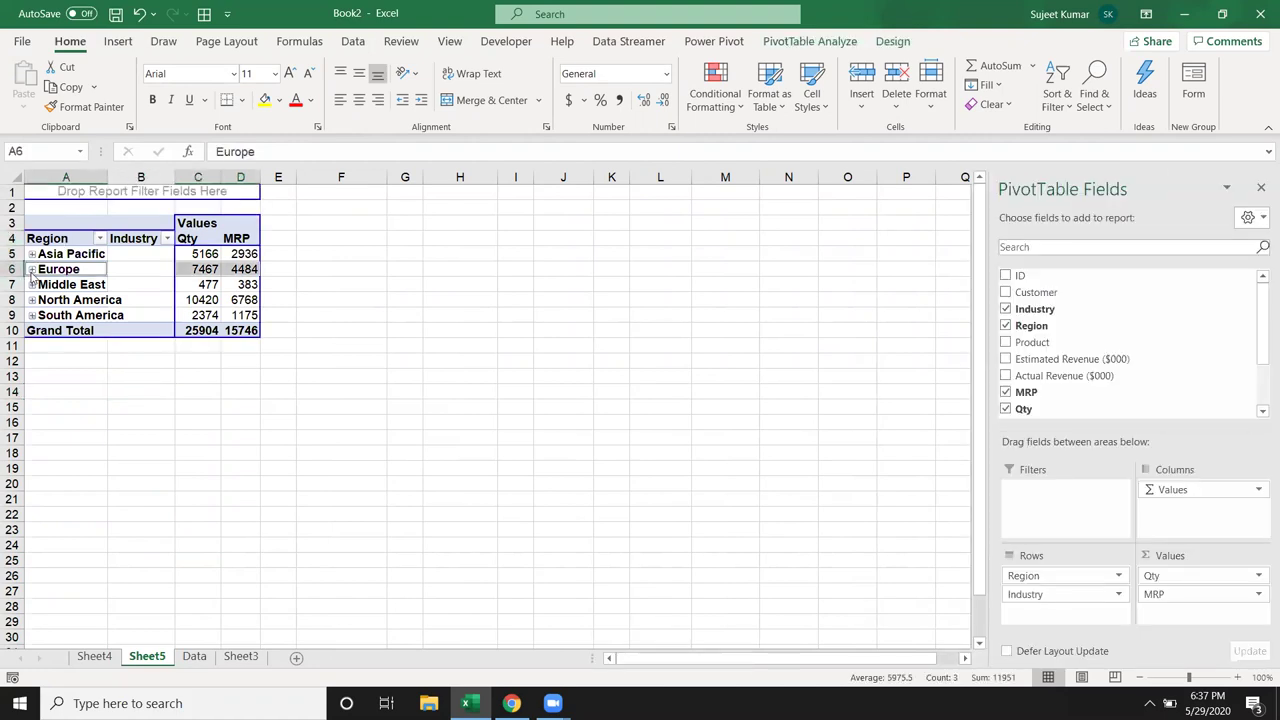
left_click(31, 272)
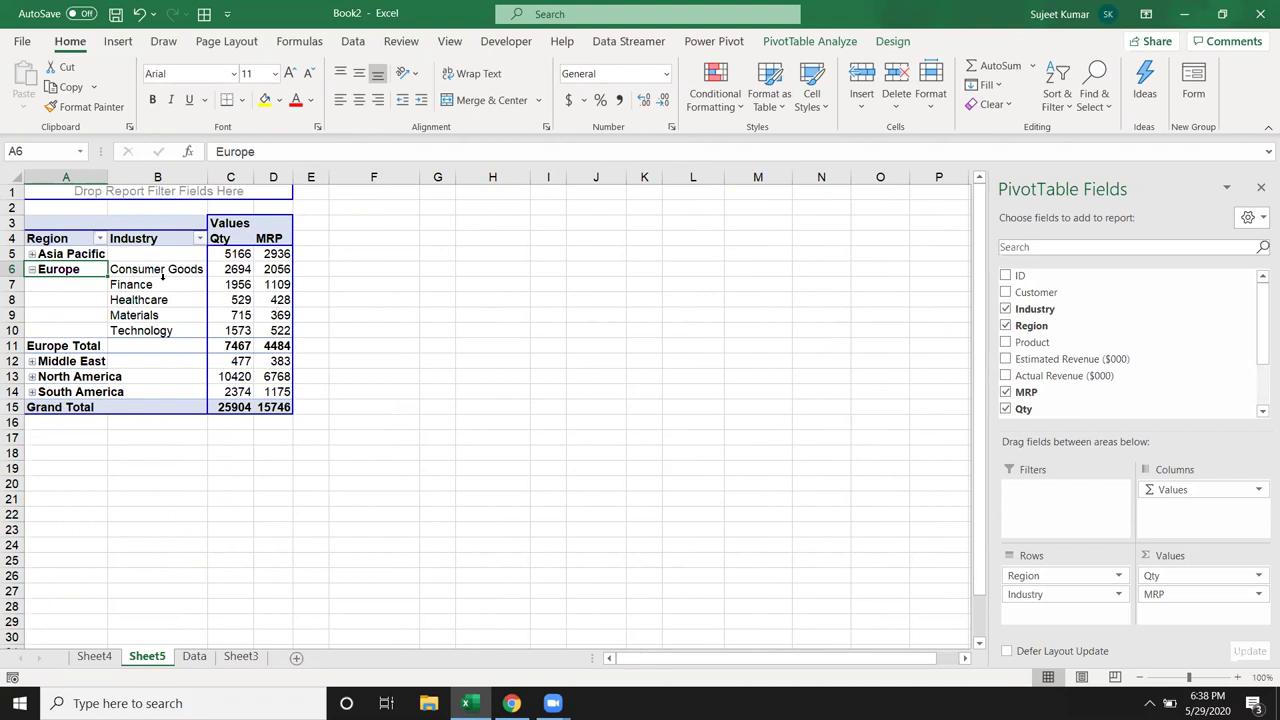
left_click(32, 270)
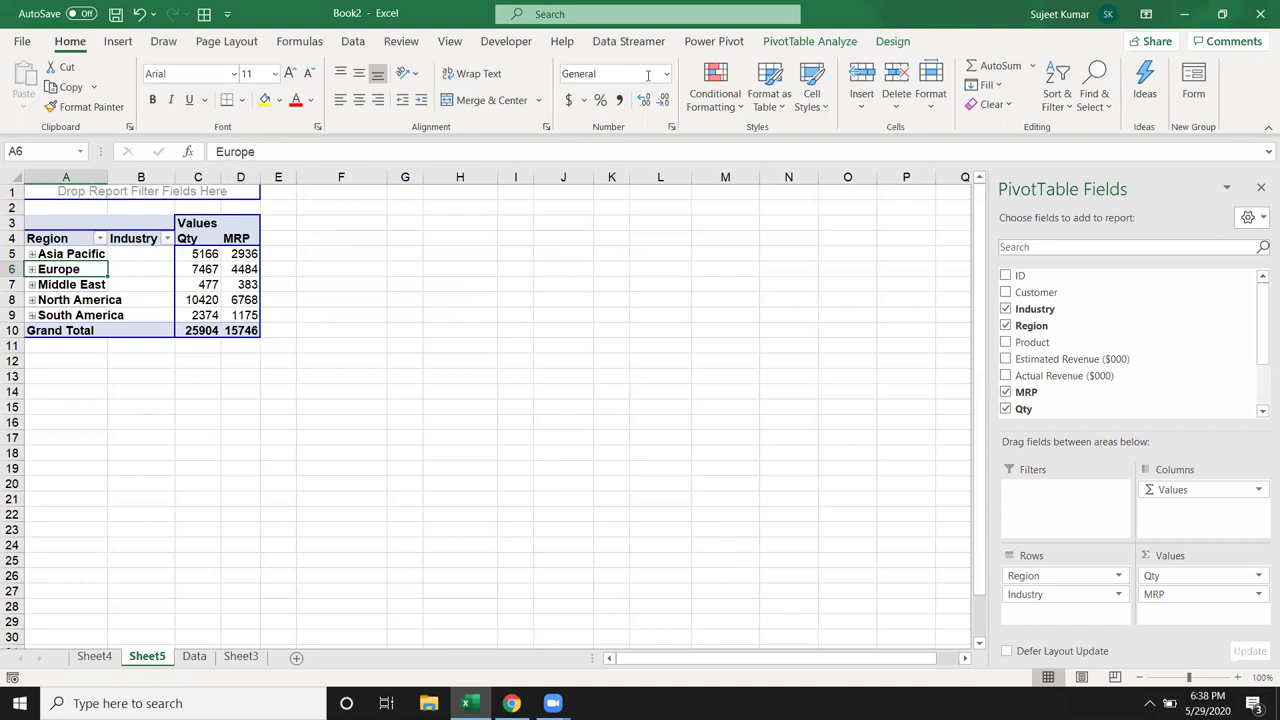
left_click(810, 43)
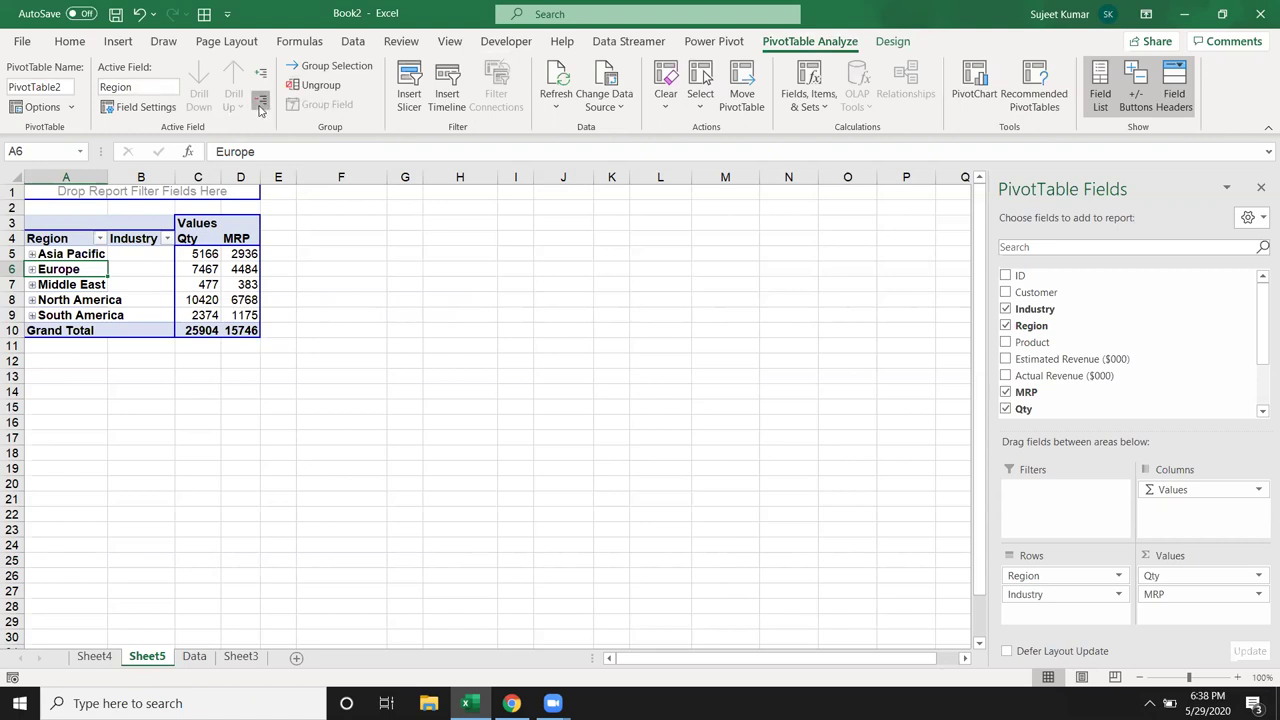
left_click(262, 72)
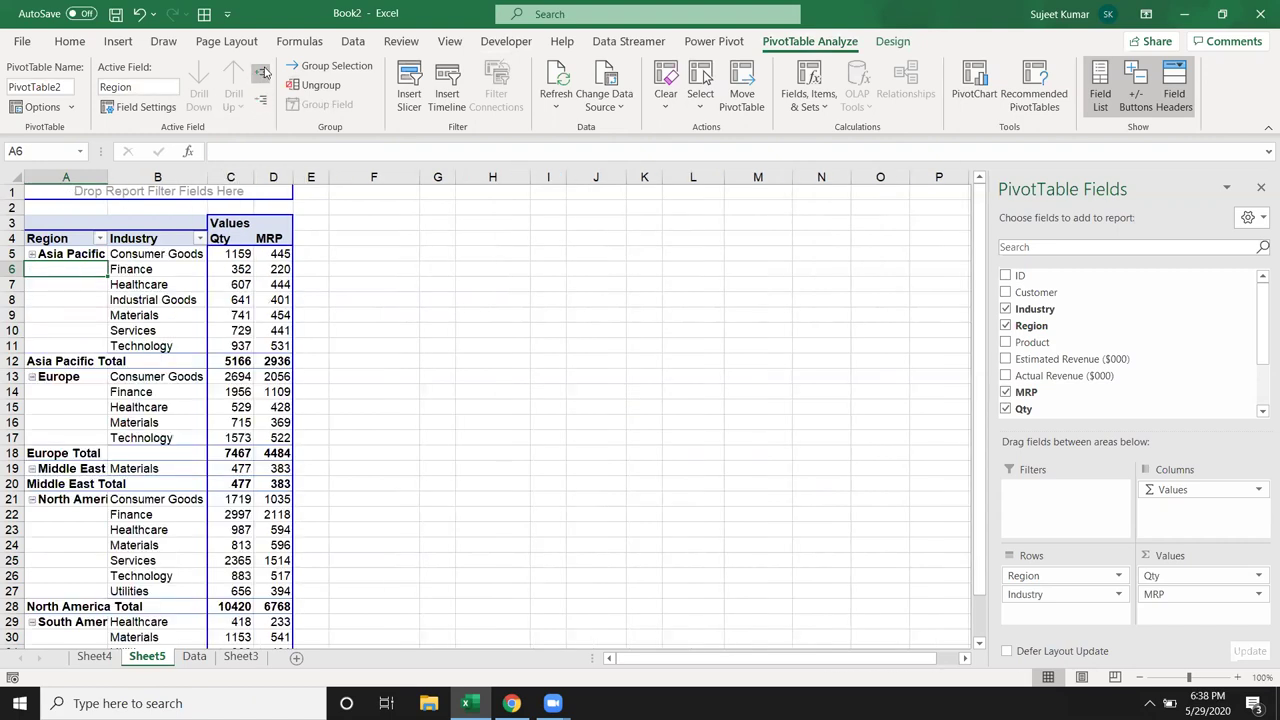
left_click(62, 362)
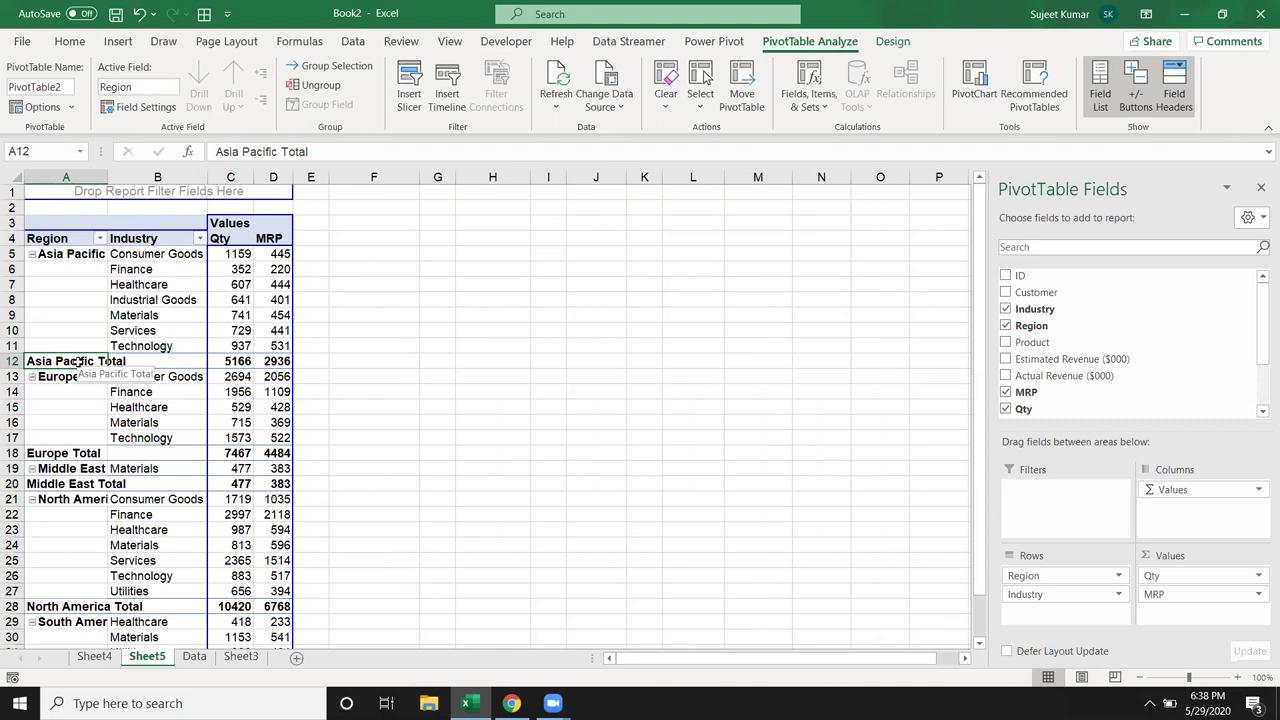
Turn off Subtotal "Region" so the region total rows disappear
right_click(70, 362)
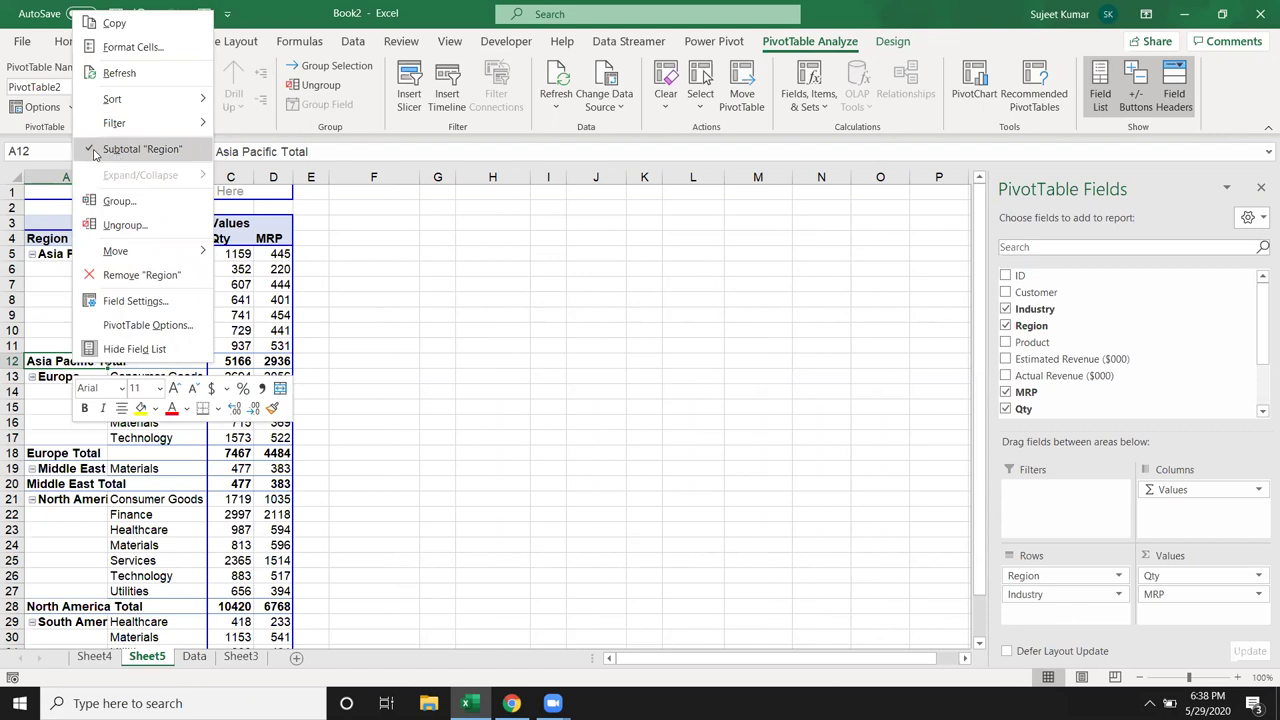
left_click(96, 152)
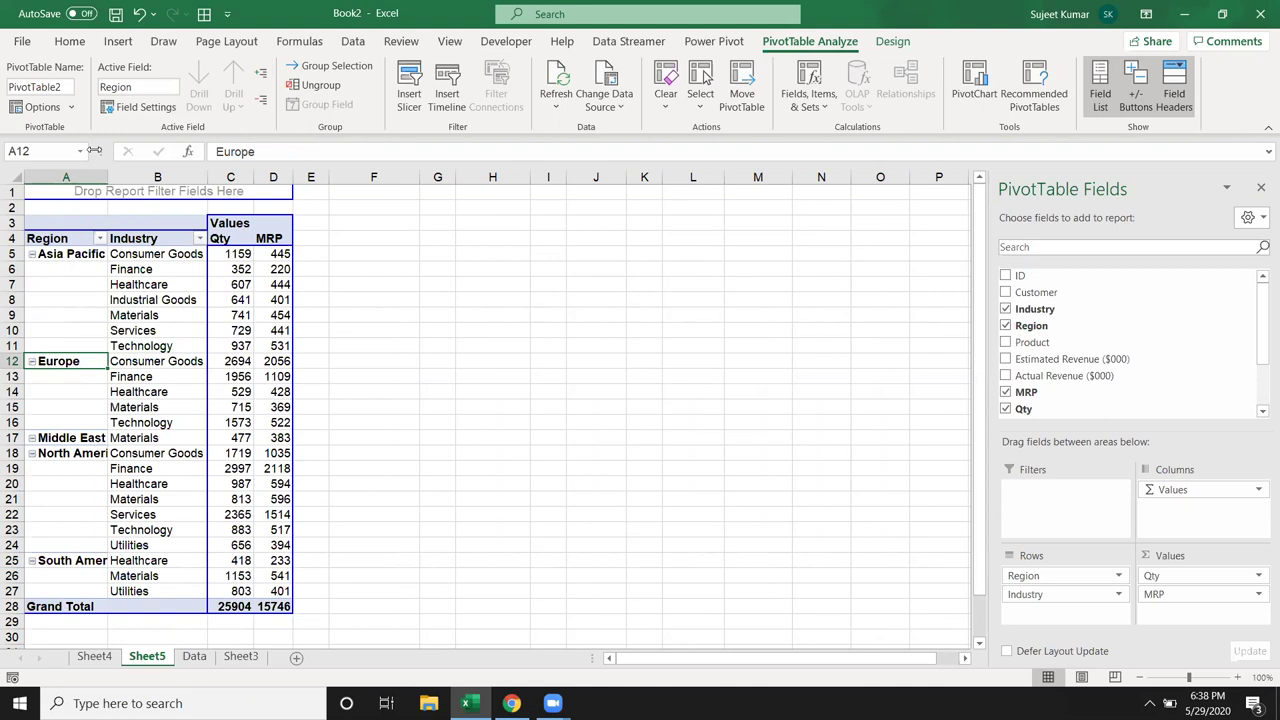
left_click(55, 292)
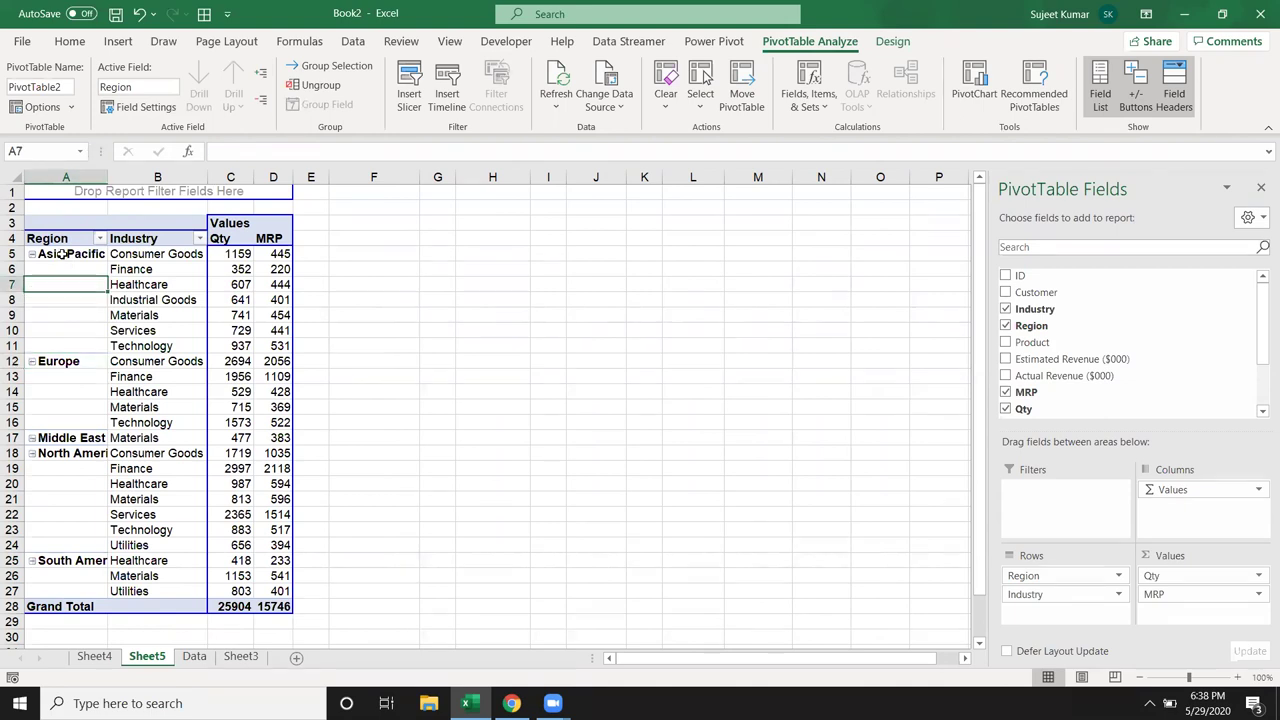
Select the blank cells A6:A11 beneath the Asia Pacific label
left_click_drag(68, 254, 57, 346)
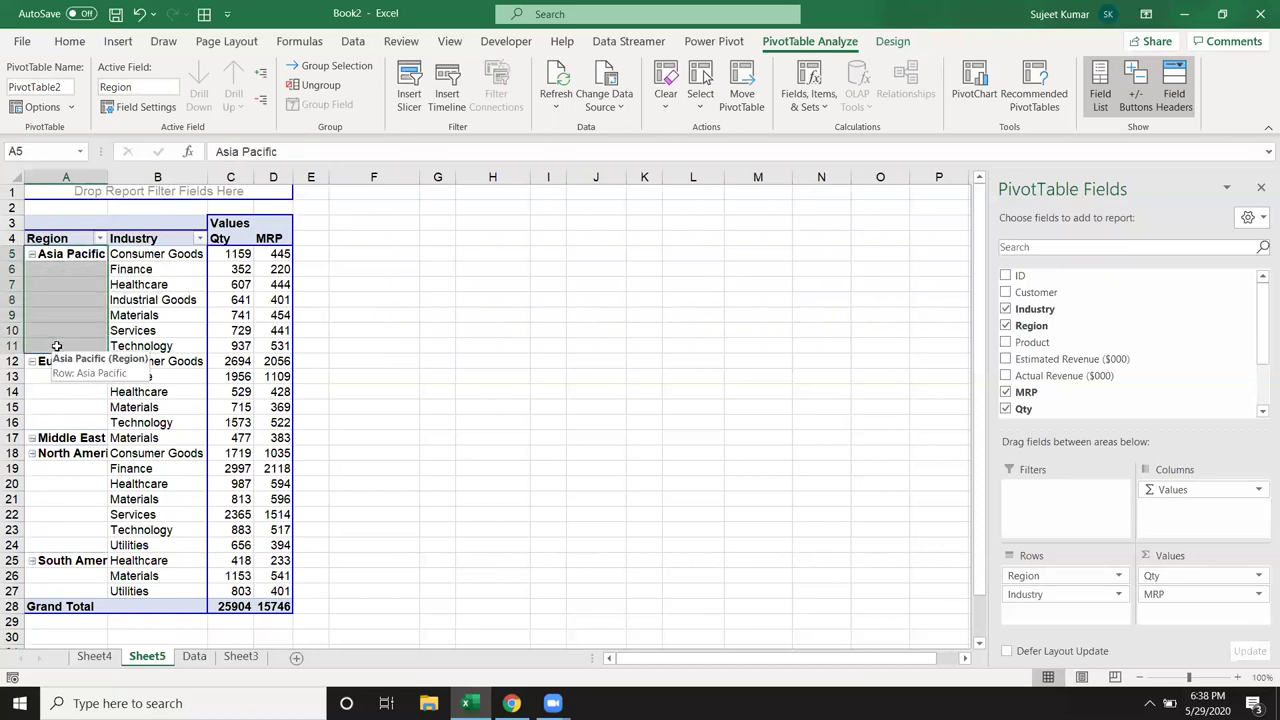
left_click(151, 288)
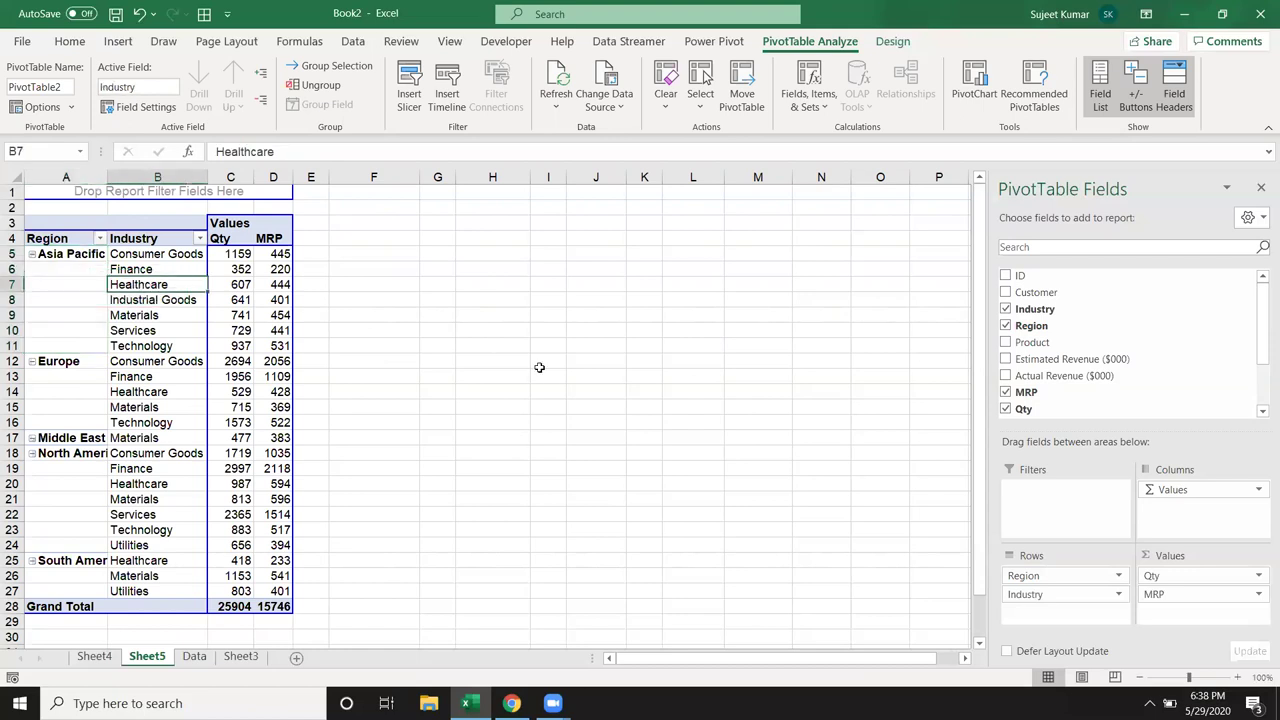
left_click(68, 240)
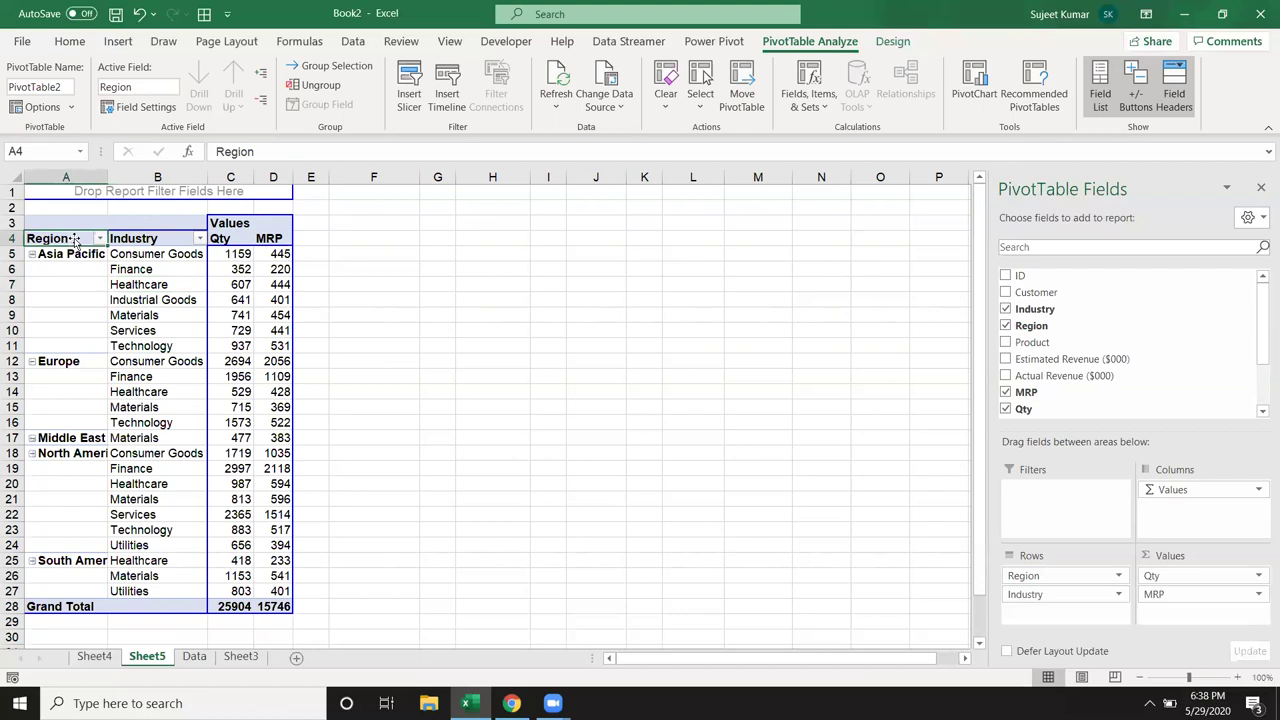
left_click(77, 272)
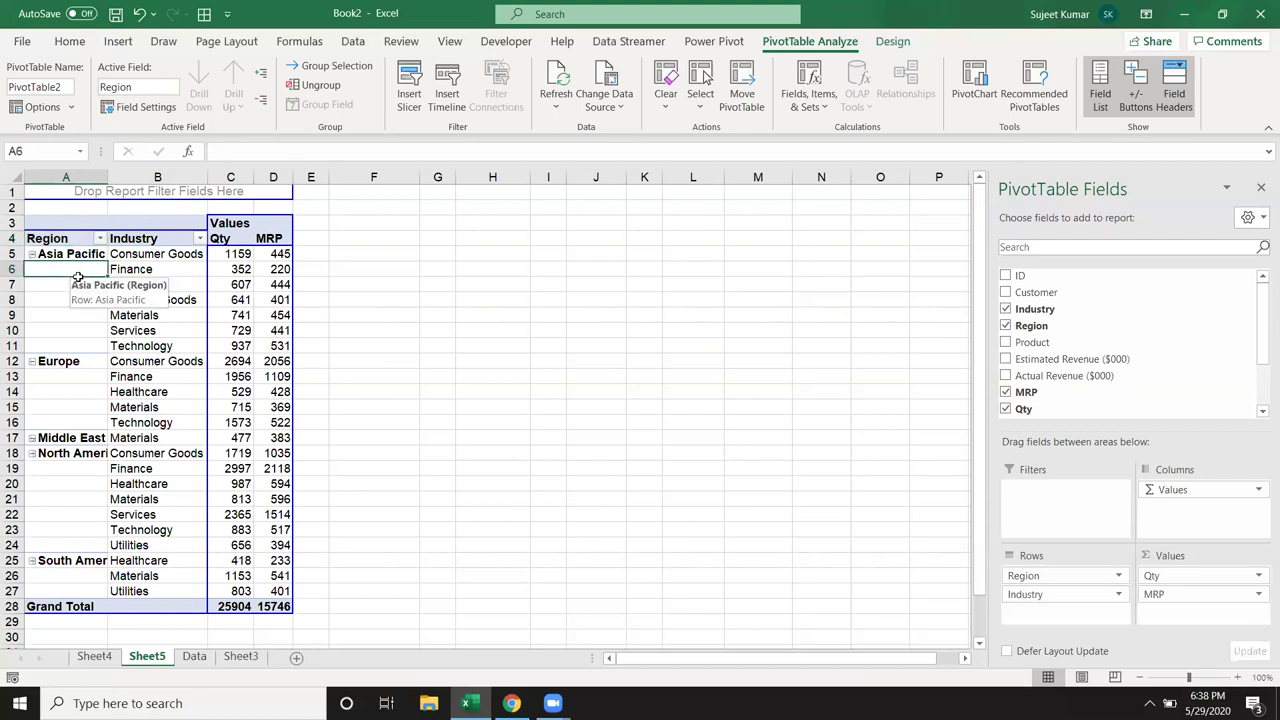
left_click_drag(77, 277, 57, 347)
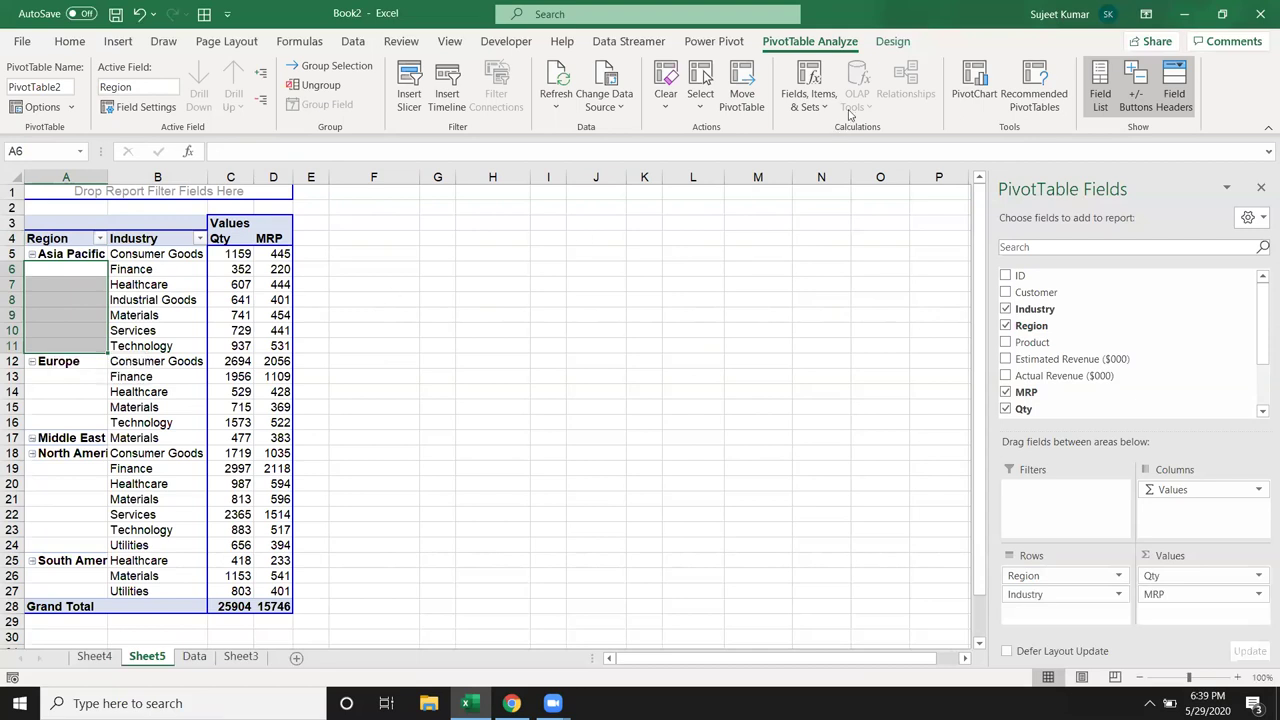
Set the pivot's Report Layout to Repeat All Item Labels
left_click(886, 43)
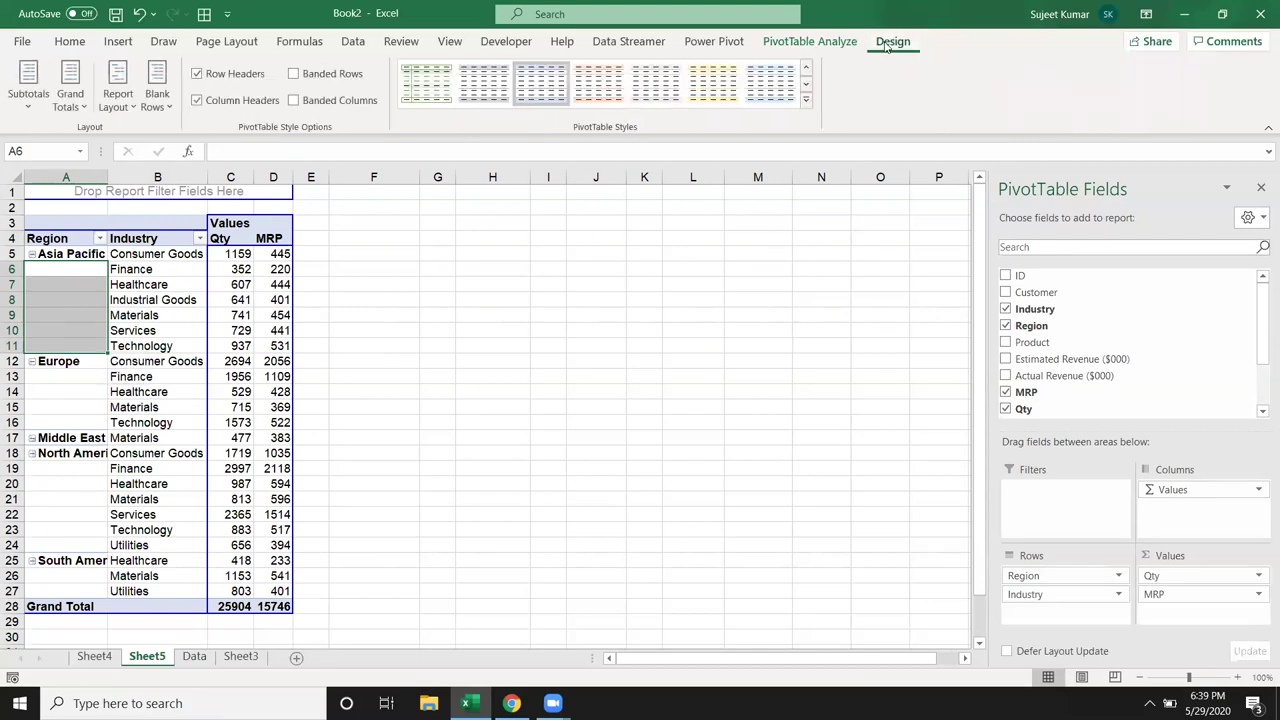
left_click(675, 352)
left_click(274, 286)
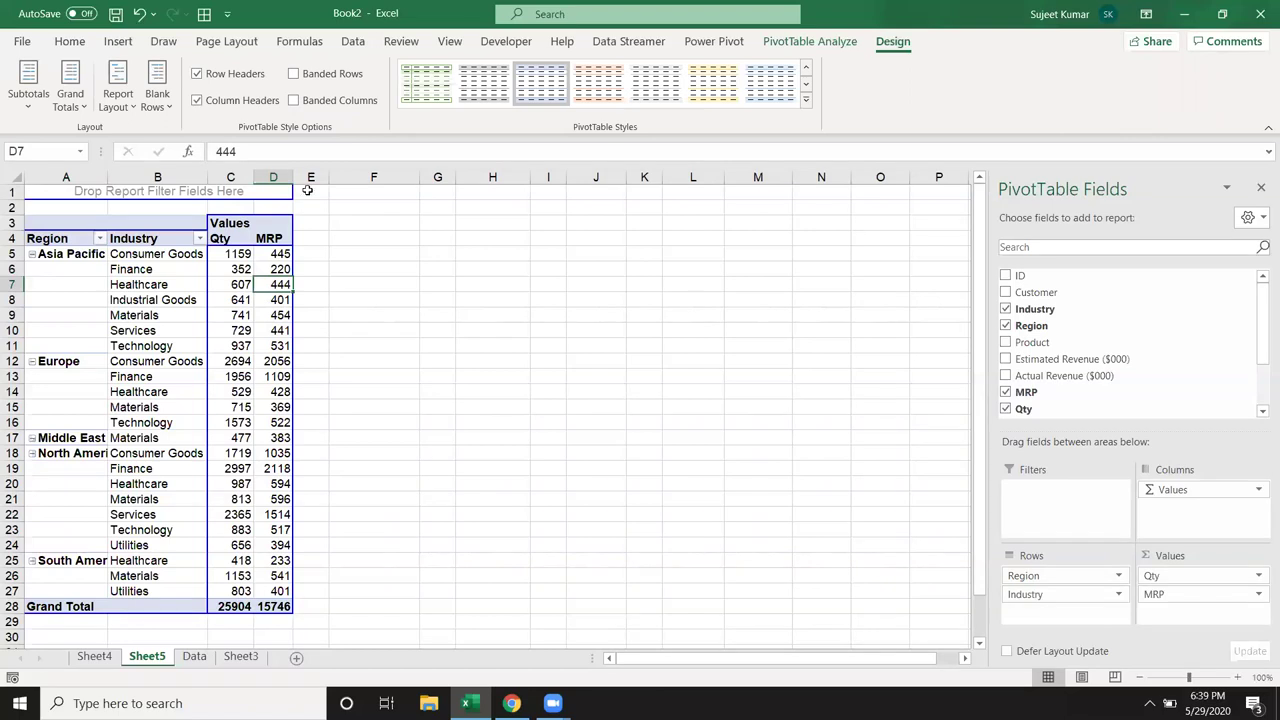
left_click(116, 108)
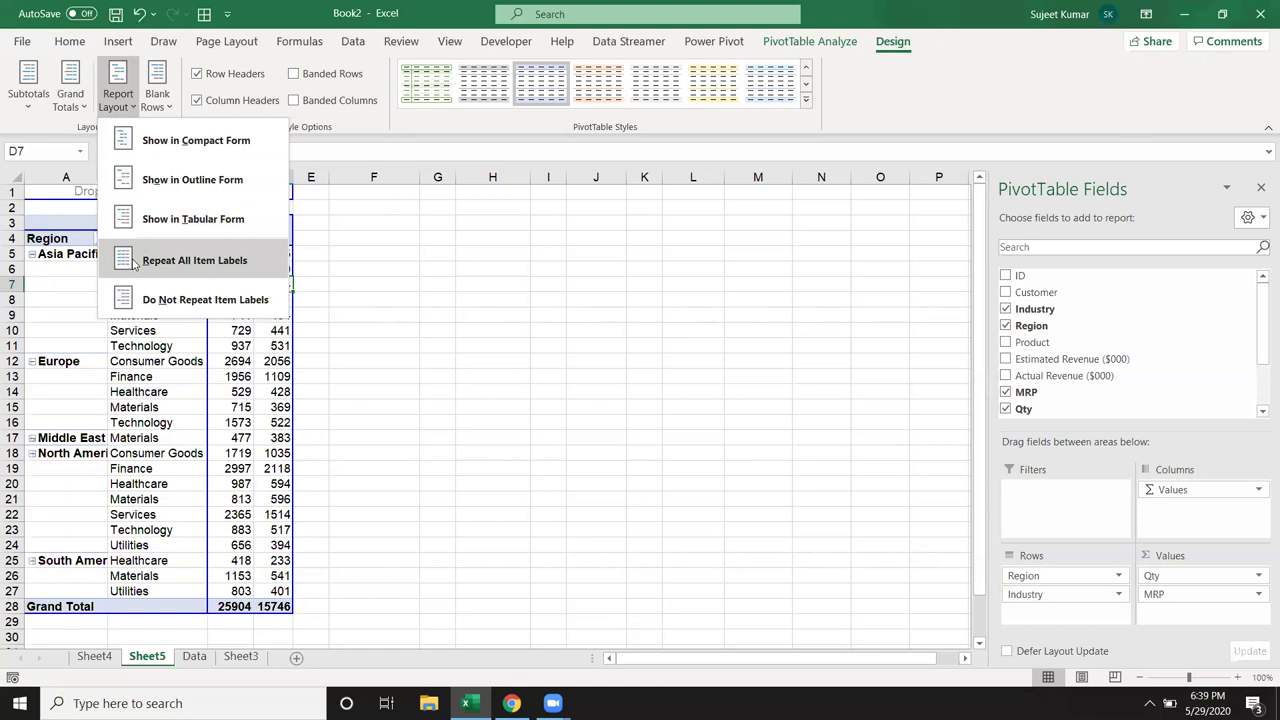
left_click(134, 263)
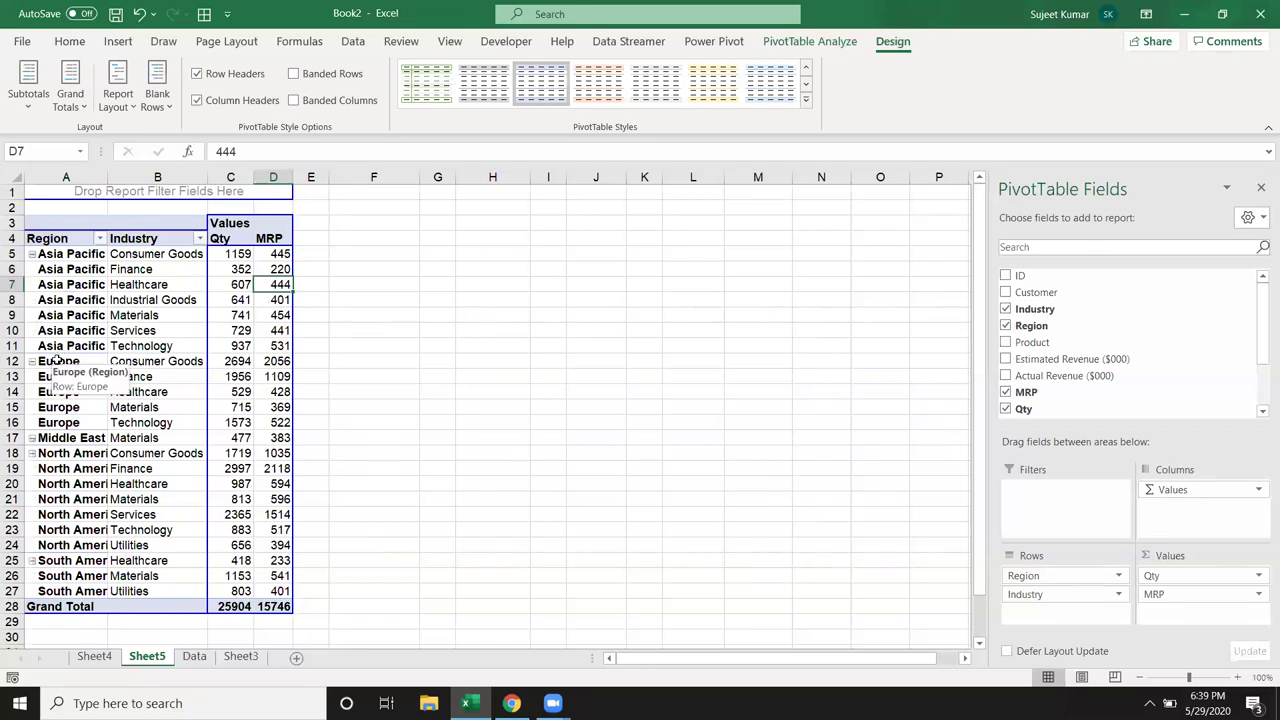
Insert, then remove, blank lines after each region and stop repeating item labels
left_click(165, 88)
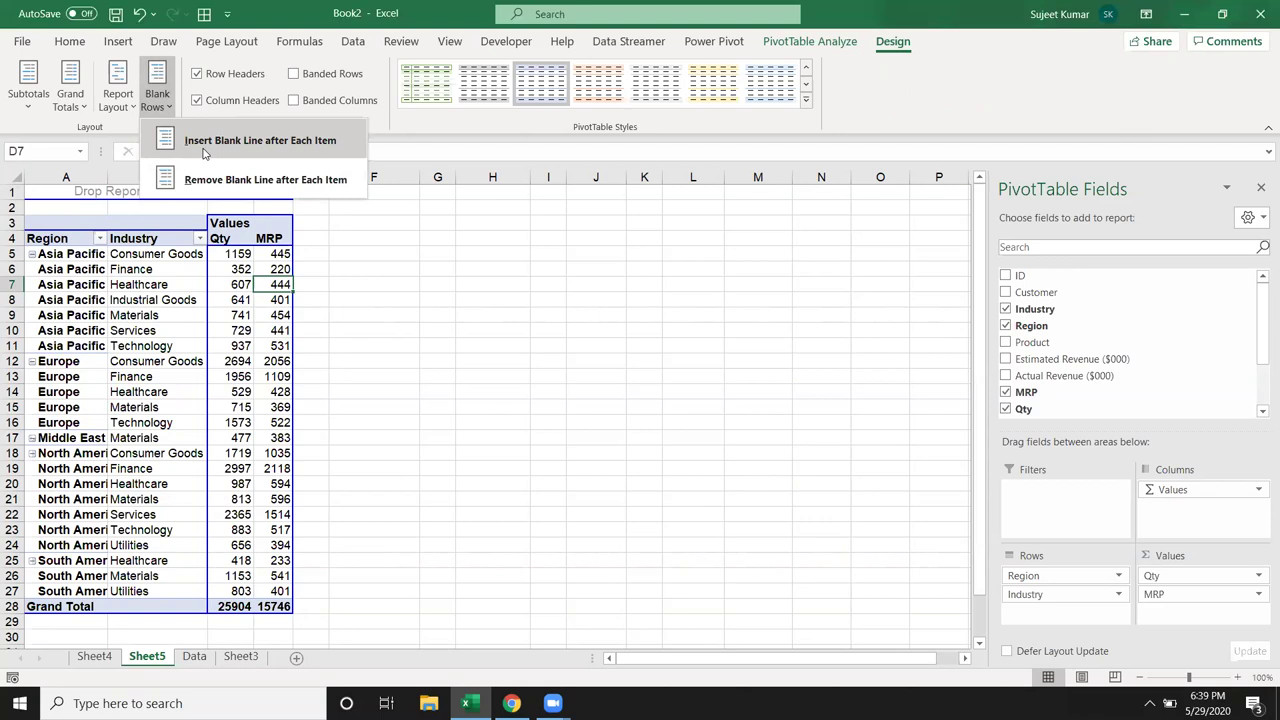
left_click(204, 150)
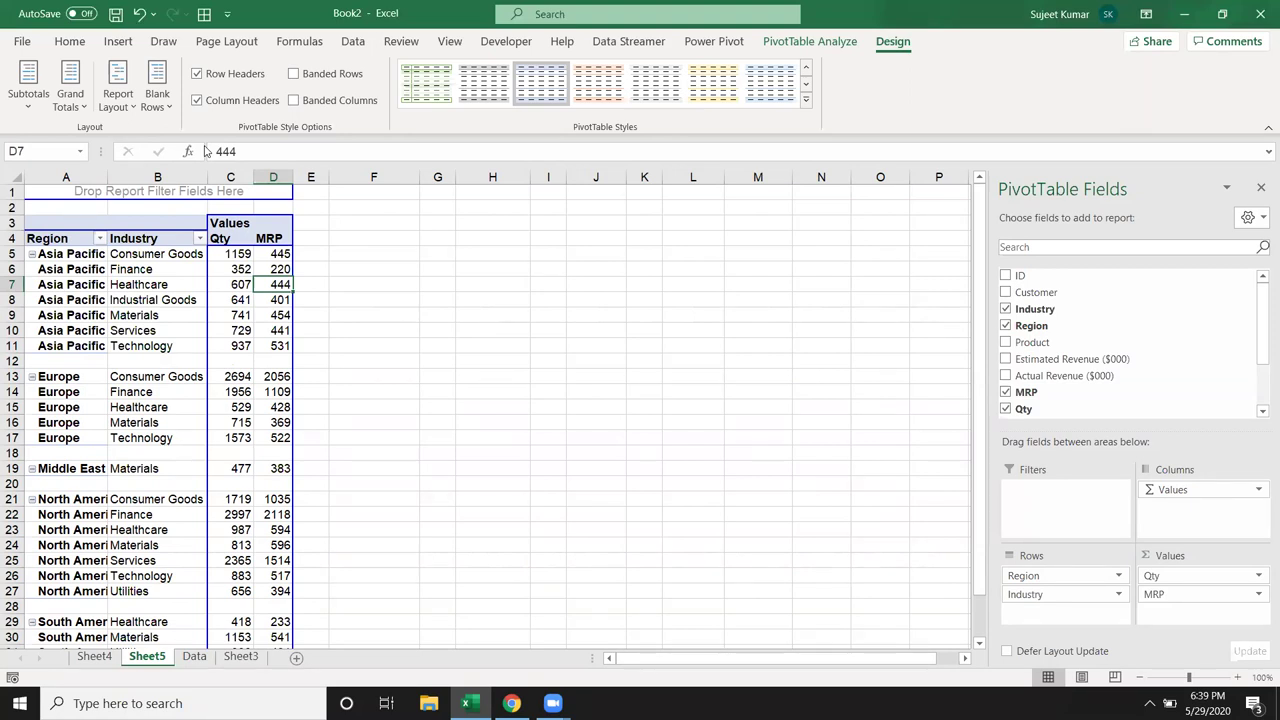
left_click(157, 98)
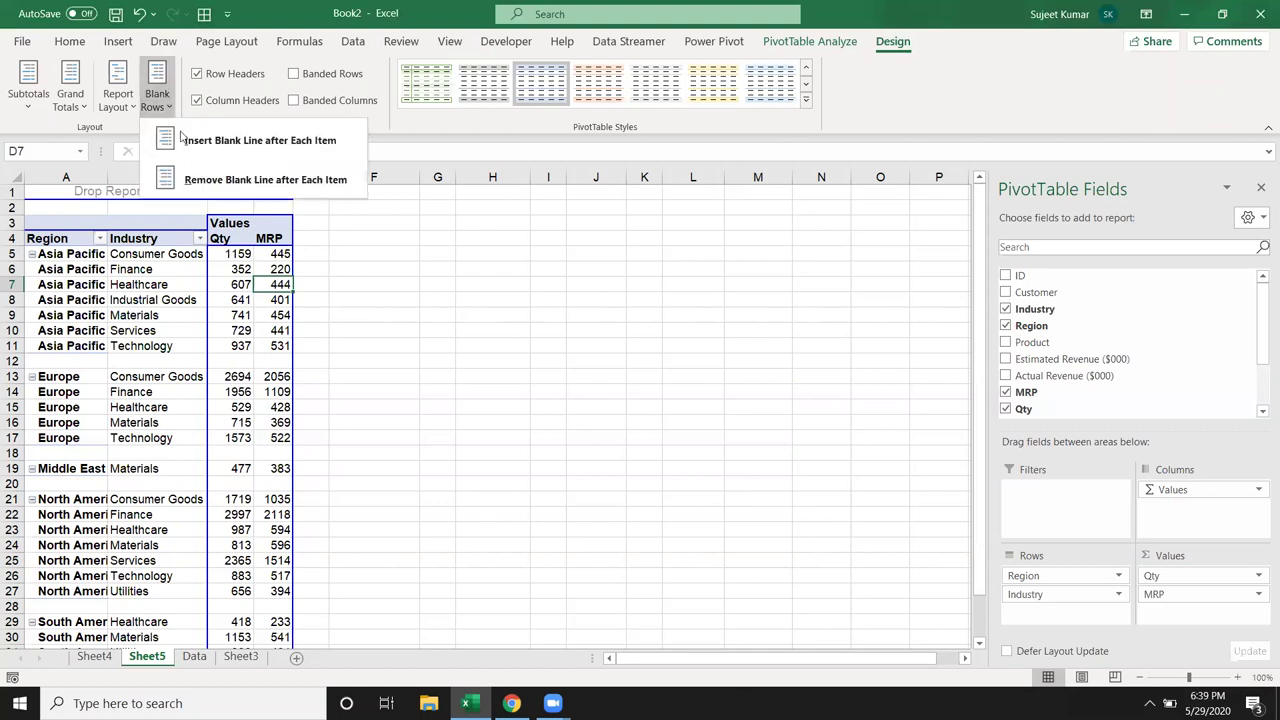
left_click(206, 179)
left_click(118, 98)
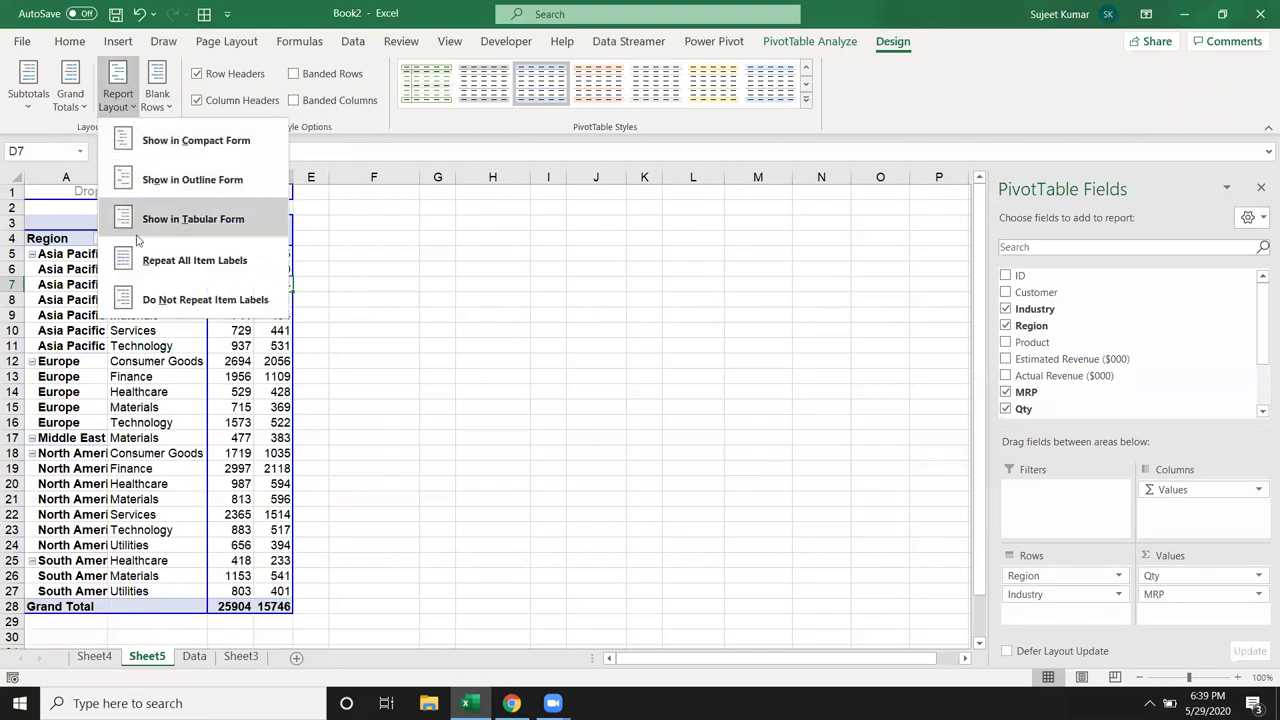
left_click(148, 300)
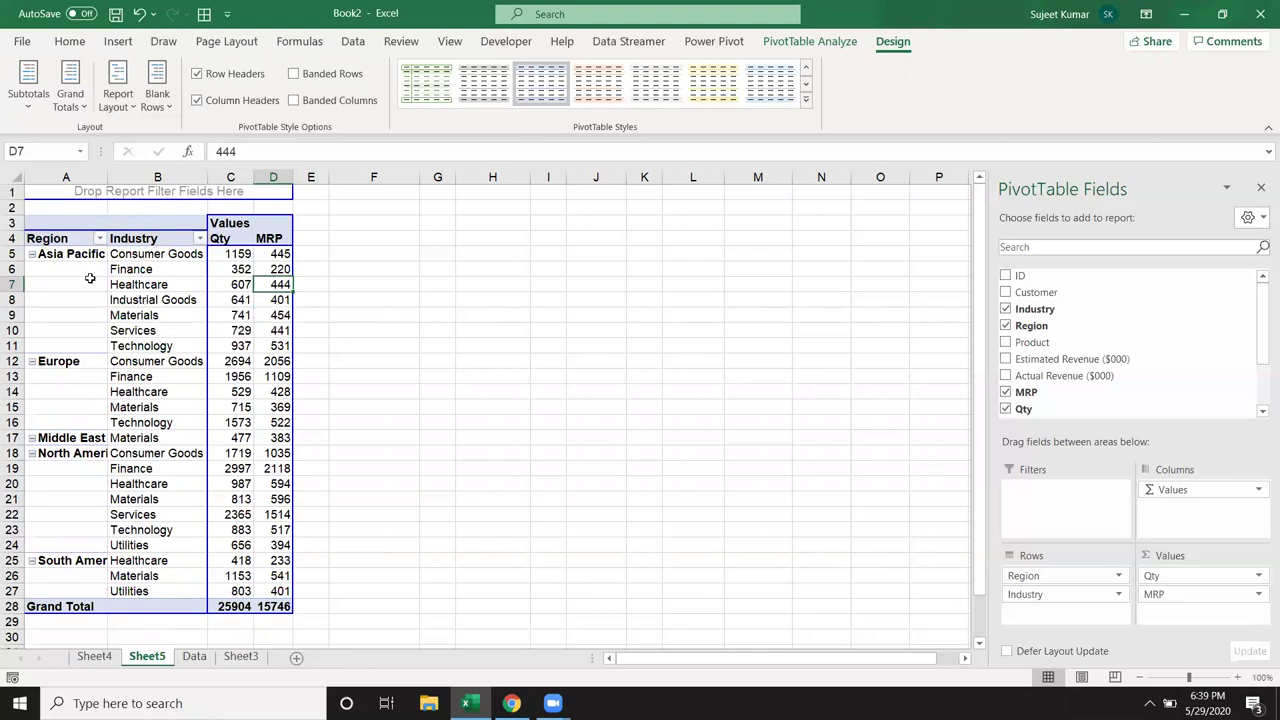
Try Merge & Center on Asia Pacific cells A5:A11 and dismiss the PivotTable error
left_click_drag(87, 258, 66, 346)
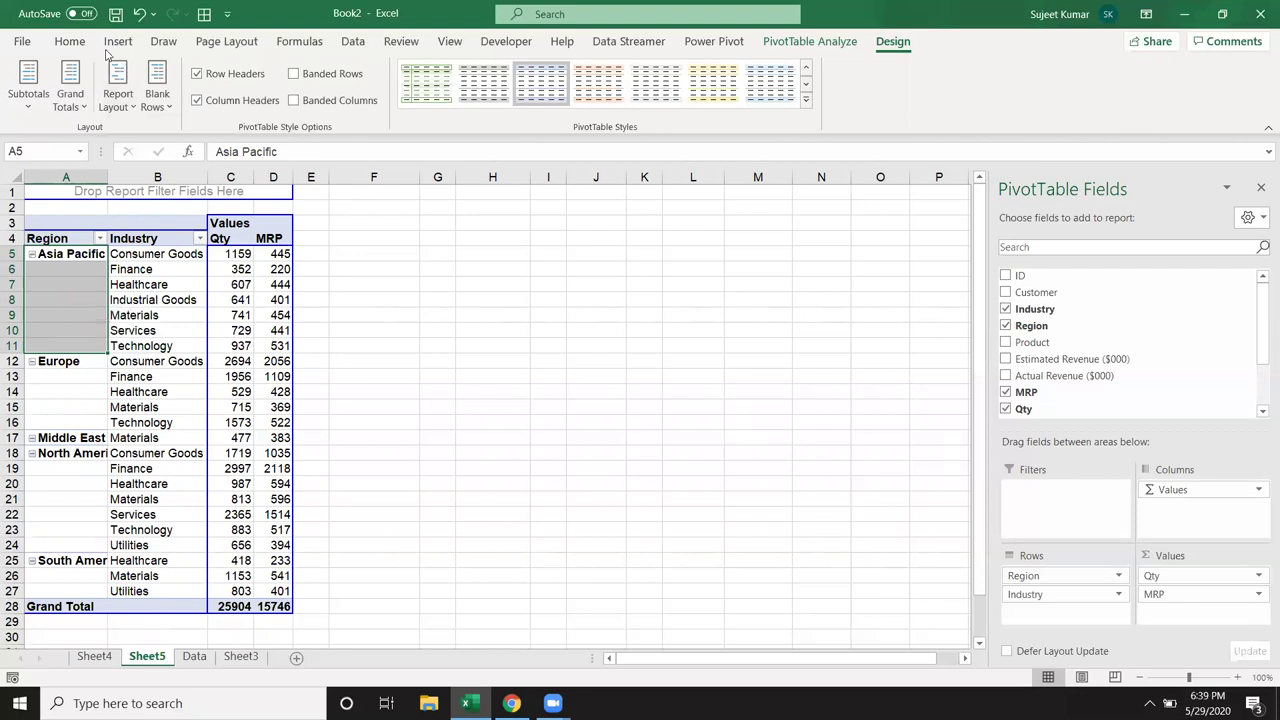
left_click(69, 41)
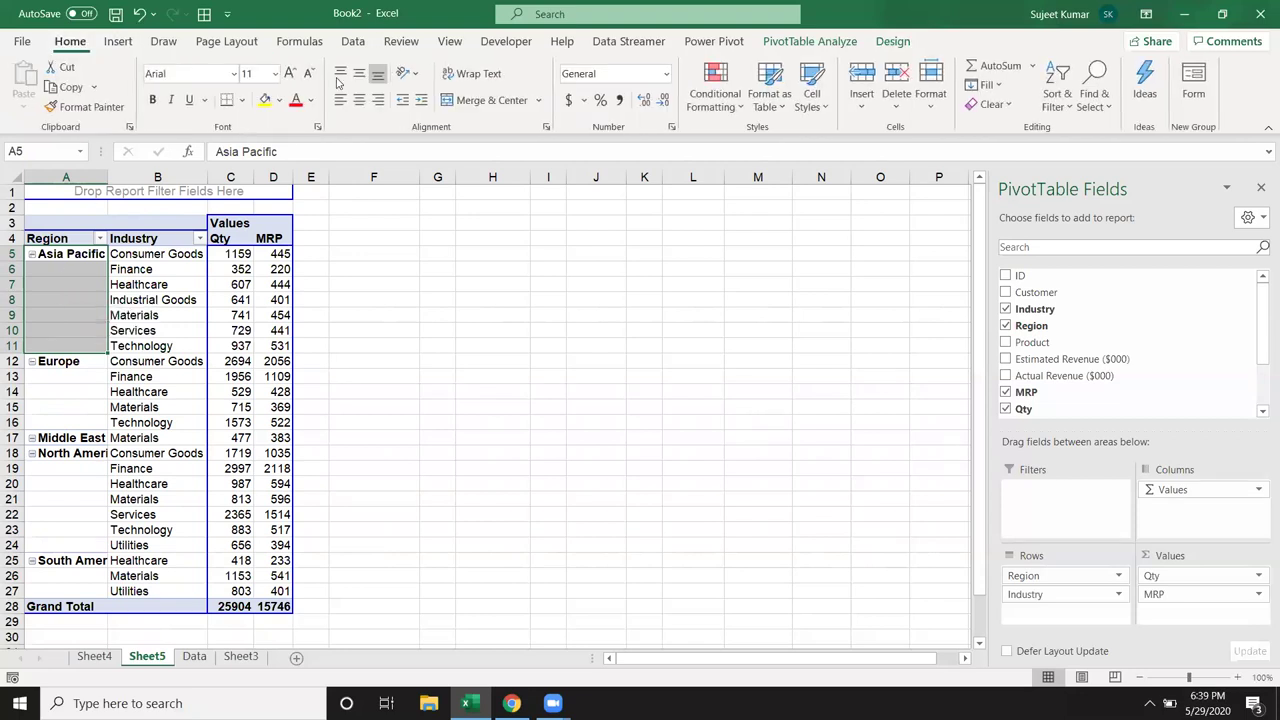
left_click(471, 102)
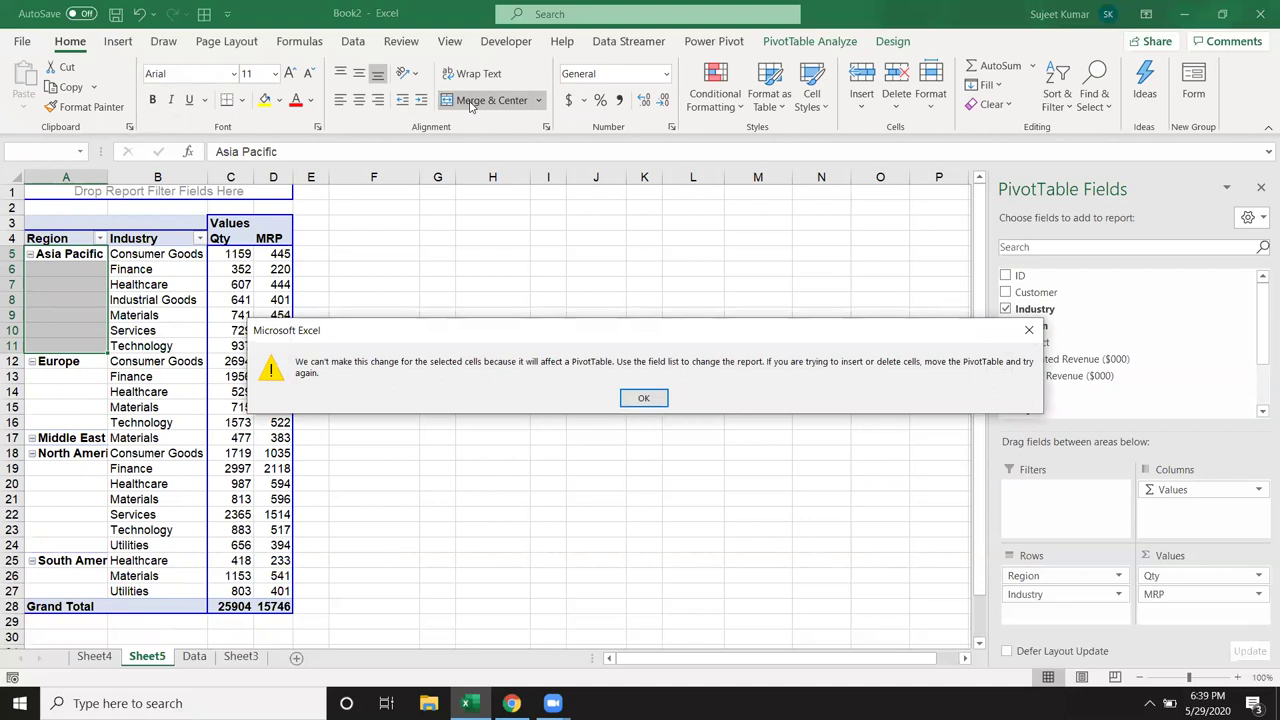
key("Return")
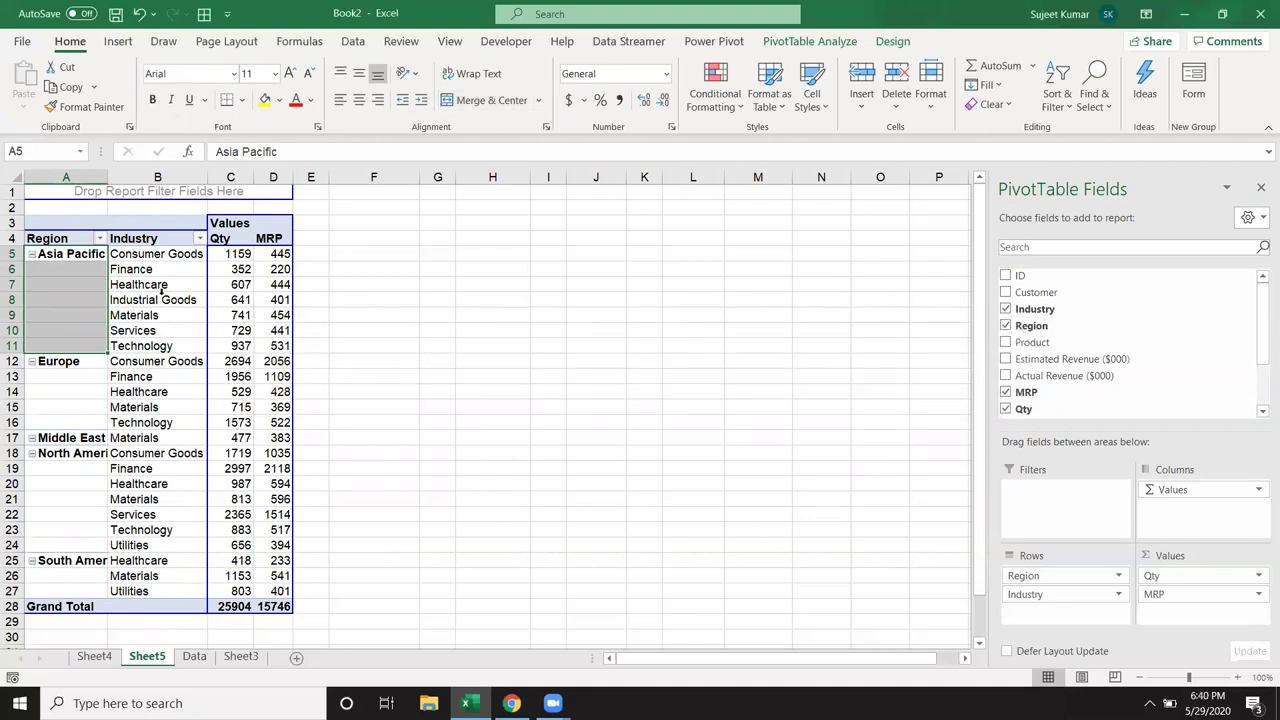
Turn on 'Merge and center cells with labels' in PivotTable Options so each Region spans its industry rows
left_click(163, 300)
right_click(164, 298)
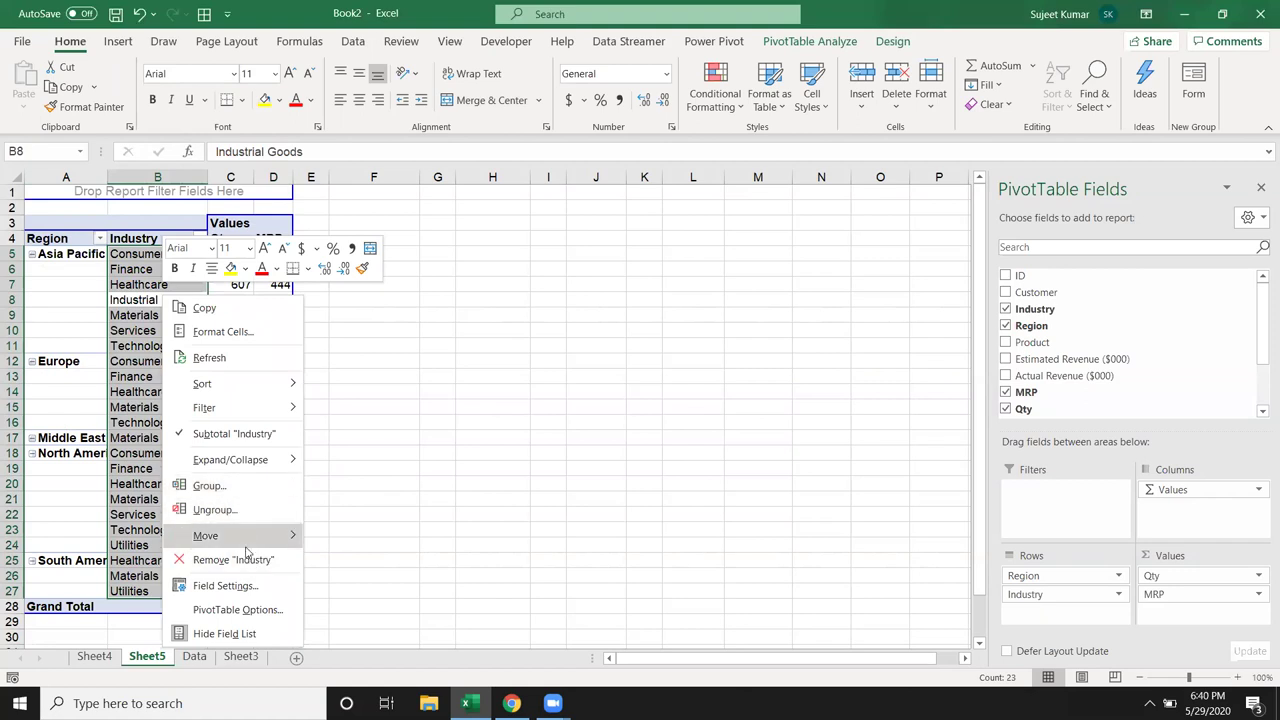
left_click(234, 612)
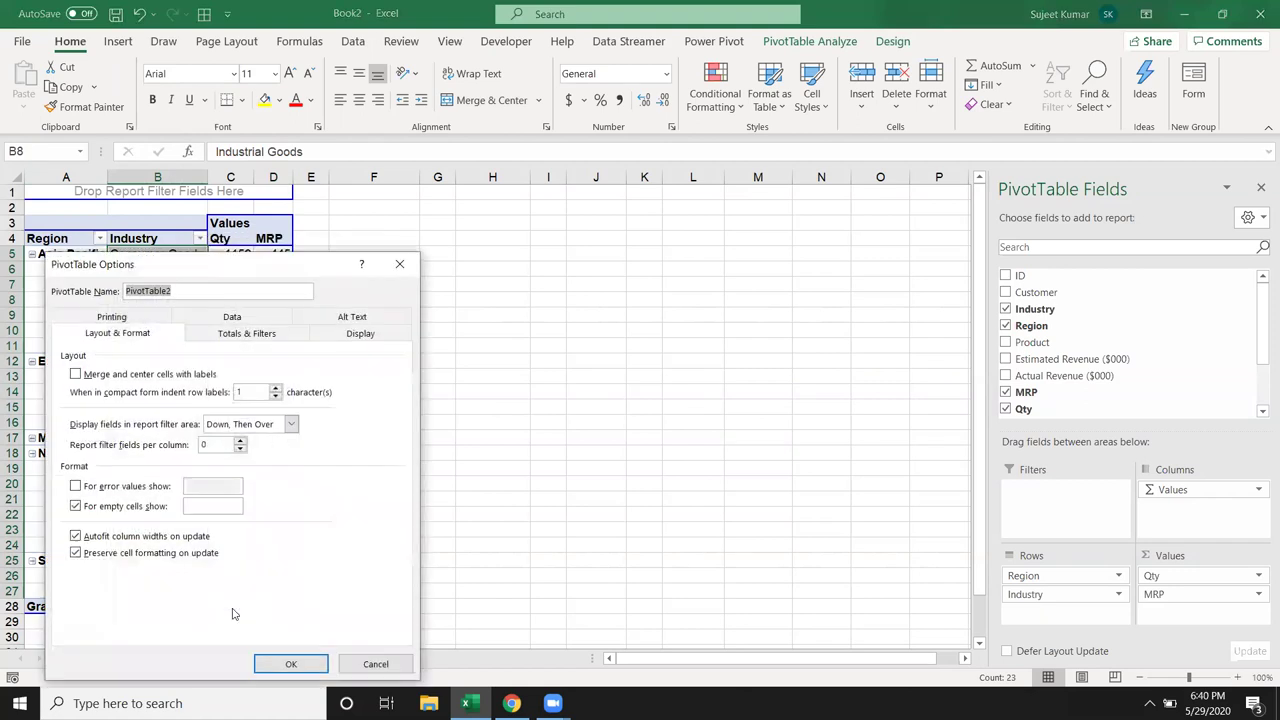
left_click(193, 377)
left_click(193, 377)
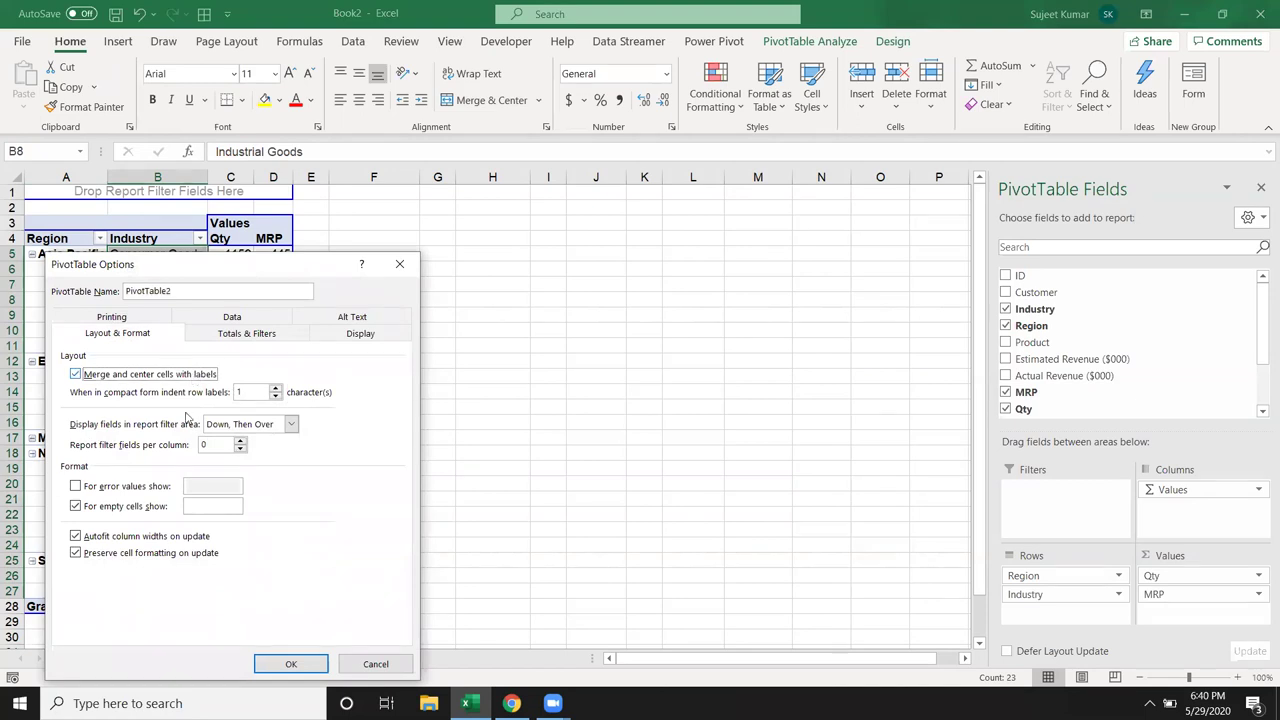
left_click(282, 664)
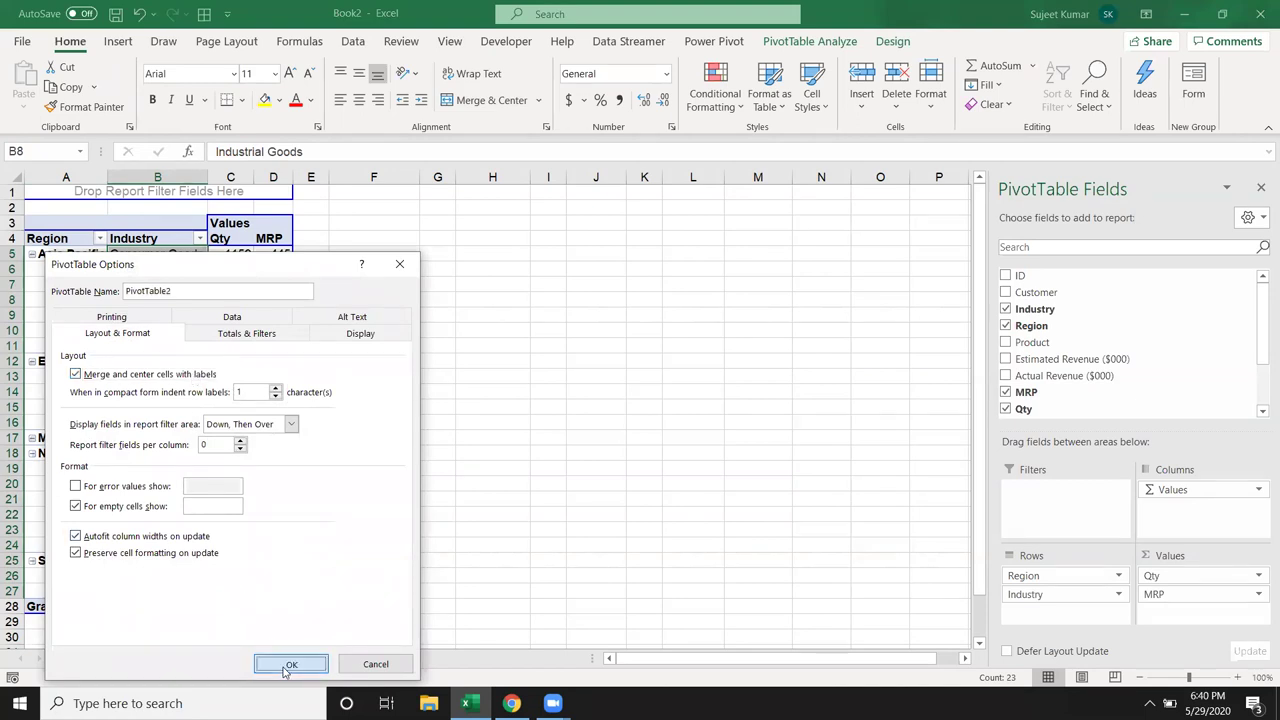
left_click(350, 471)
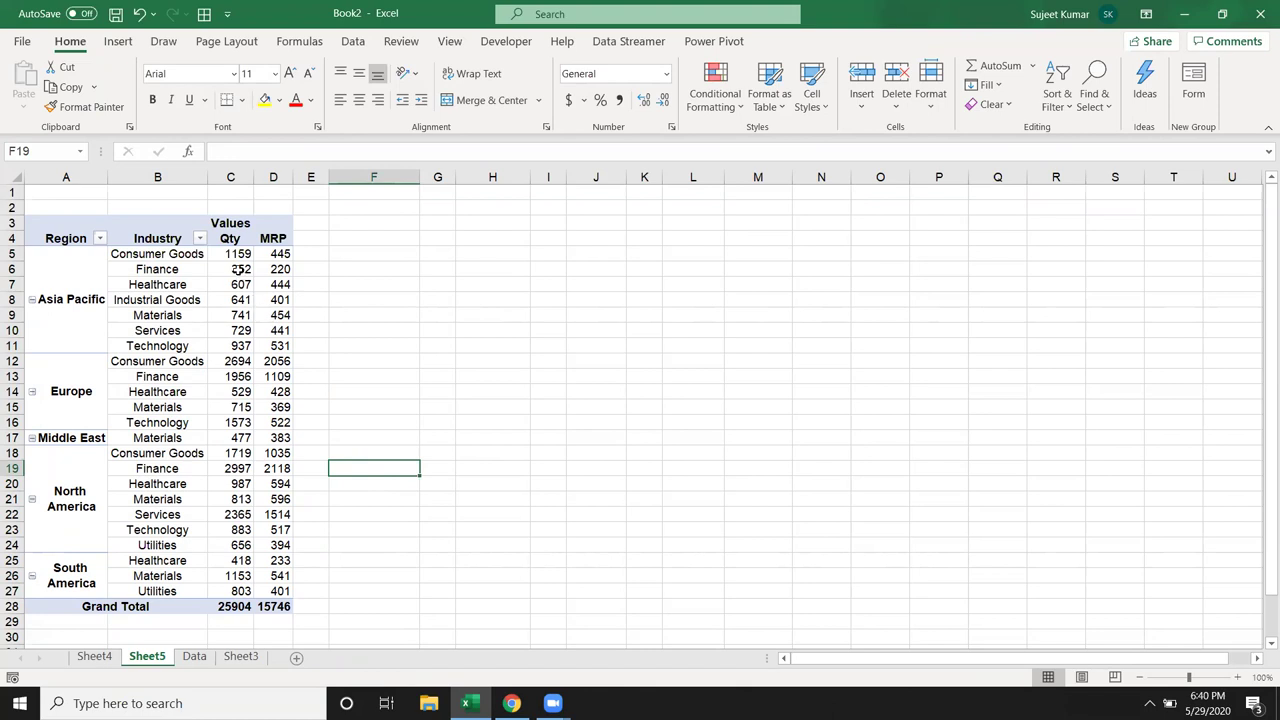
Select the Asia Pacific Finance Qty value 352 and glance at the Data sheet
left_click(240, 270)
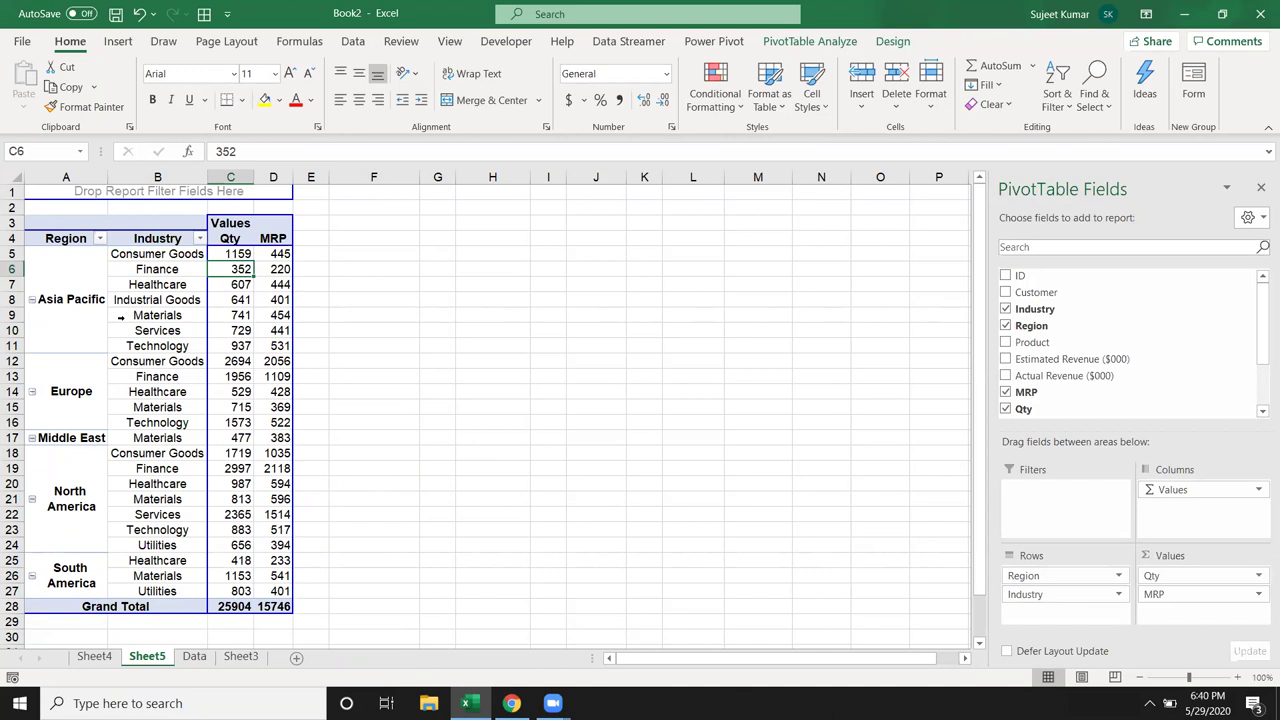
left_click(186, 662)
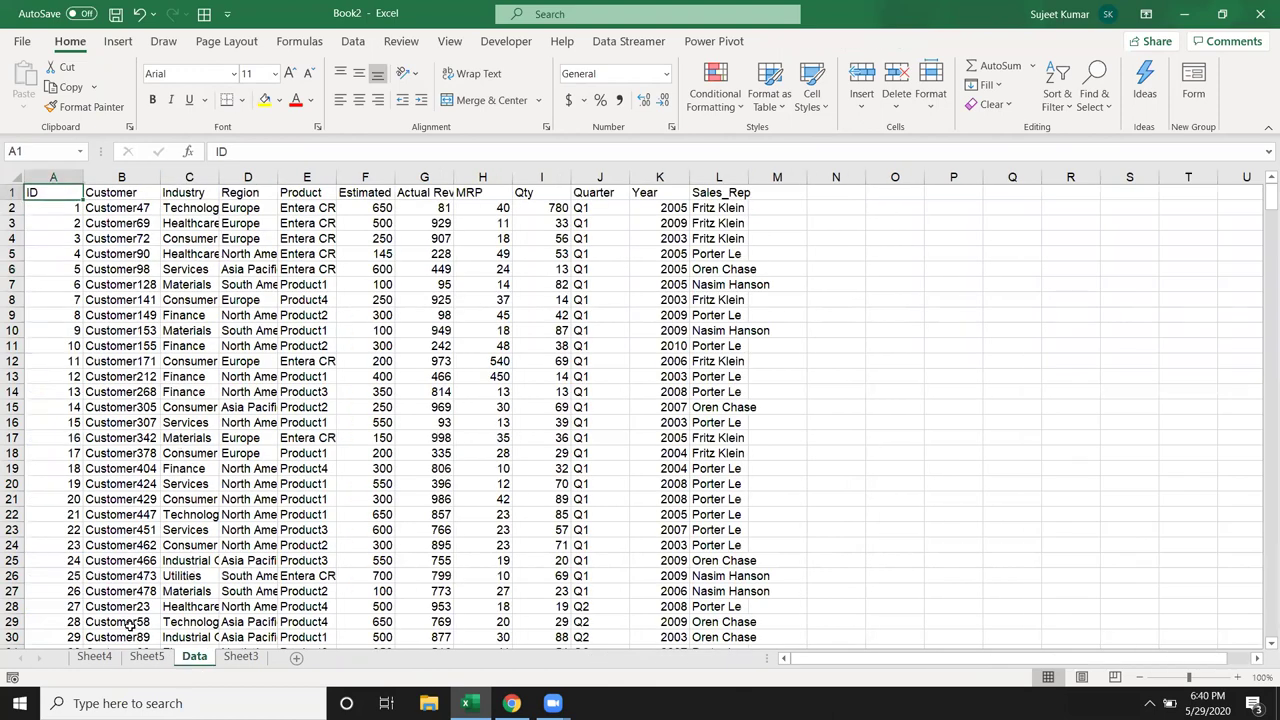
left_click(147, 657)
Drill into Qty 352 to list its eight records on Sheet7, check MRP and Qty, then return to Sheet5
double_click(238, 268)
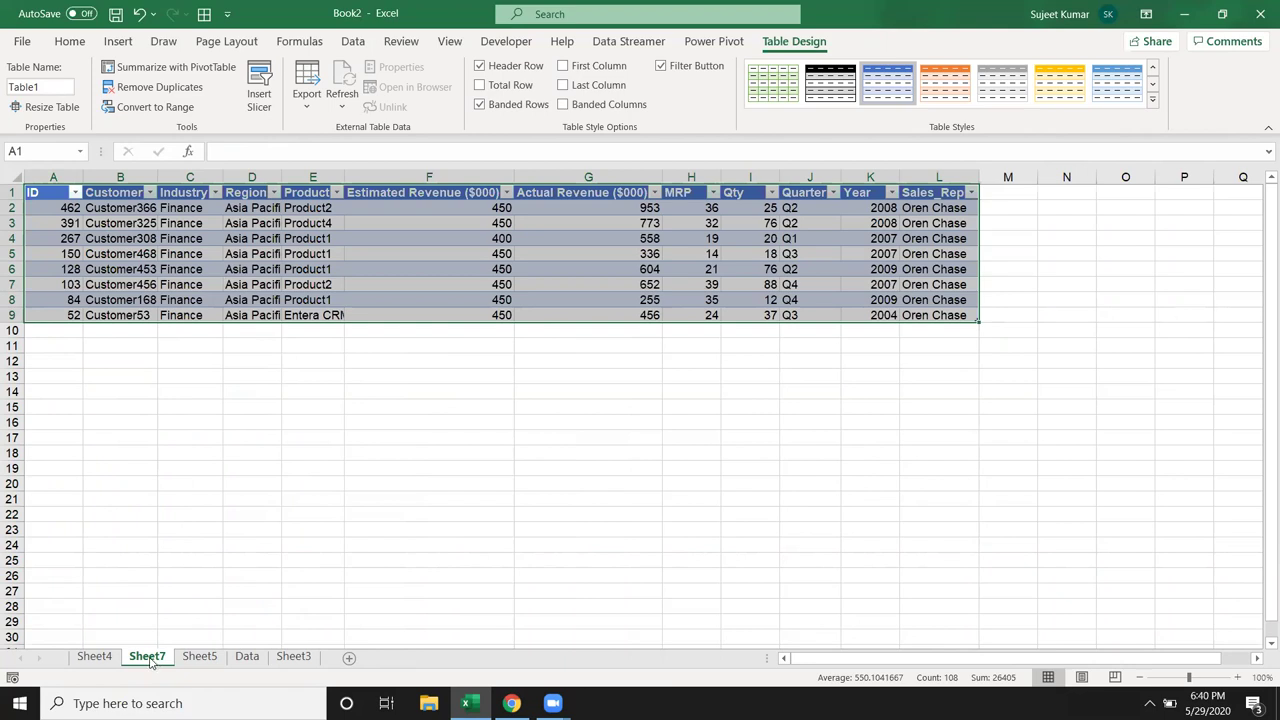
right_click(150, 663)
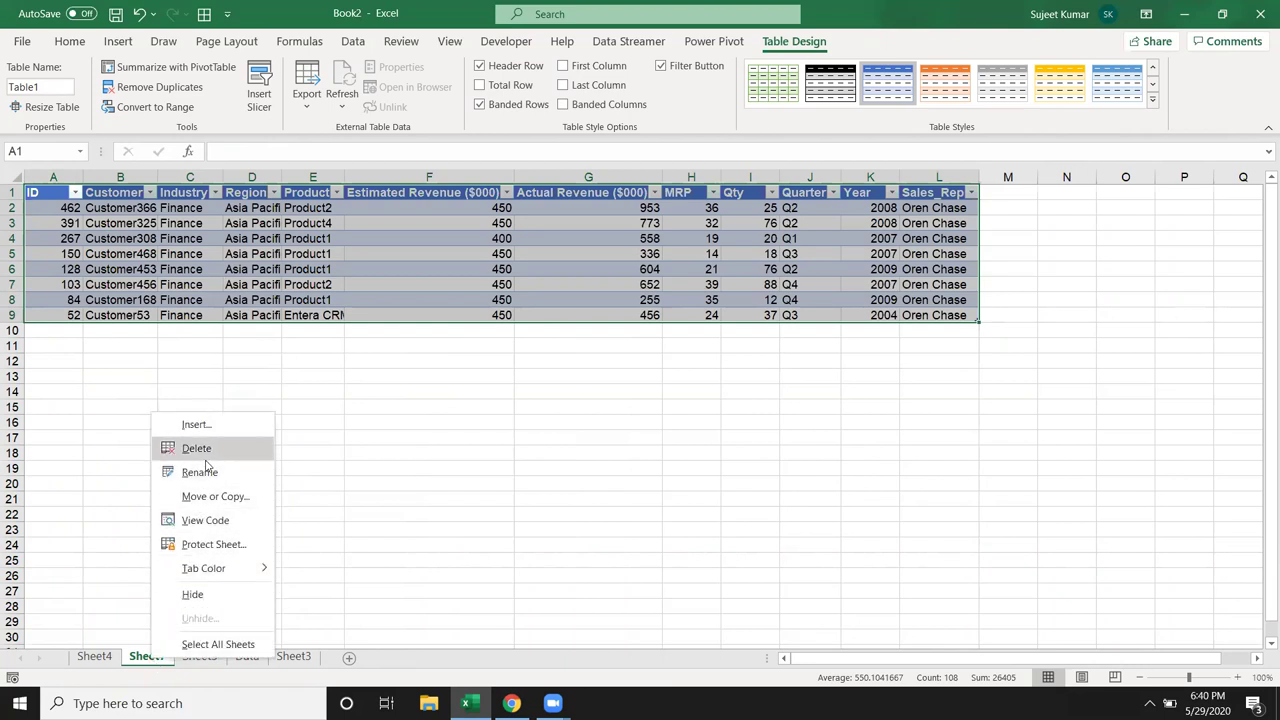
key("Escape")
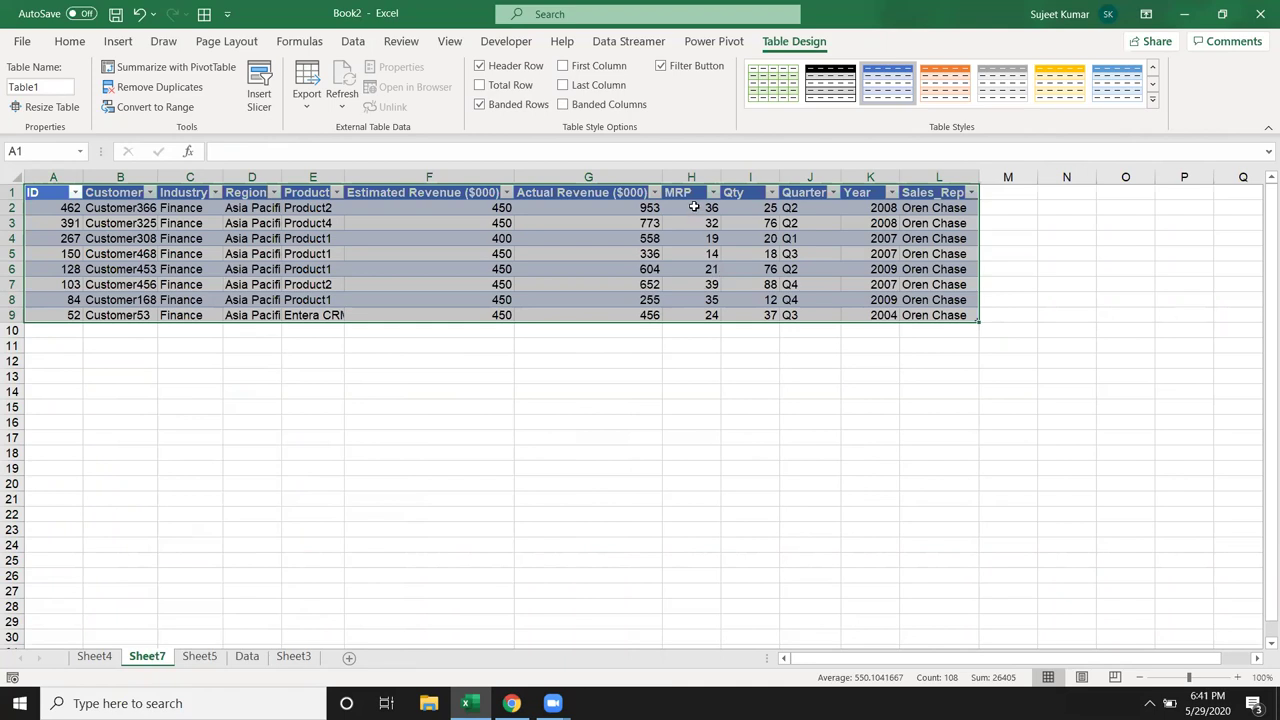
left_click_drag(694, 207, 679, 314)
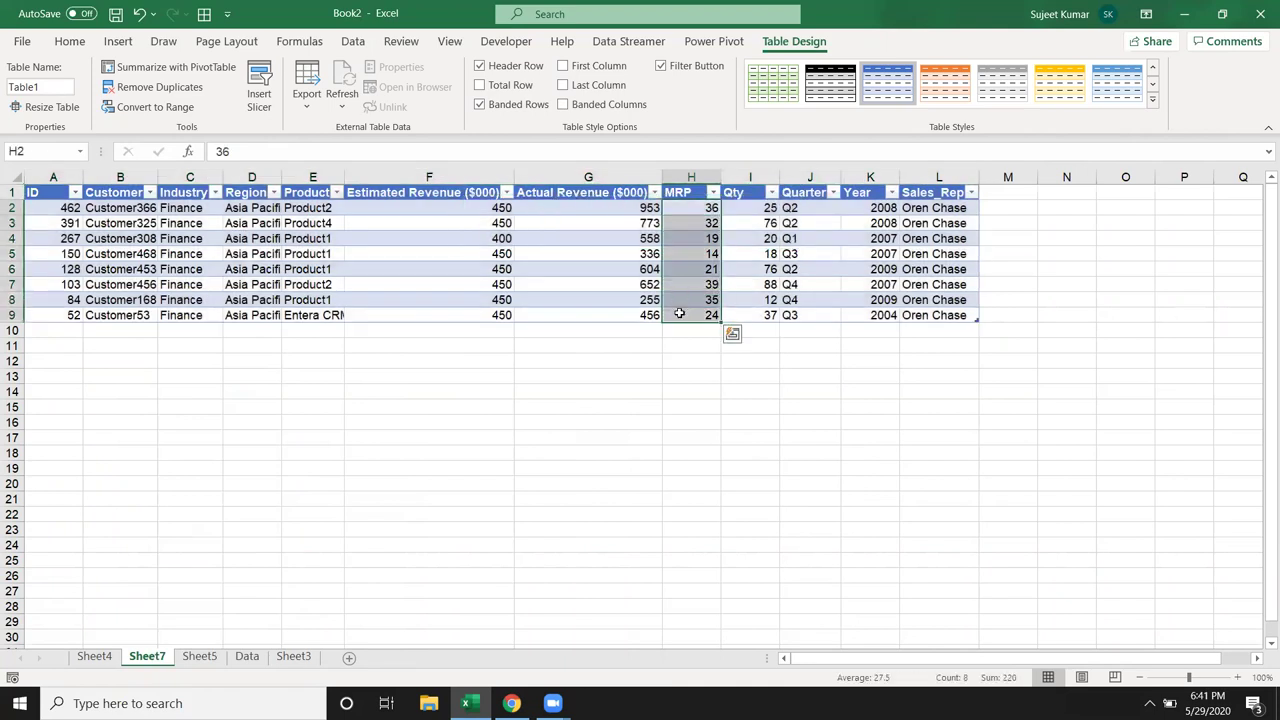
left_click_drag(770, 208, 752, 316)
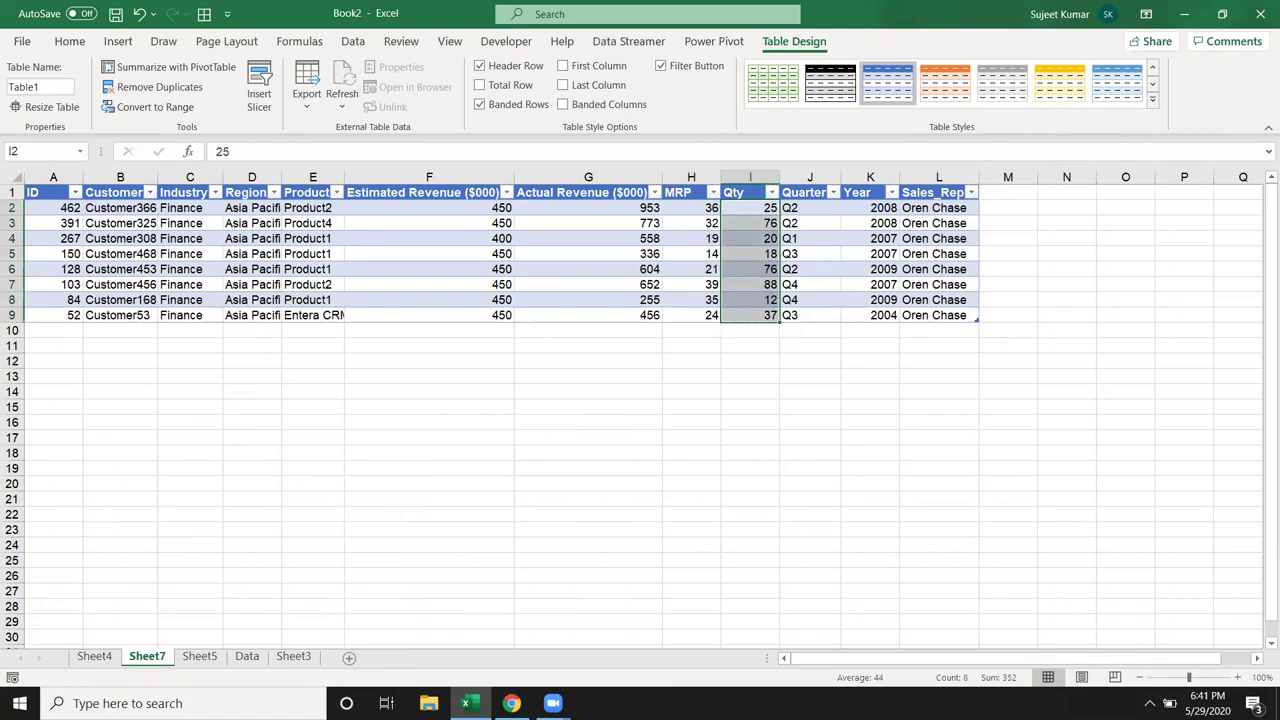
left_click(220, 659)
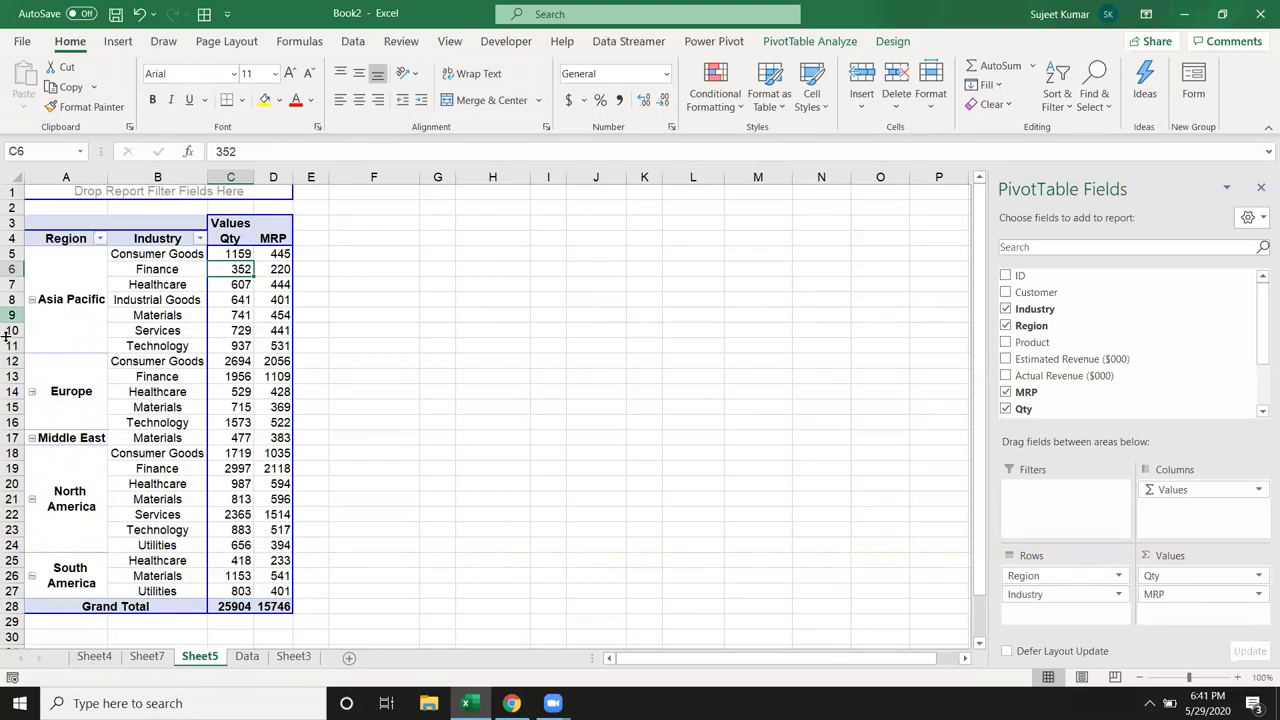
Inspect the merged Asia Pacific label and its Finance values, Qty 352 and MRP 220
left_click(95, 302)
left_click(170, 259)
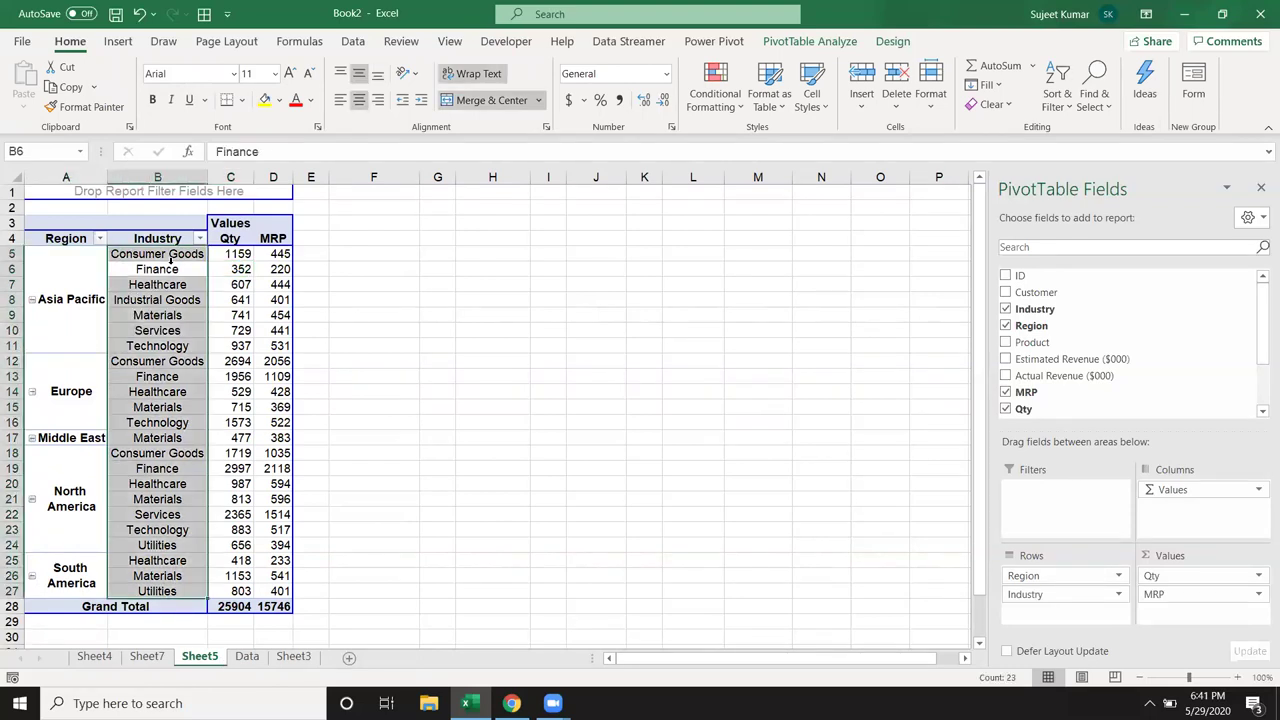
left_click(236, 270)
mouse_move(236, 270)
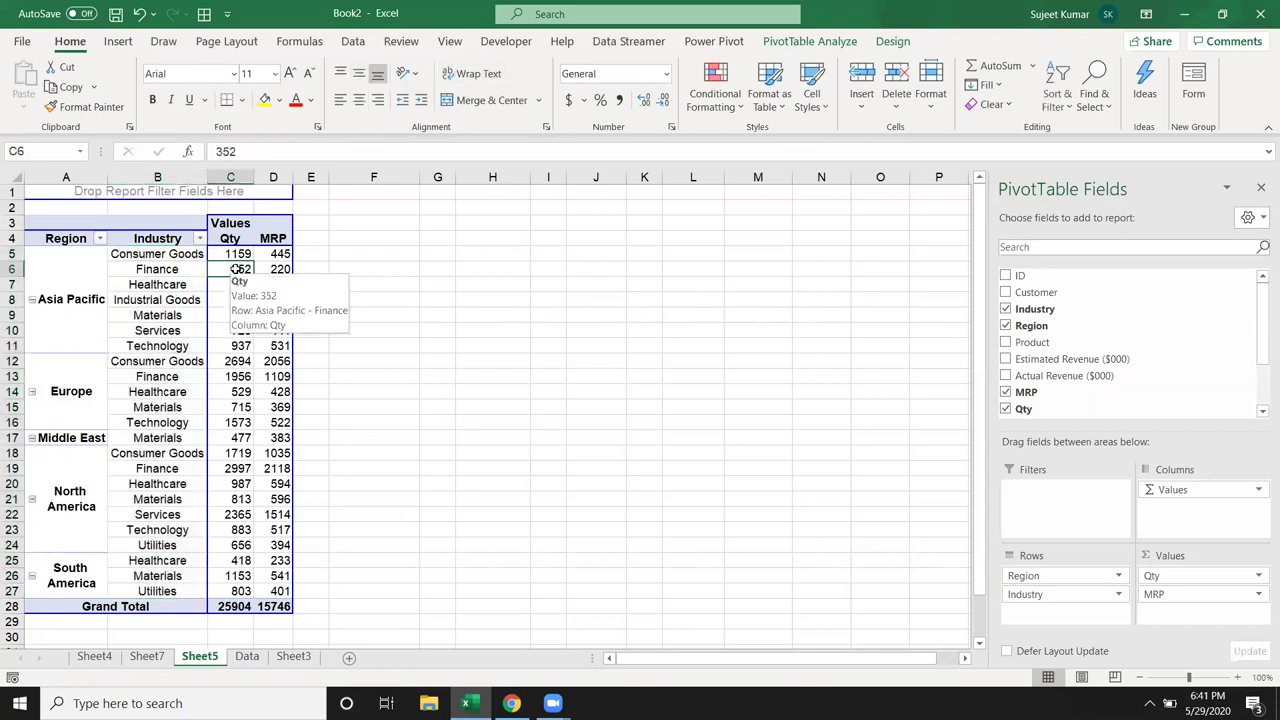
left_click(278, 270)
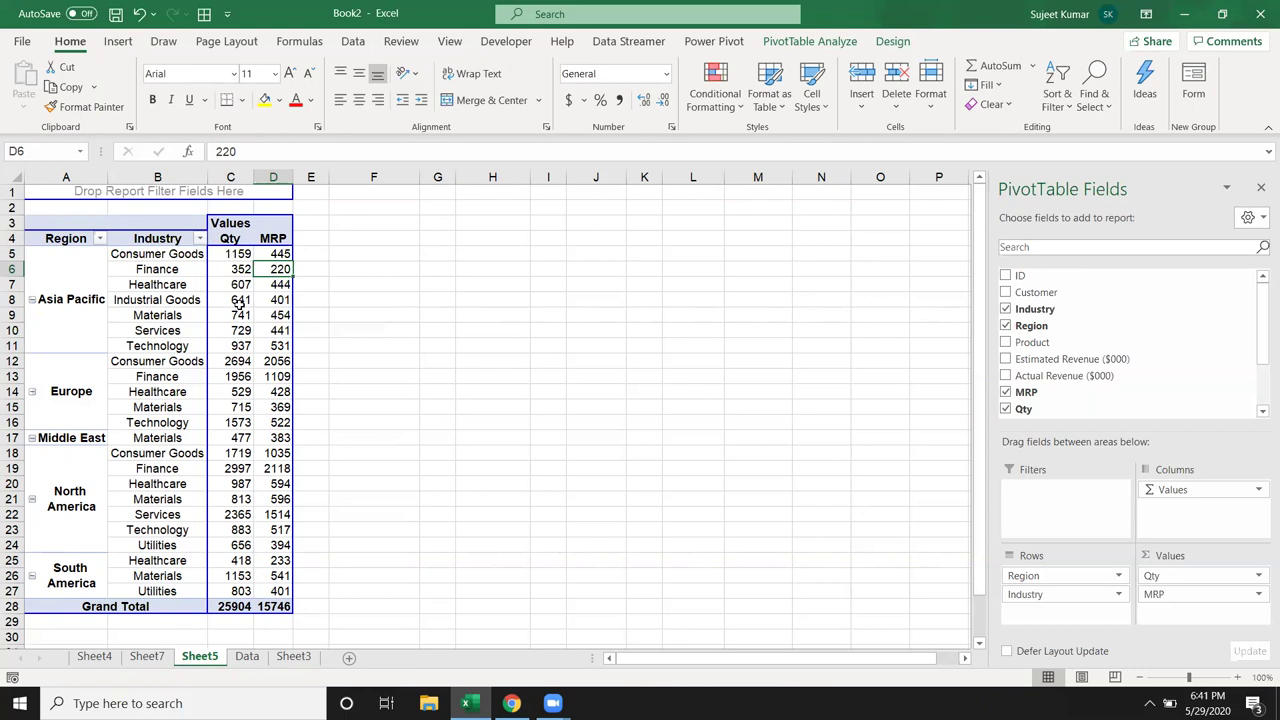
Delete the drill-down Sheet7 and confirm the deletion
left_click(148, 660)
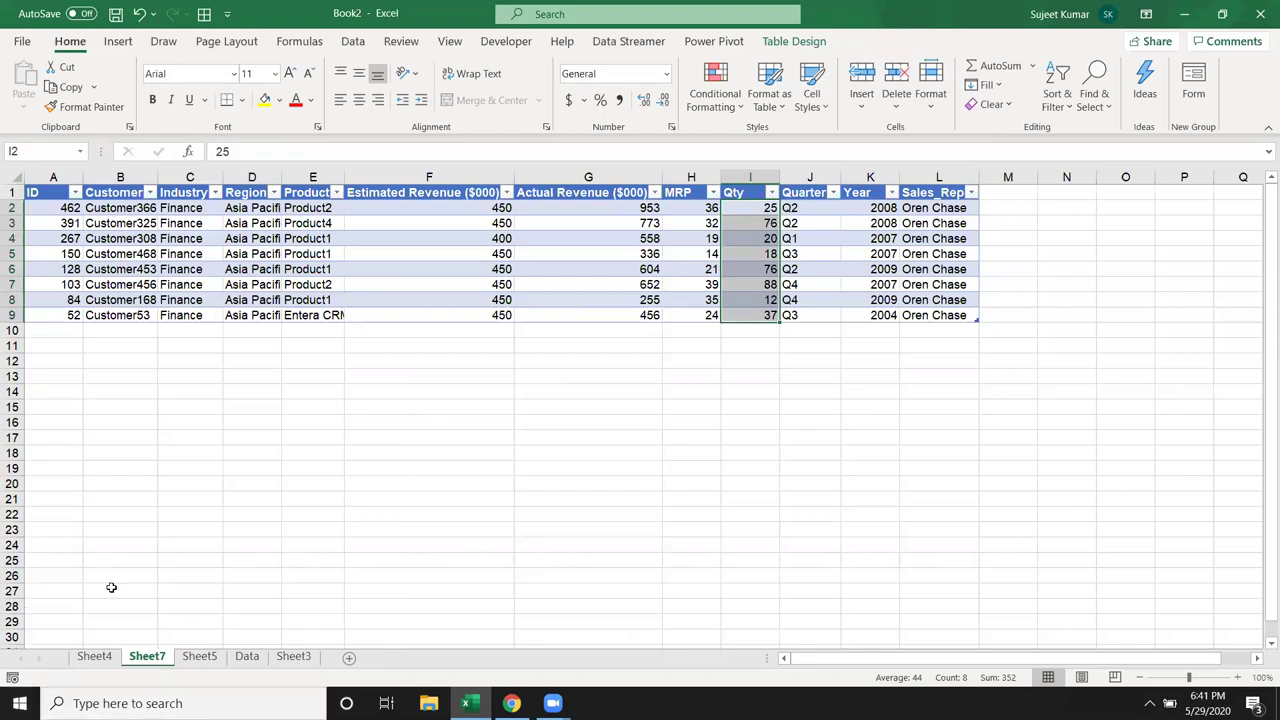
right_click(146, 657)
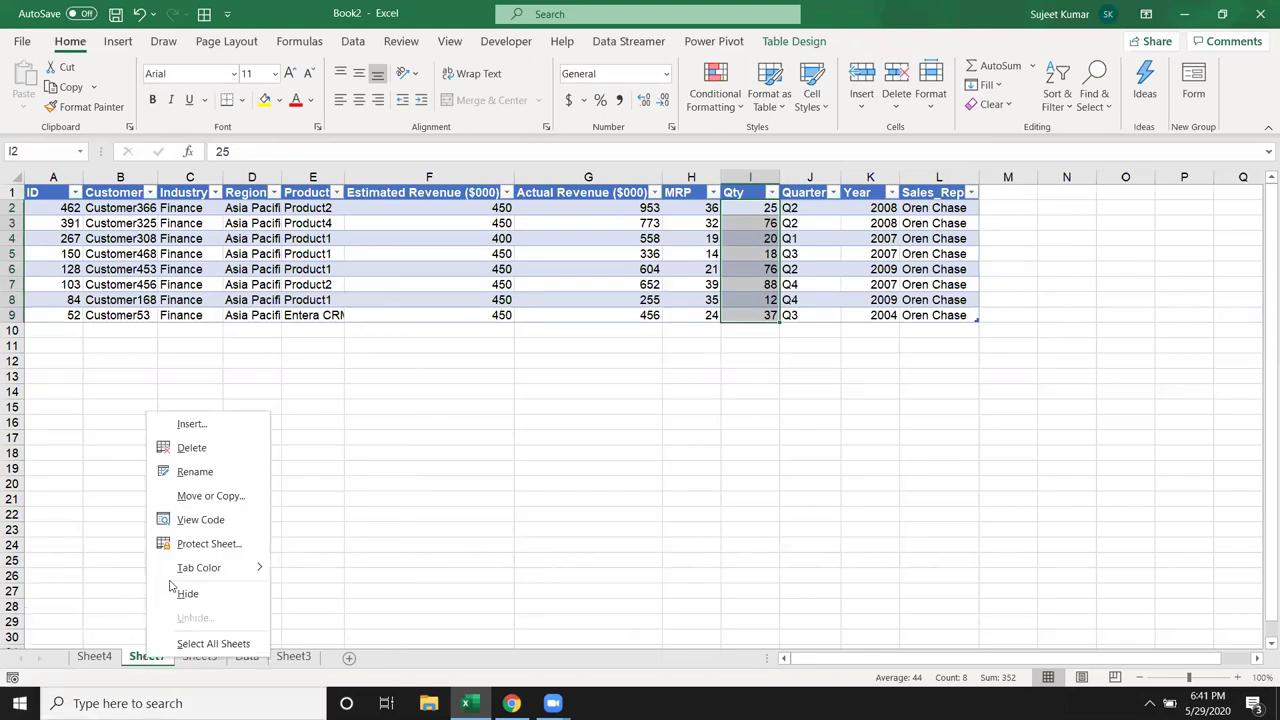
left_click(192, 447)
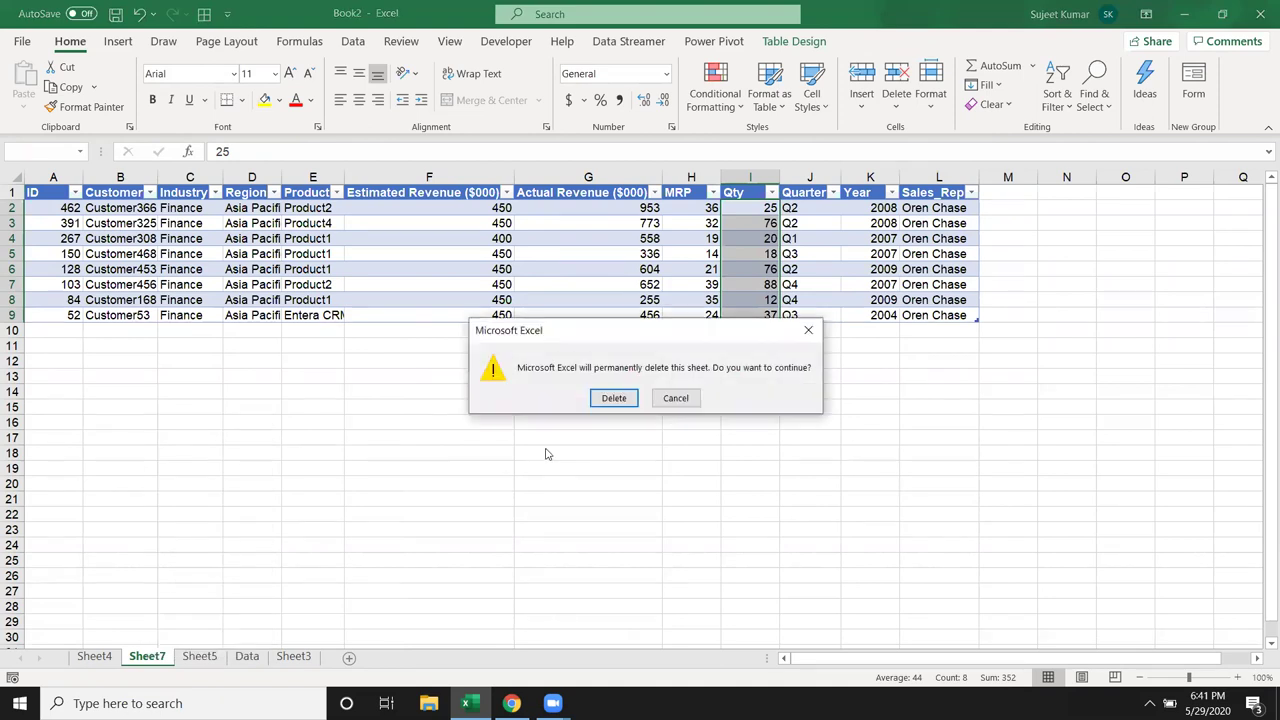
left_click(608, 400)
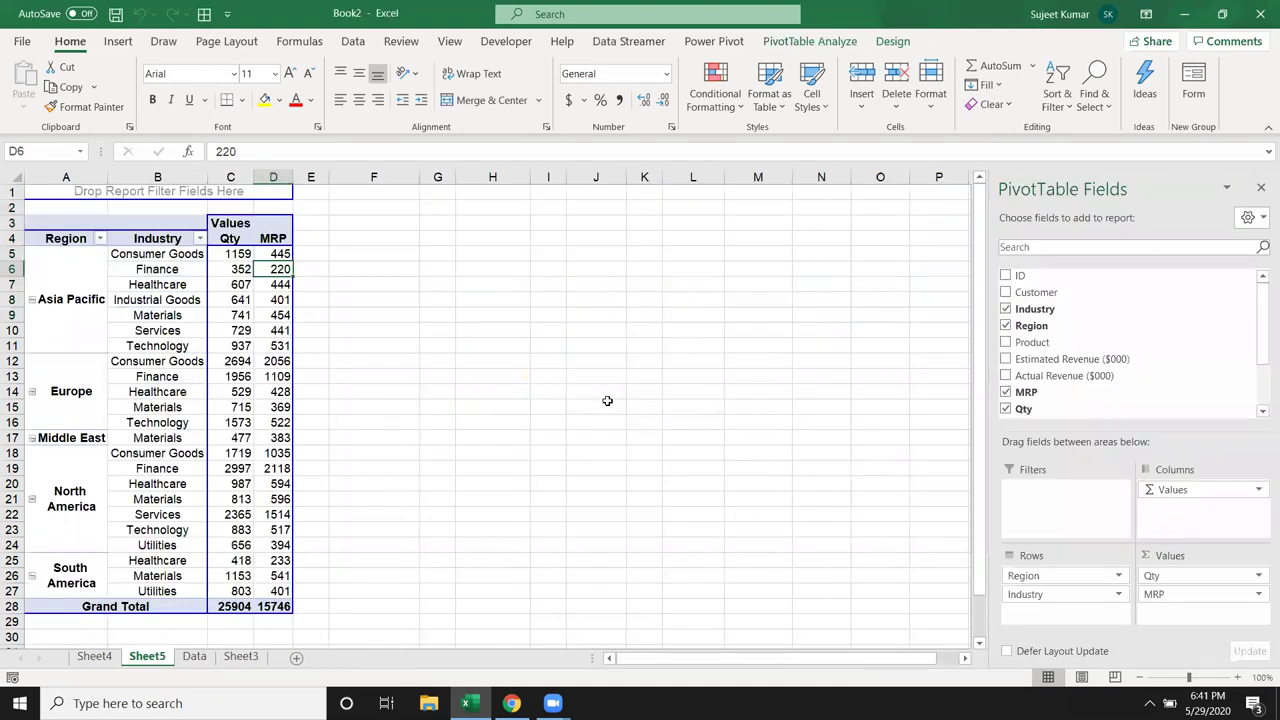
mouse_move(257, 344)
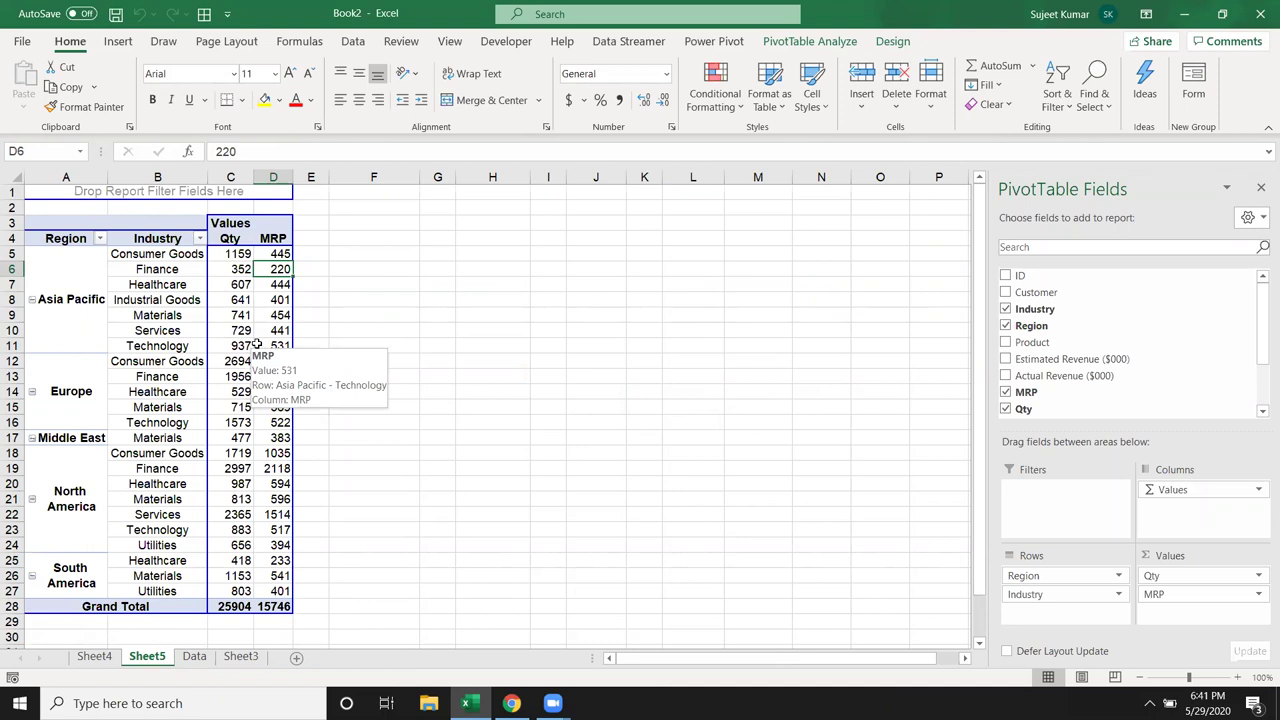
Put Year in Rows above Region, so each year, starting with 2003, nests Region and Industry
left_click(1261, 395)
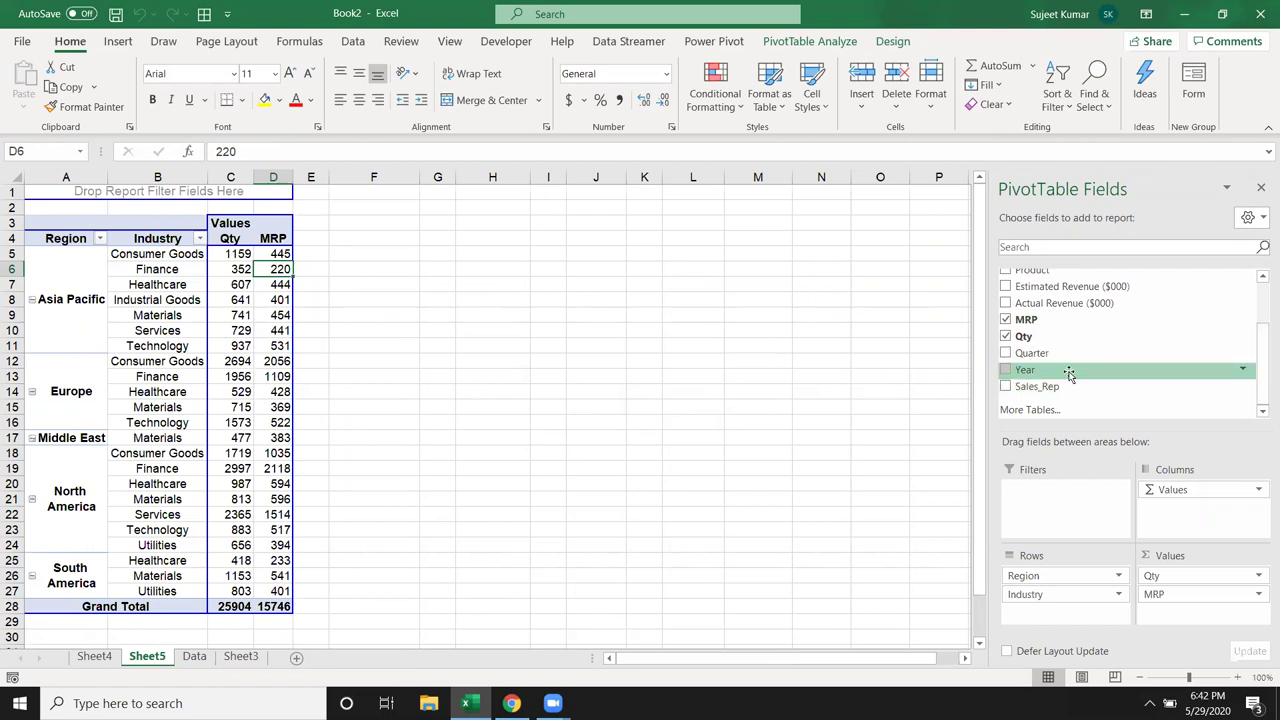
left_click_drag(1068, 372, 1030, 573)
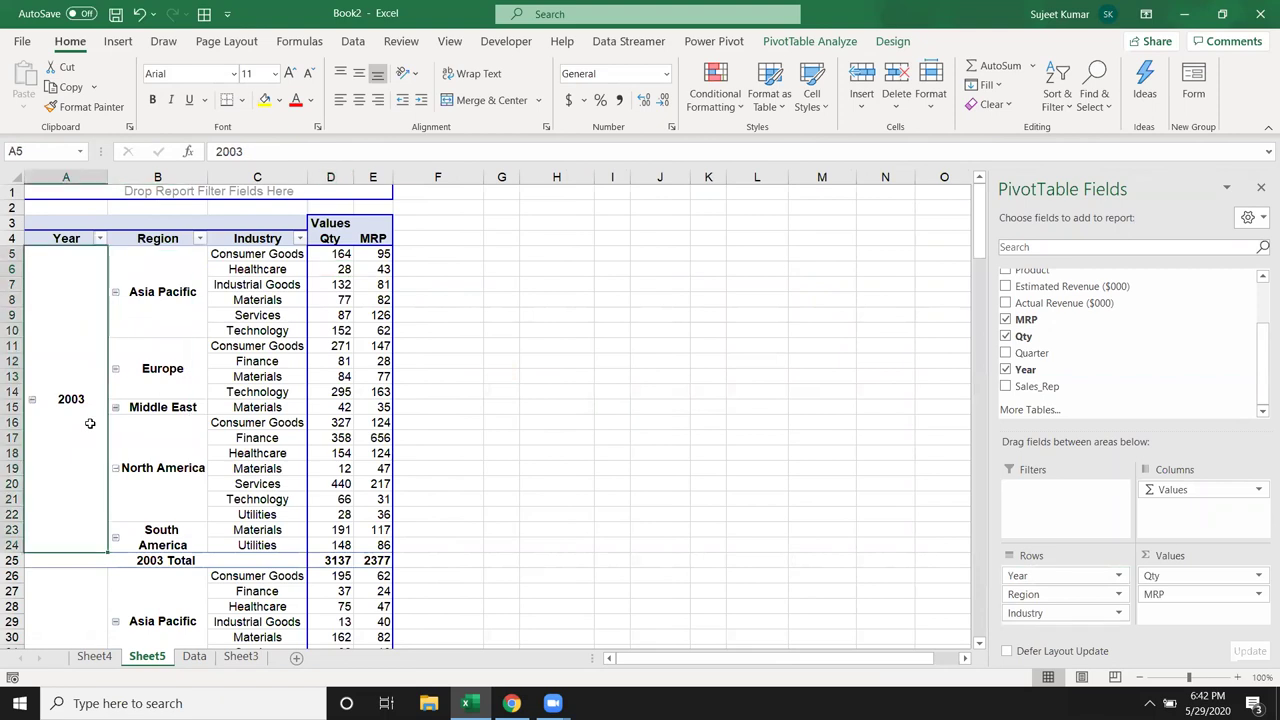
left_click(90, 424)
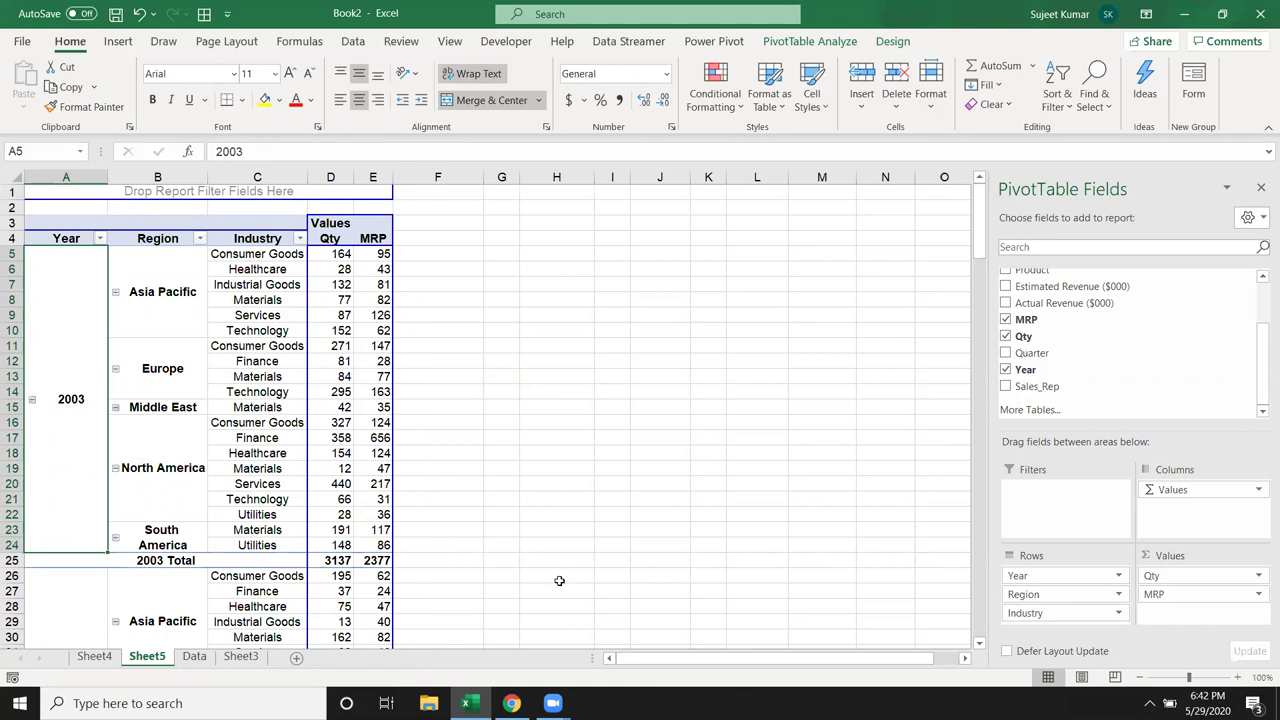
Move Year into the report filter and filter the pivot to 2003
left_click_drag(1024, 573, 1034, 517)
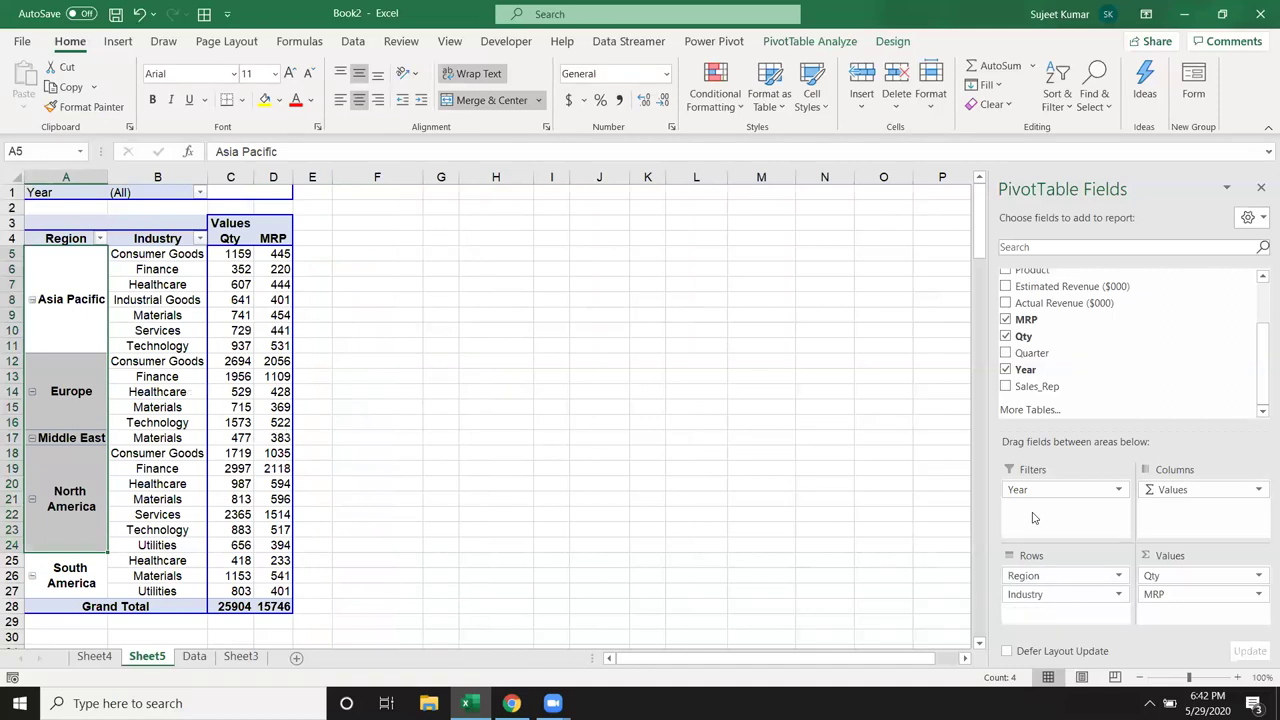
left_click(167, 210)
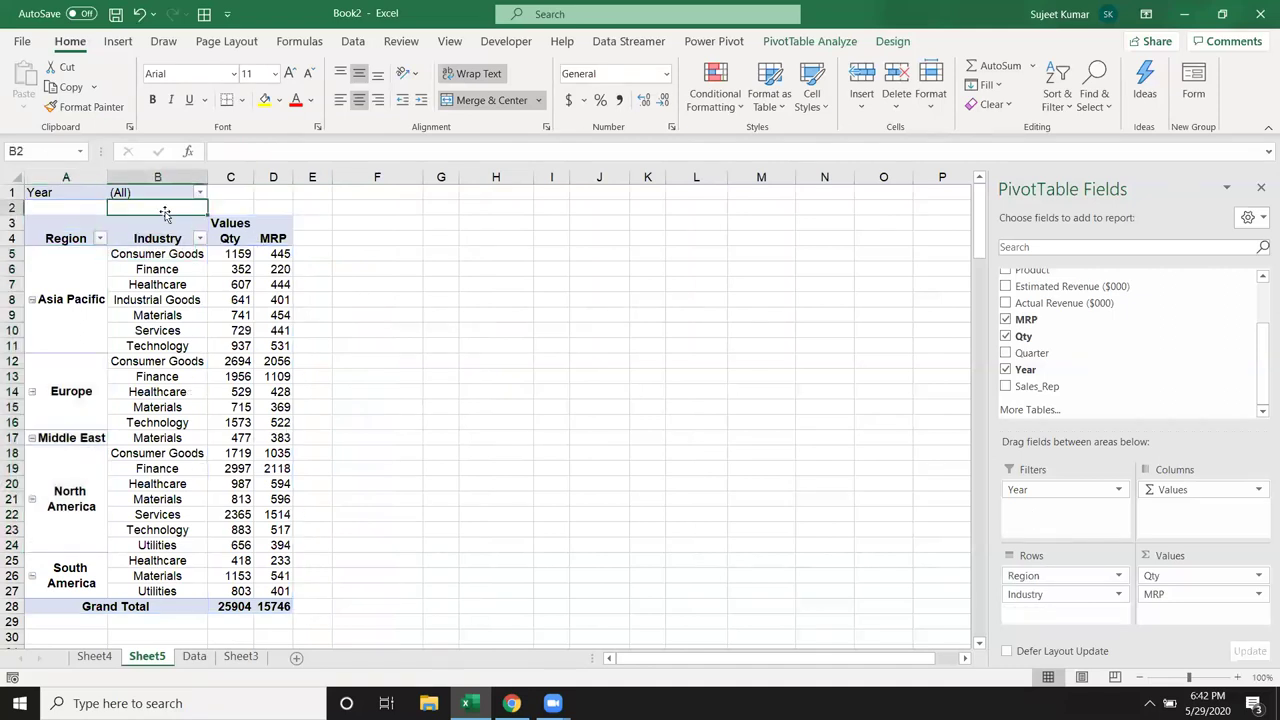
left_click(200, 193)
left_click(38, 245)
left_click(112, 404)
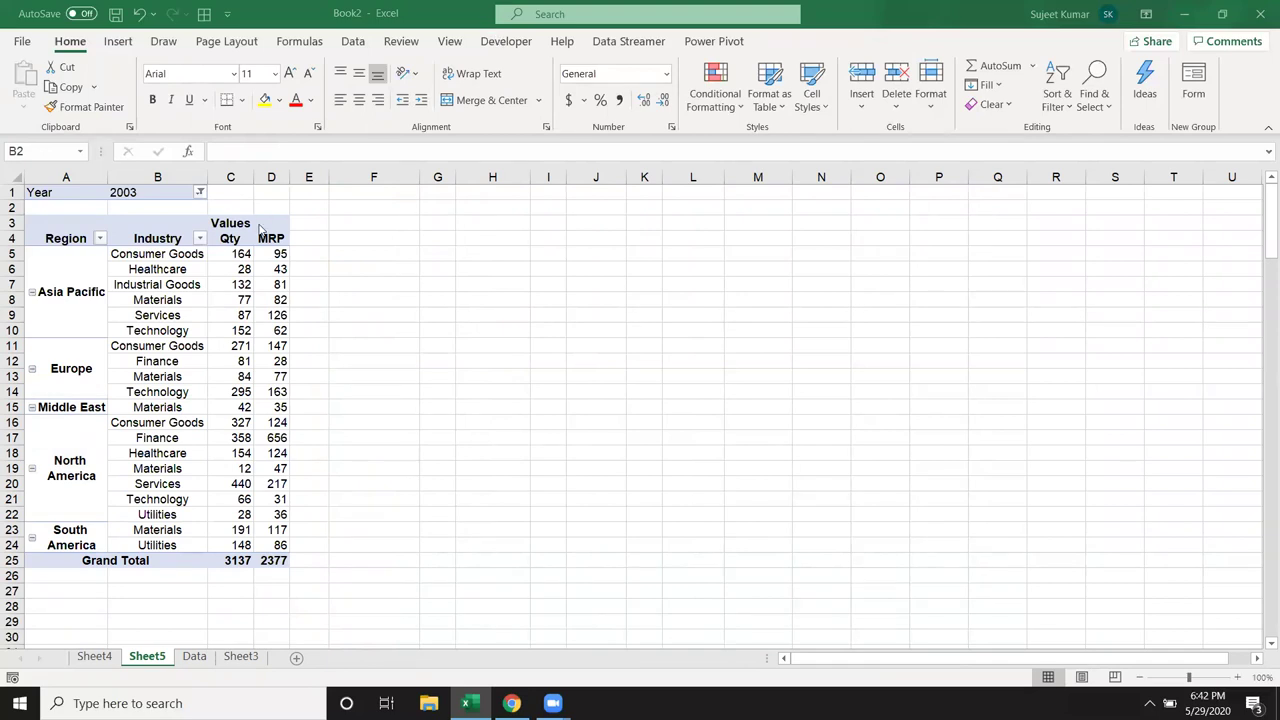
Allow multiple items in the Year filter and add 2004, giving a Qty total of 6211
left_click(194, 192)
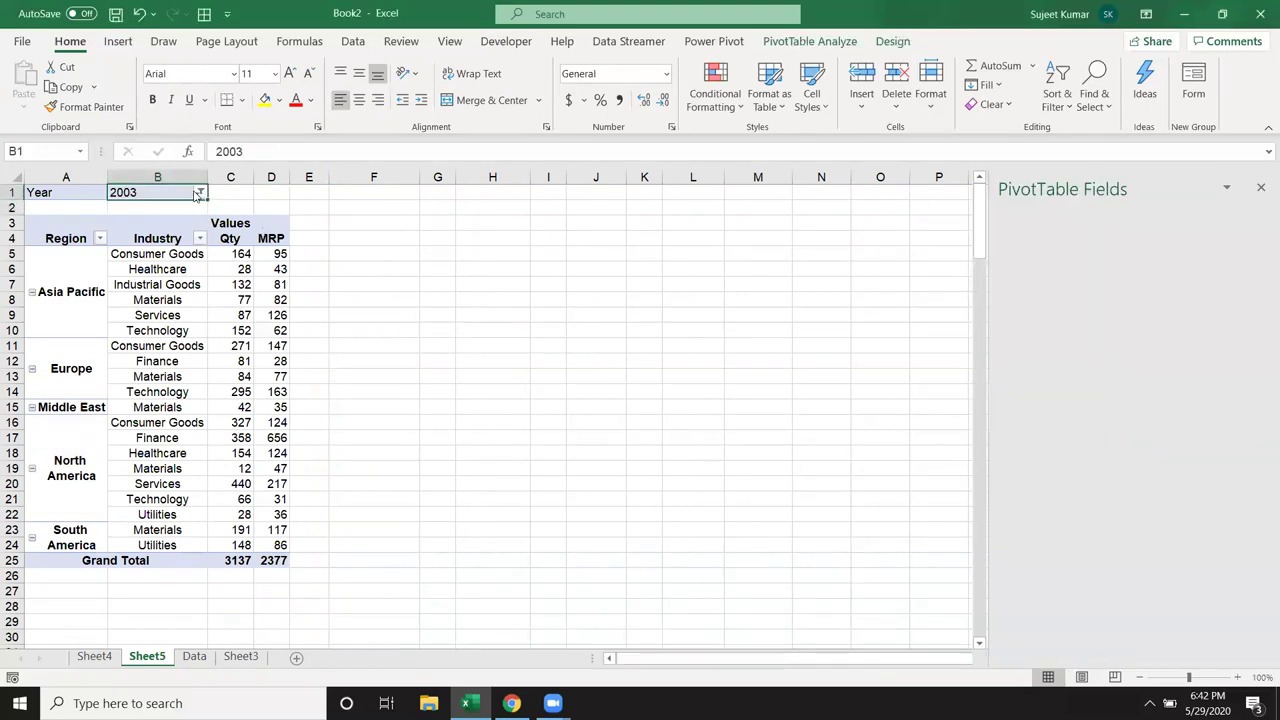
left_click(200, 192)
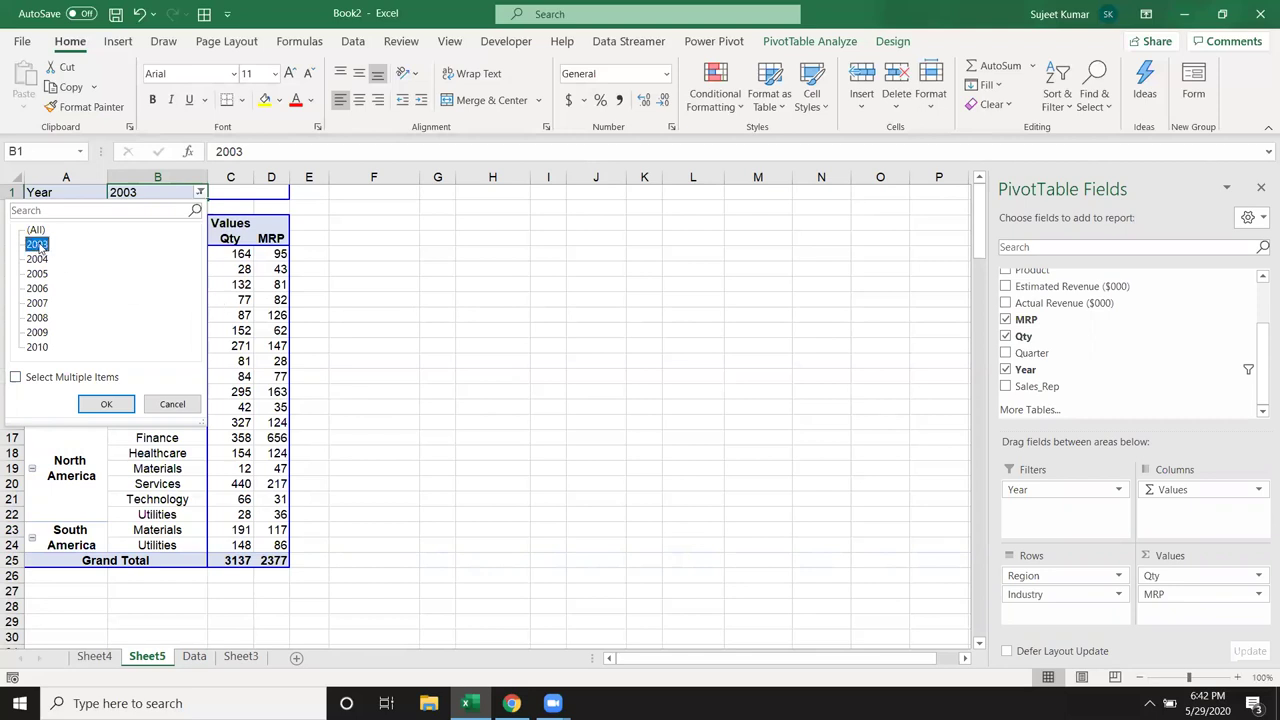
left_click(17, 380)
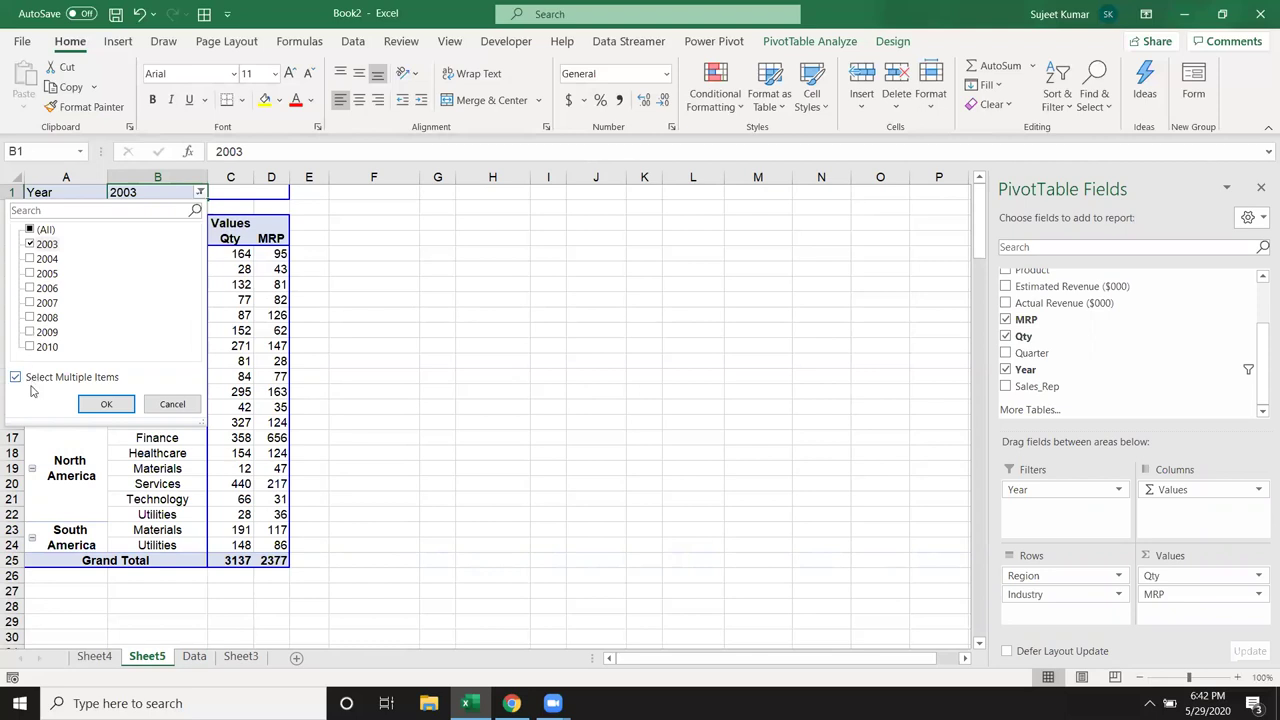
left_click(34, 261)
left_click(106, 404)
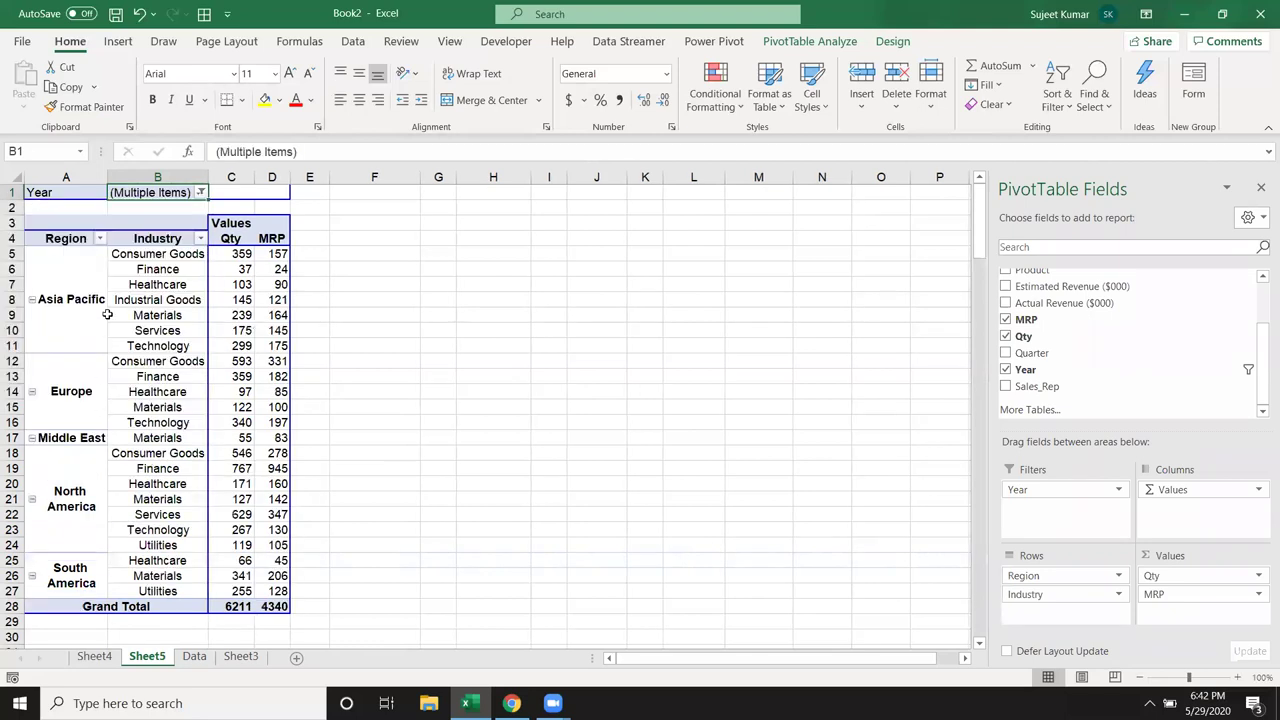
left_click_drag(150, 284, 150, 345)
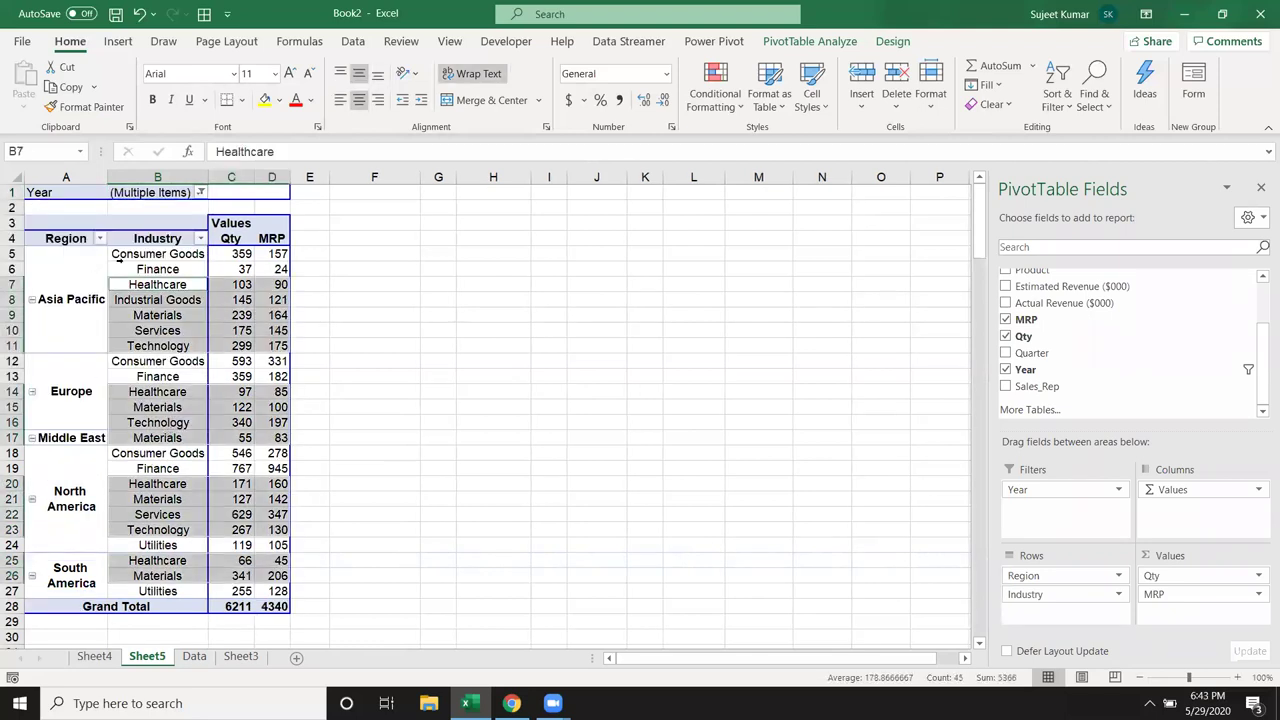
left_click(148, 268)
mouse_move(243, 270)
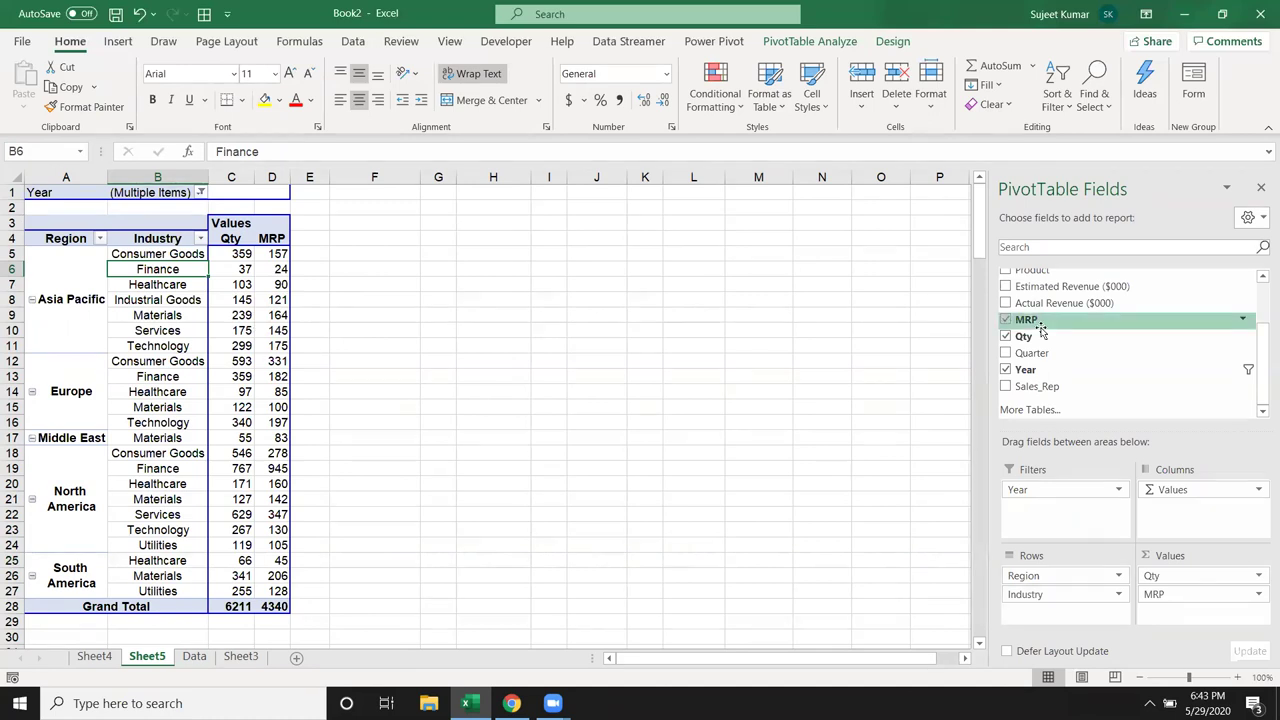
Try a Quarter report filter set to Q1, then remove both the Quarter and Year filters
left_click_drag(1033, 353, 1075, 513)
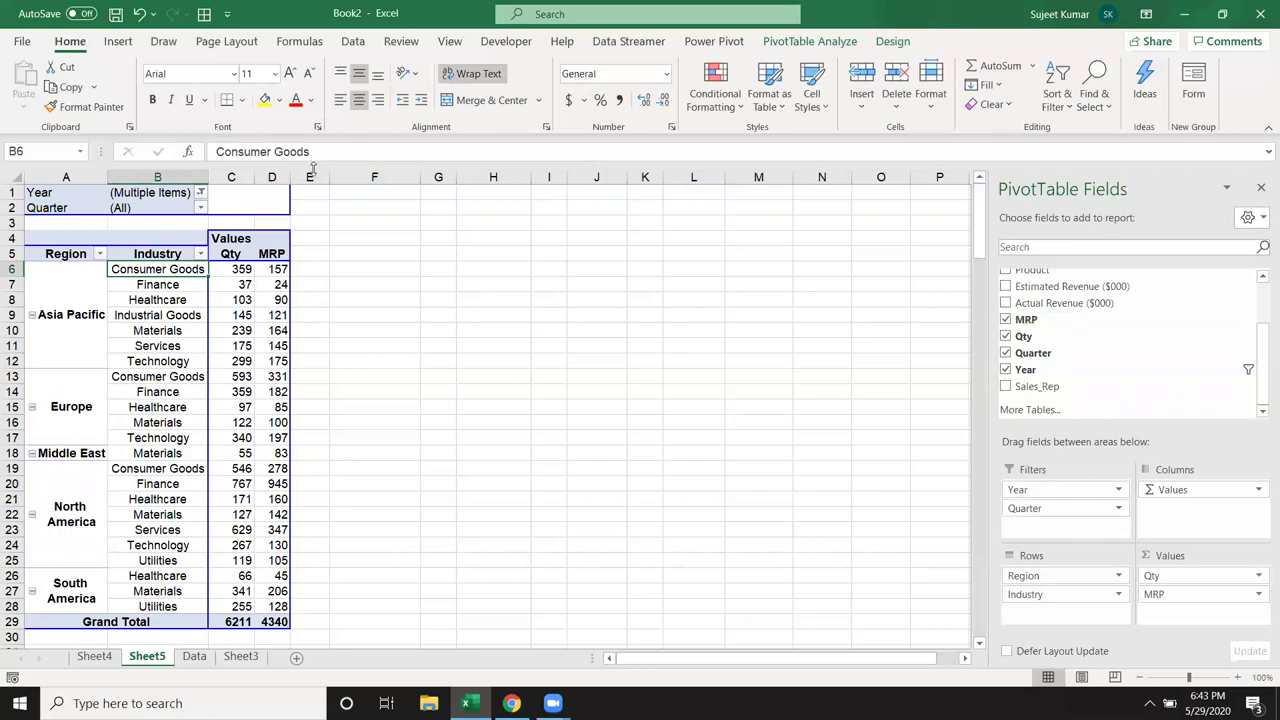
left_click(201, 207)
left_click(34, 261)
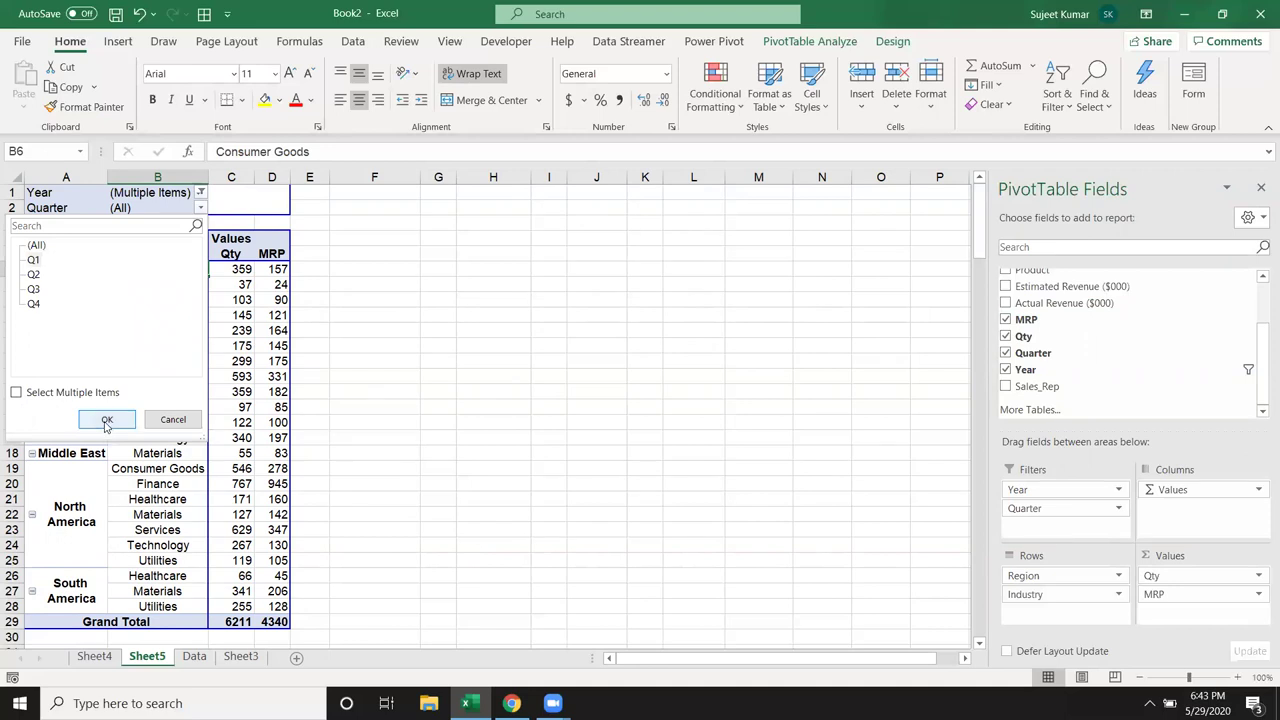
left_click(105, 422)
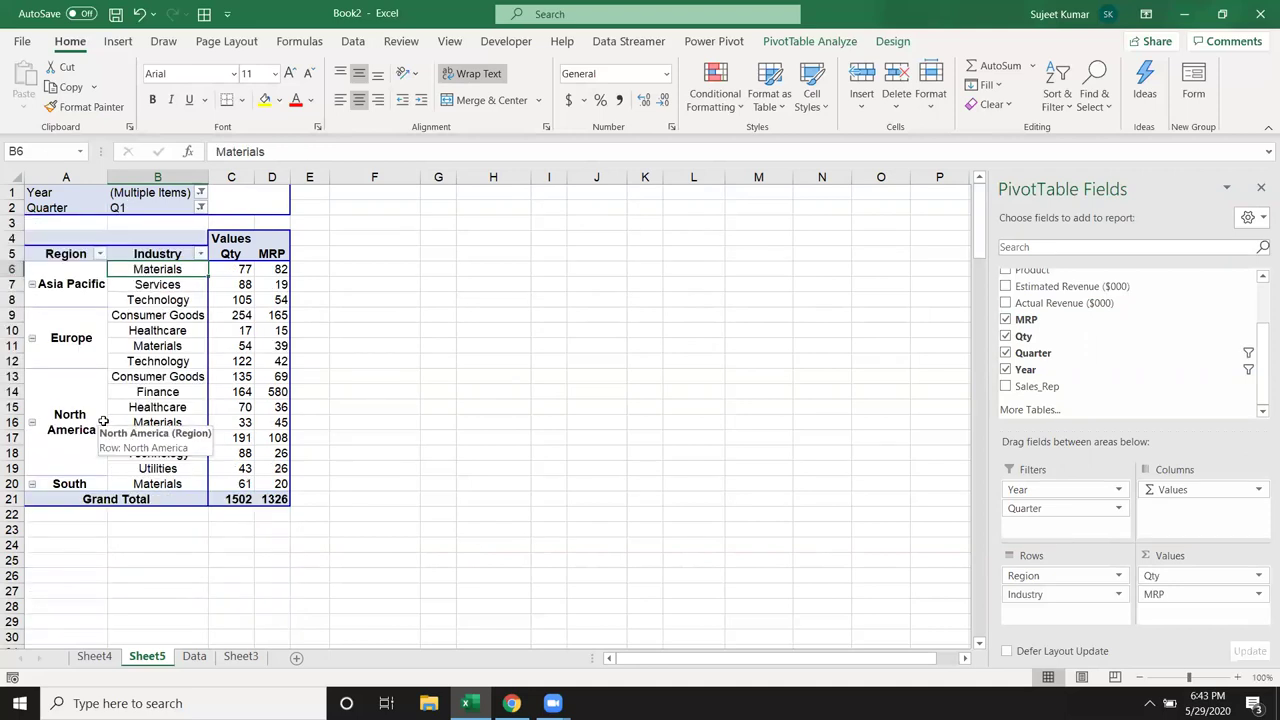
left_click(1006, 369)
left_click(1006, 353)
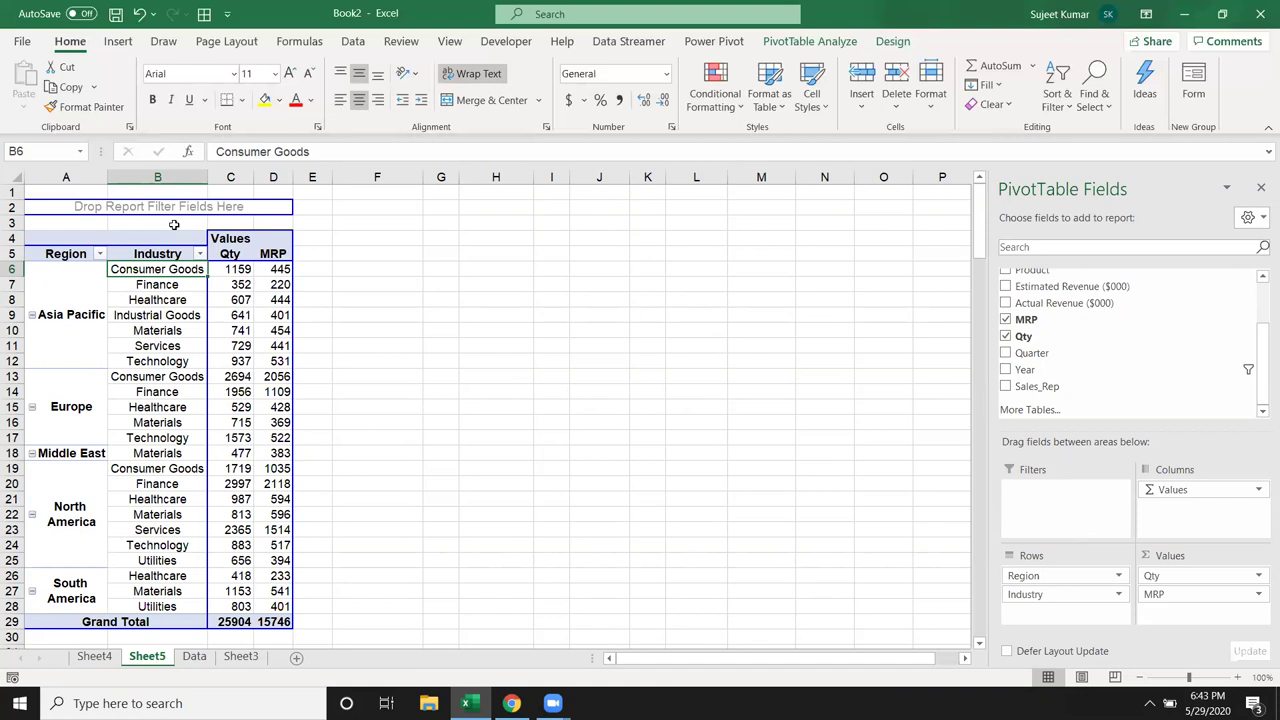
Insert Year and Quarter slicers for the pivot table
left_click(800, 45)
left_click(415, 95)
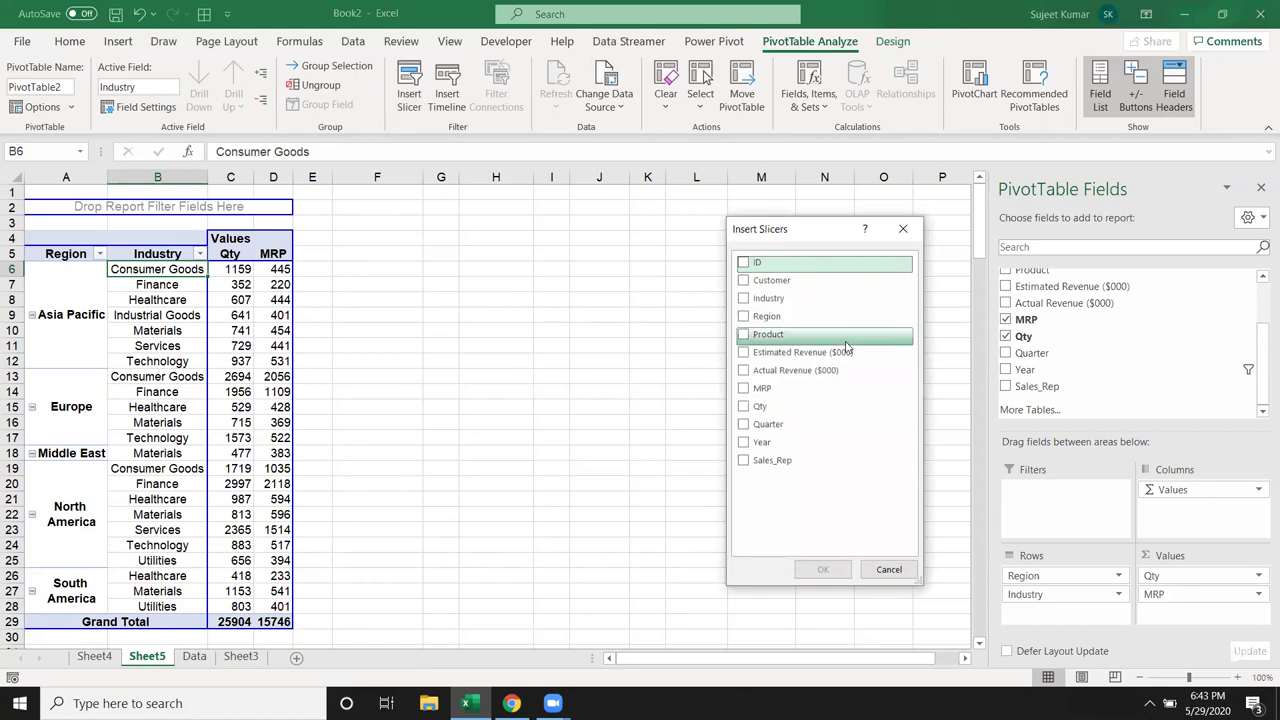
left_click(743, 442)
left_click(743, 424)
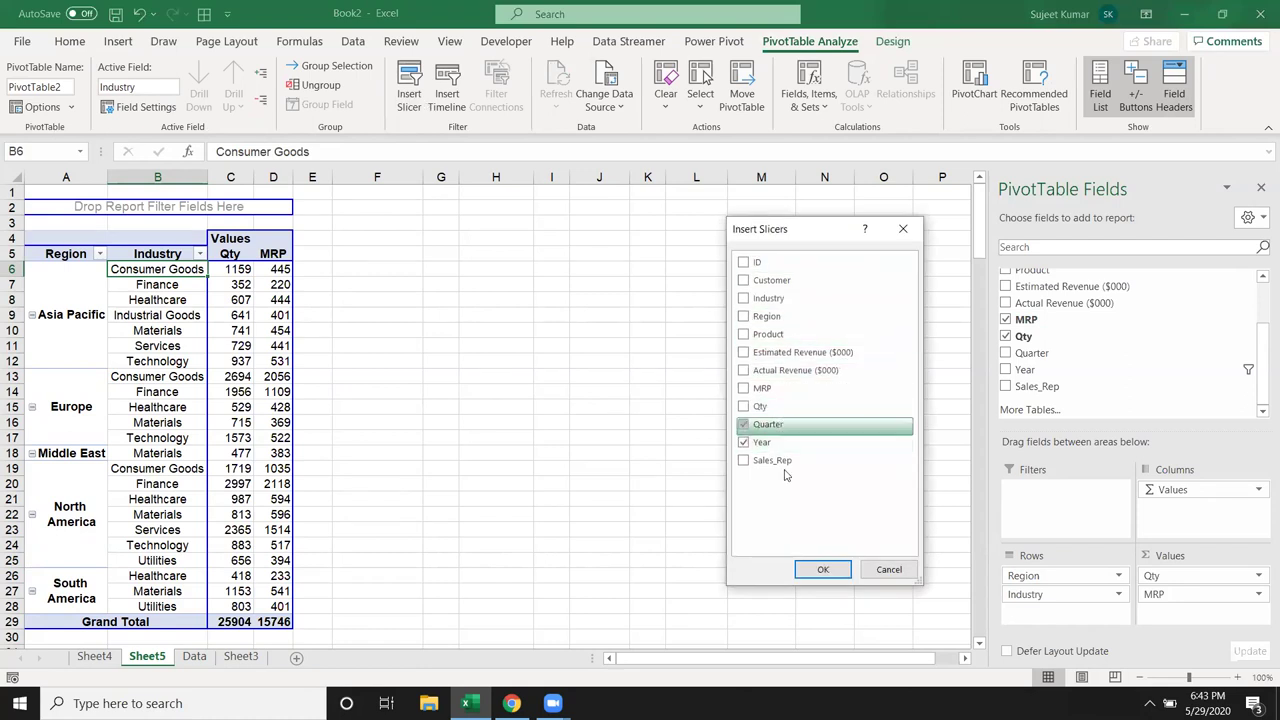
left_click(826, 569)
Place the Year slicer beside the Quarter slicer and test filtering to Q1 and years 2005–2007
mouse_move(728, 363)
left_mouse_down()
mouse_move(483, 307)
mouse_move(374, 198)
left_mouse_up()
left_click(459, 298)
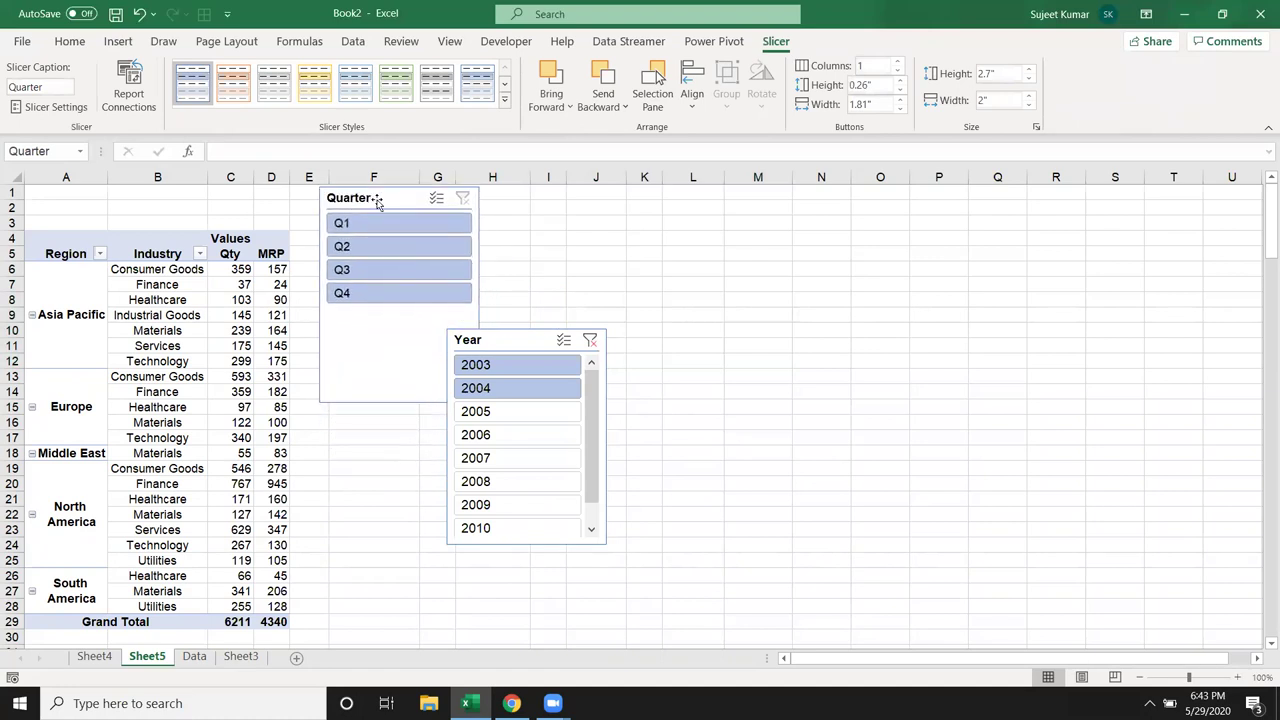
left_click_drag(515, 344, 552, 199)
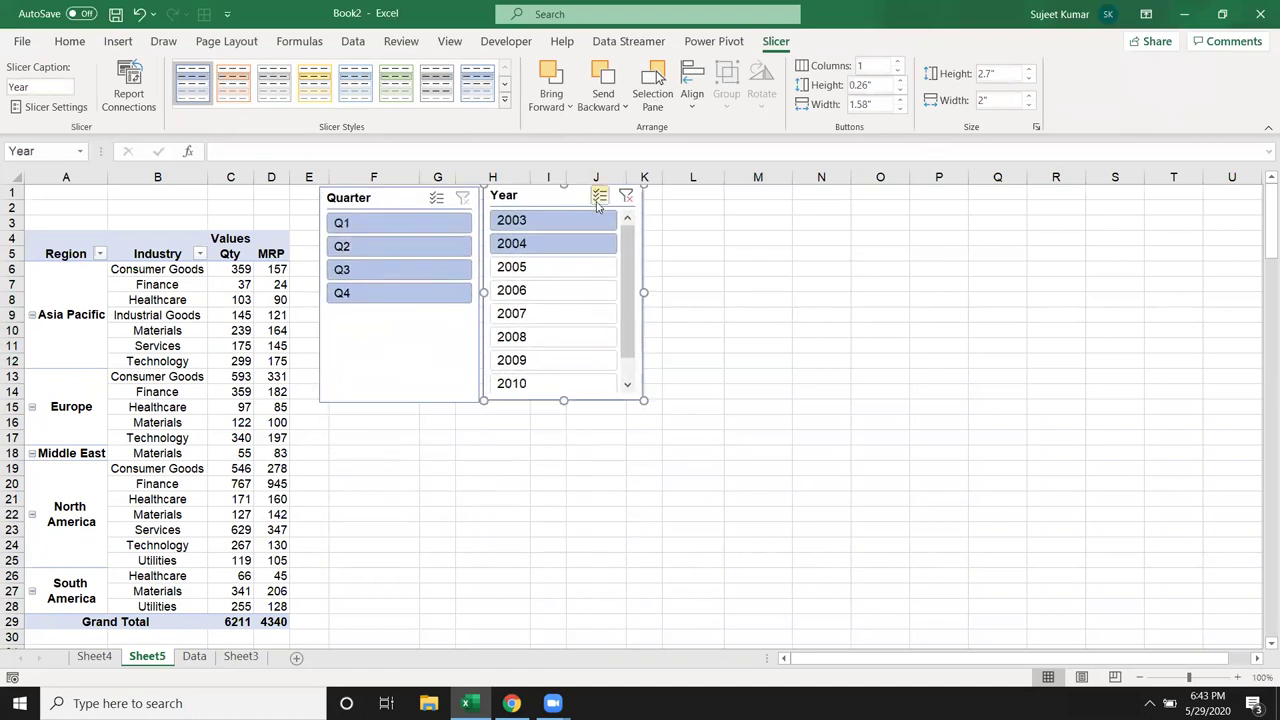
left_click(625, 198)
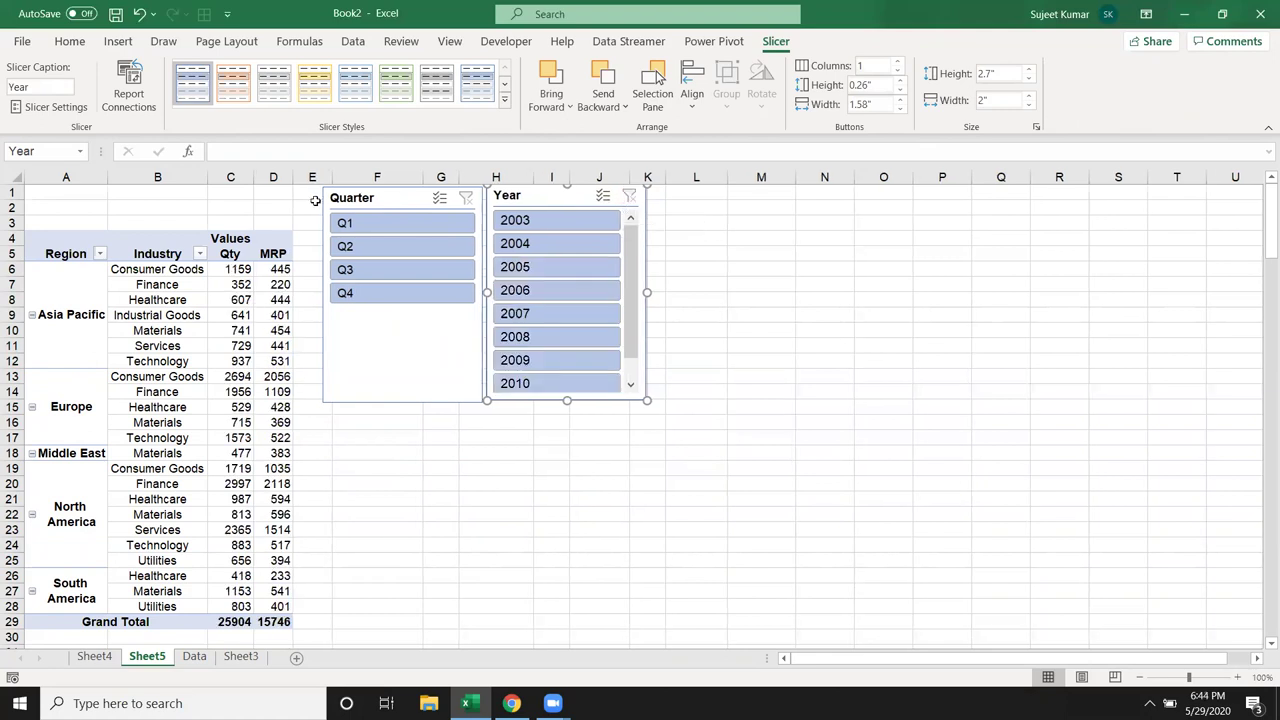
left_click(366, 228)
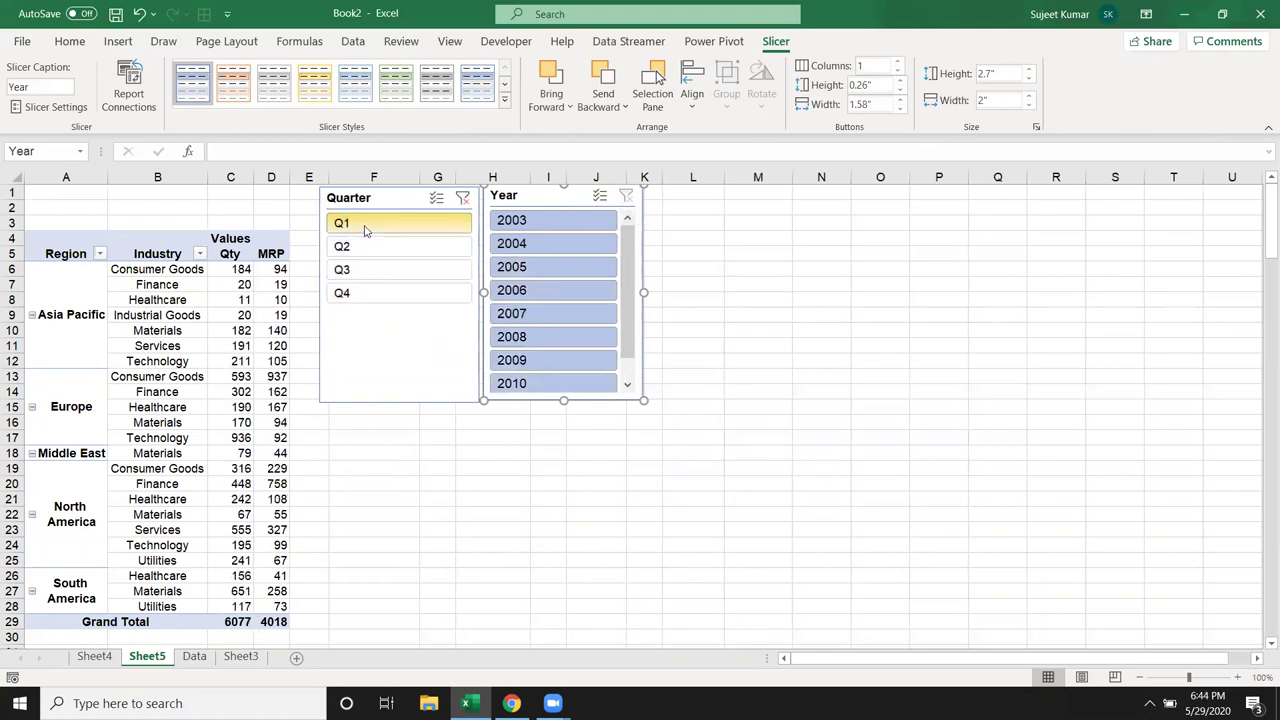
left_click(507, 270)
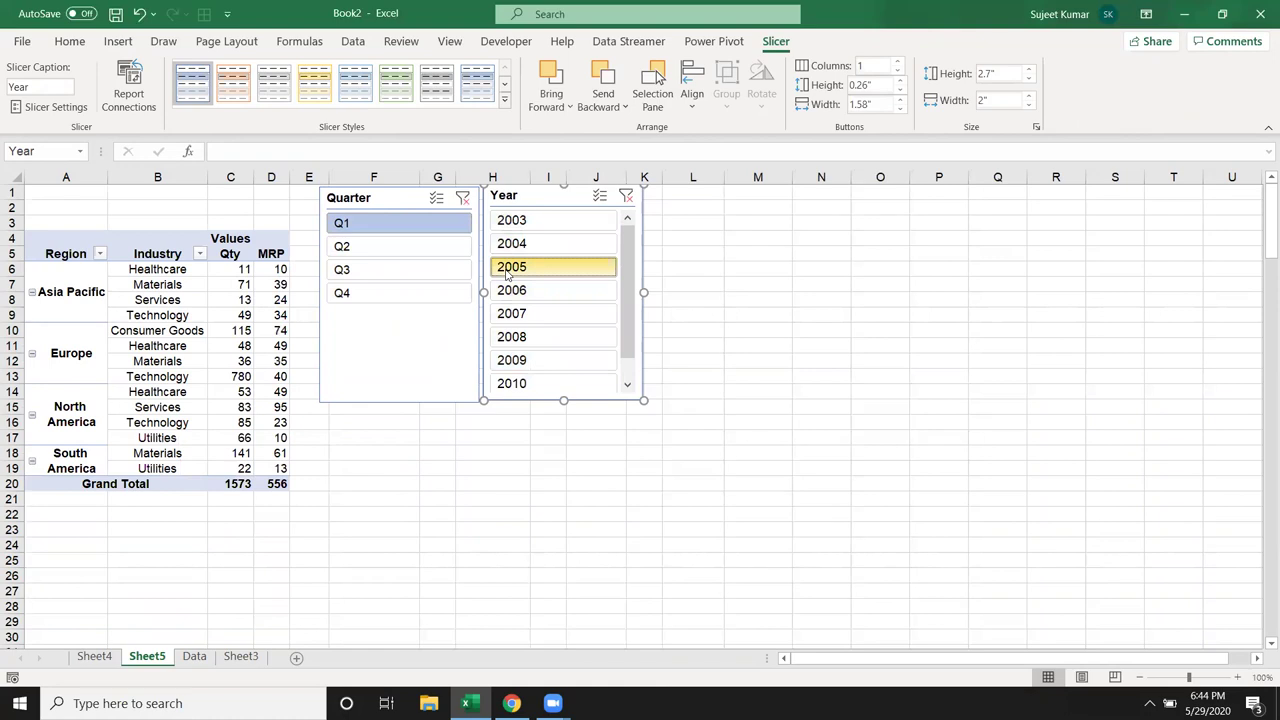
left_click_drag(507, 270, 507, 316)
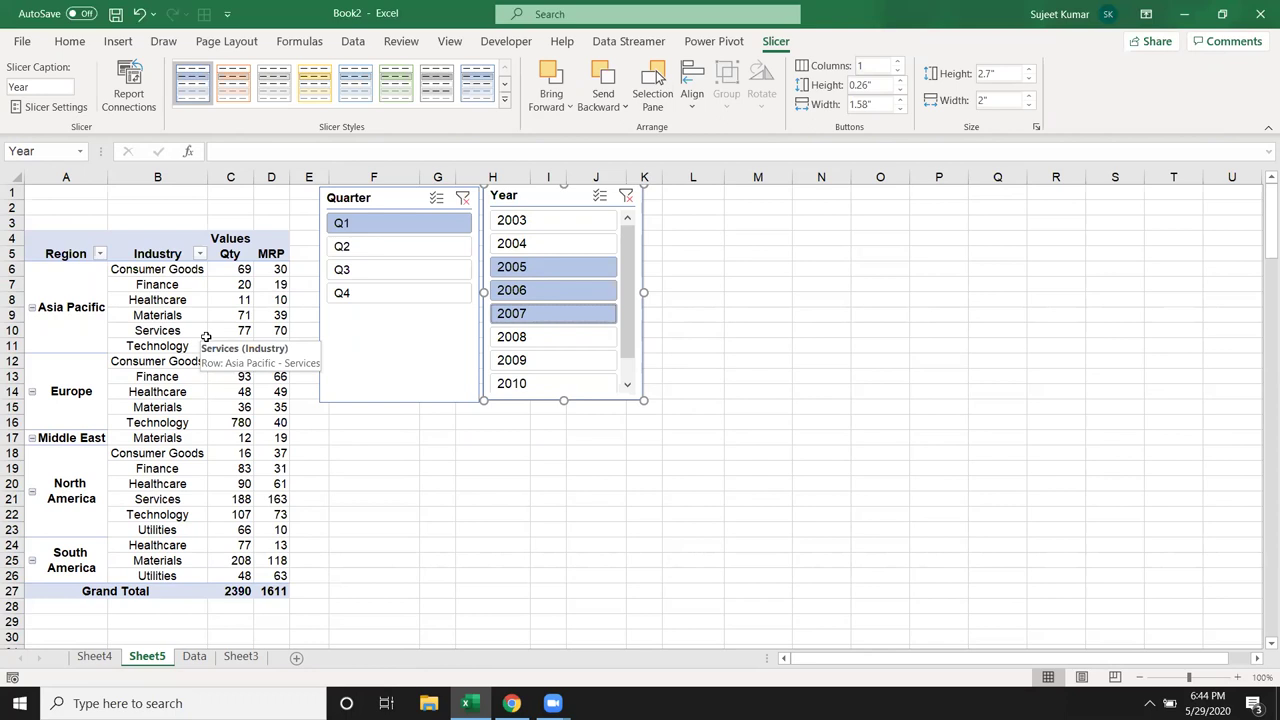
Temporarily add Year to the pivot rows to check the filtered years, then remove it
left_click(205, 337)
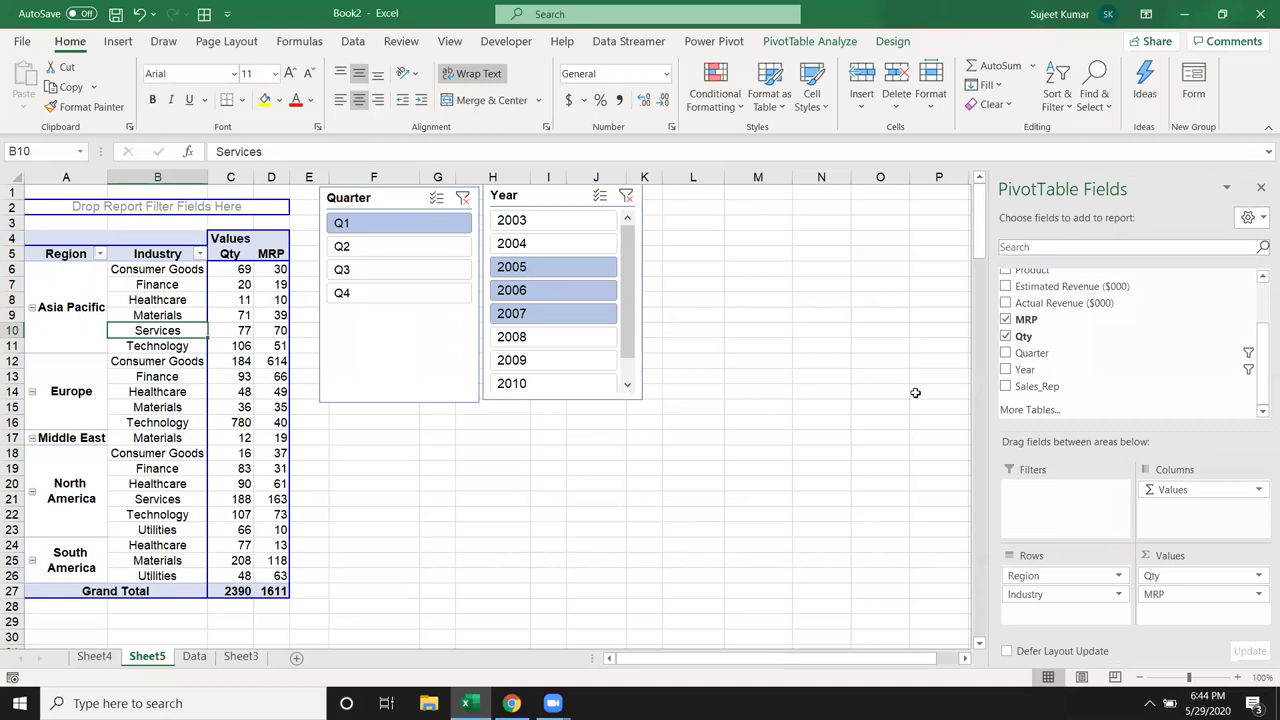
left_click_drag(1025, 376, 1020, 575)
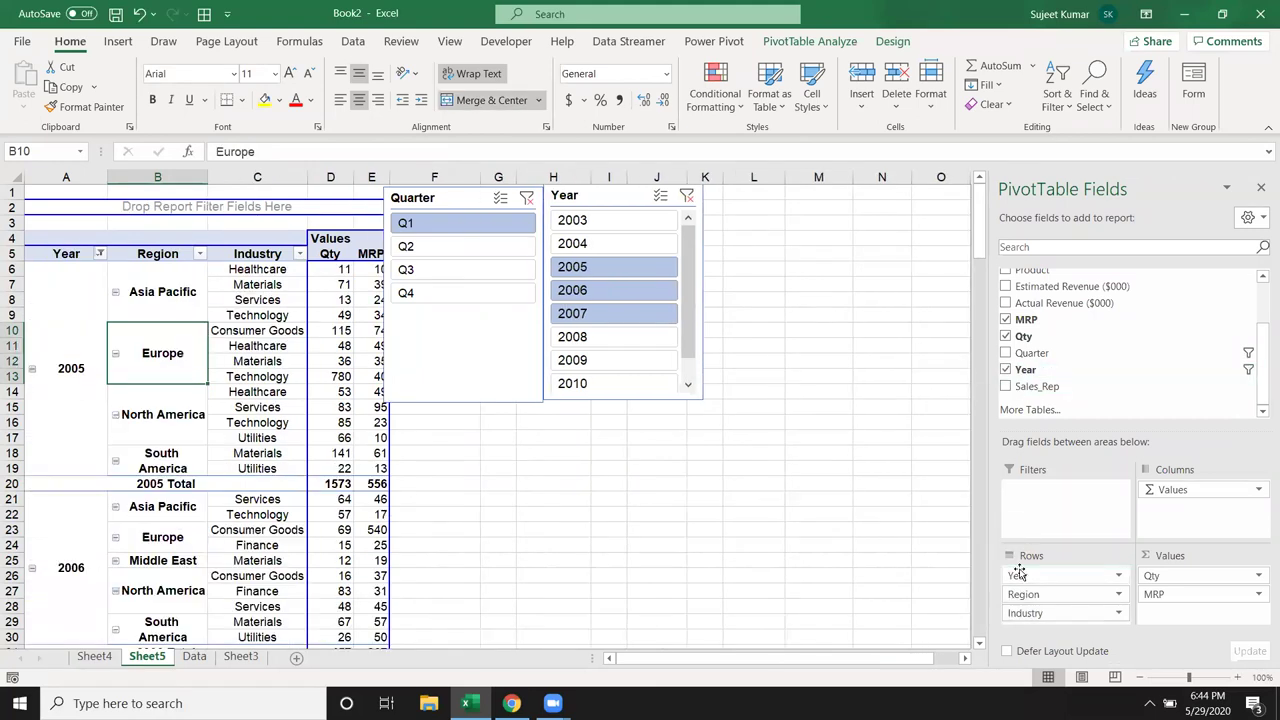
left_click(88, 345)
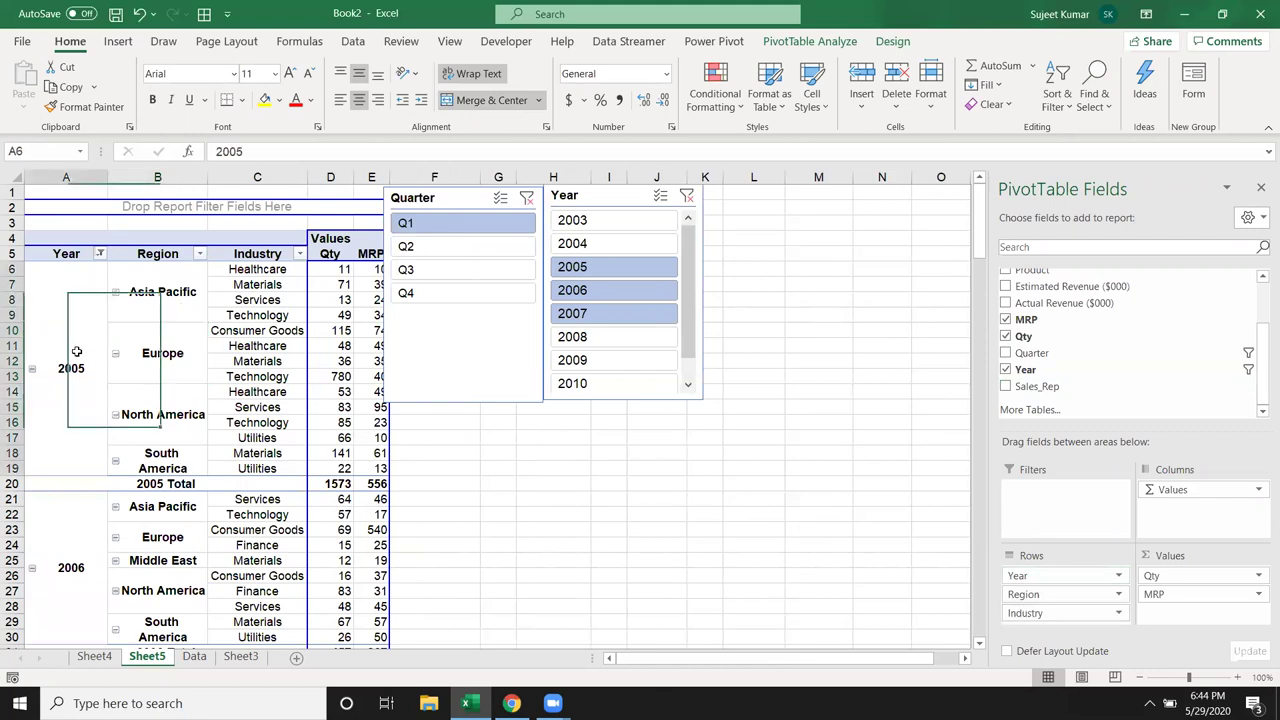
left_click(81, 533)
left_click(80, 456)
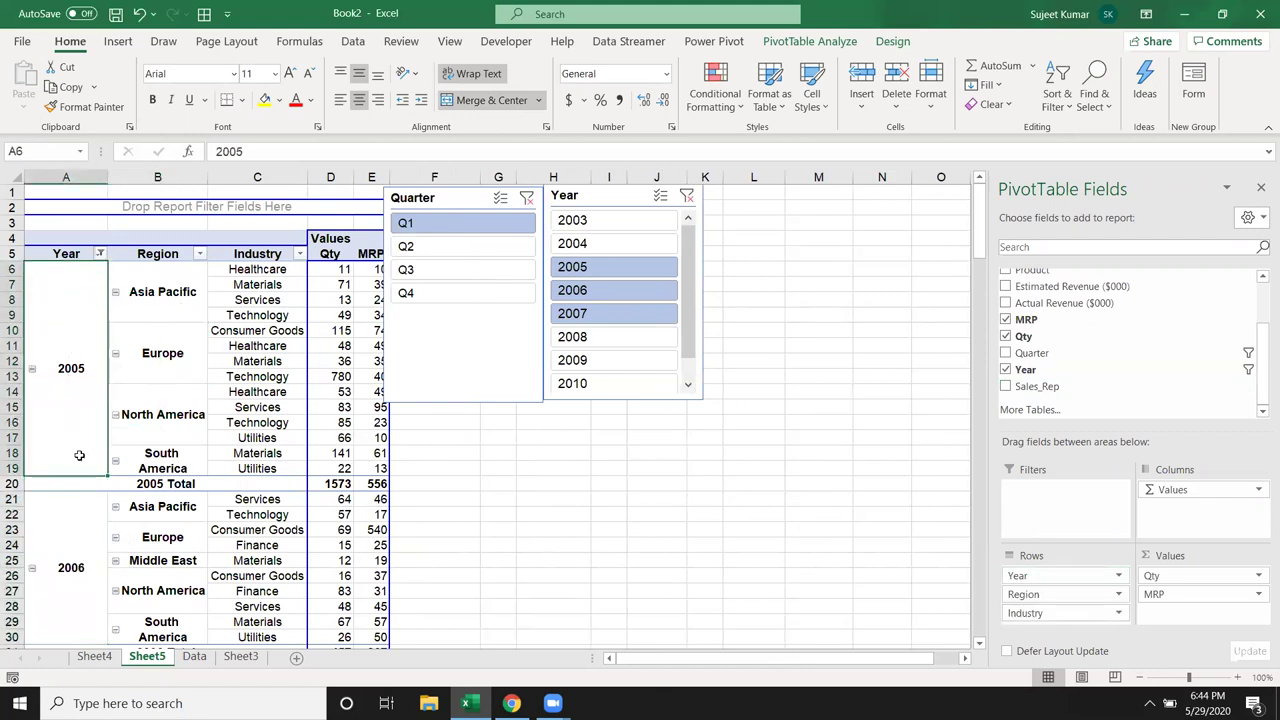
left_click_drag(981, 255, 980, 212)
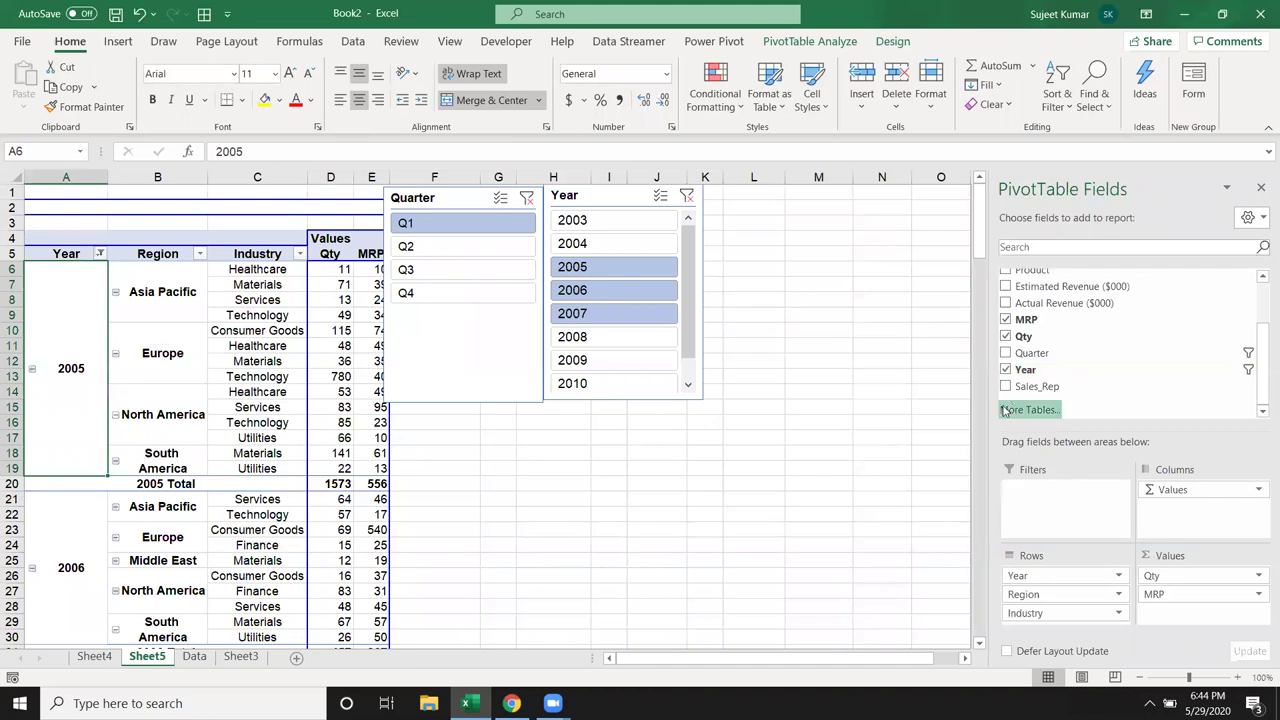
left_click(1006, 370)
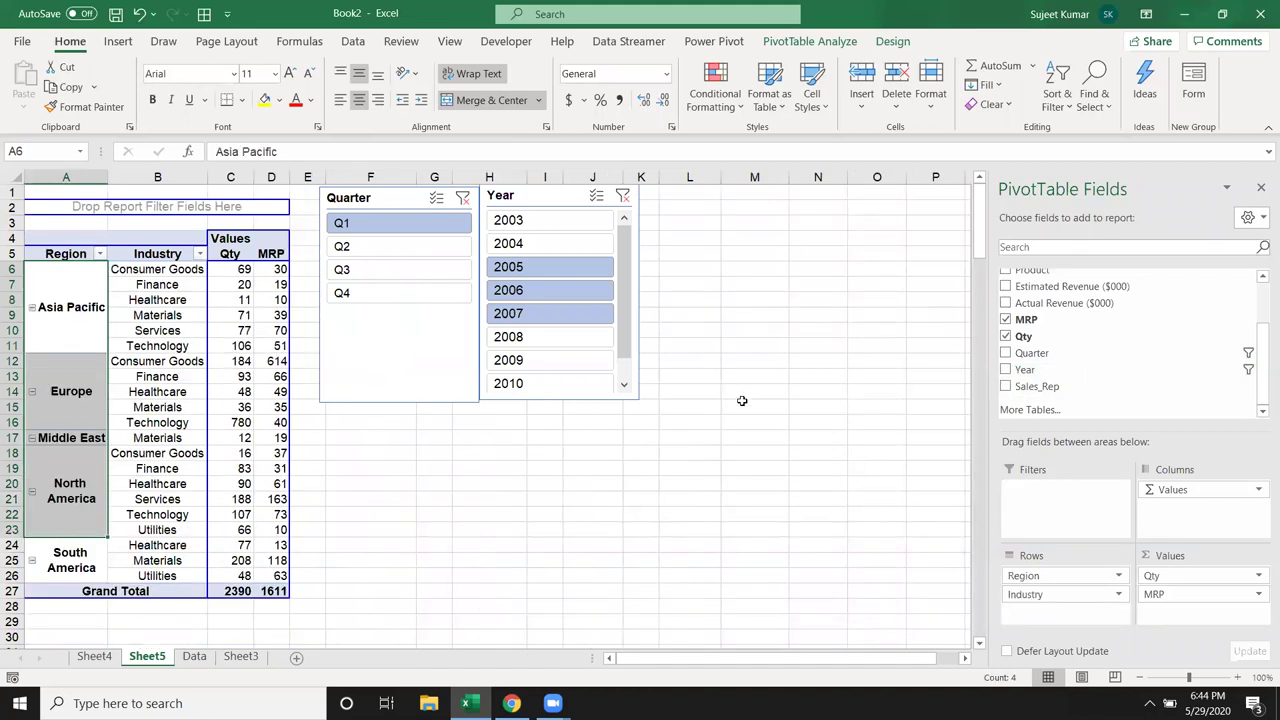
Clear the Year and Quarter slicer filters so all years and quarters are included
left_click(622, 196)
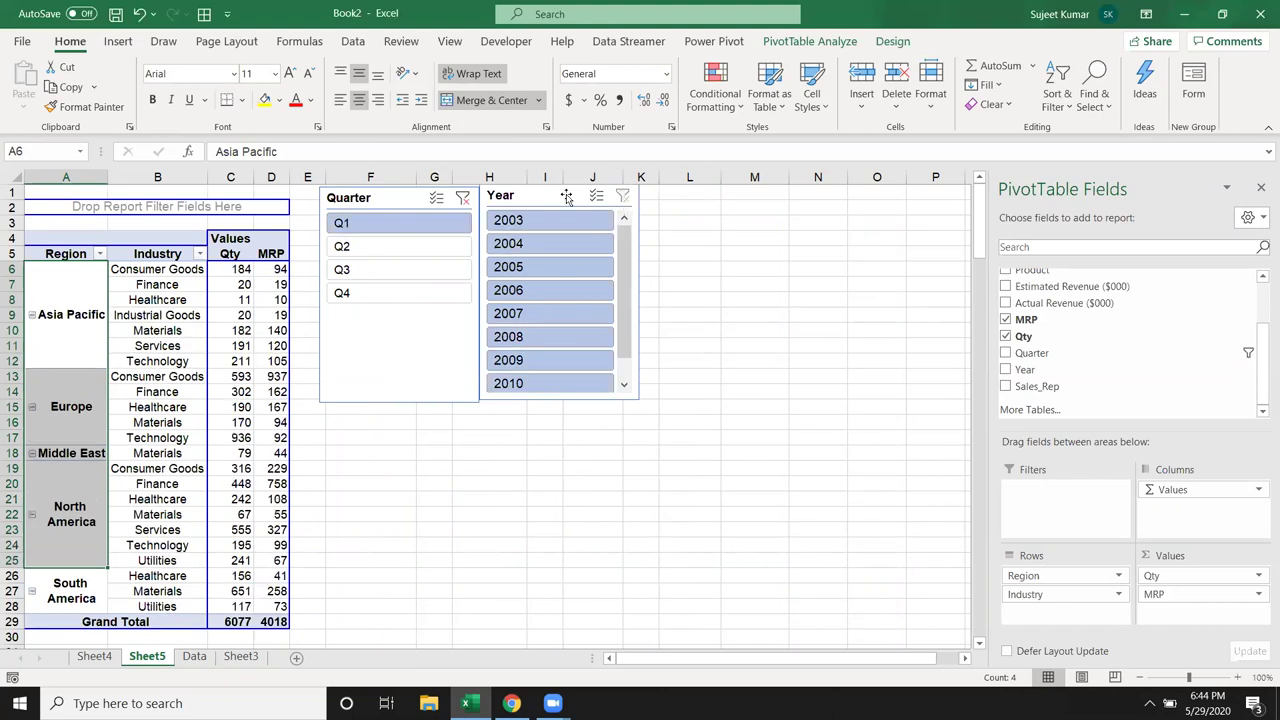
left_click(463, 199)
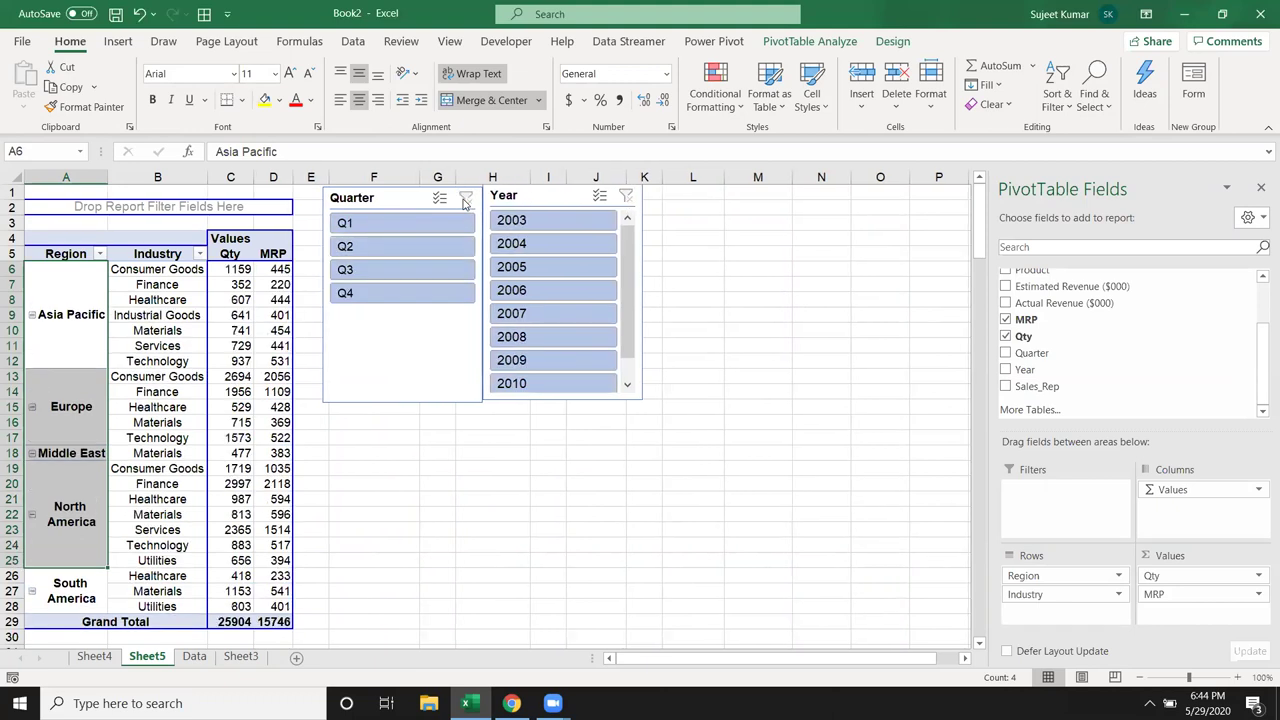
left_click_drag(463, 201, 464, 197)
left_click(465, 463)
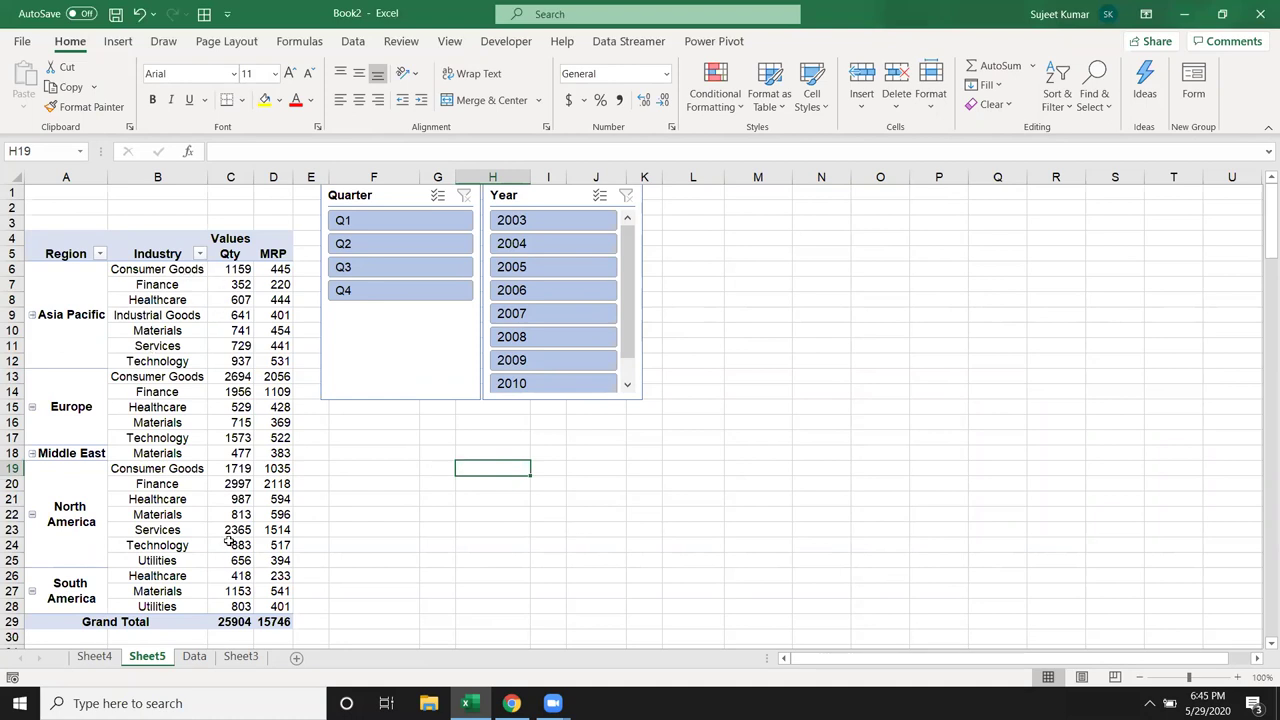
On the Data sheet, insert a new column J before Quarter headed 'Amt'
left_click(194, 657)
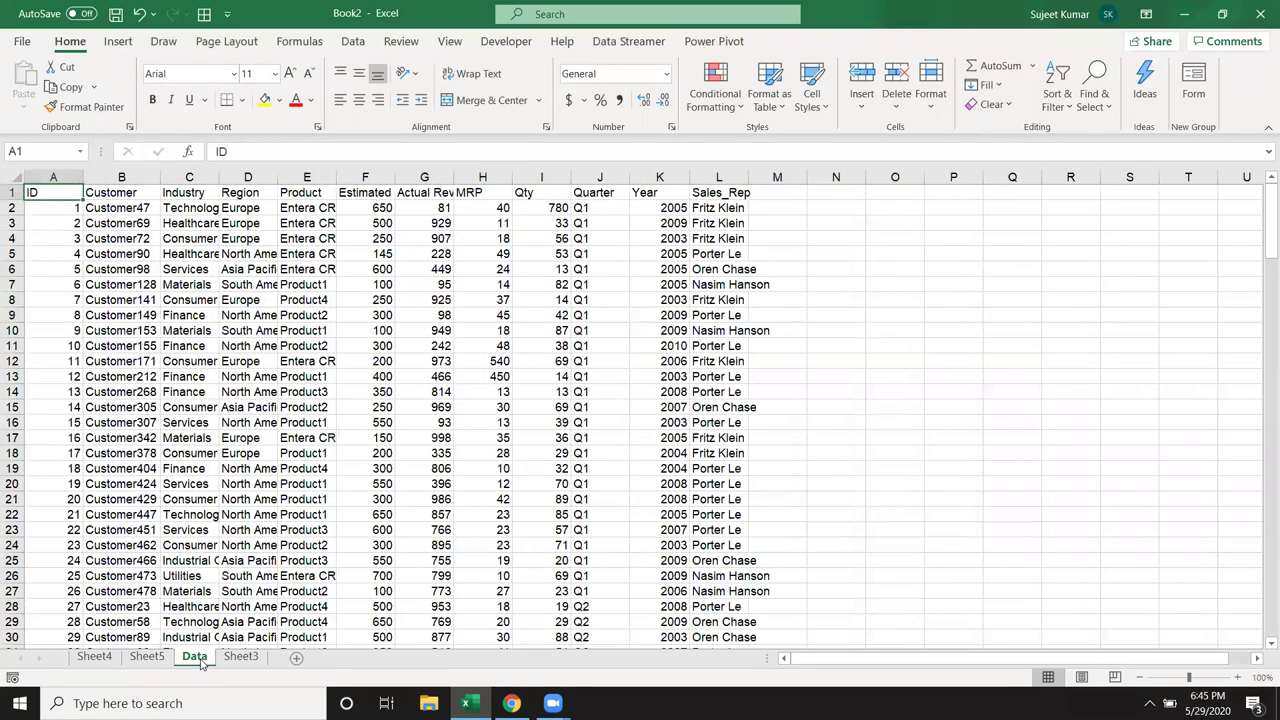
left_click(550, 211)
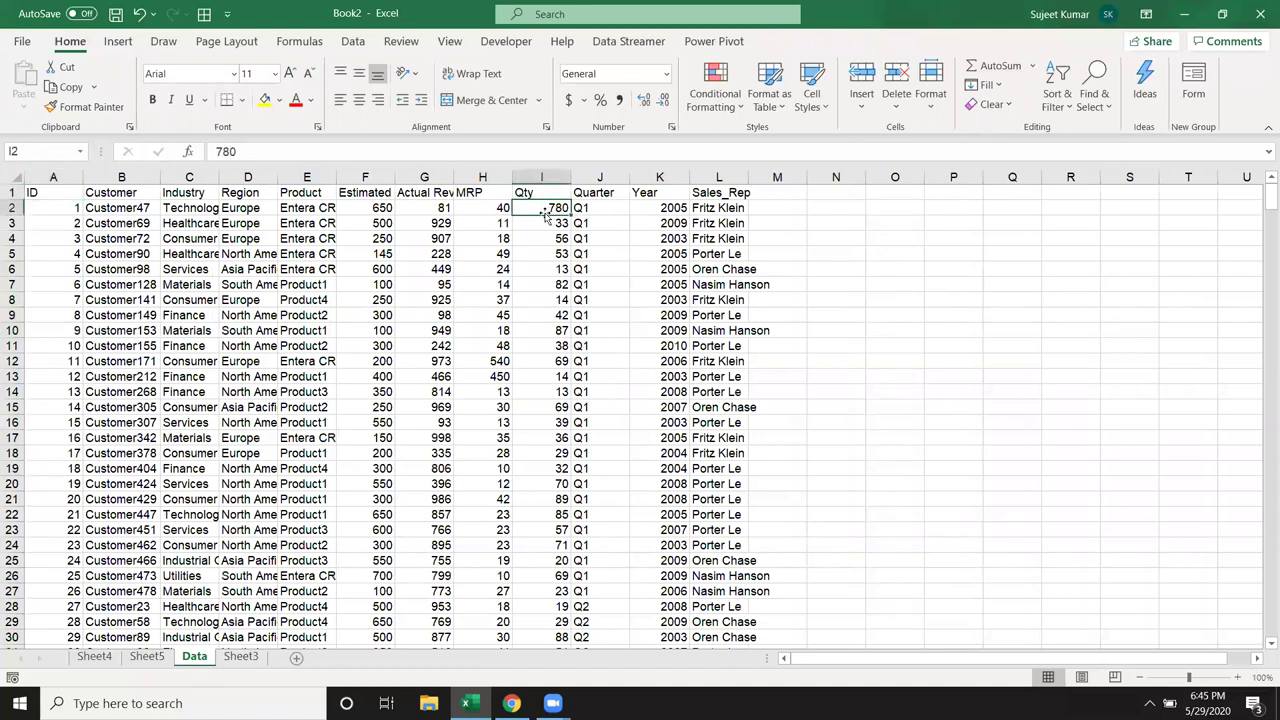
left_click(487, 204)
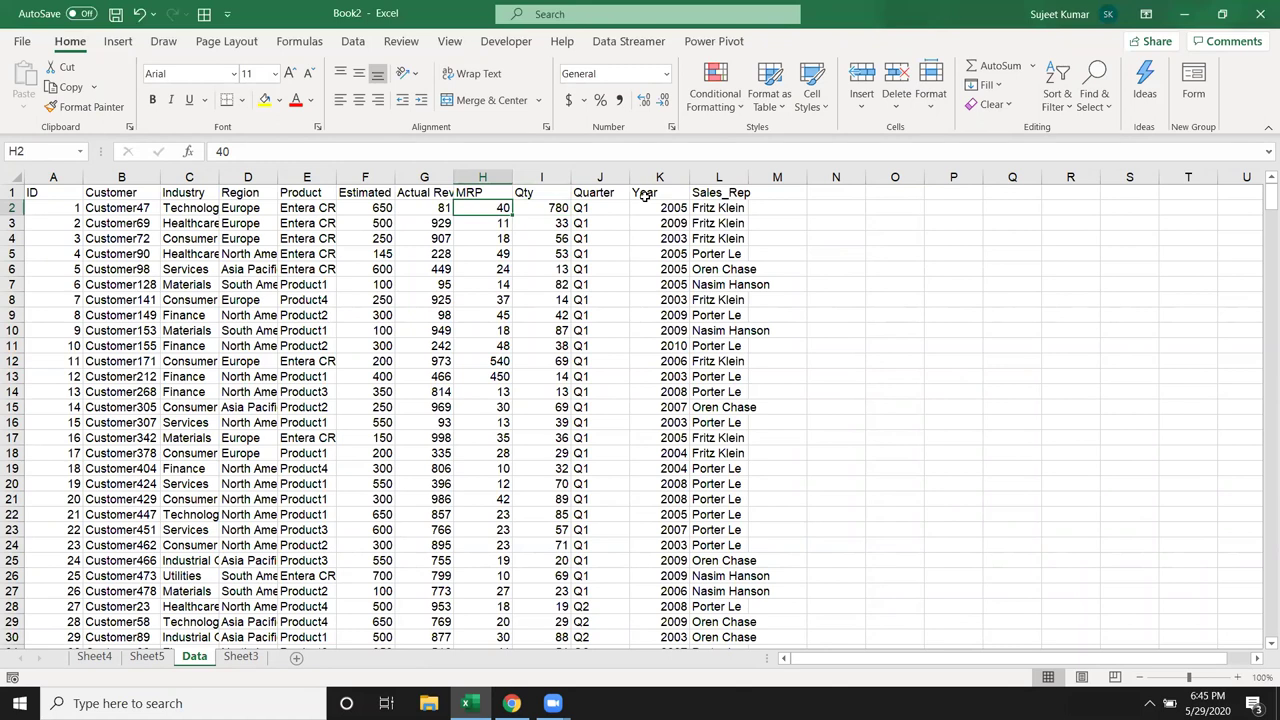
left_click(604, 178)
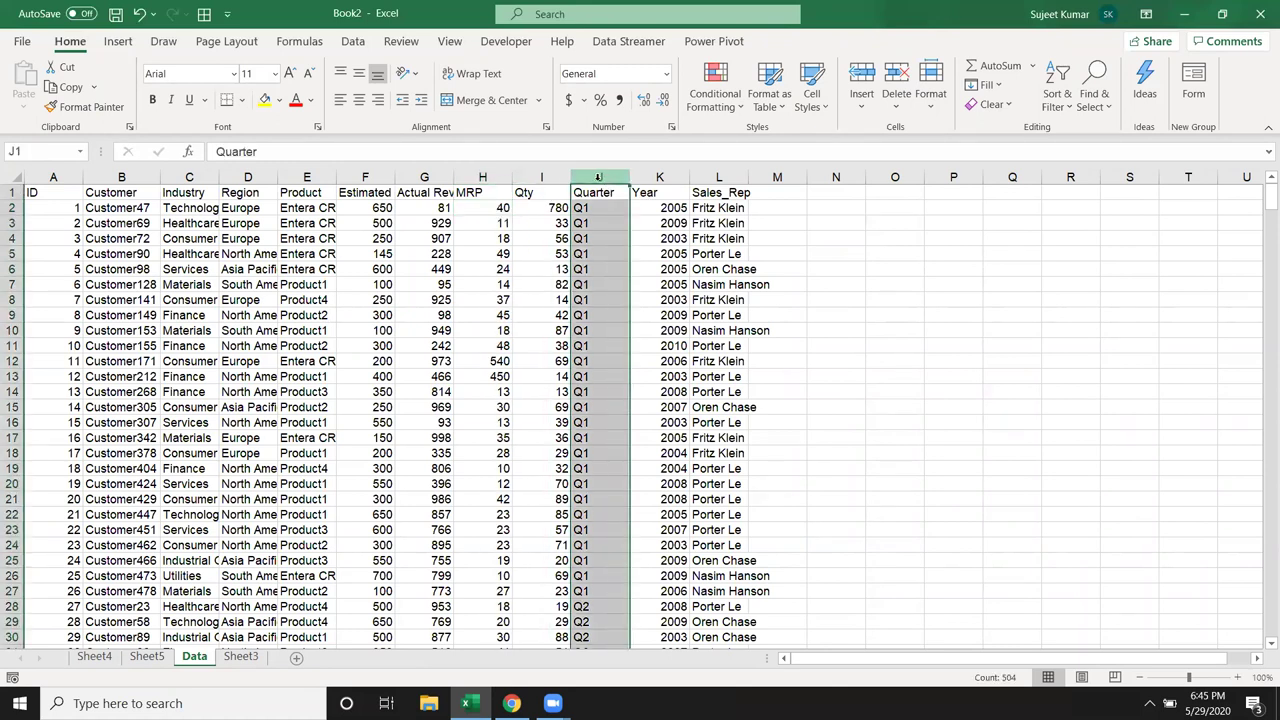
right_click(598, 177)
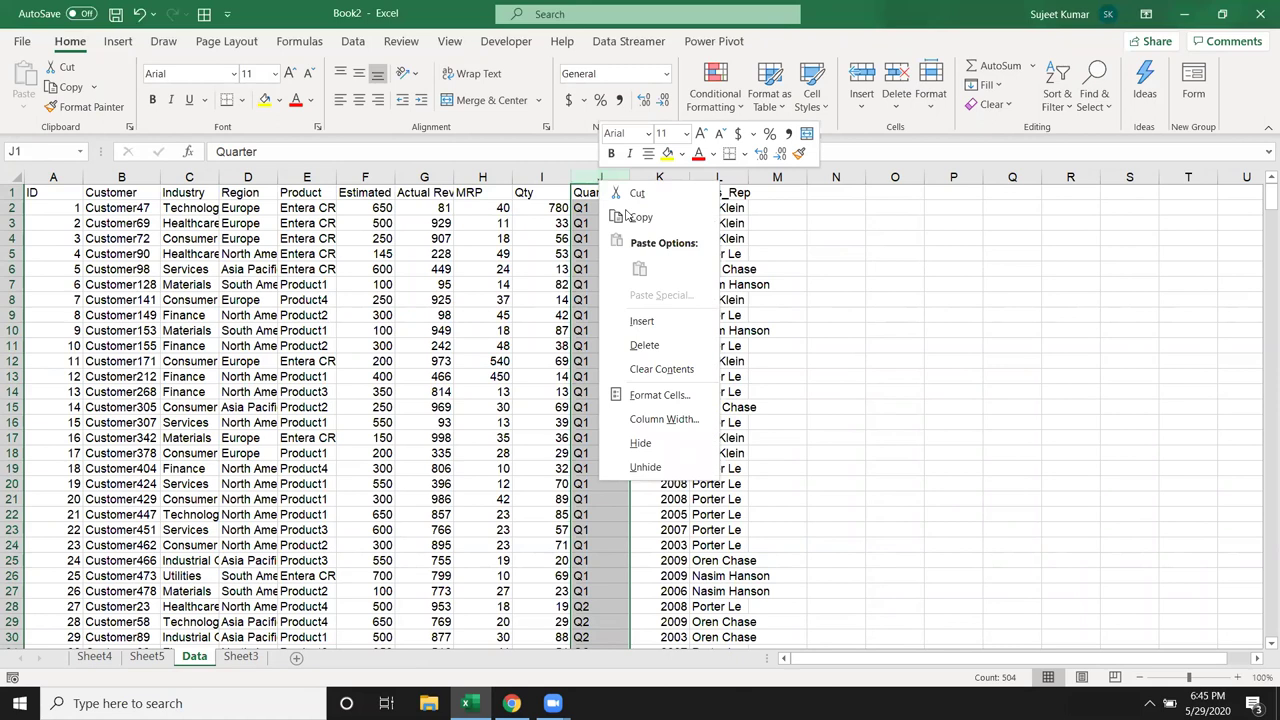
left_click(690, 320)
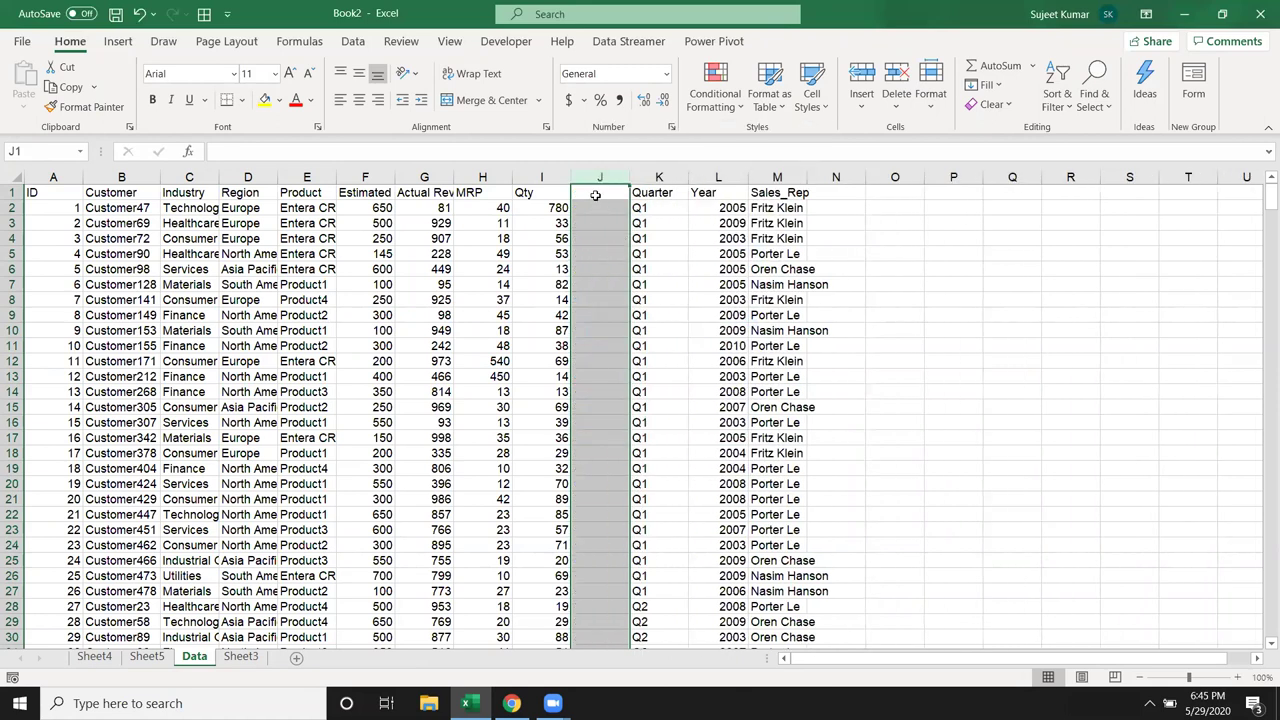
left_click(595, 195)
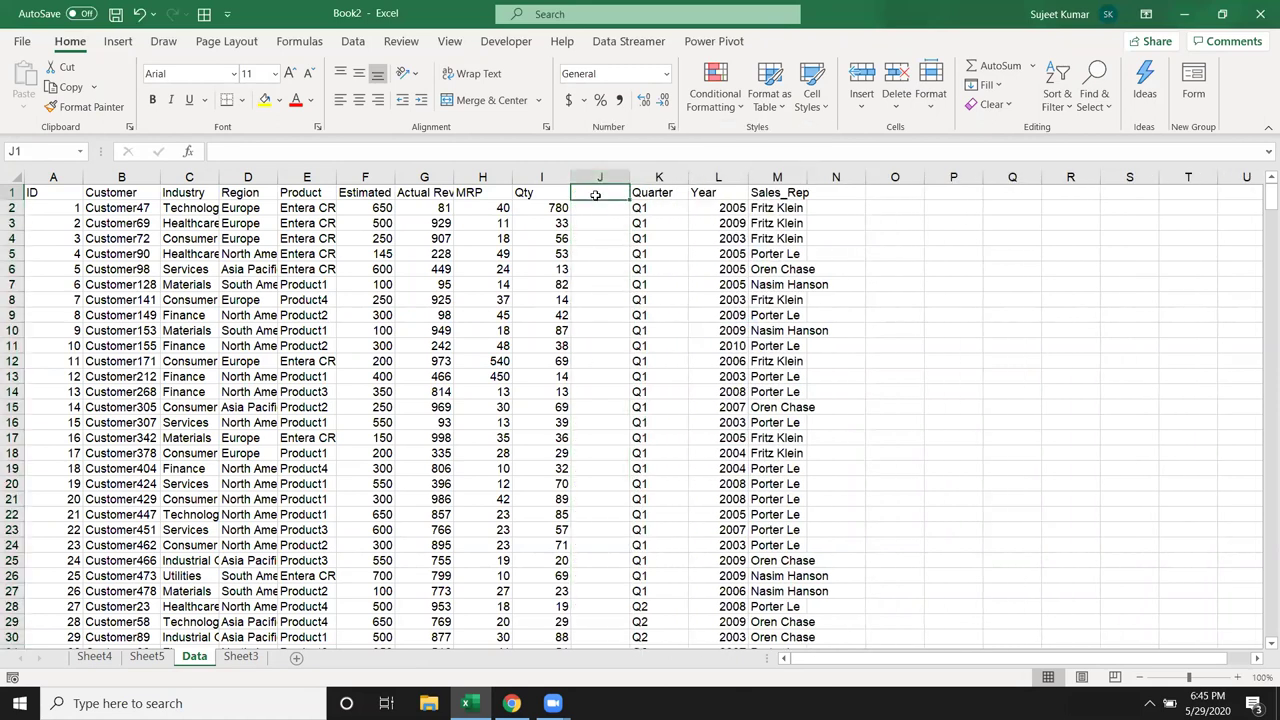
type("Amt")
key("Return")
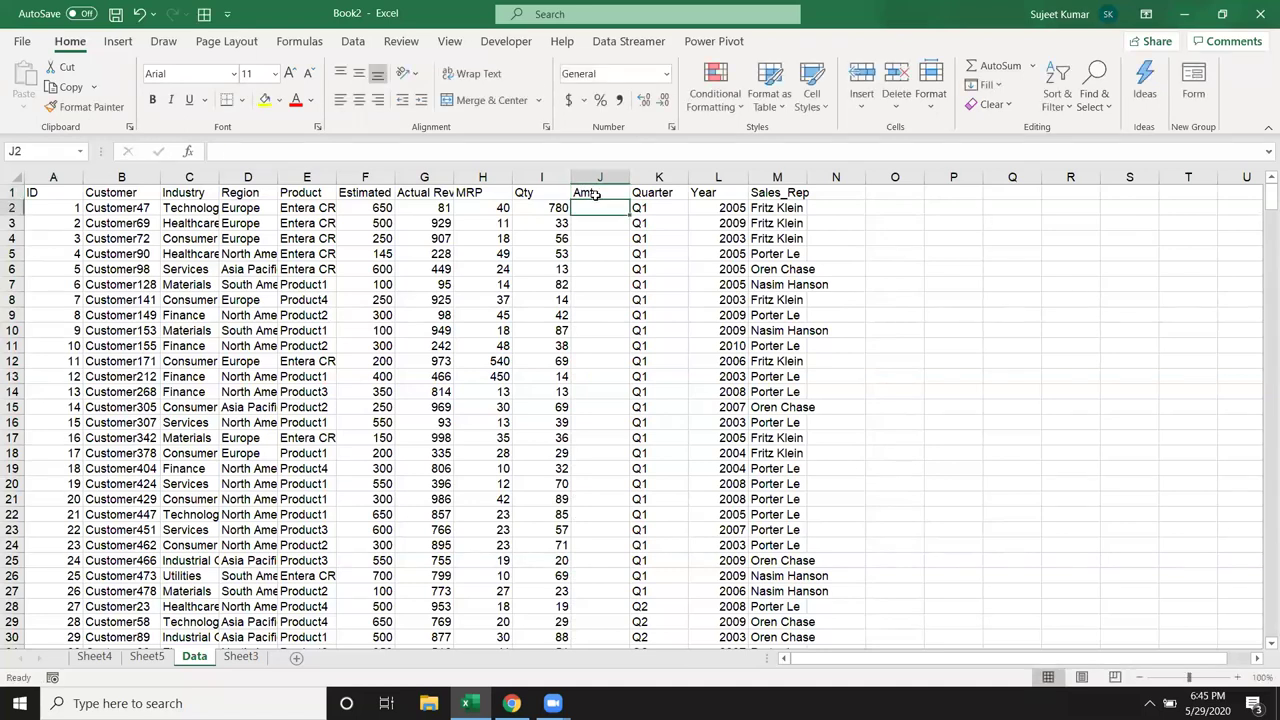
Enter =H2*I2 in J2 and fill it down the Amt column for all 503 records
type("=")
key("Left")
key("Left")
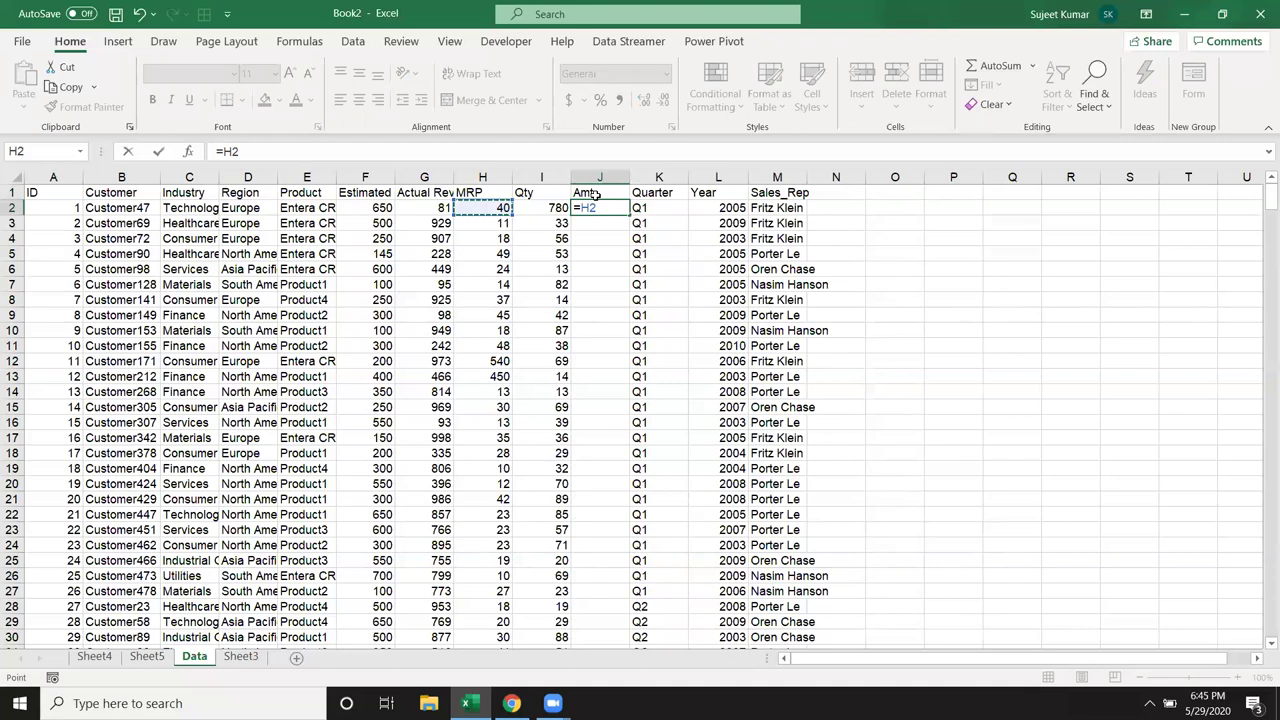
type("*")
key("Left")
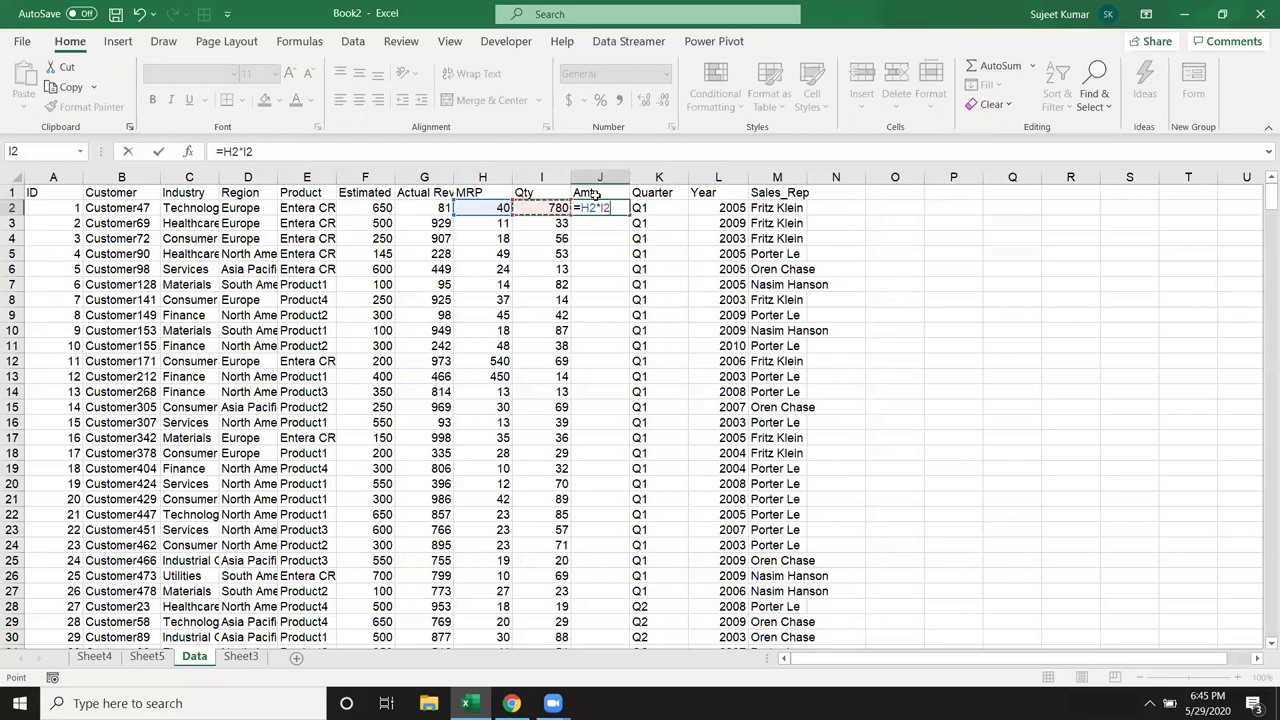
key("Return")
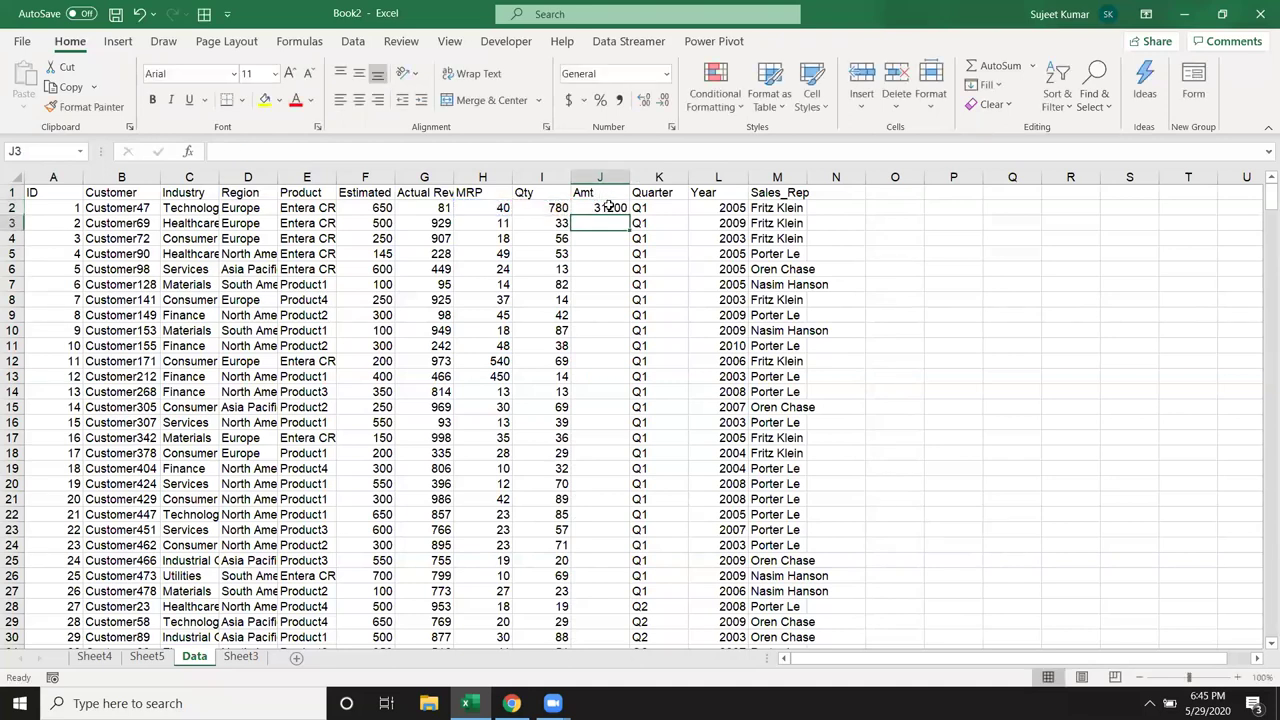
left_click(610, 209)
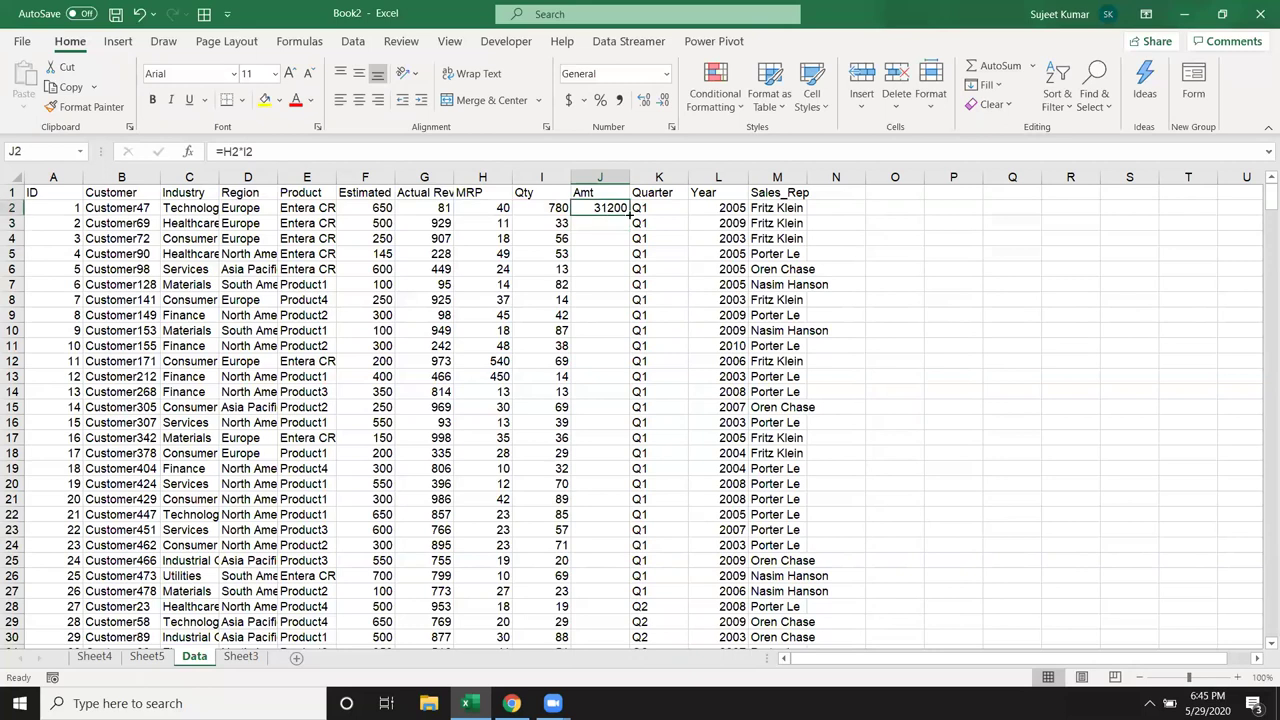
double_click(629, 213)
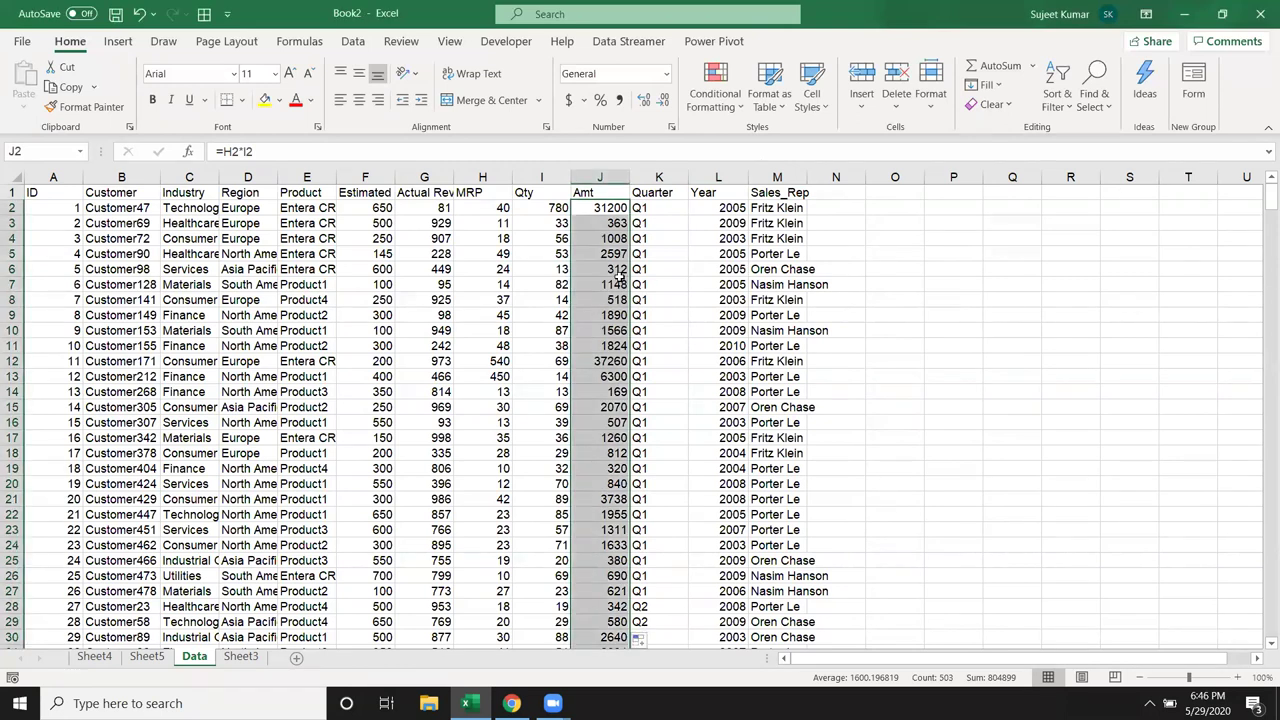
left_click(600, 177)
Delete the Amt column from the Data sheet and select cell A1
right_click(600, 177)
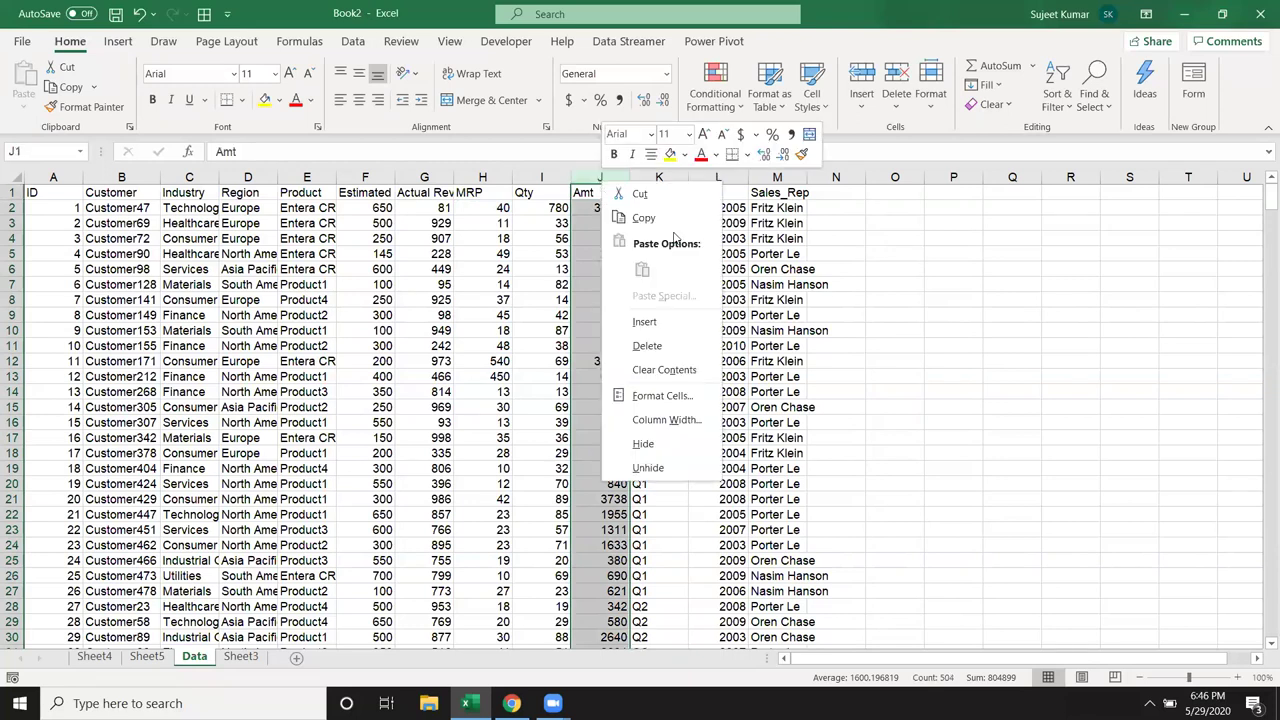
left_click(662, 346)
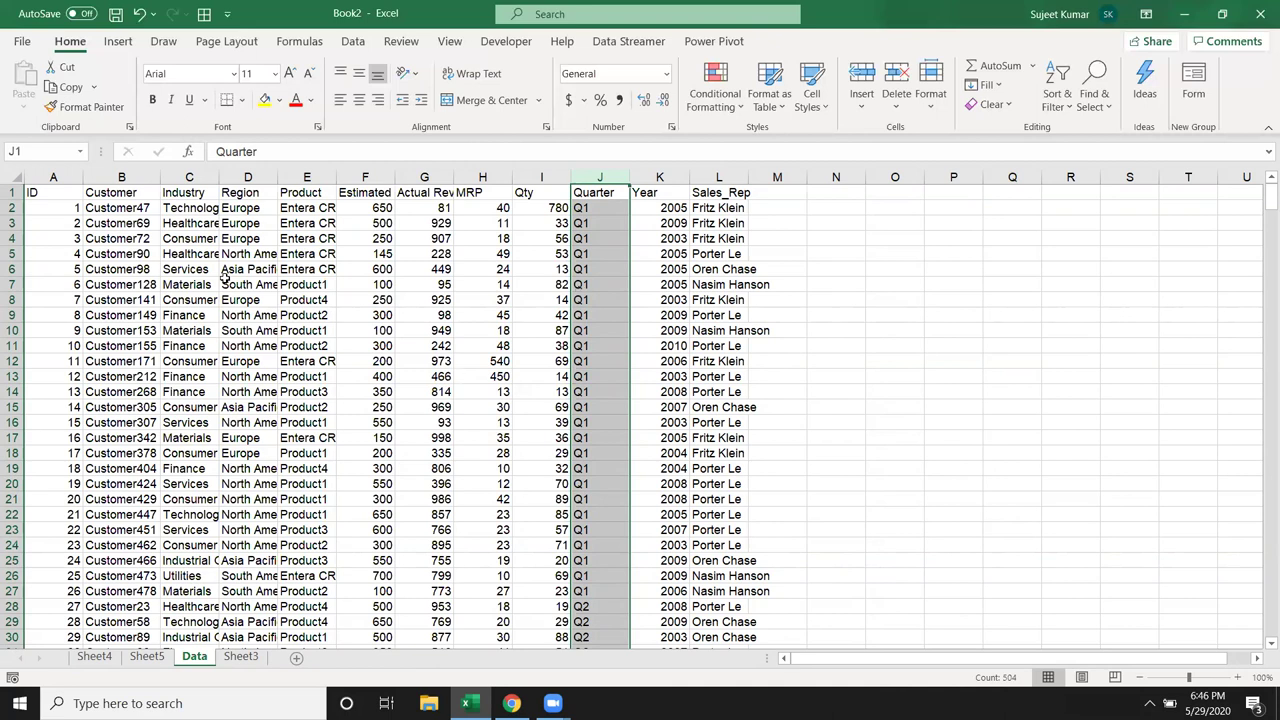
left_click(77, 197)
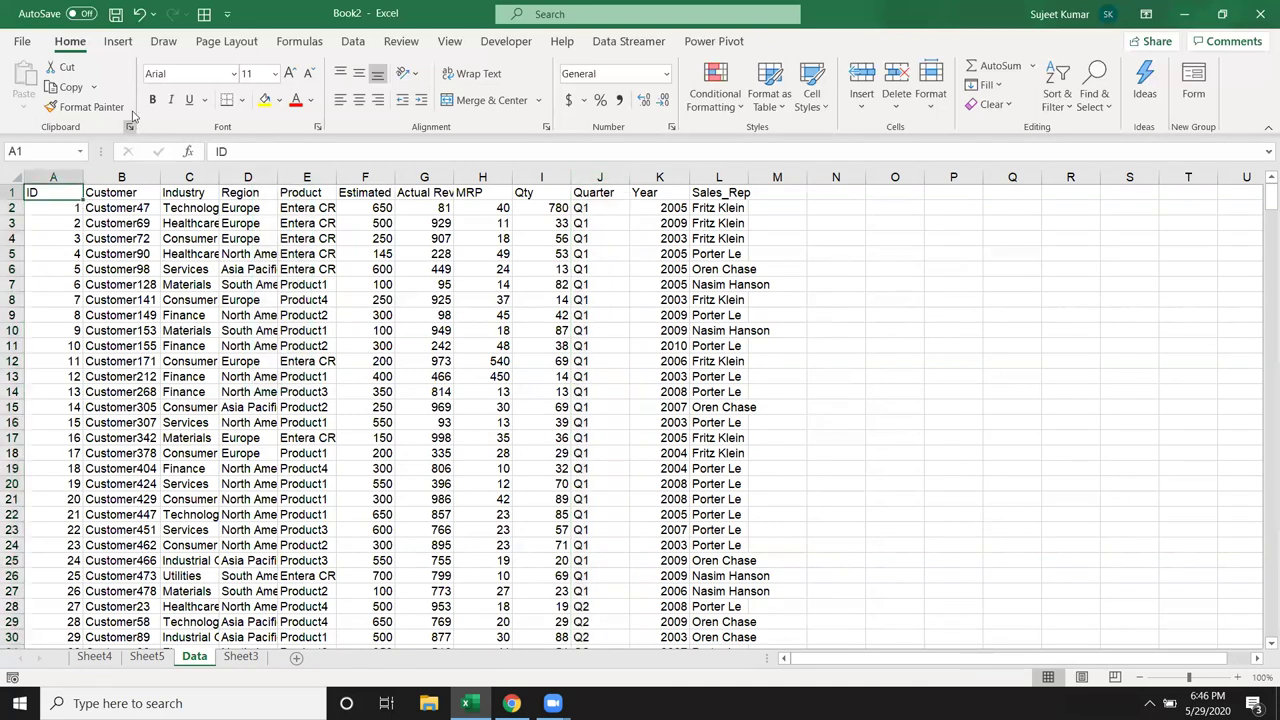
left_click(128, 38)
Create a pivot table of the Data range on new Sheet8 with Region as its rows
left_click(34, 88)
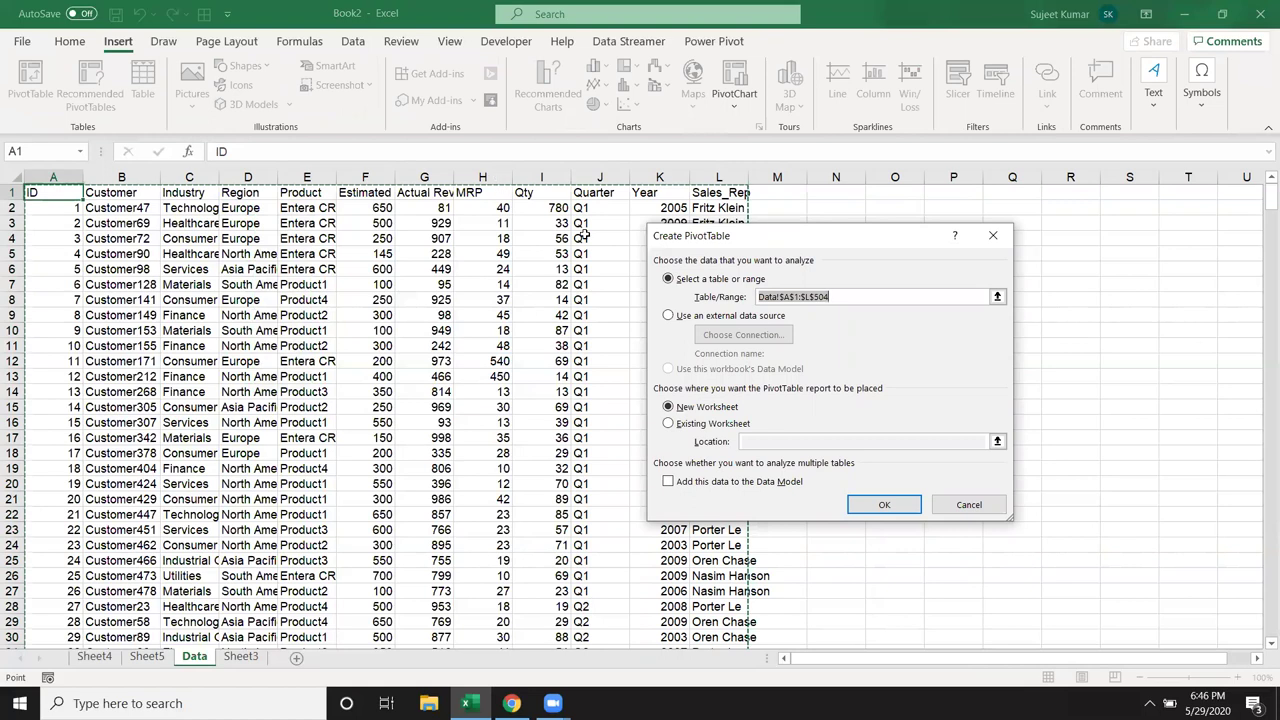
left_click(900, 510)
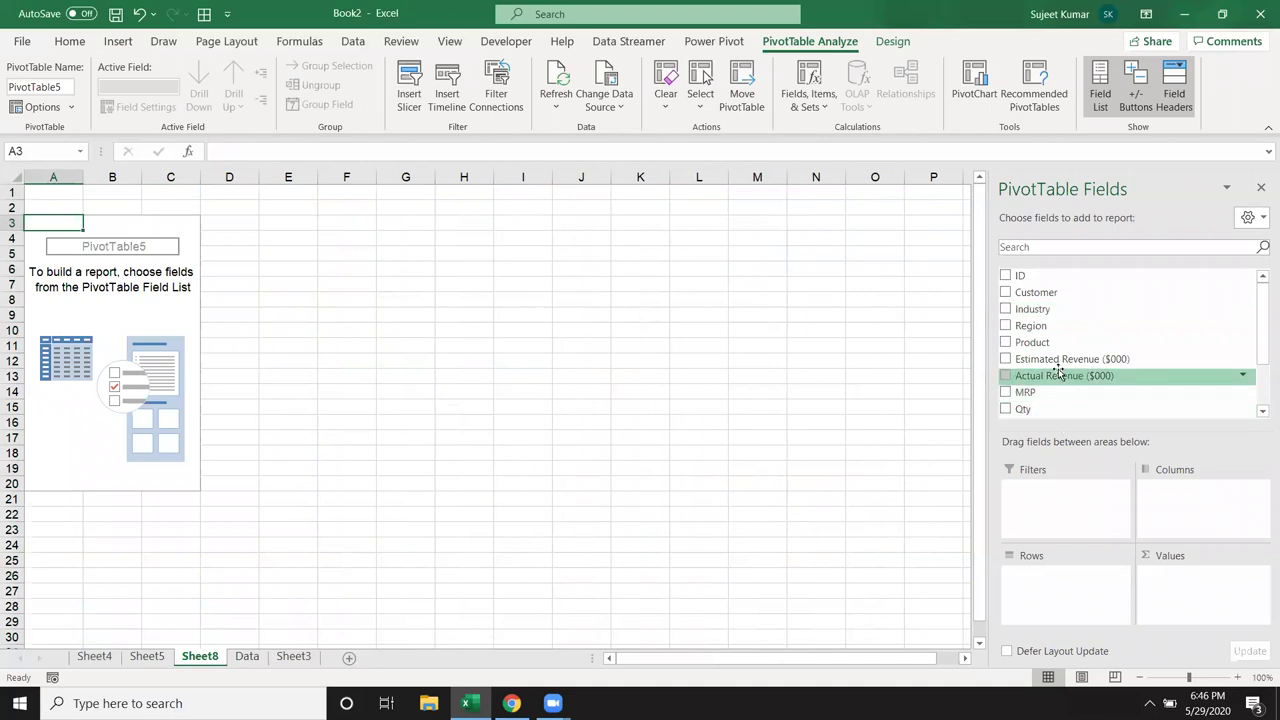
left_click_drag(1069, 419, 1058, 610)
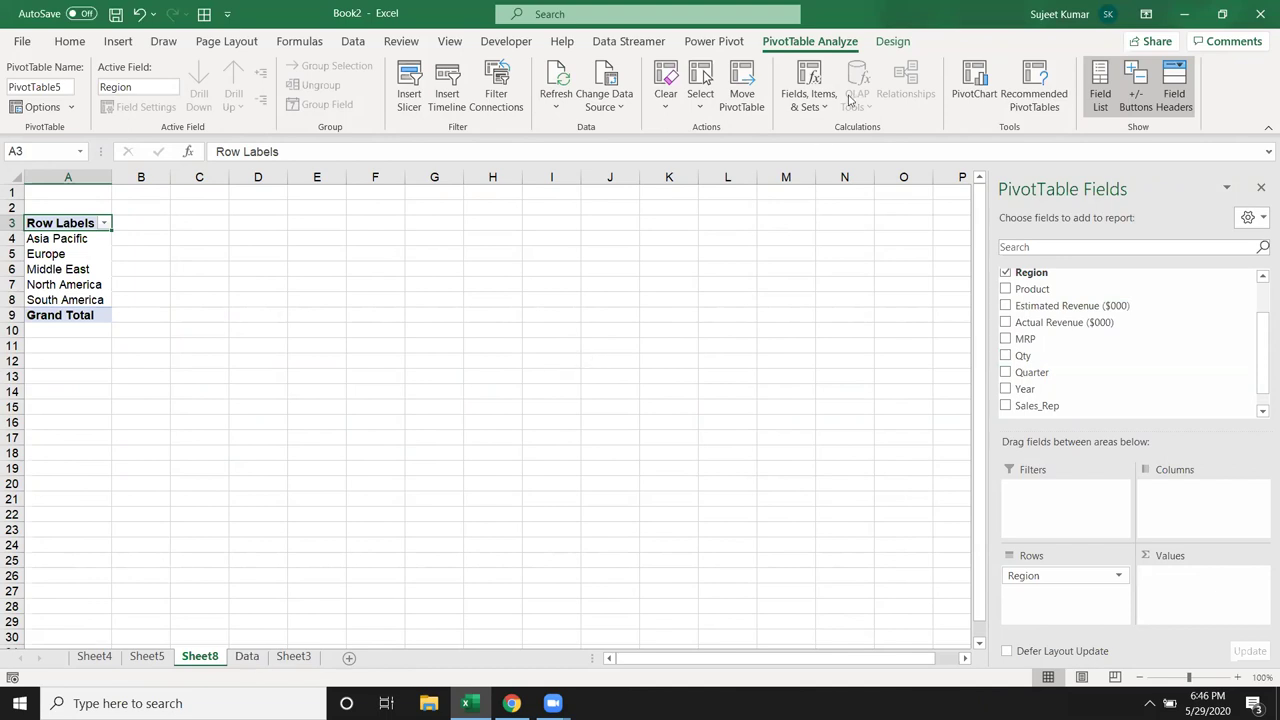
left_click(199, 330)
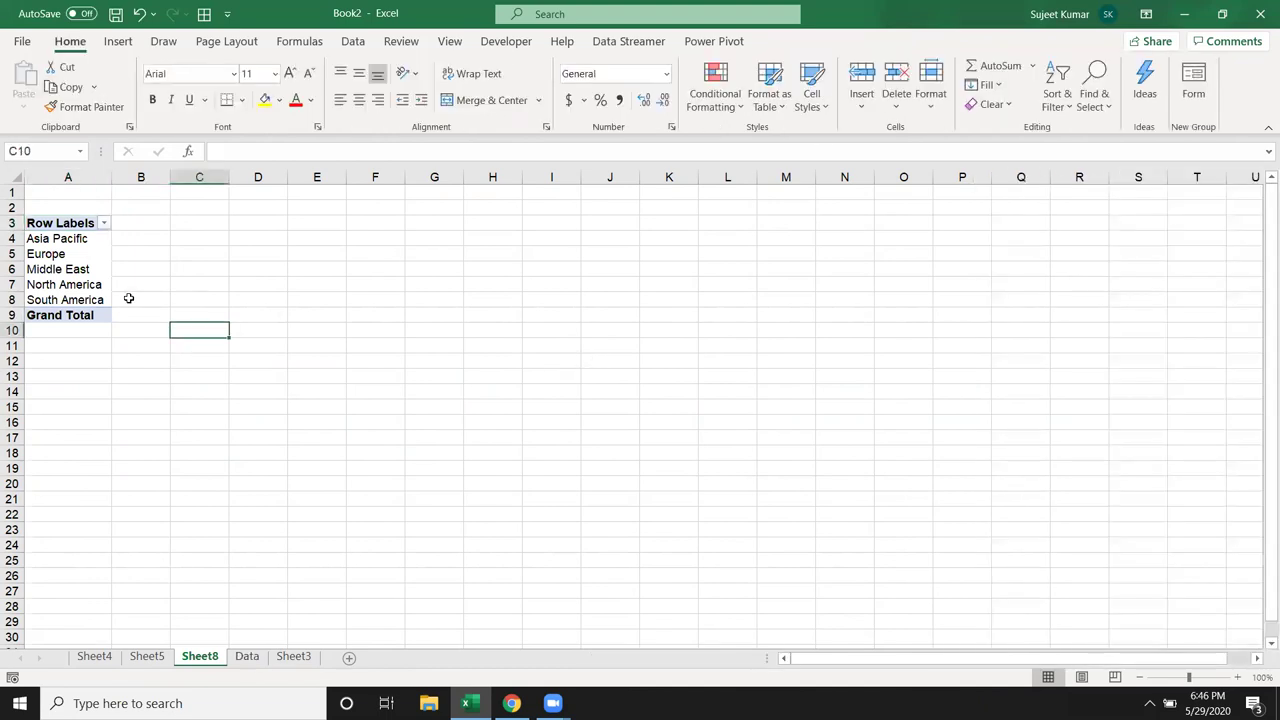
left_click(28, 254)
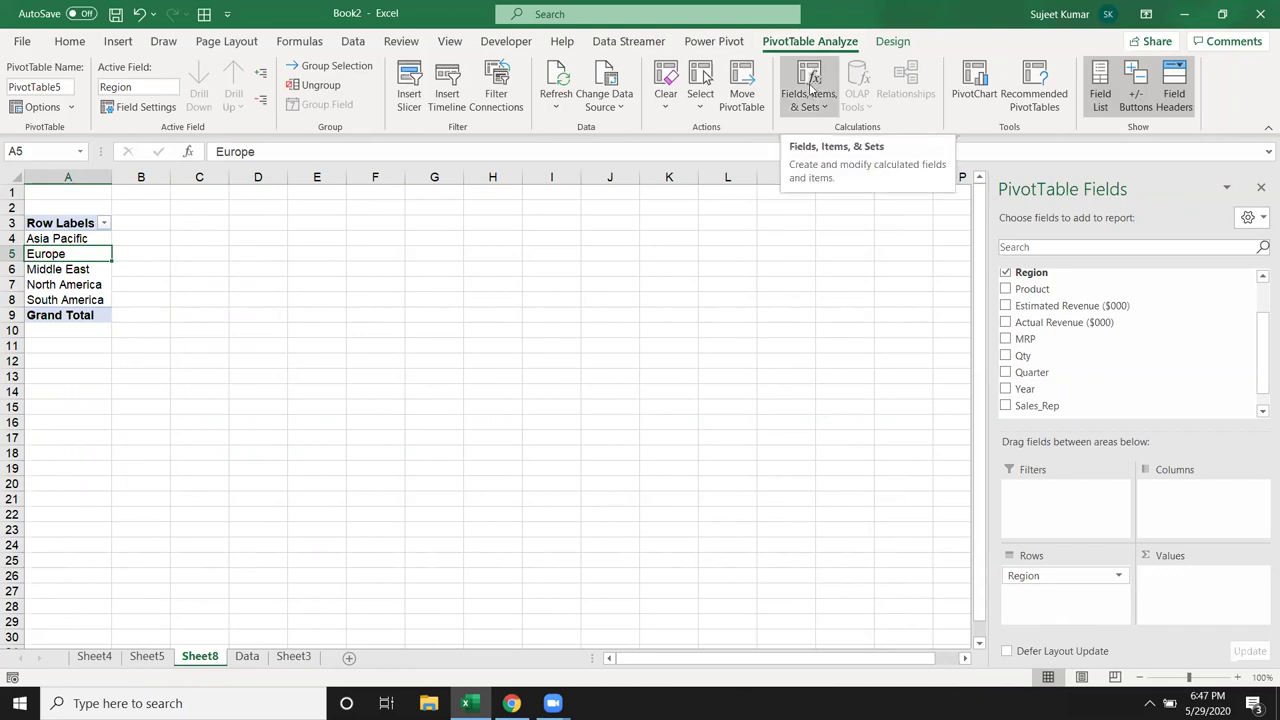
Start a new calculated field named Total with a formula beginning =MRP
left_click(810, 87)
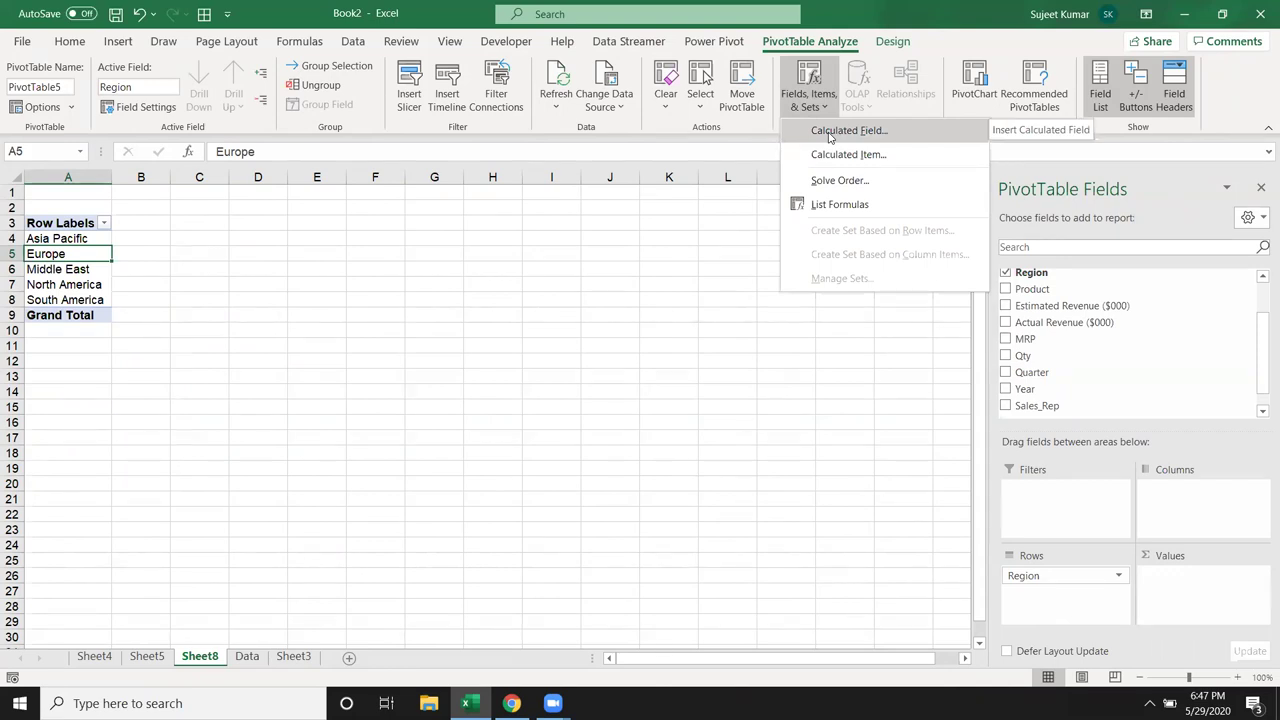
left_click(829, 132)
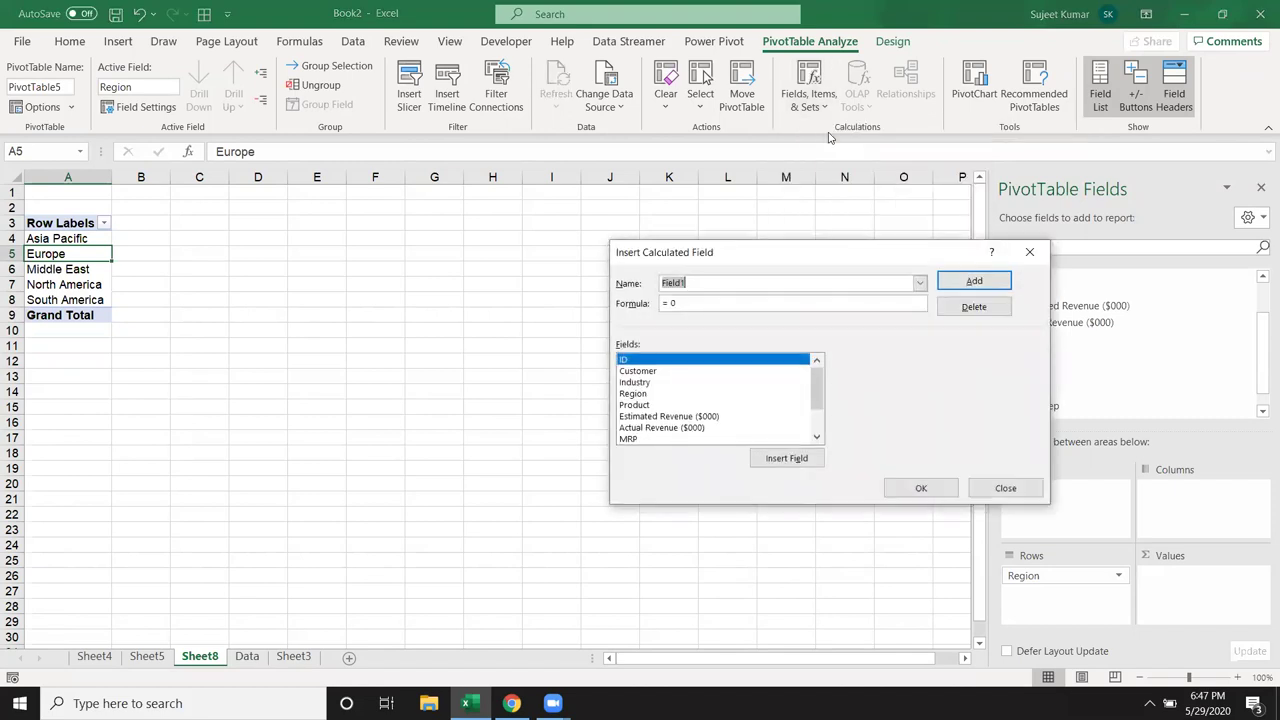
type("T")
type("otal")
key("Tab")
type("=")
left_click(628, 439)
left_click(783, 464)
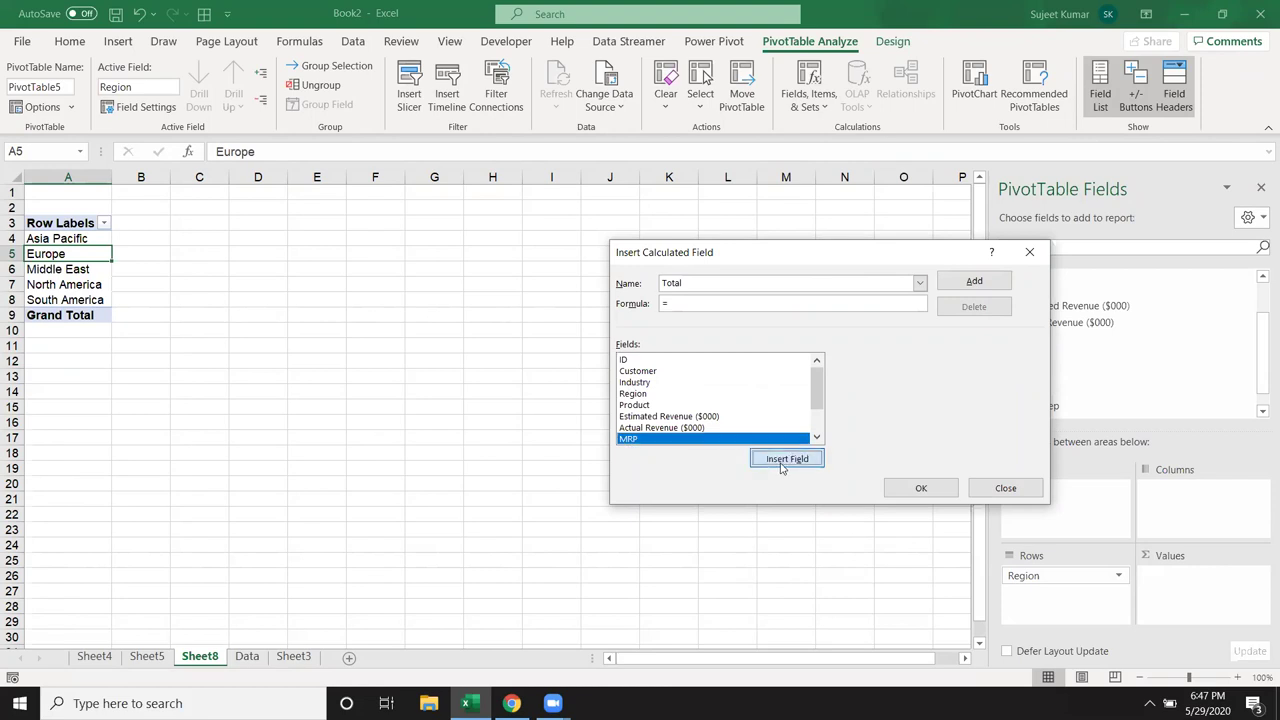
Complete the Total formula as =MRP*Qty, add it, then select the regional sums in B4:B8
type("*")
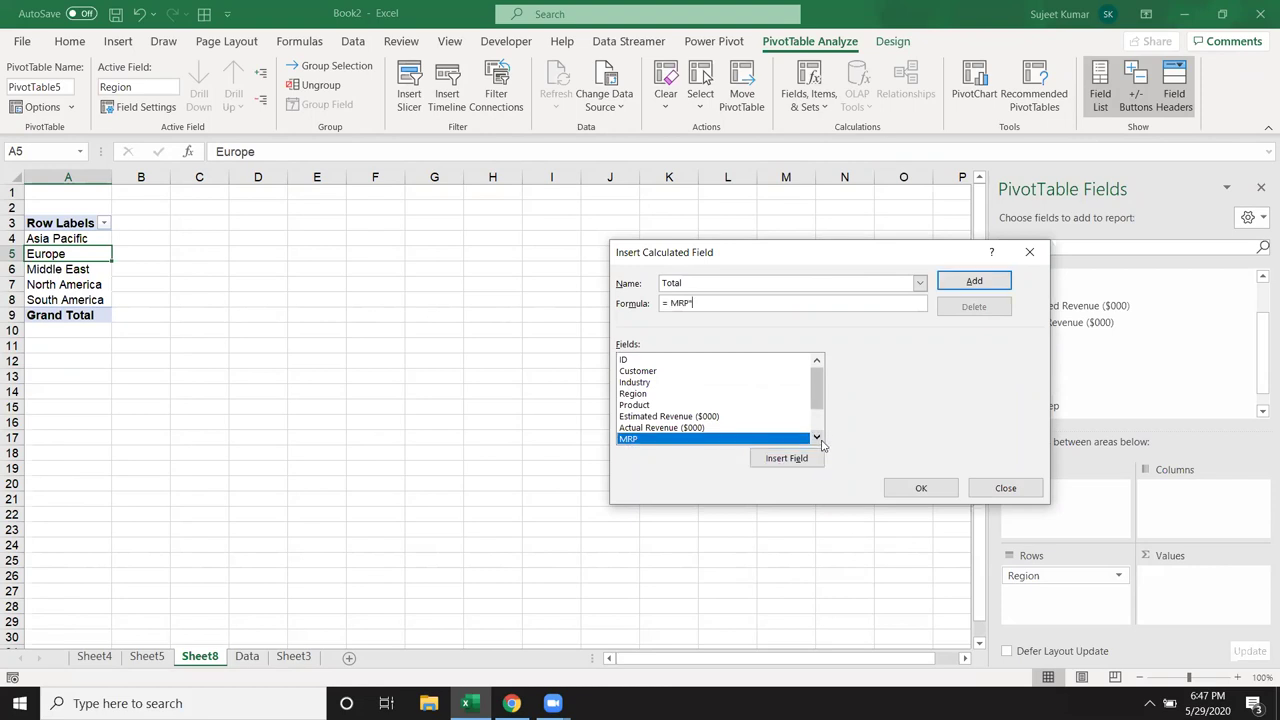
scroll(783, 440, "down", 2)
left_click(745, 428)
left_click(783, 458)
left_click(960, 281)
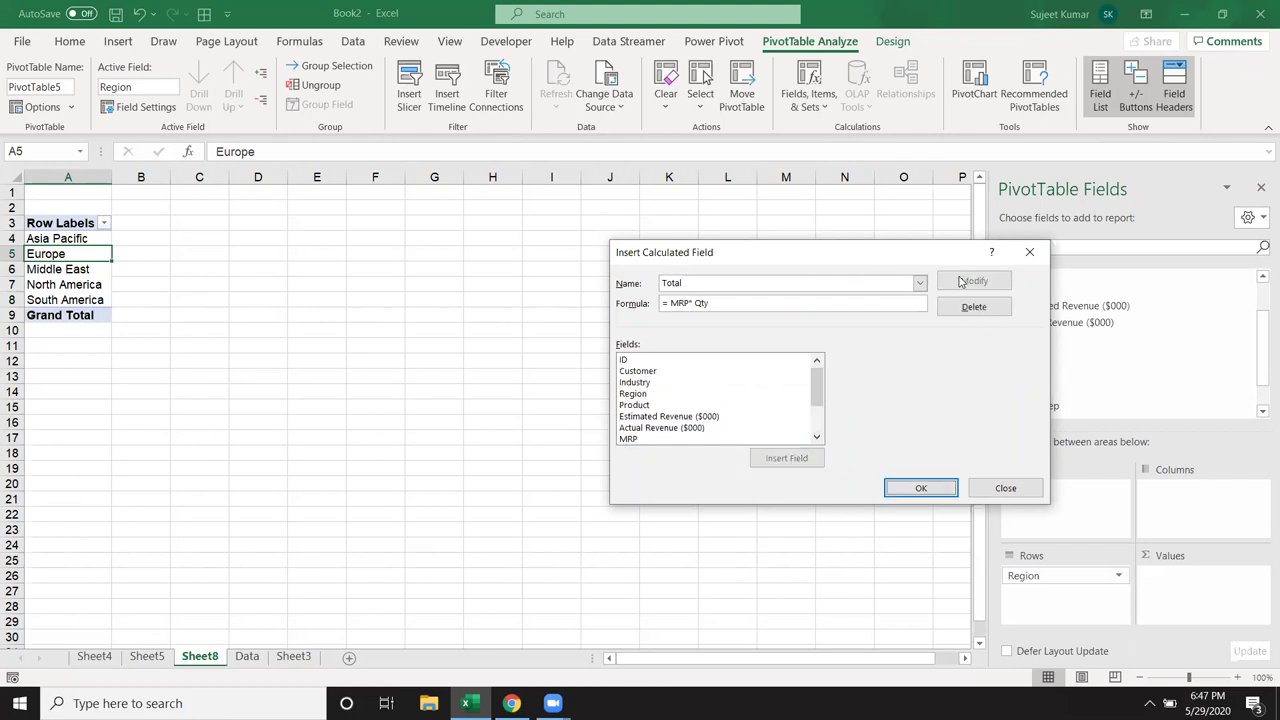
left_click(934, 489)
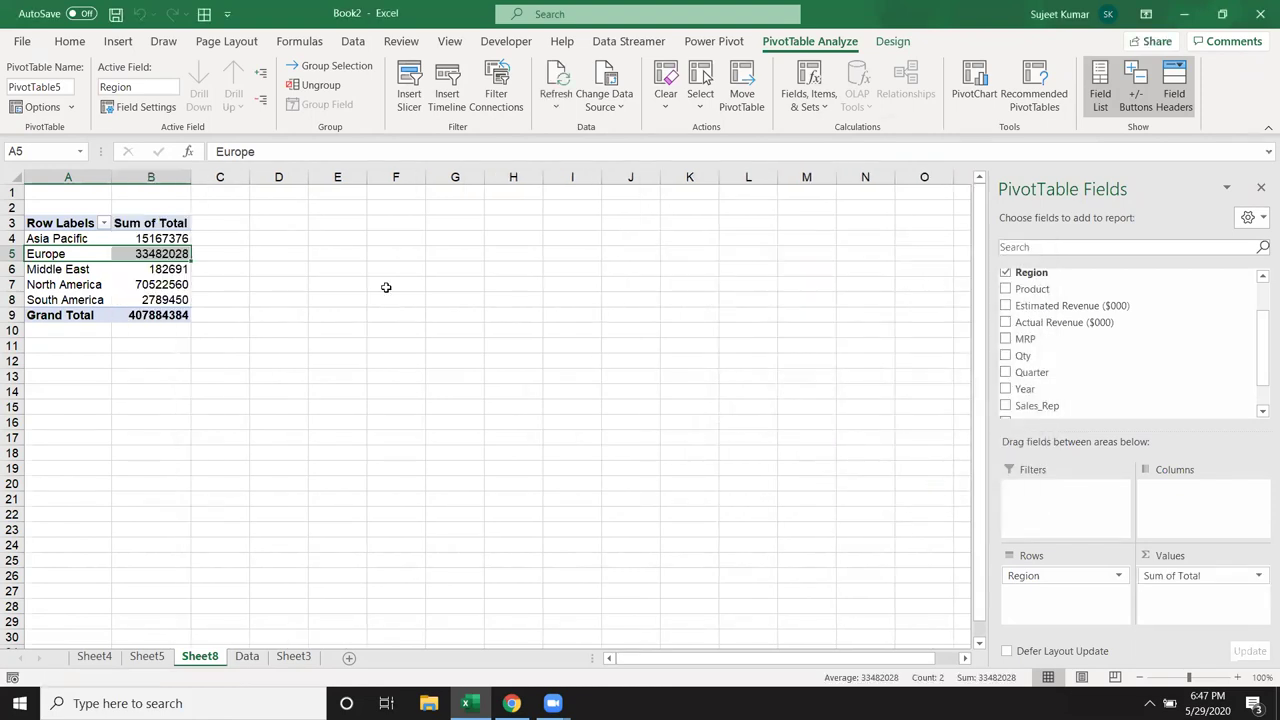
left_click_drag(165, 238, 168, 299)
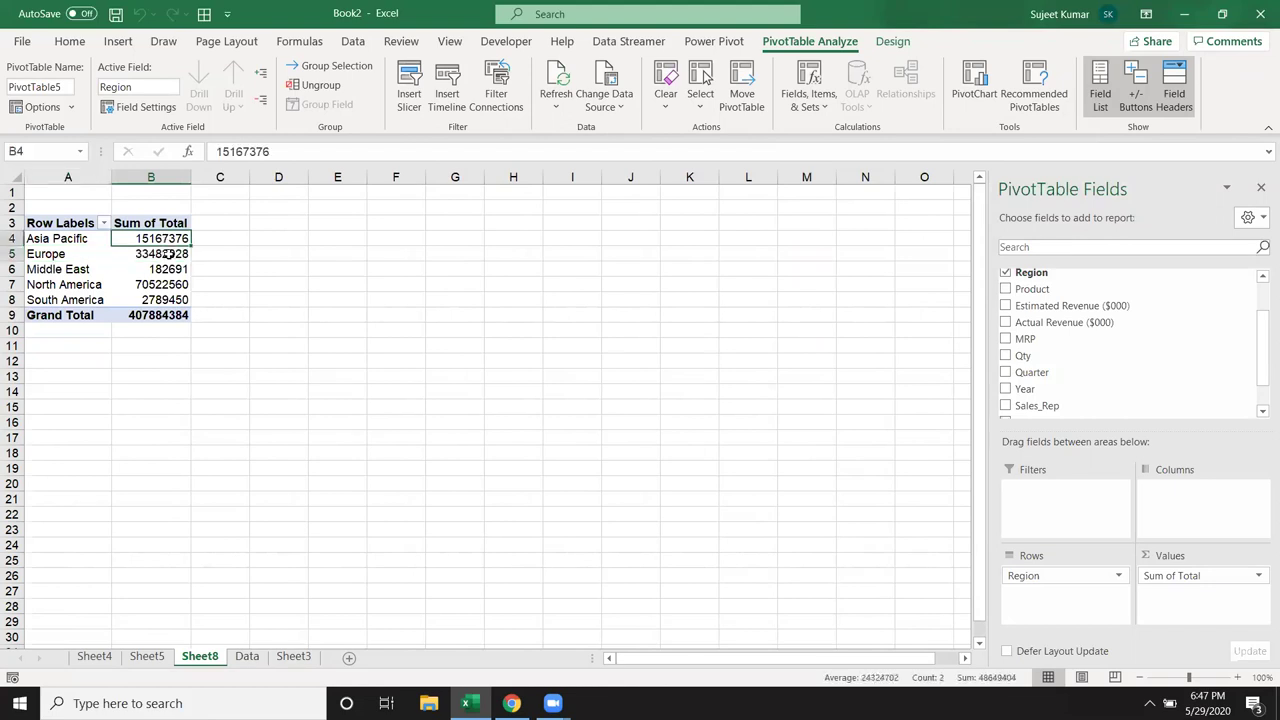
Create a pivot table from the Data sheet on a new worksheet with Industry rows and Sum of Qty
left_click(246, 658)
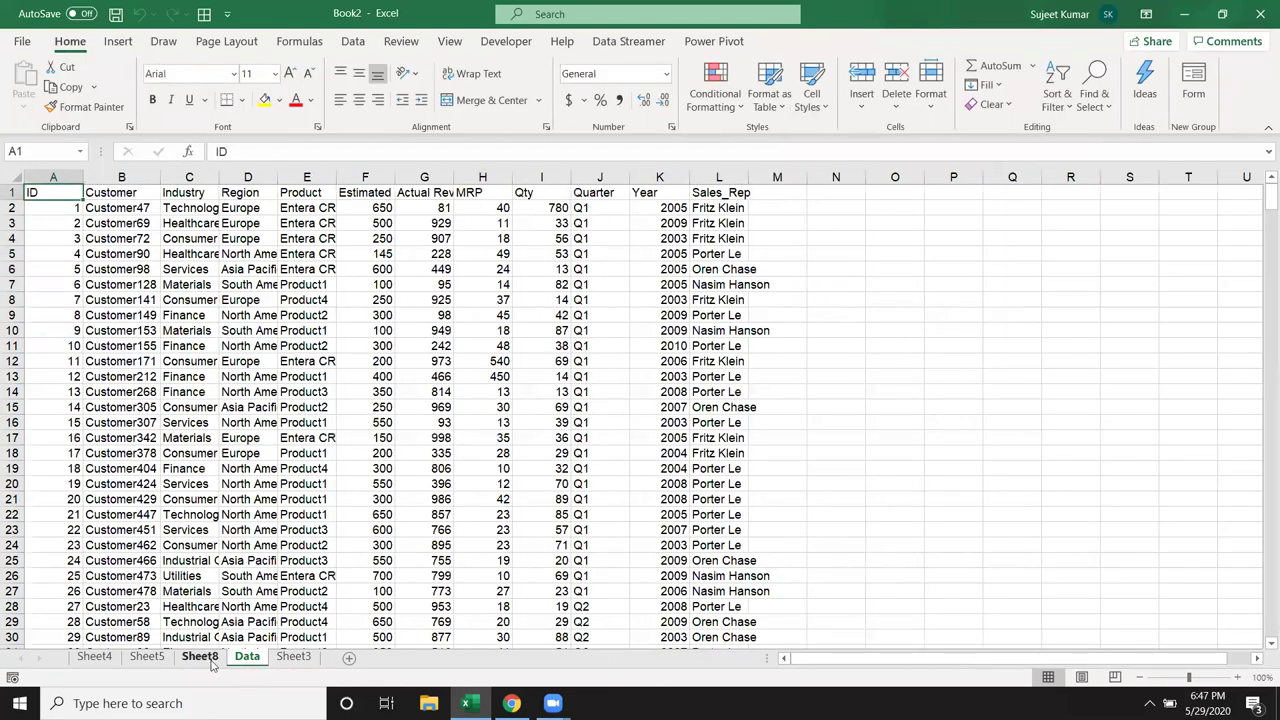
left_click(212, 660)
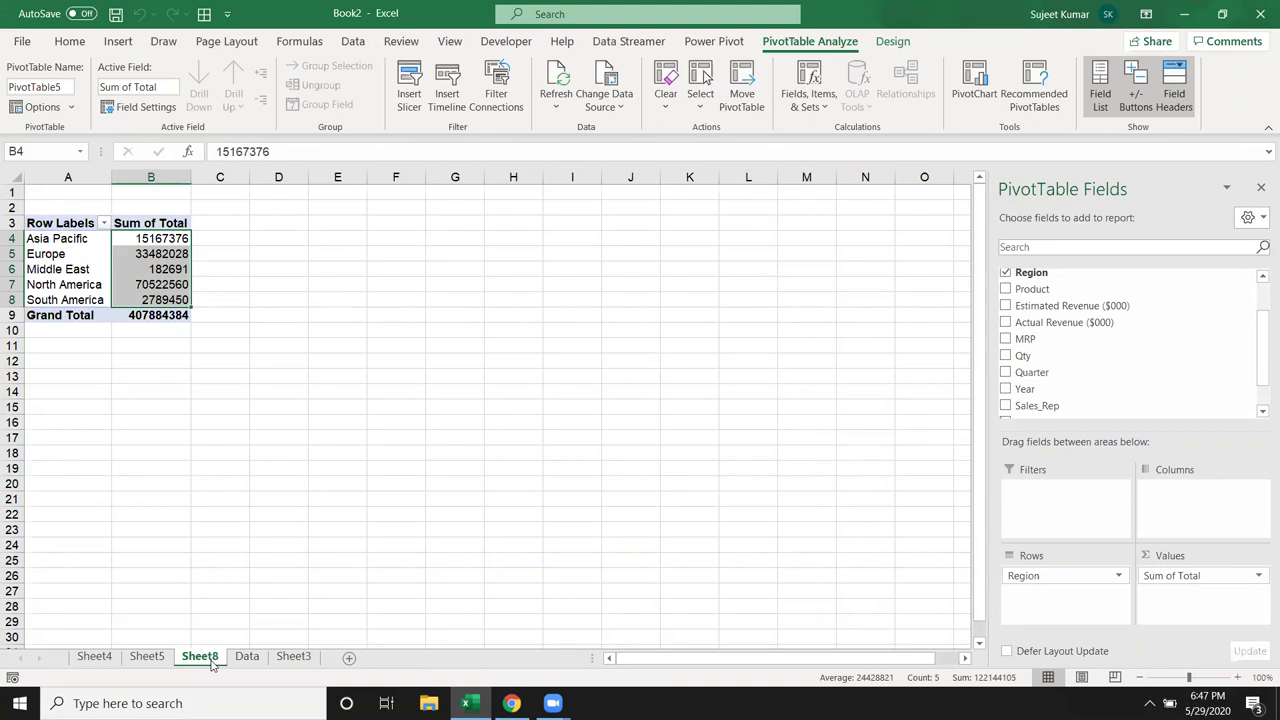
left_click(246, 658)
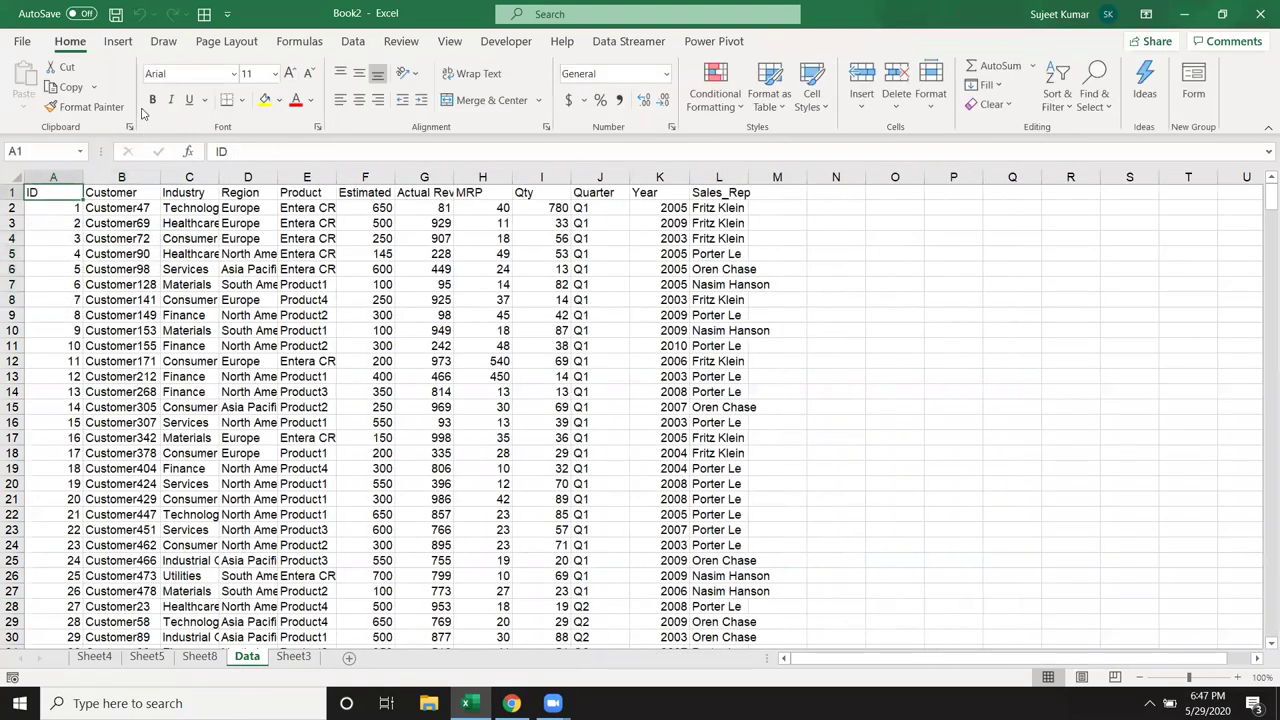
left_click(117, 41)
left_click(31, 85)
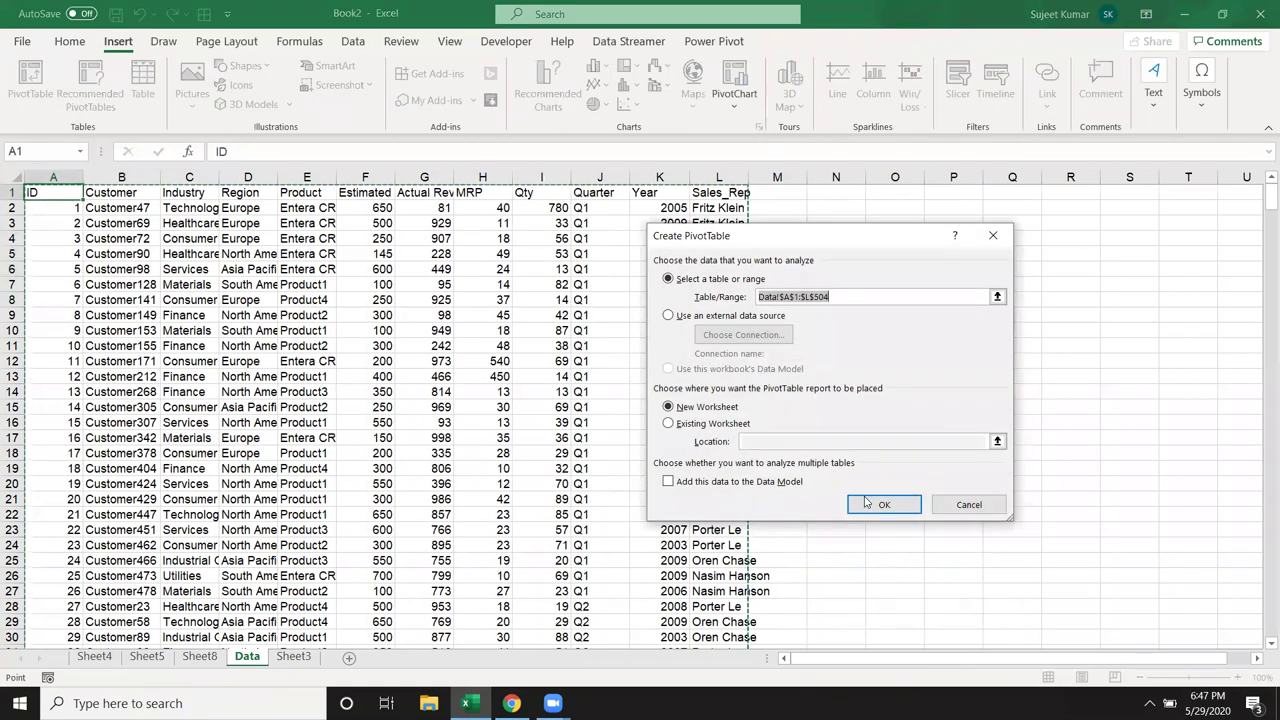
left_click(866, 503)
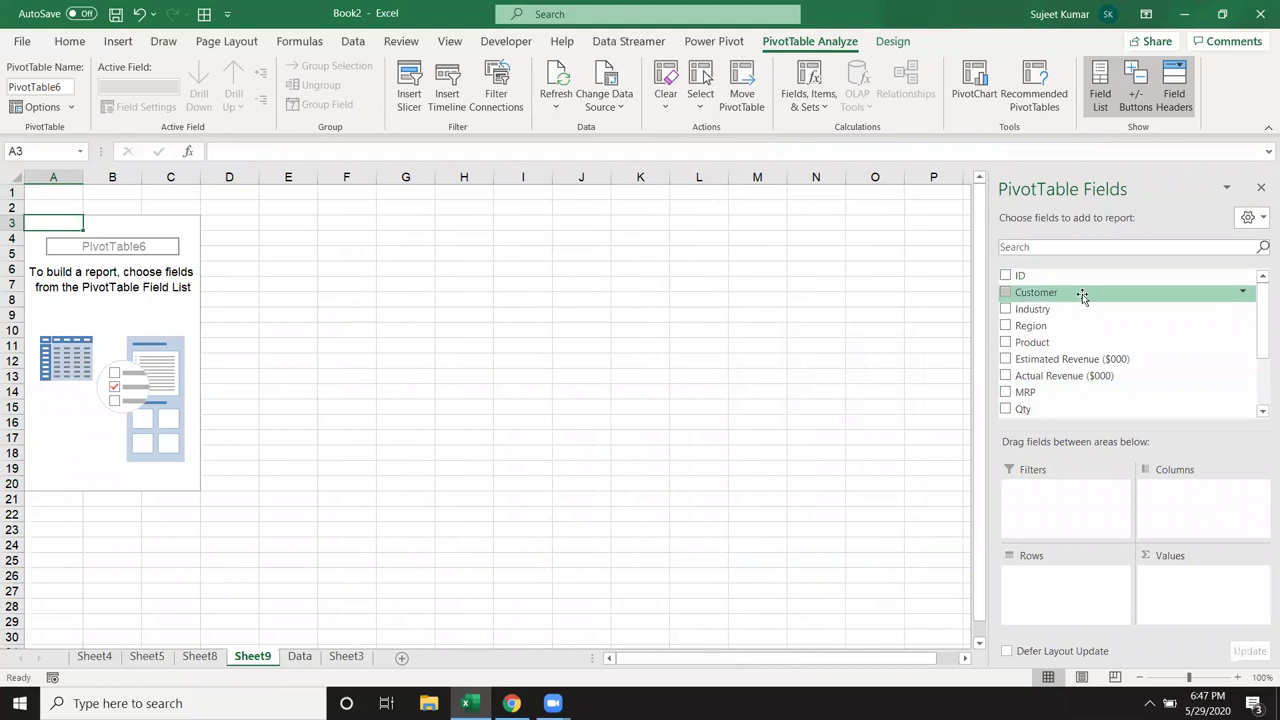
left_click_drag(1084, 310, 1040, 610)
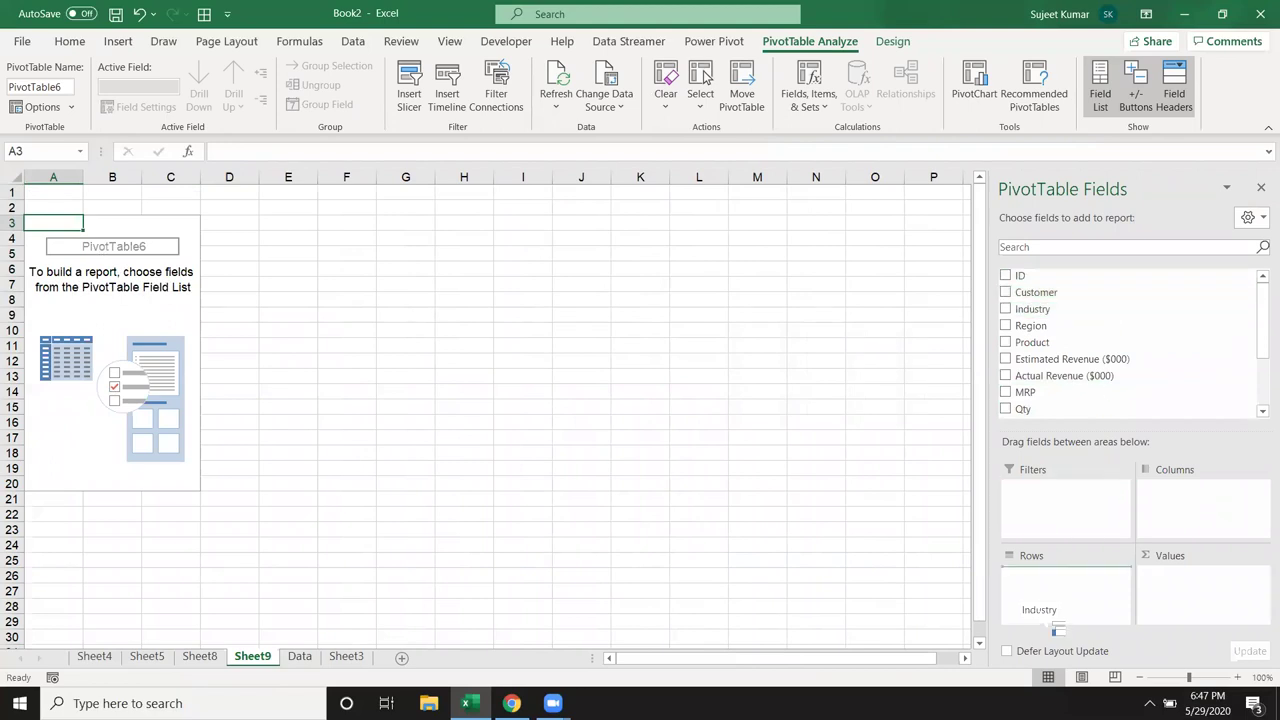
left_click_drag(1040, 410, 1176, 600)
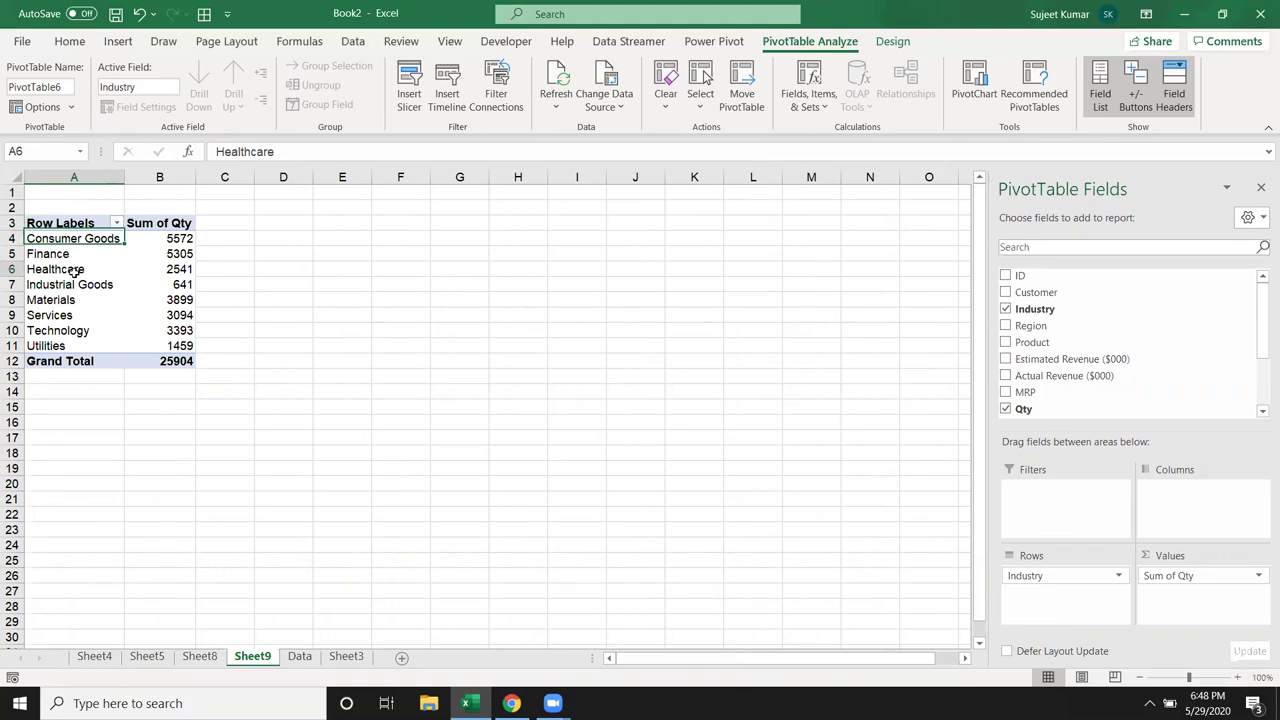
Select the Industry labels Healthcare, Industrial Goods, Materials, Services and Technology
left_click_drag(73, 272, 68, 287)
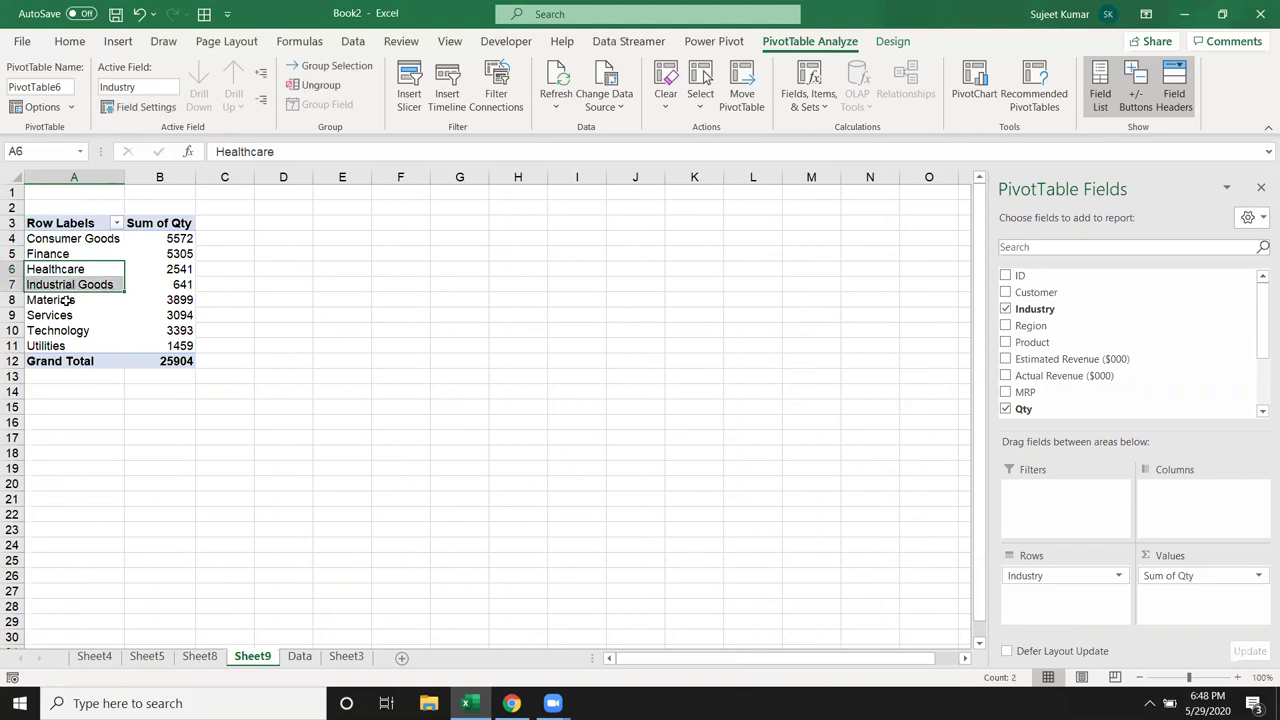
left_click(62, 300)
left_click(57, 316)
left_click(56, 332)
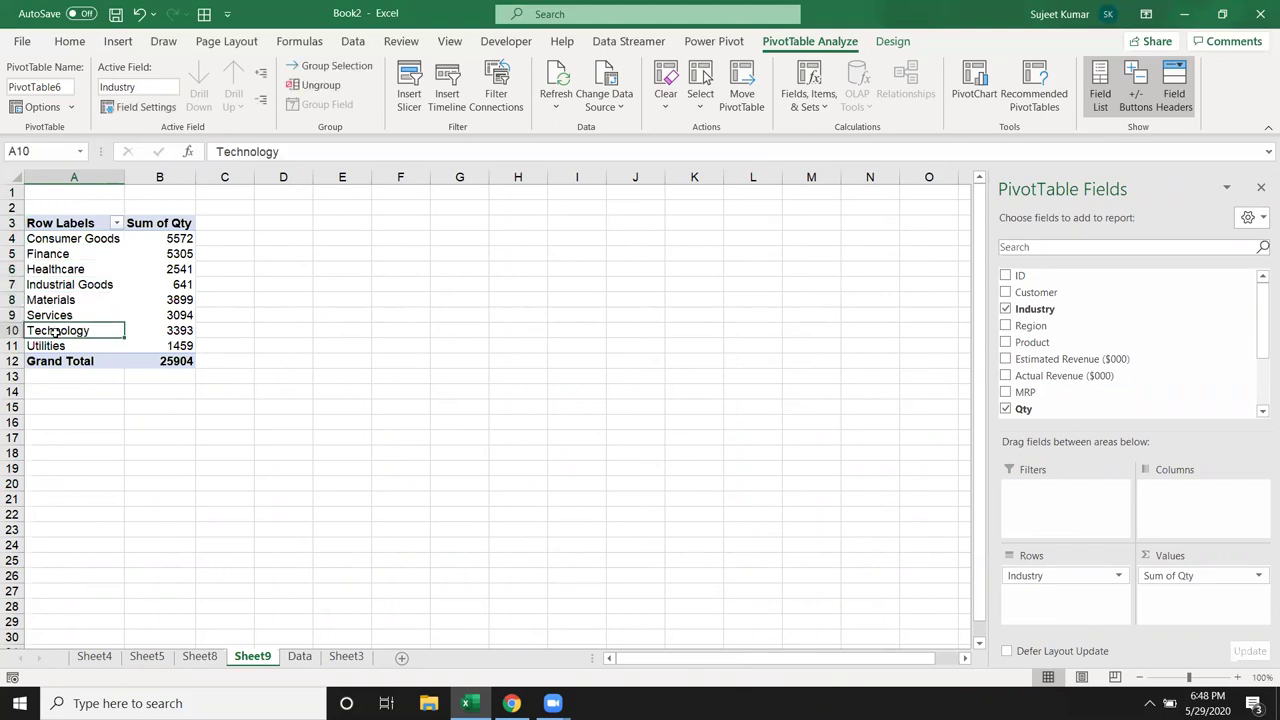
key("Up")
left_click(55, 332, "shift")
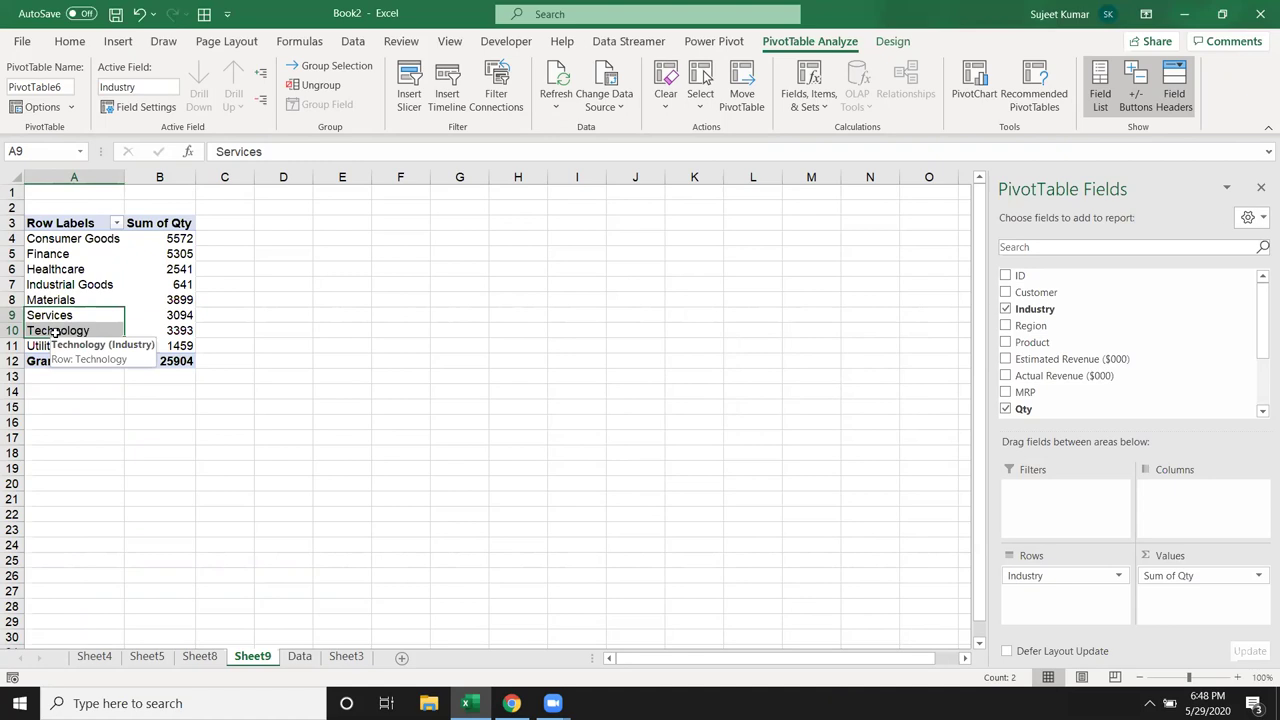
Select the Services and Technology row labels and group them into Group1, totalling 6487
left_click_drag(152, 315, 140, 330)
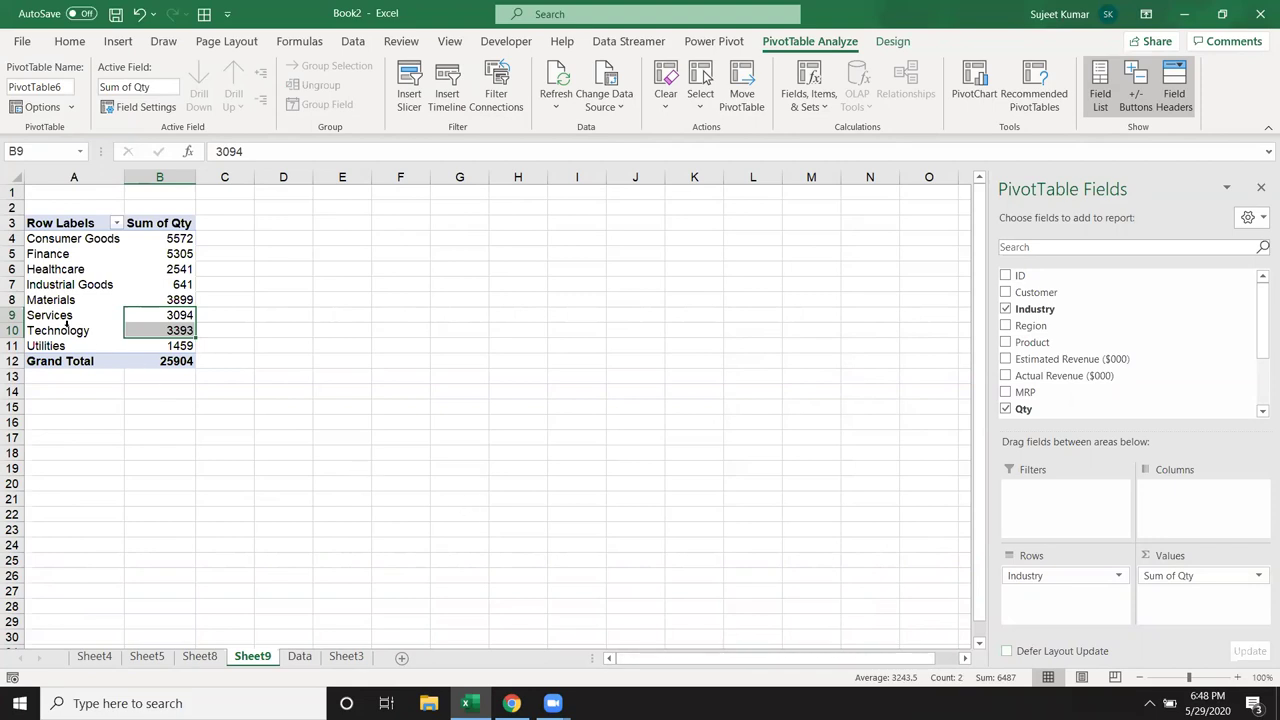
left_click(30, 315)
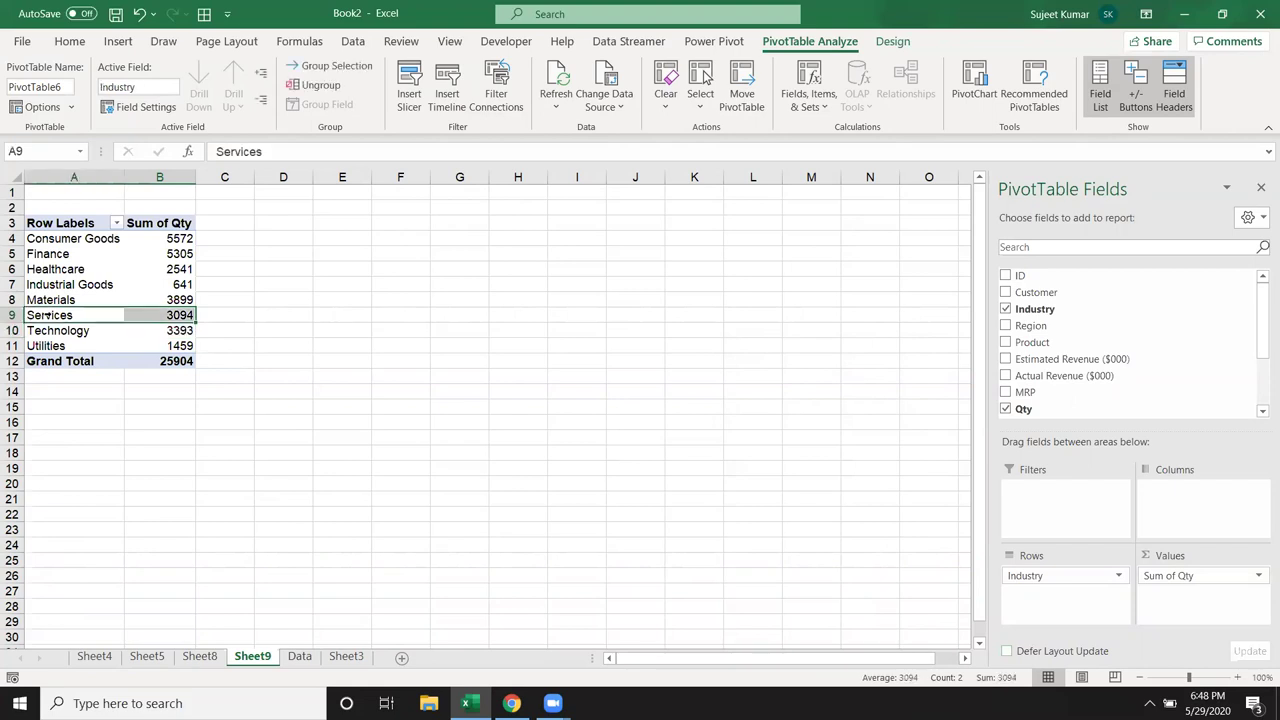
left_click_drag(62, 318, 63, 331)
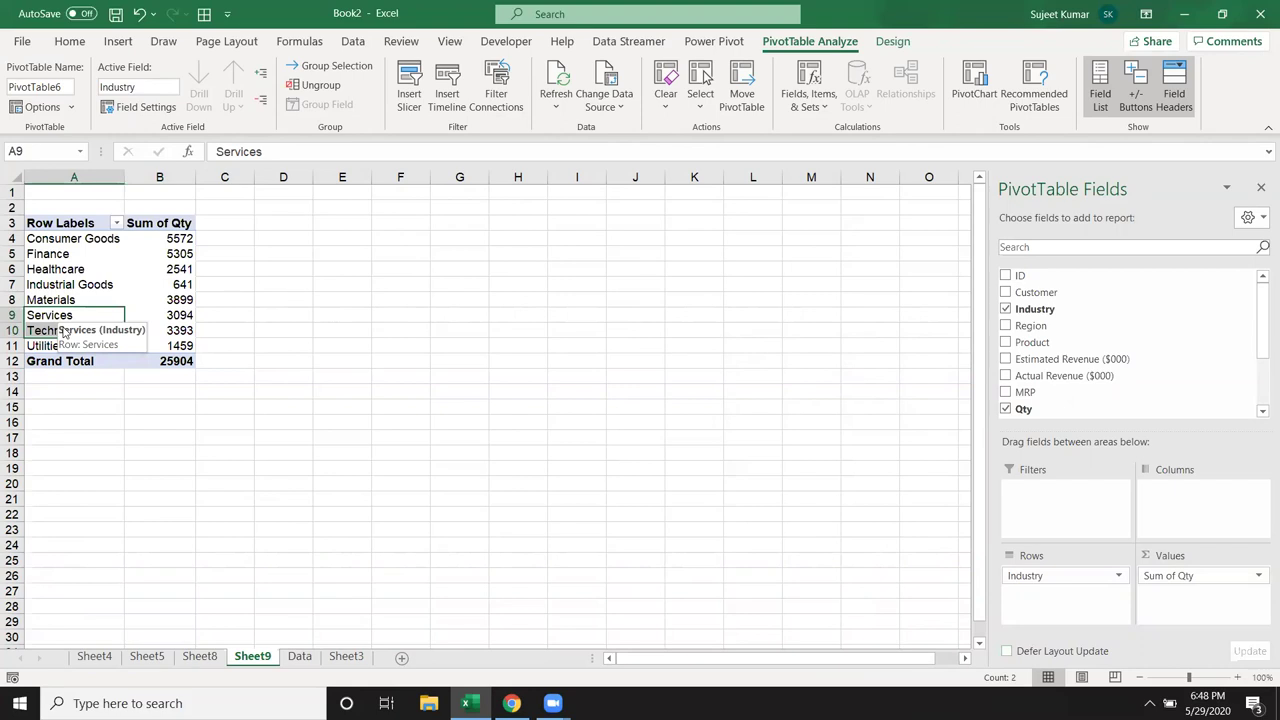
right_click(44, 325)
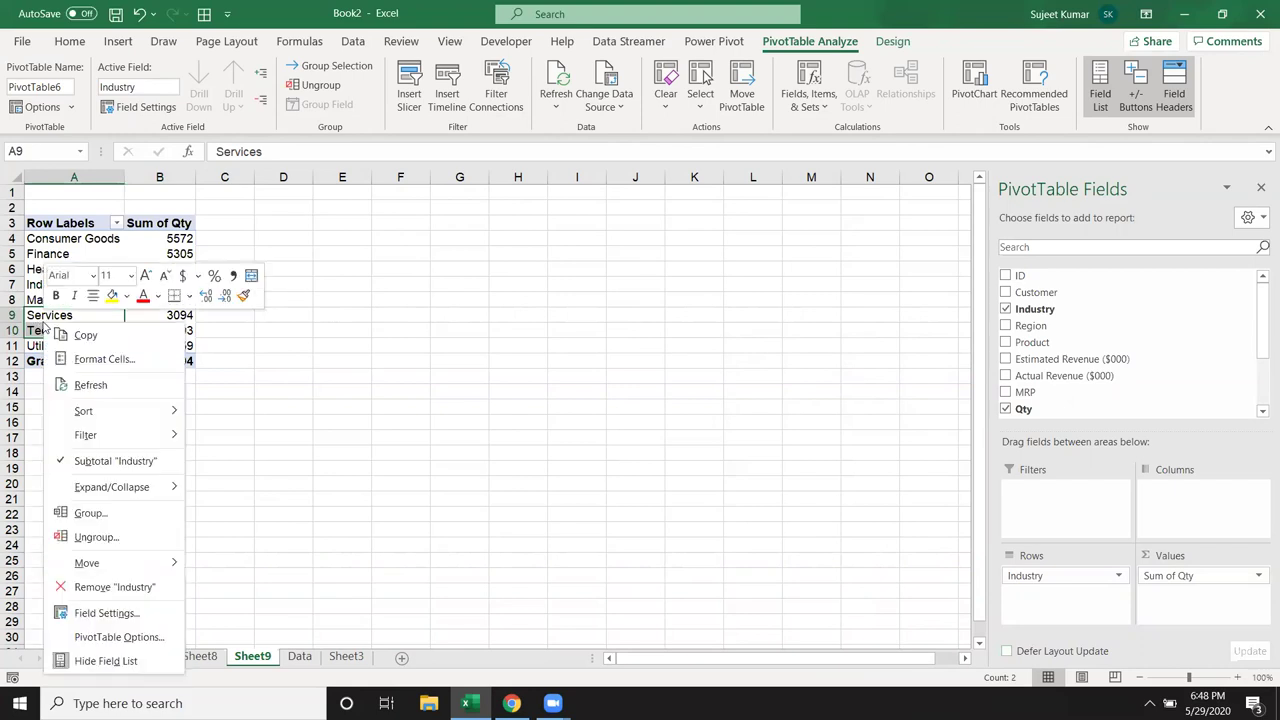
left_click(109, 514)
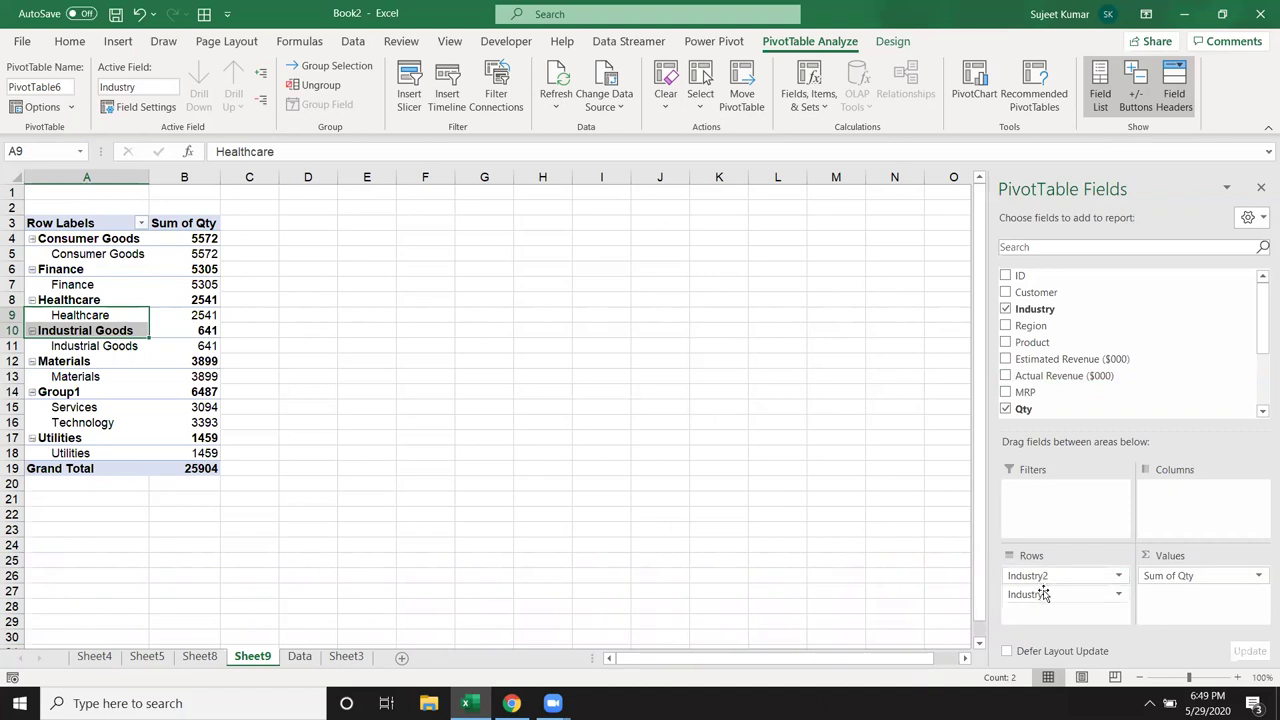
Remove the original Industry field from Rows, leaving Industry2 with Group1 as one 6487 row
left_click_drag(1041, 594, 1065, 418)
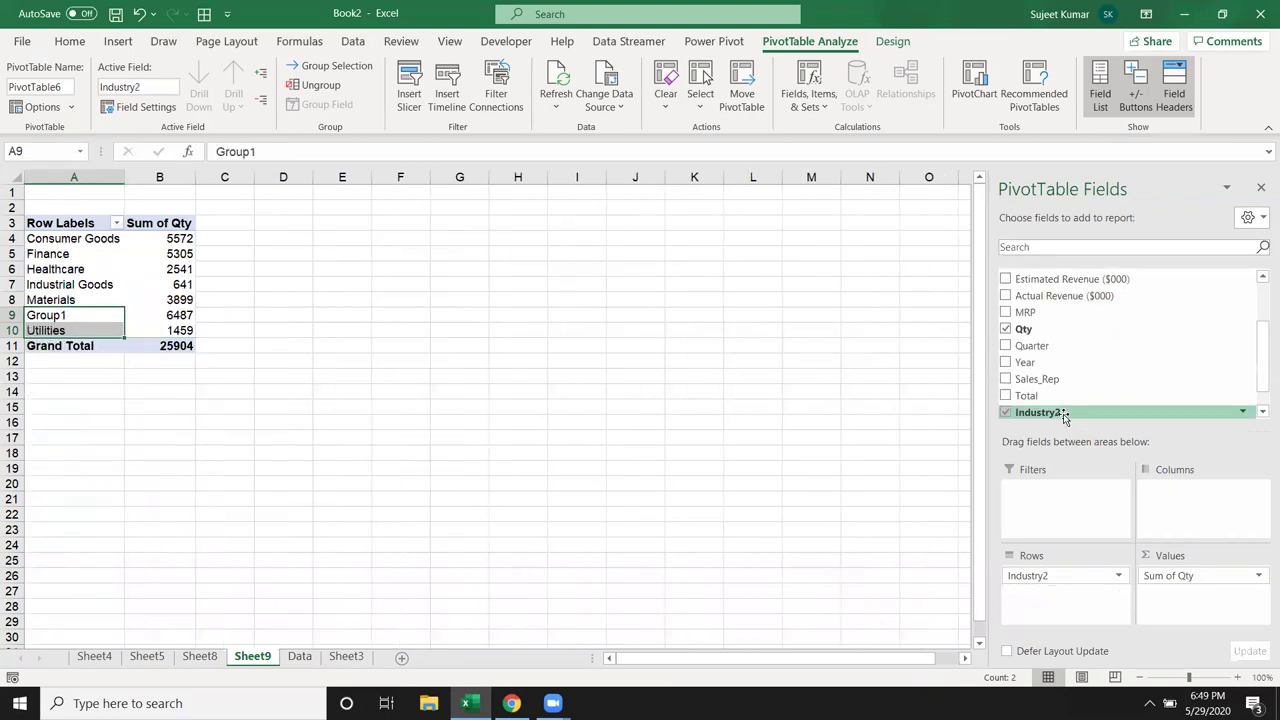
left_click(165, 316)
left_click_drag(90, 328, 90, 240)
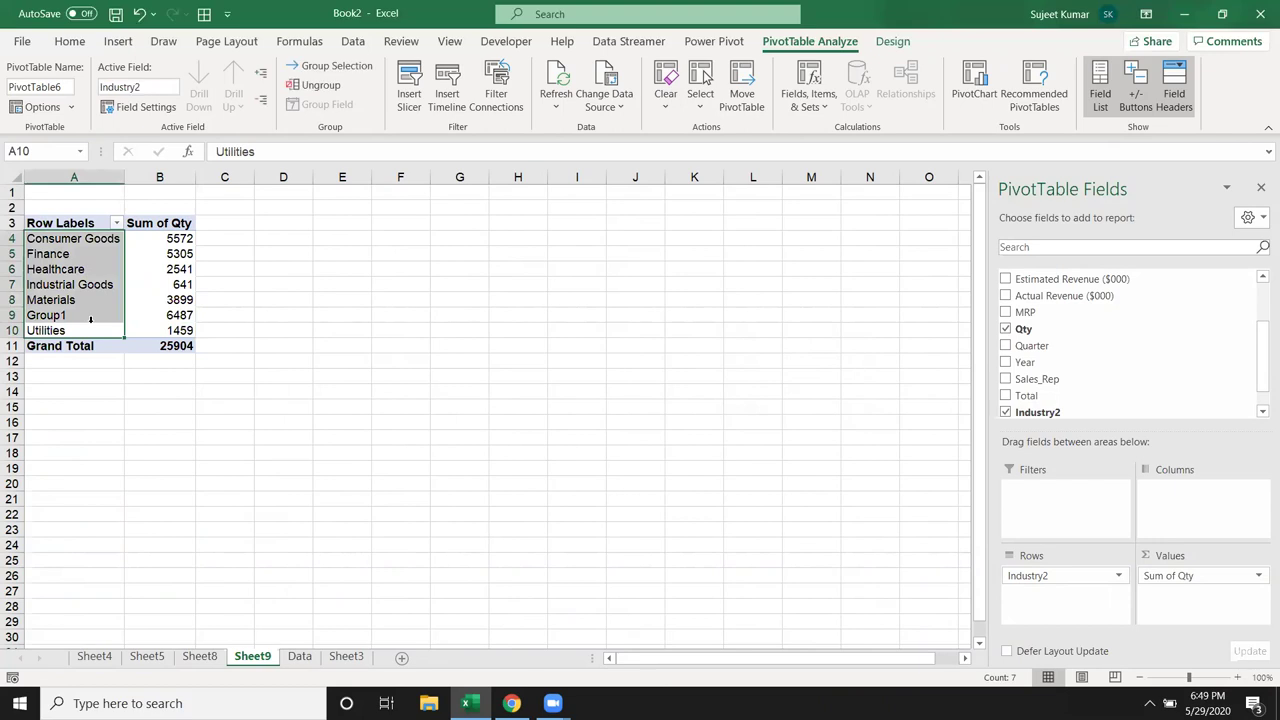
key("ctrl+Up")
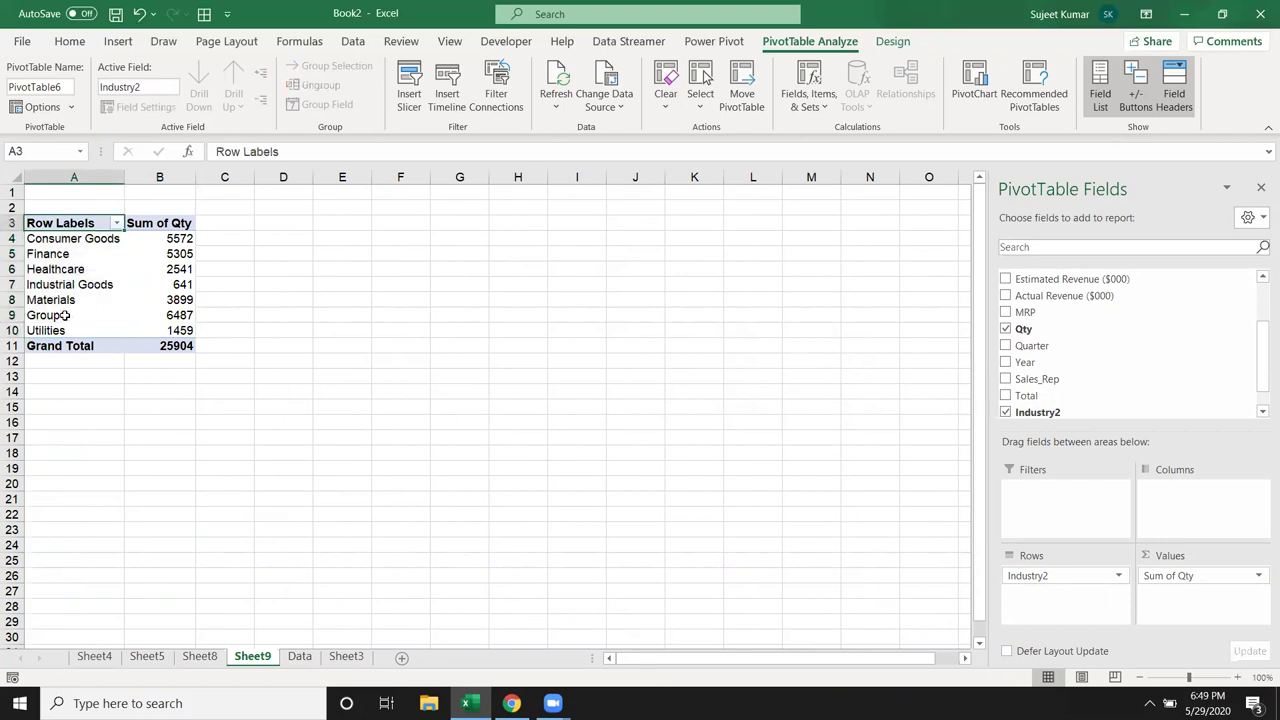
left_click(64, 316)
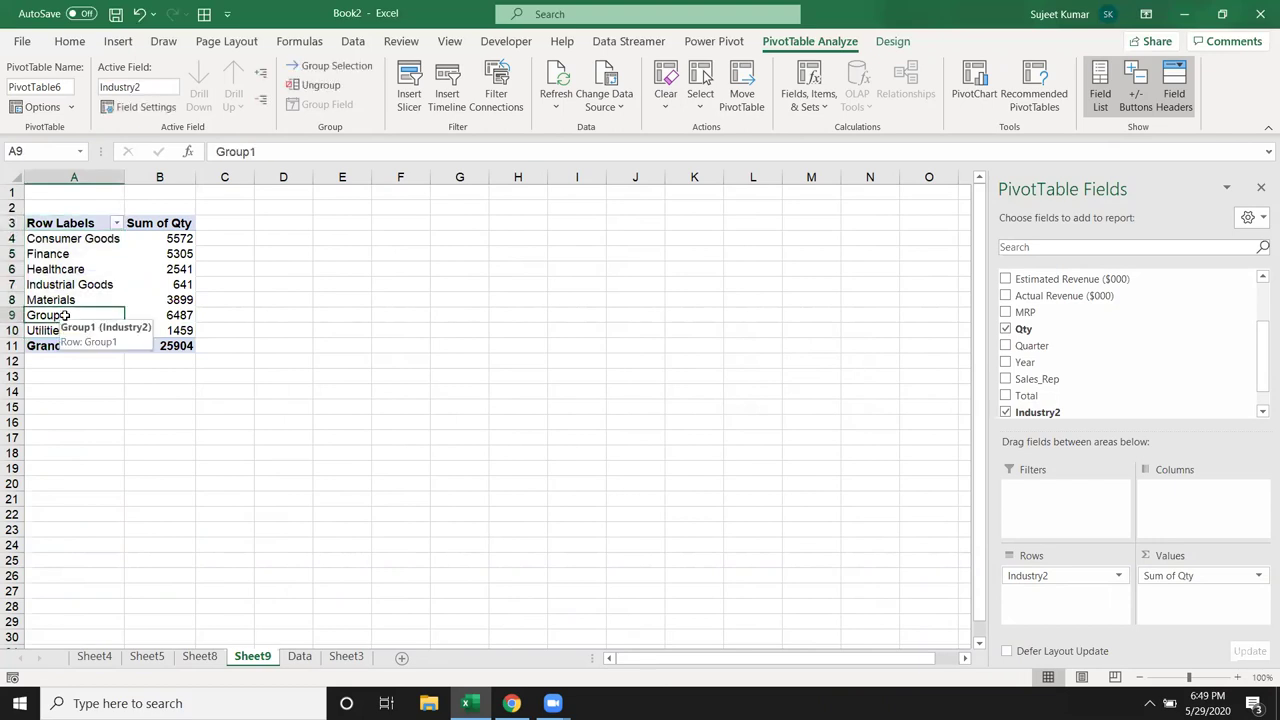
Change the Group1 label in cell A9 to 'Services & Techo'
type("Sea")
key("BackSpace")
key("BackSpace")
type("ervices ")
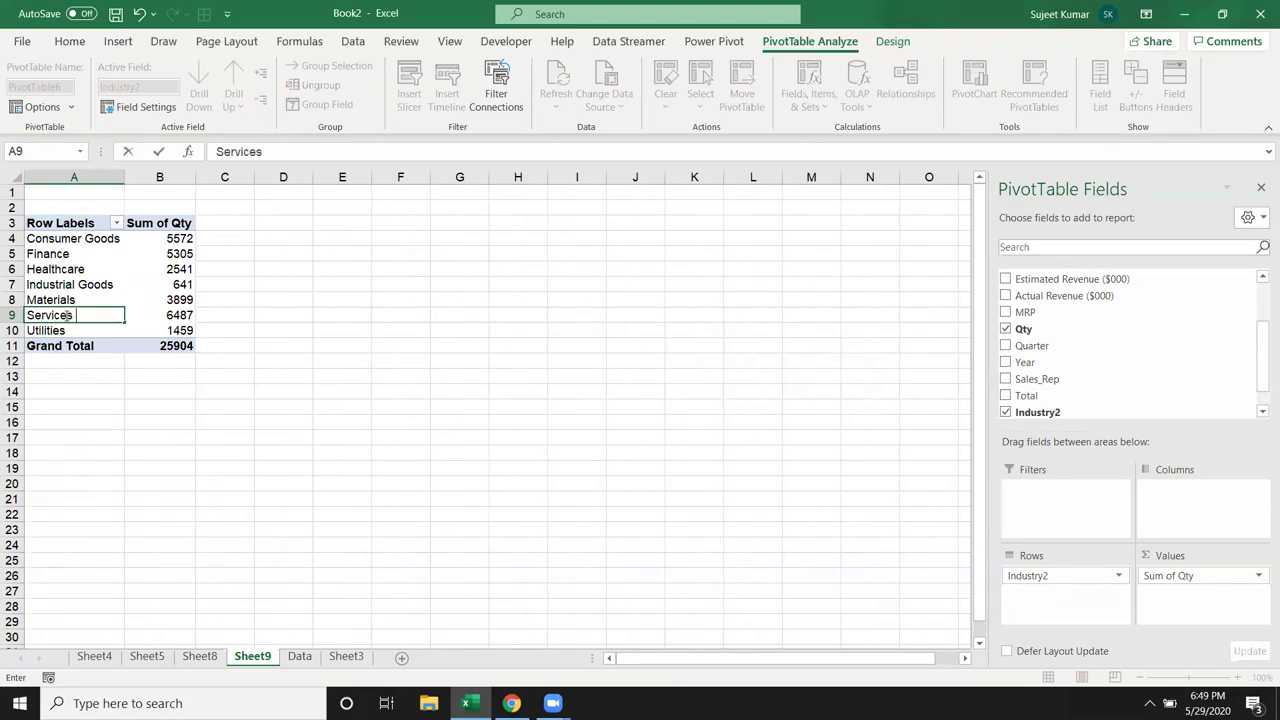
type("Y& Te")
key("BackSpace")
key("BackSpace")
key("BackSpace")
key("BackSpace")
key("BackSpace")
key("BackSpace")
type("& Techo")
key("Return")
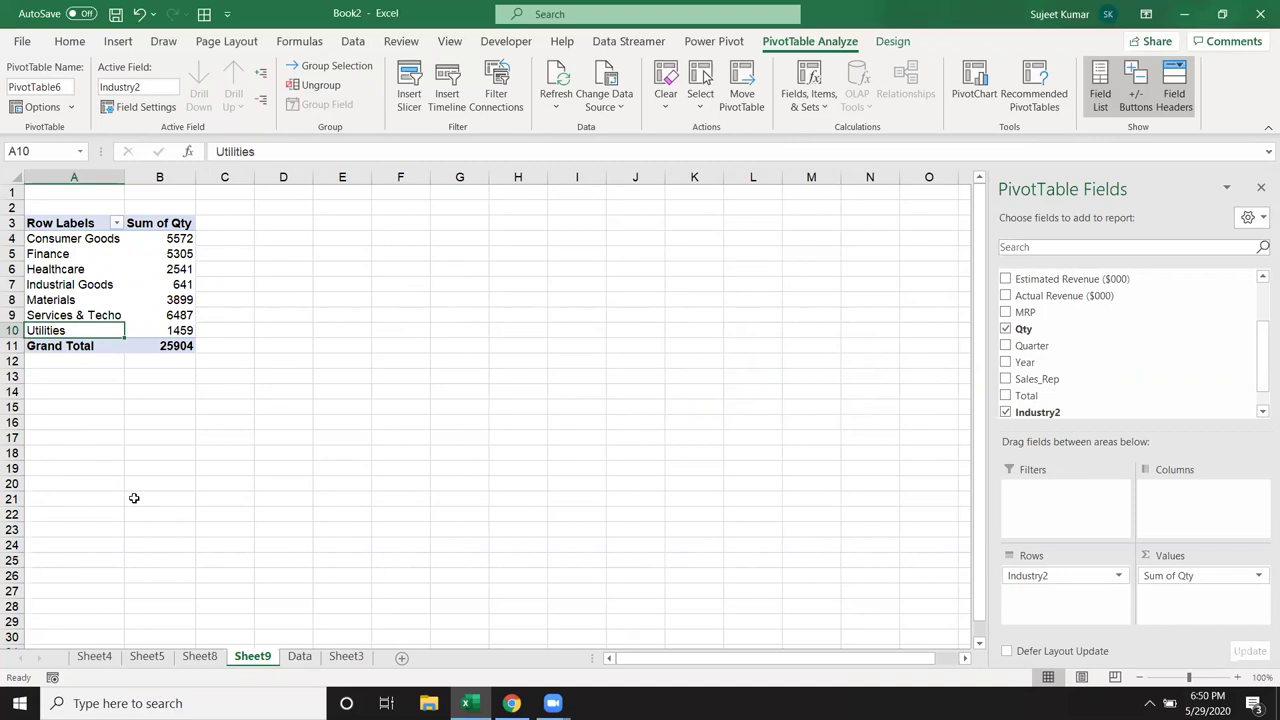
Switch to the Data sheet, then minimise Excel with Windows+D to show the desktop
left_click(300, 658)
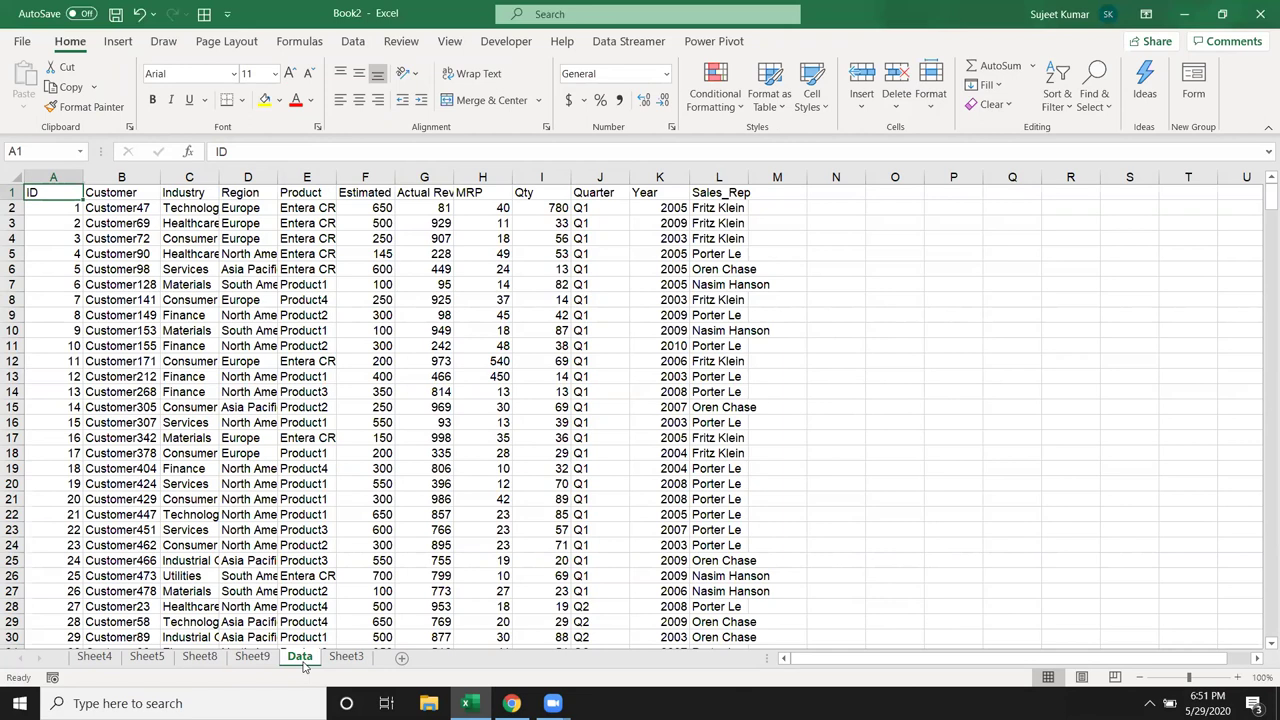
key("super+d")
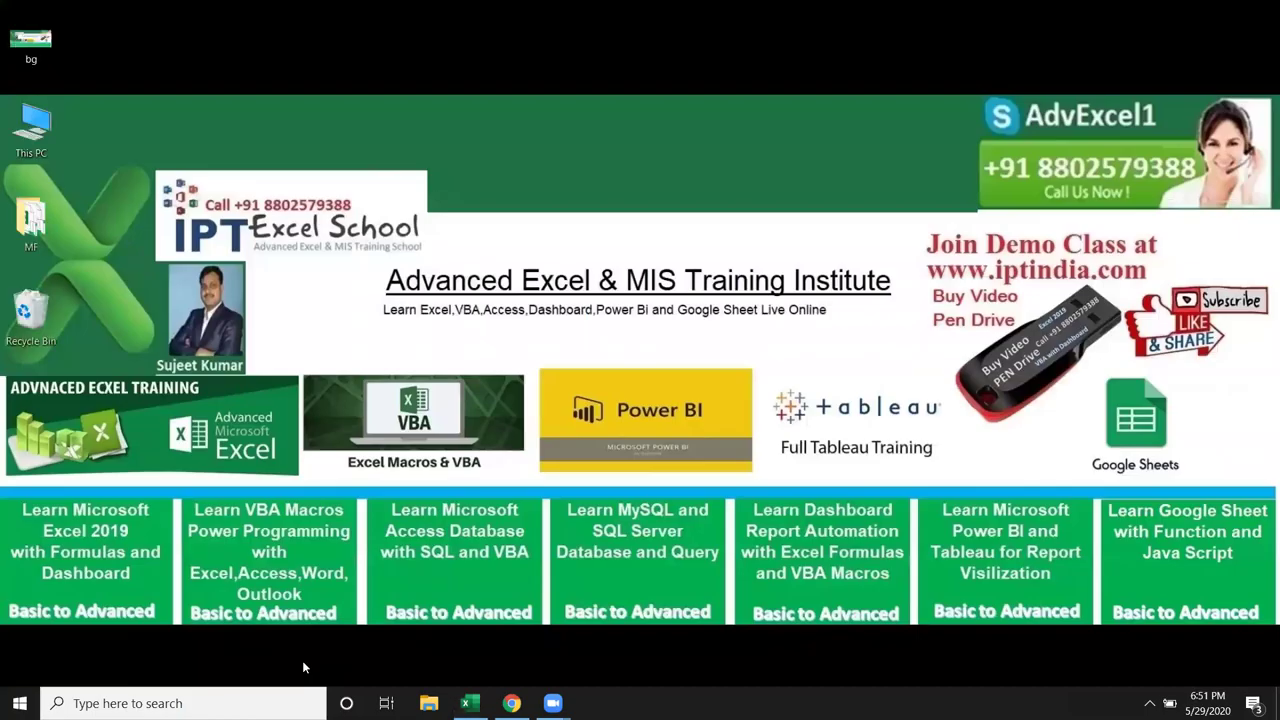